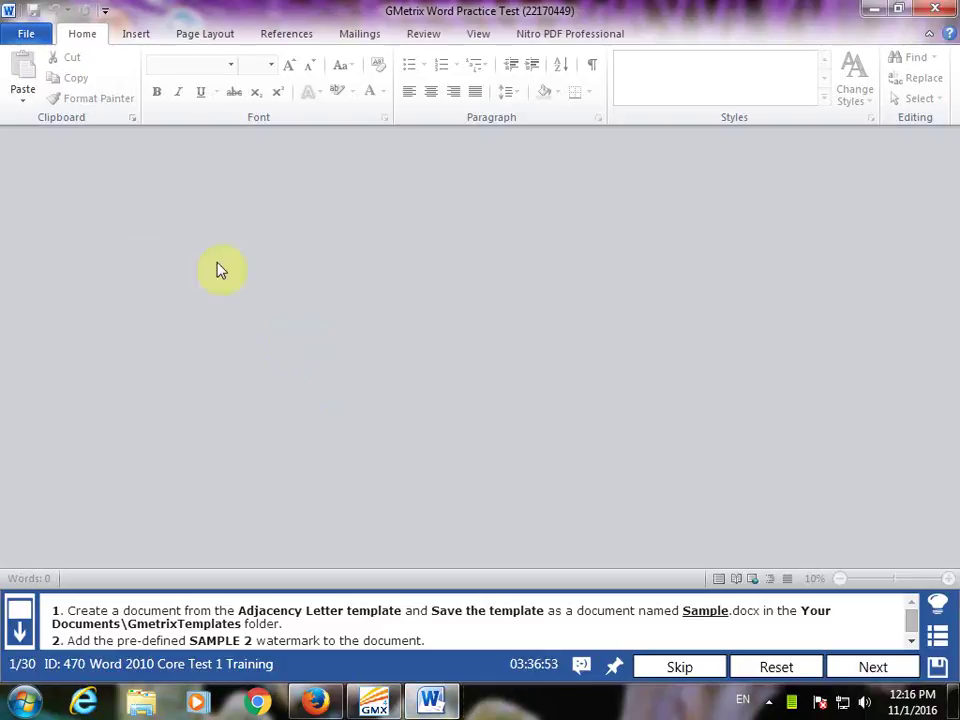
- Create Document1 from the Adjacency Letter sample template
left_click(28, 34)
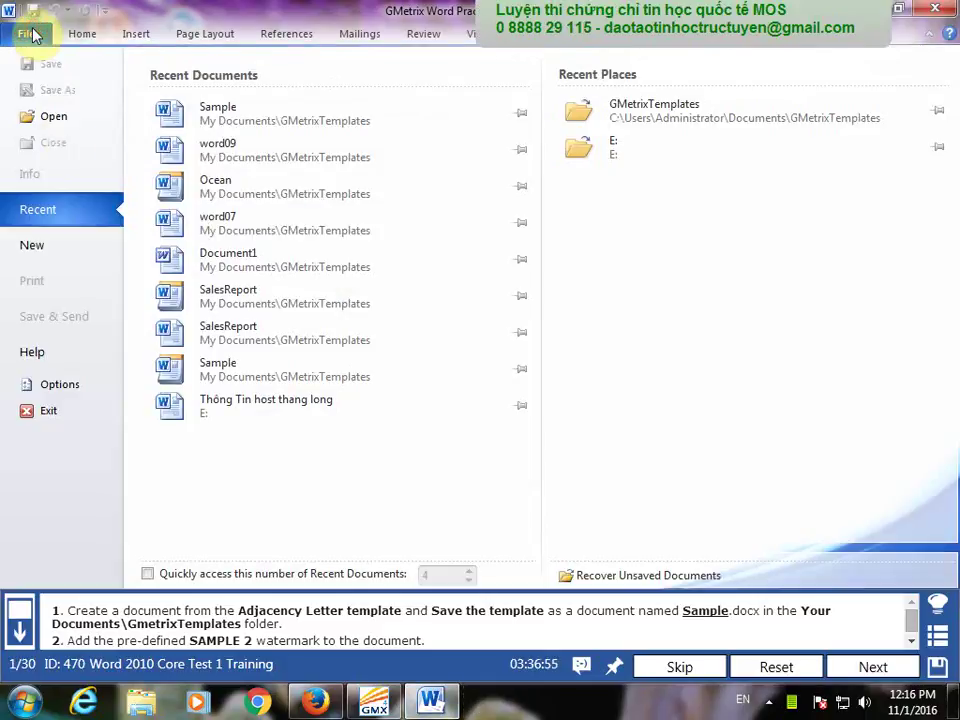
left_click(50, 256)
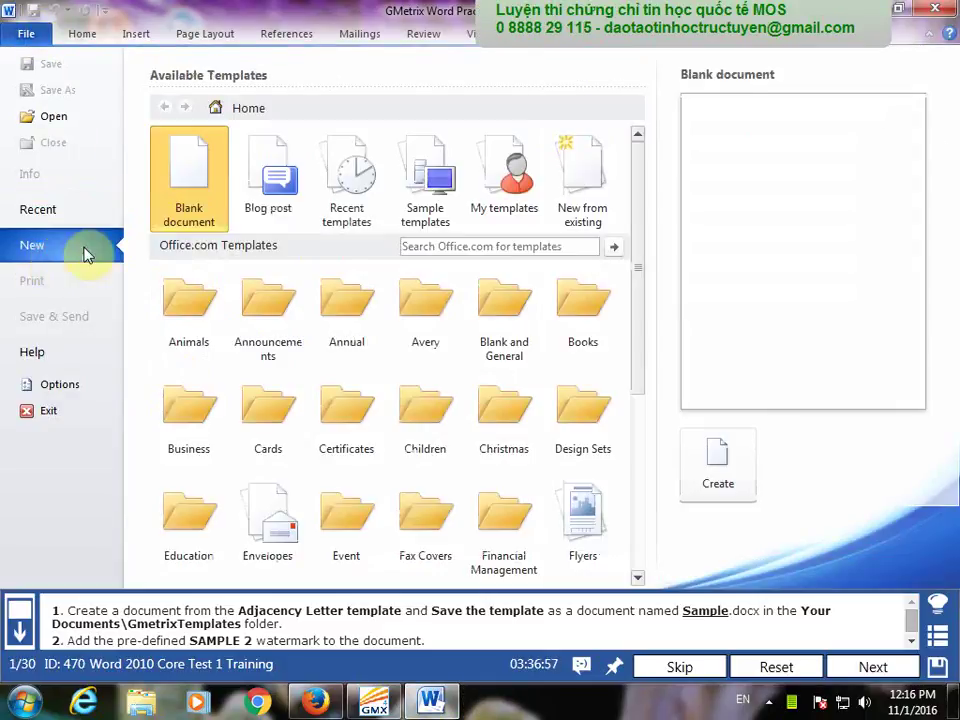
left_click(433, 190)
left_click(243, 228)
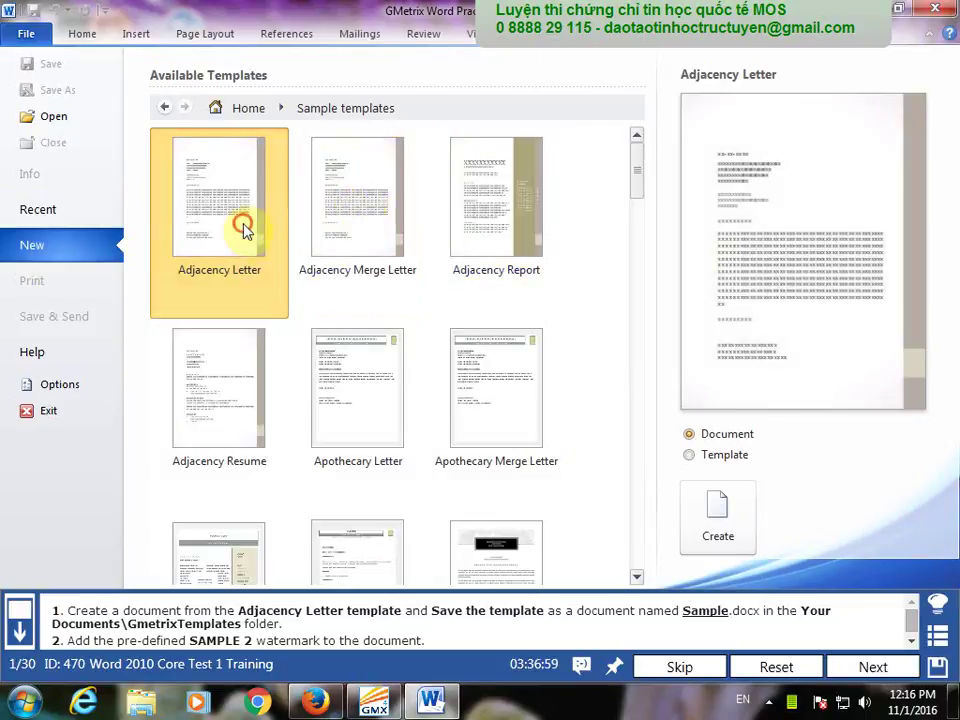
left_click(720, 508)
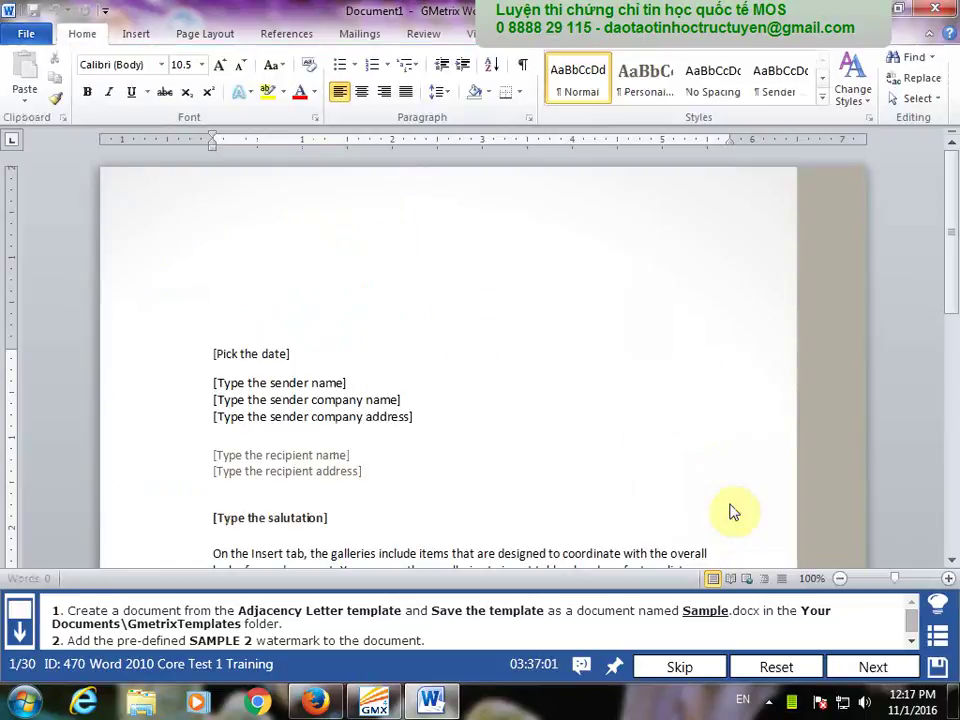
- Save the letter as a Word Document named Sample in the GMetrixTemplates folder
left_click(26, 33)
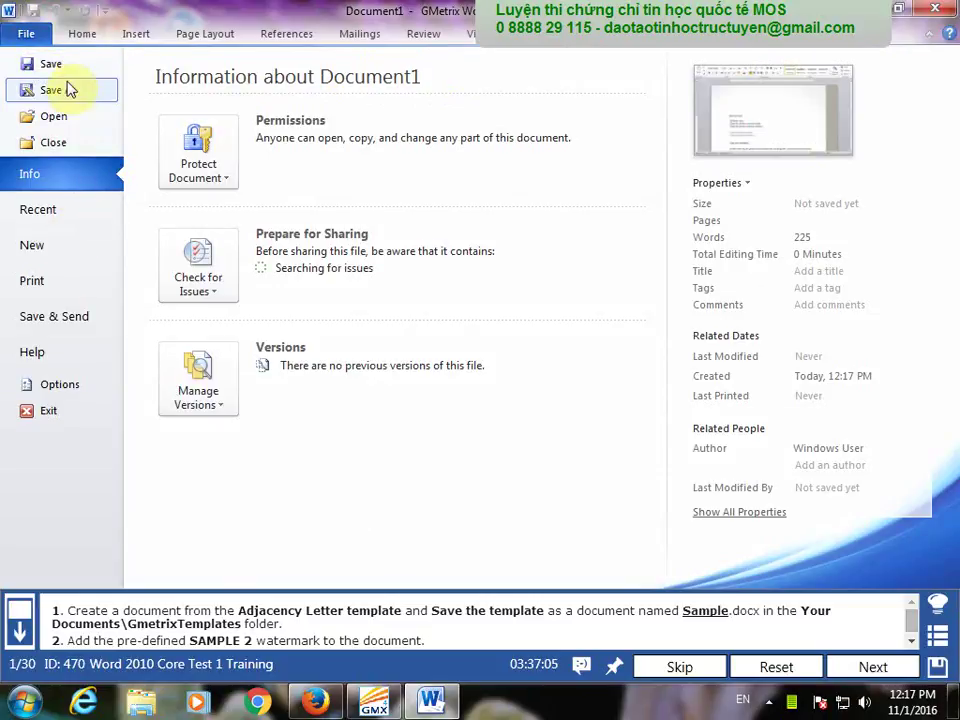
left_click(70, 63)
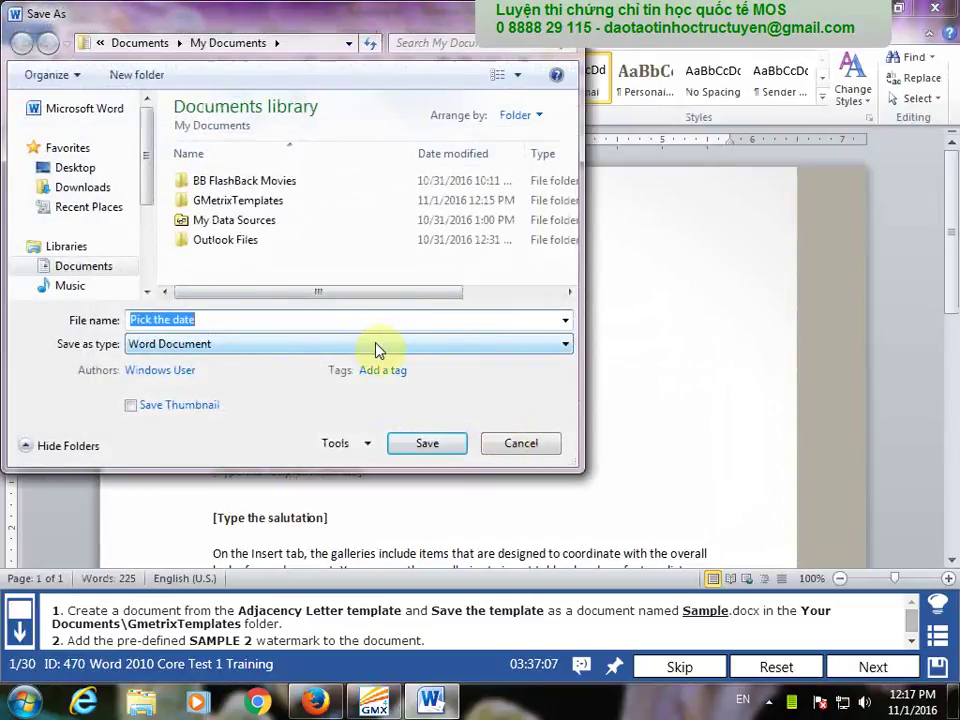
left_click(377, 344)
left_click(366, 344)
left_click(309, 320)
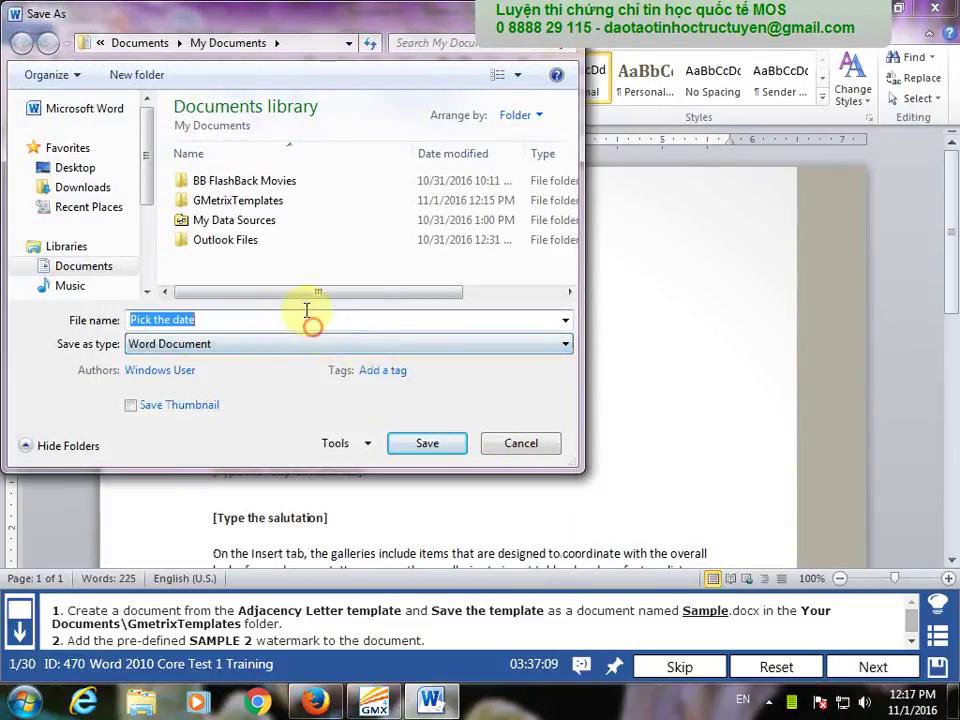
double_click(255, 200)
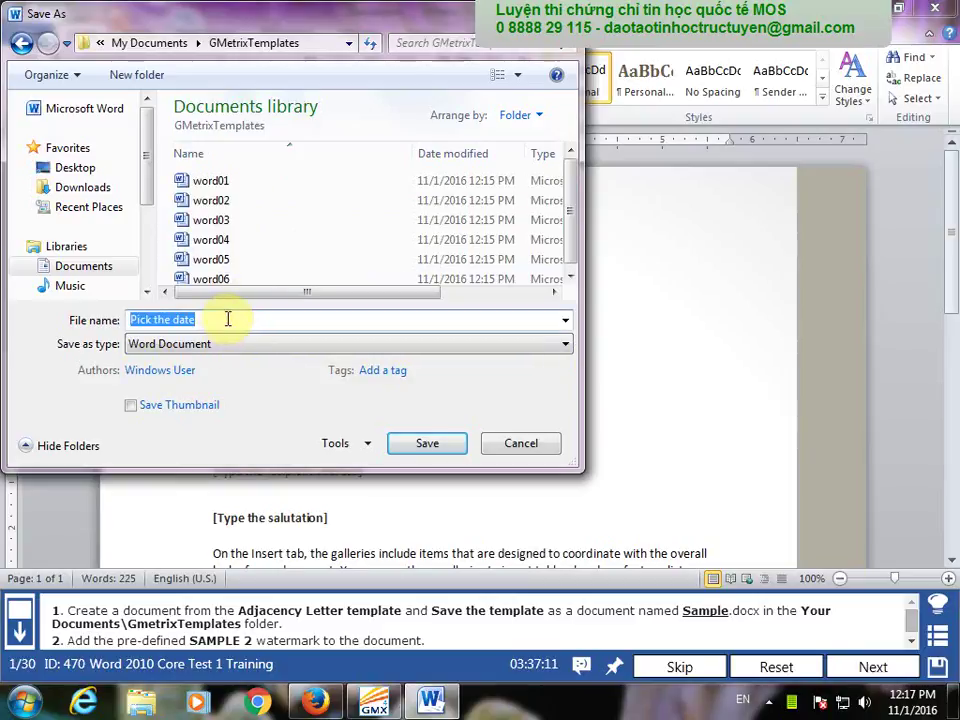
left_click(93, 314)
type("Sample")
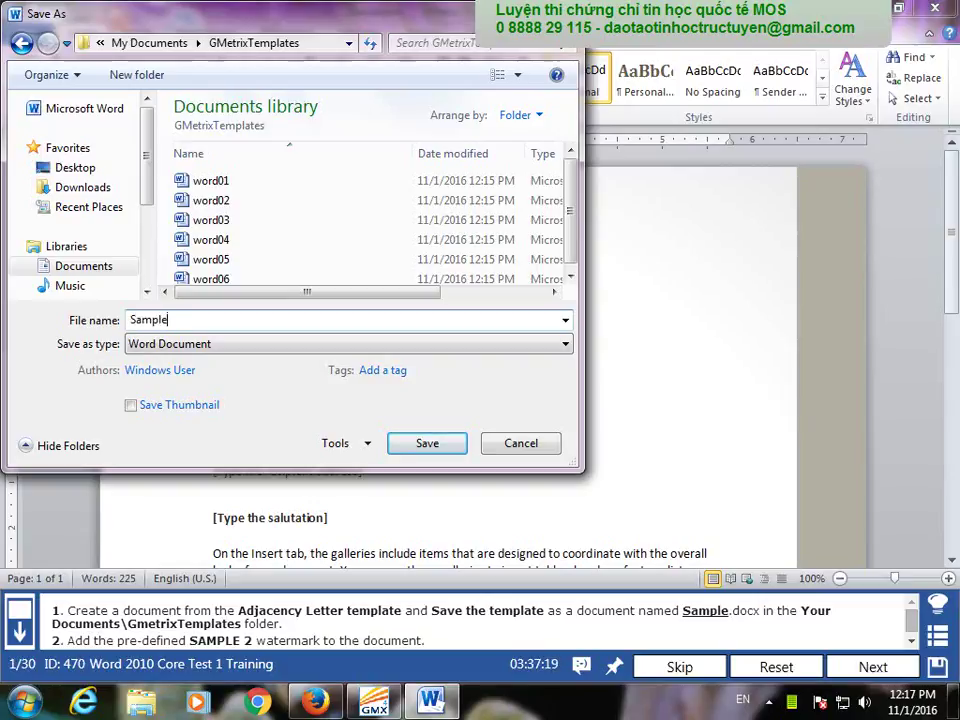
left_click(451, 447)
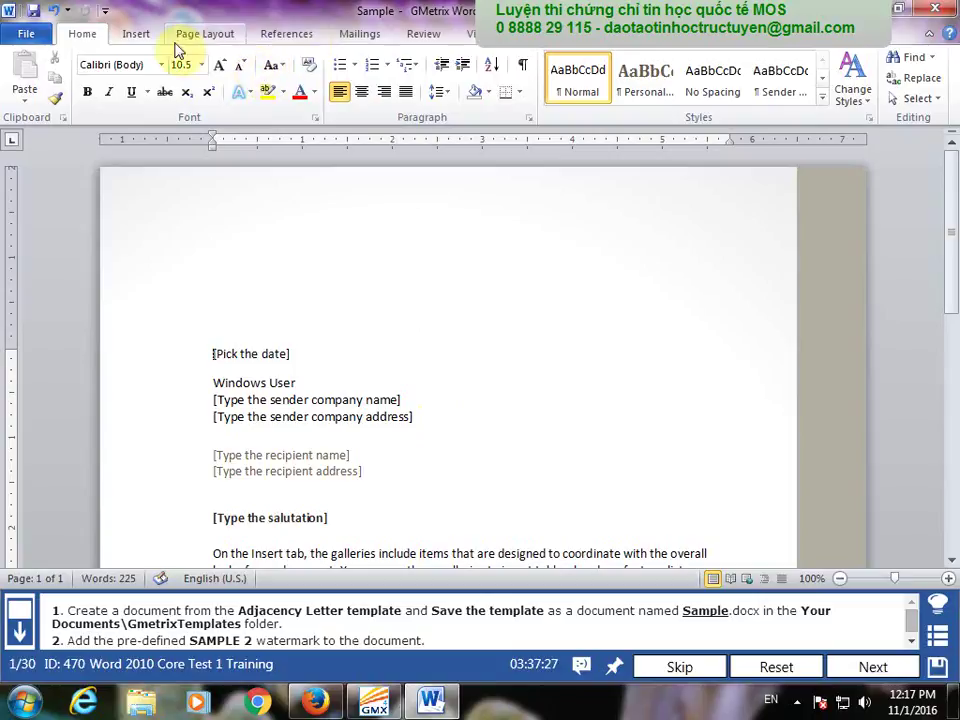
- Apply the SAMPLE 2 watermark, then submit the task to load the nondisclosure agreement
left_click(225, 34)
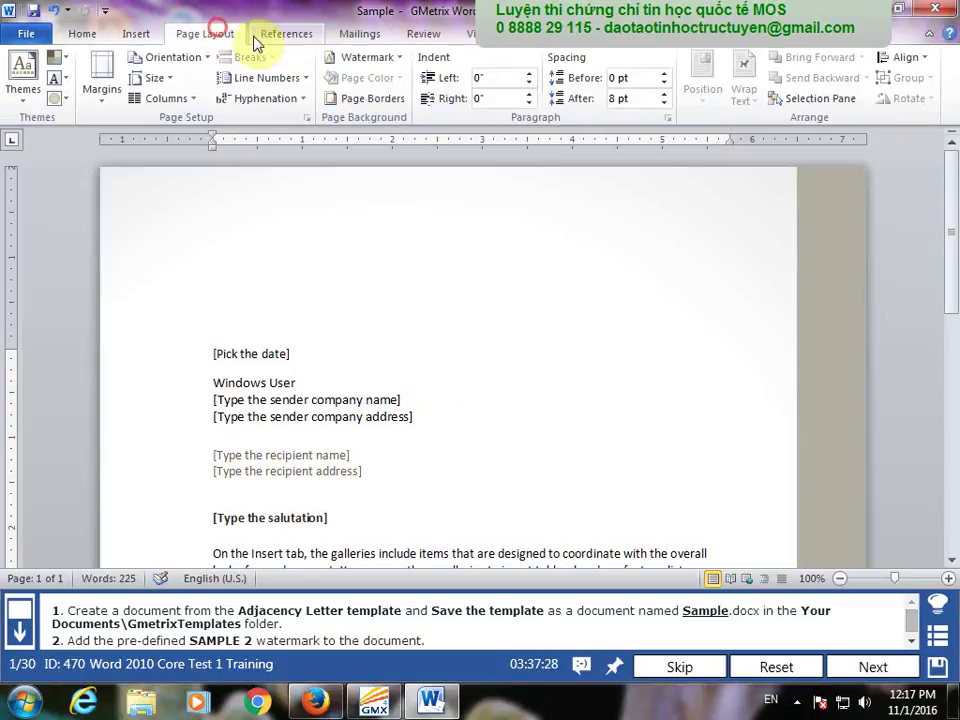
left_click(398, 57)
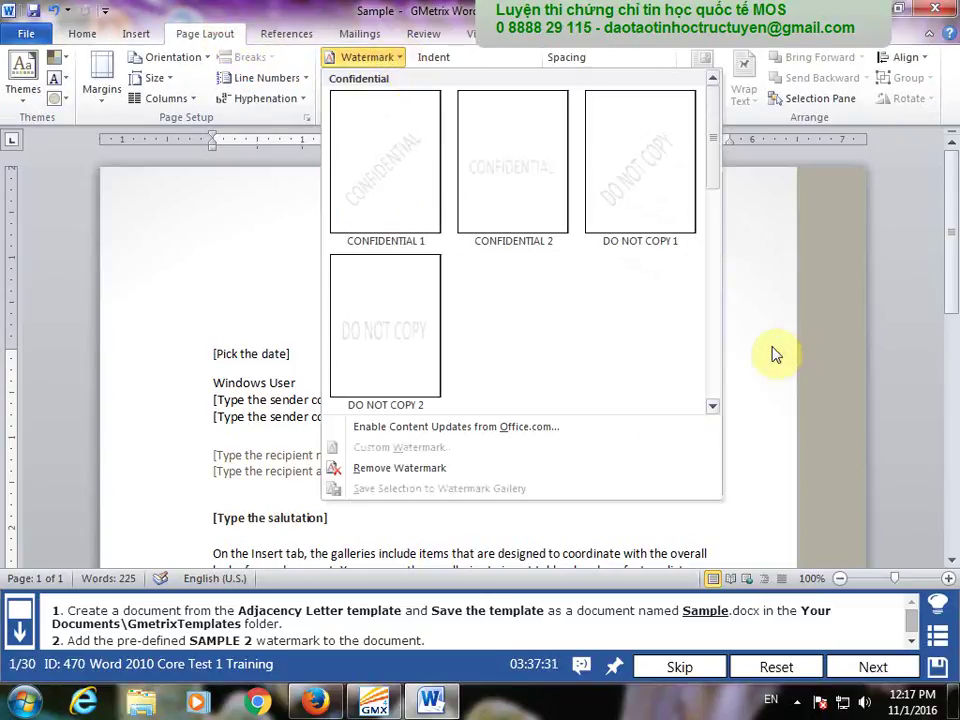
scroll(708, 365, "down", 3)
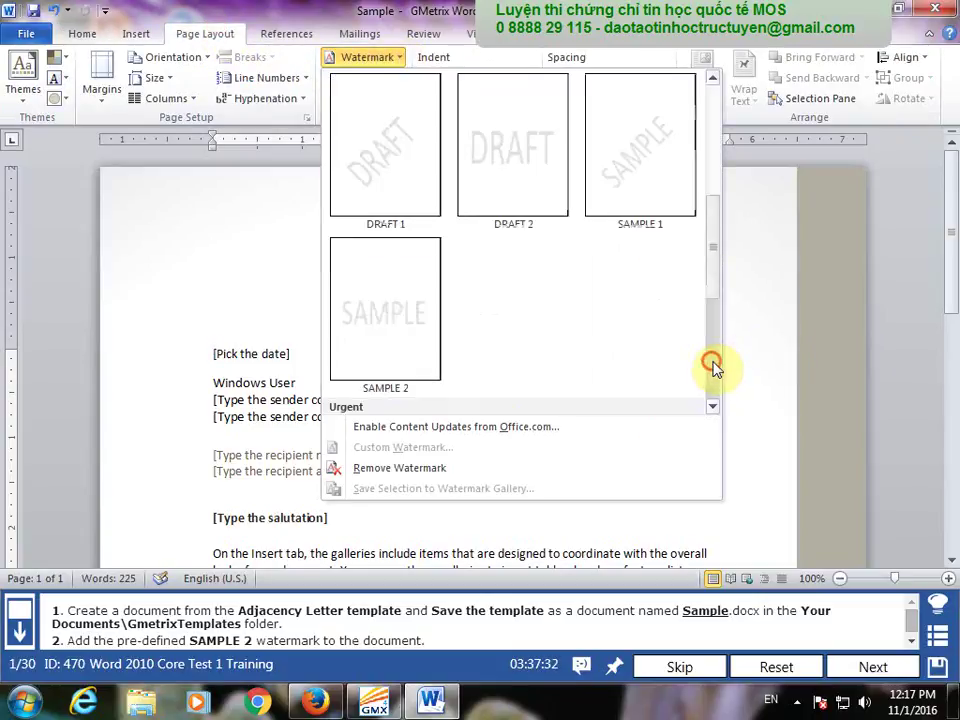
left_click(407, 322)
left_click(880, 667)
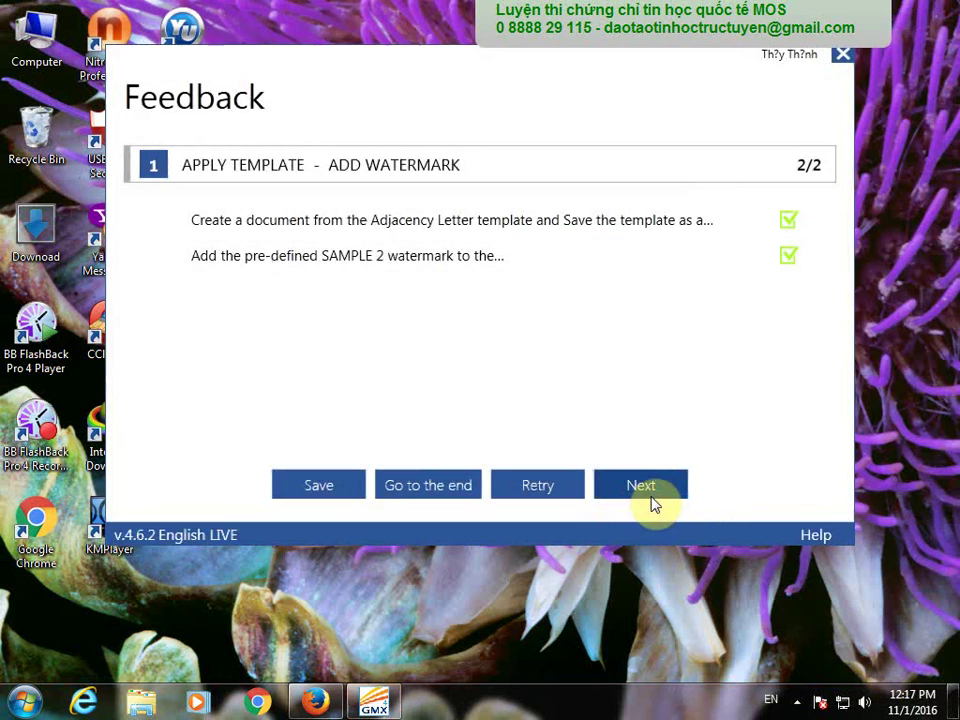
left_click(653, 488)
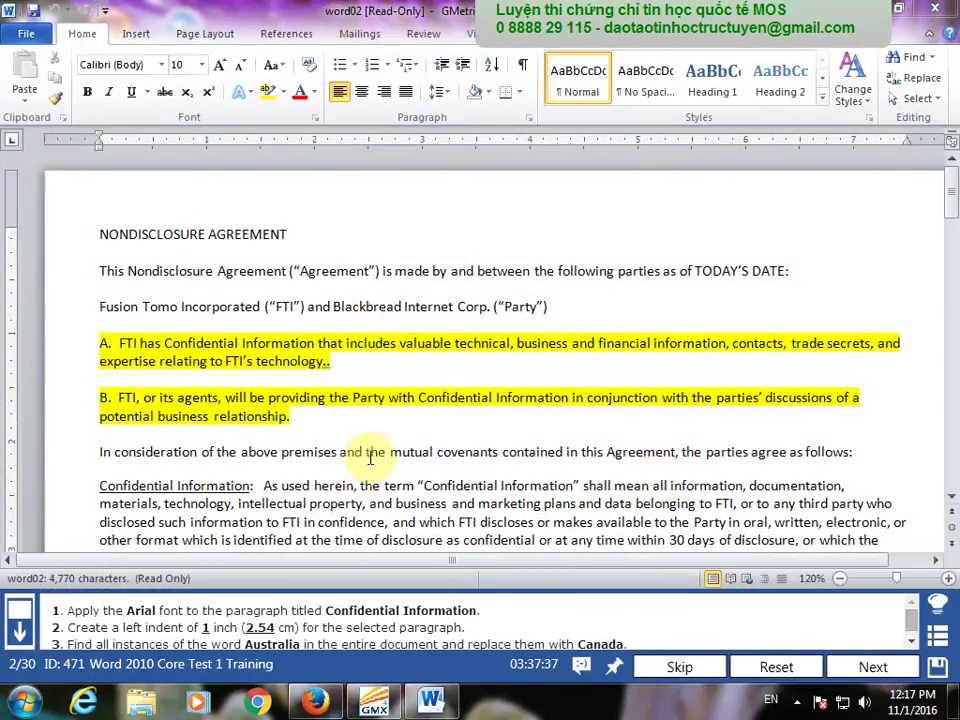
- Set the Confidential Information paragraph's font to Arial
left_click(99, 486)
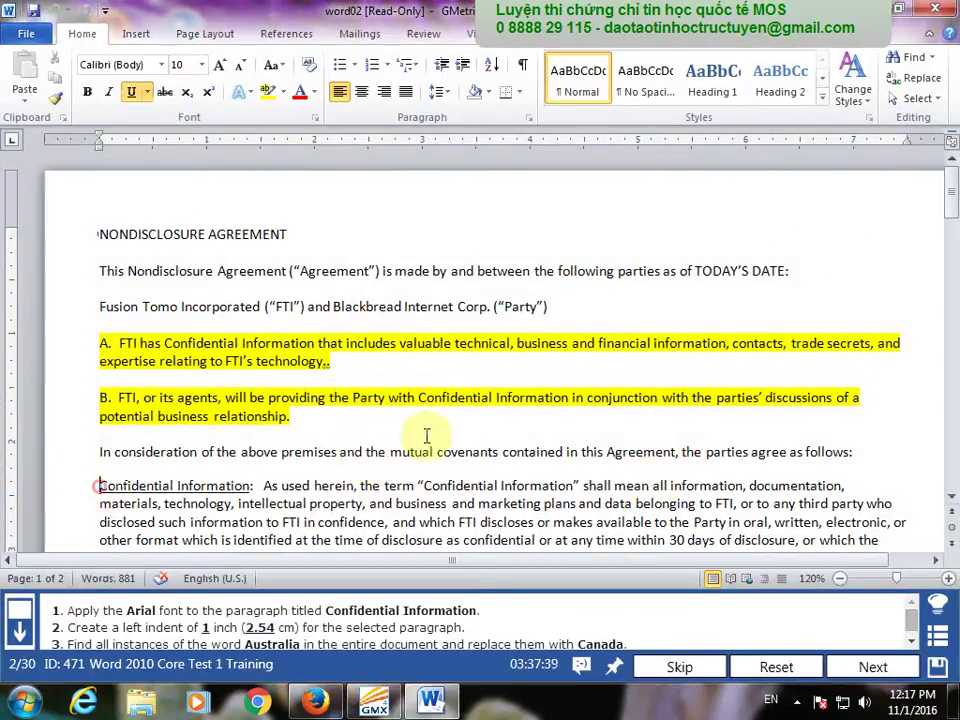
scroll(440, 430, "down", 2)
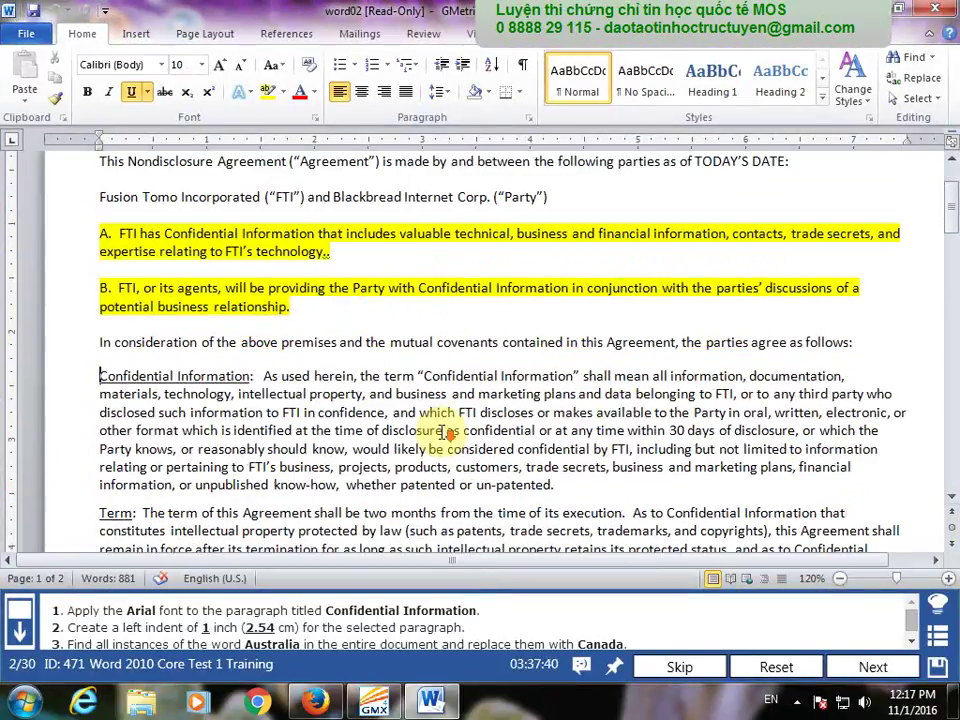
left_click(557, 484, "shift")
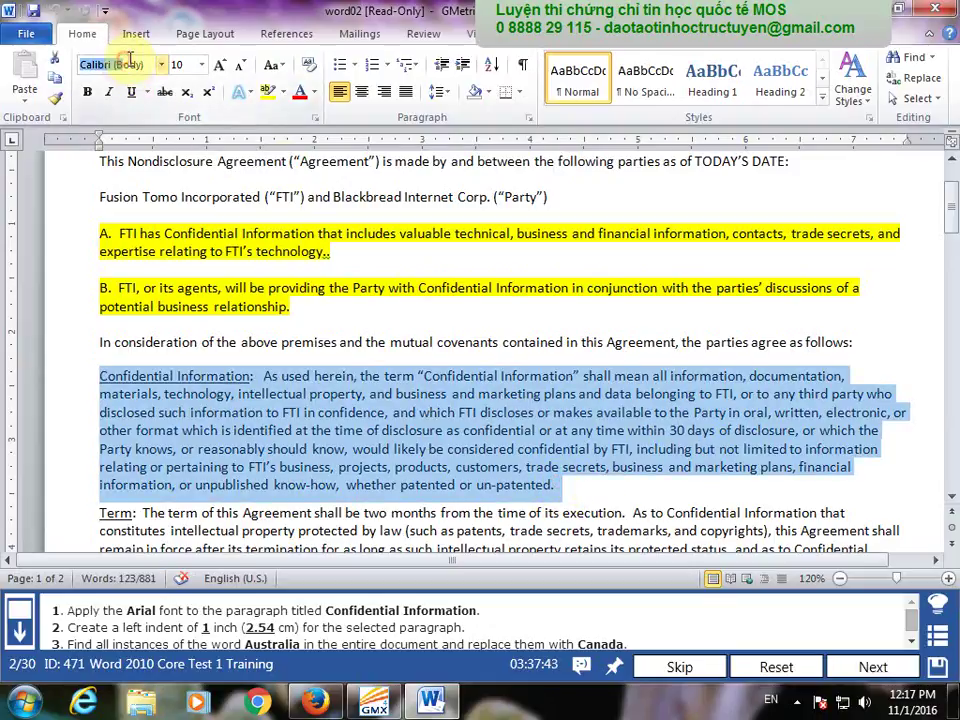
left_click(556, 487)
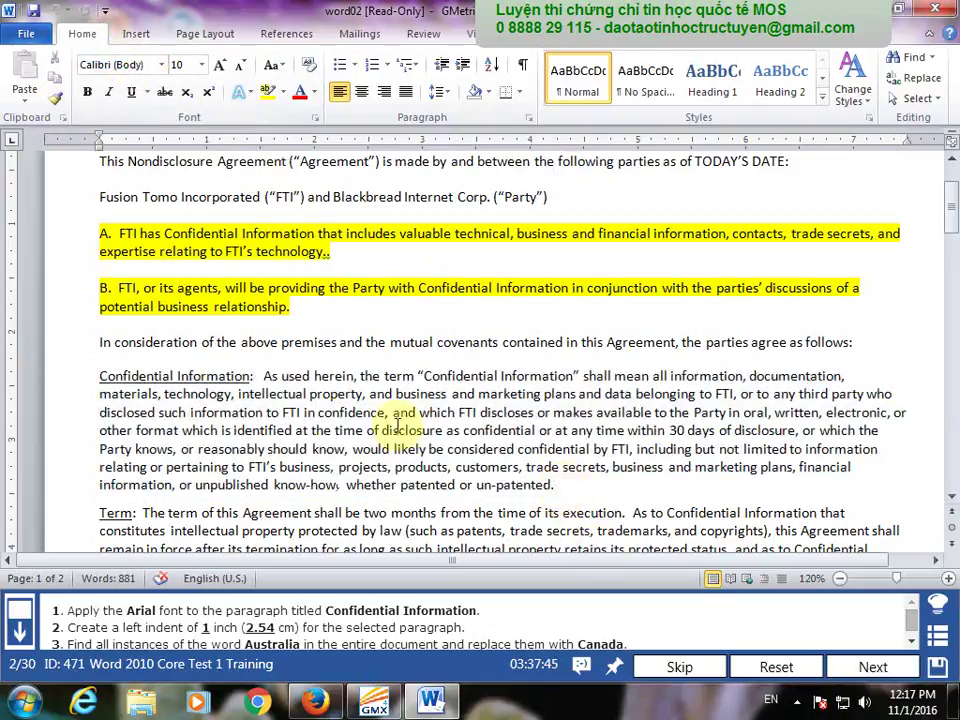
left_click(101, 376, "shift")
type("Arial")
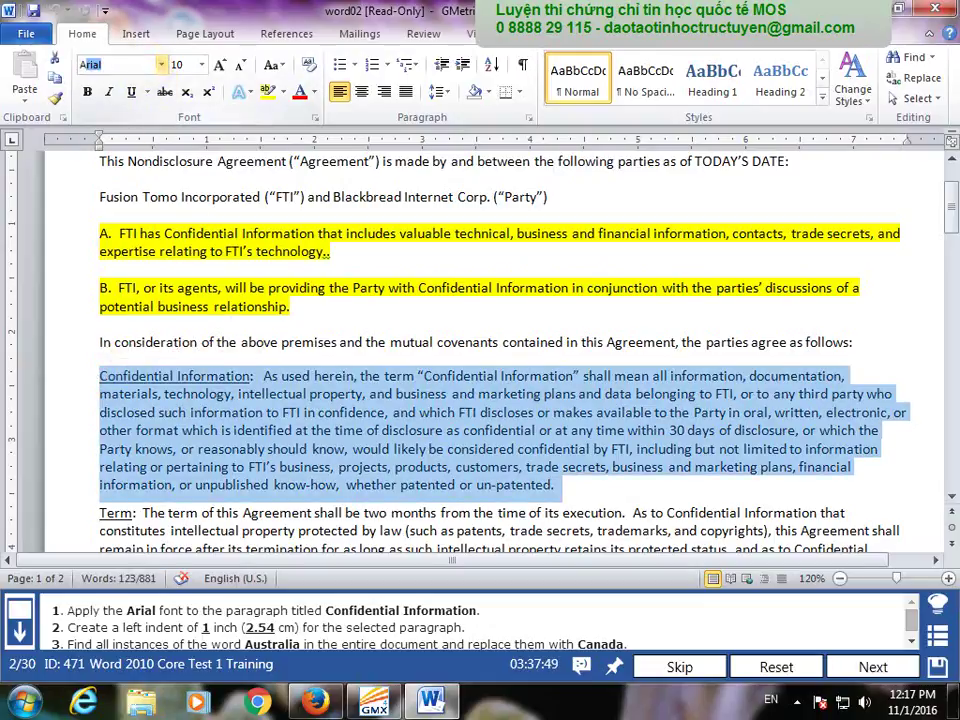
key("Return")
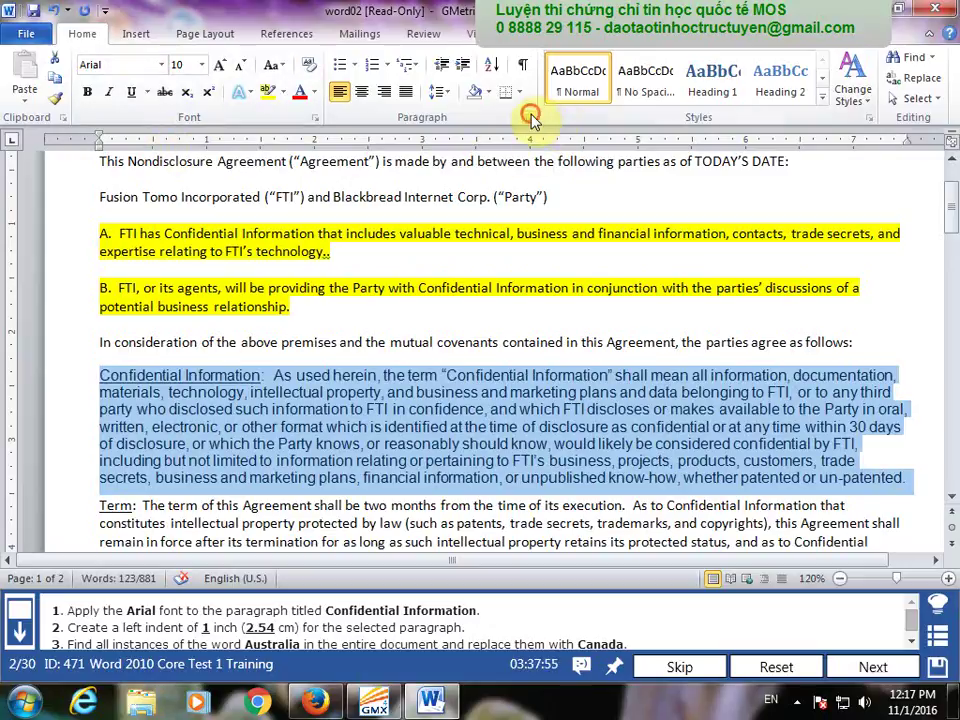
- Give the paragraph a 1-inch left indent
left_click(529, 116)
left_click_drag(406, 204, 319, 207)
type("1")
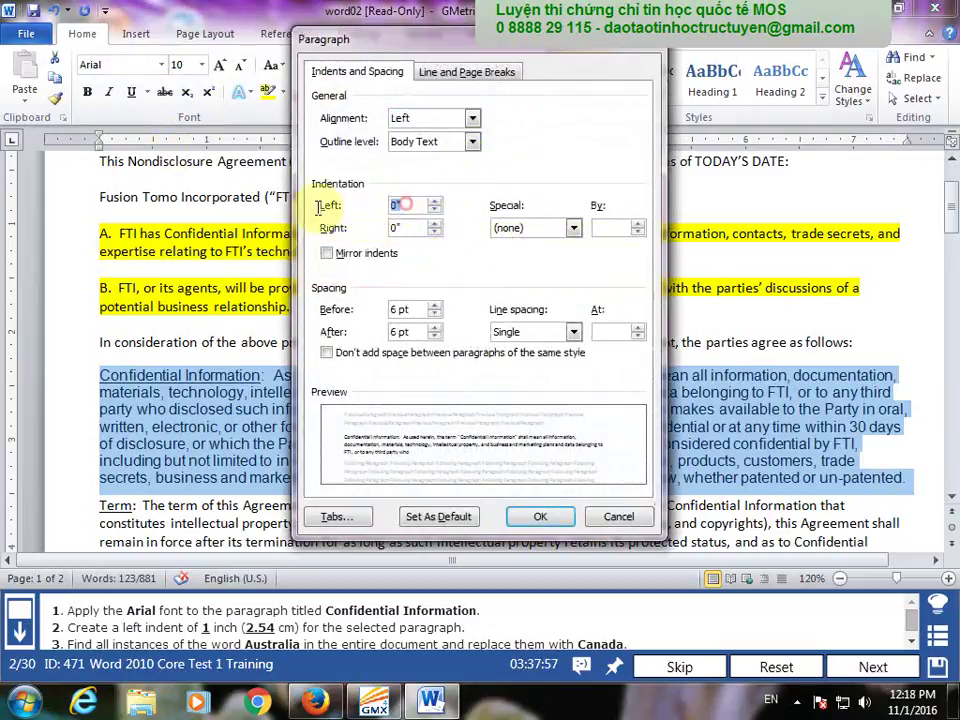
left_click(552, 519)
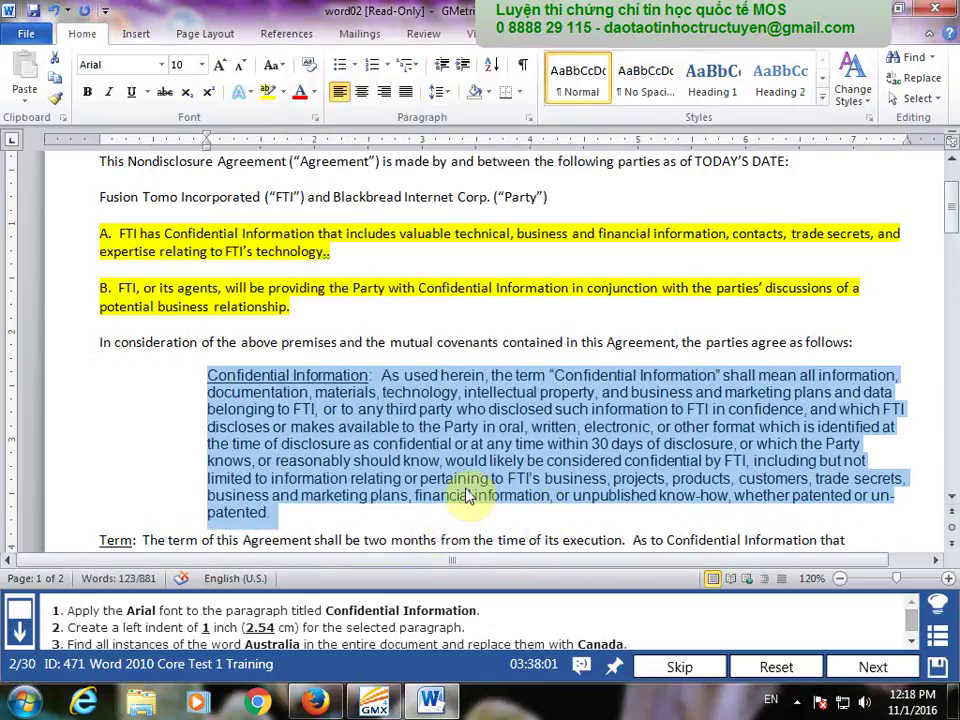
left_click(445, 497)
- Replace all occurrences of Australia with Canada throughout the agreement
left_click(918, 79)
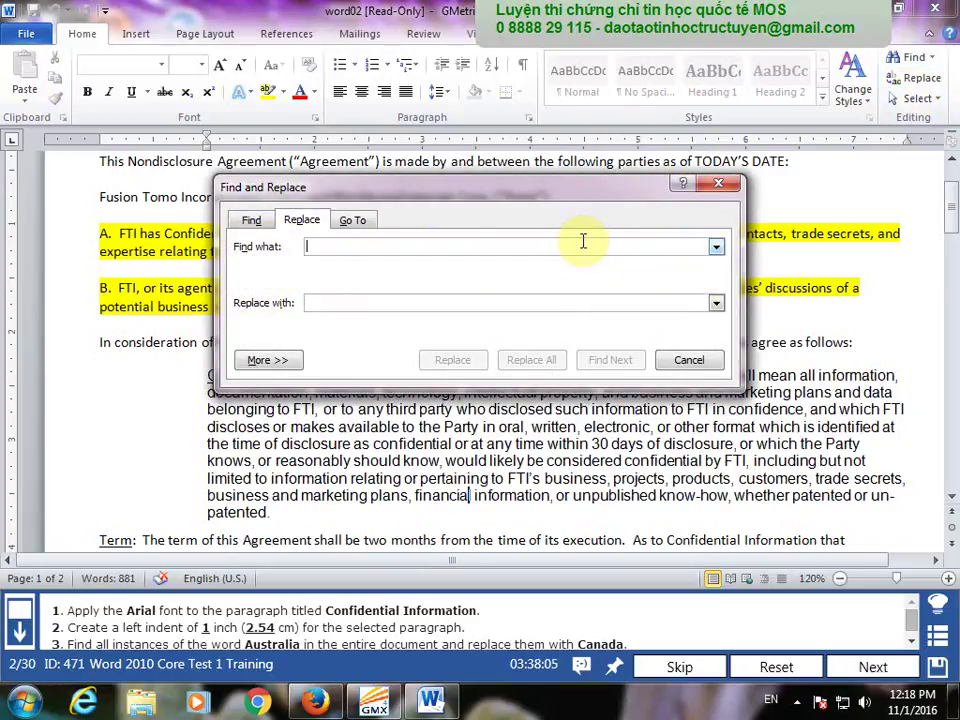
type("Australia")
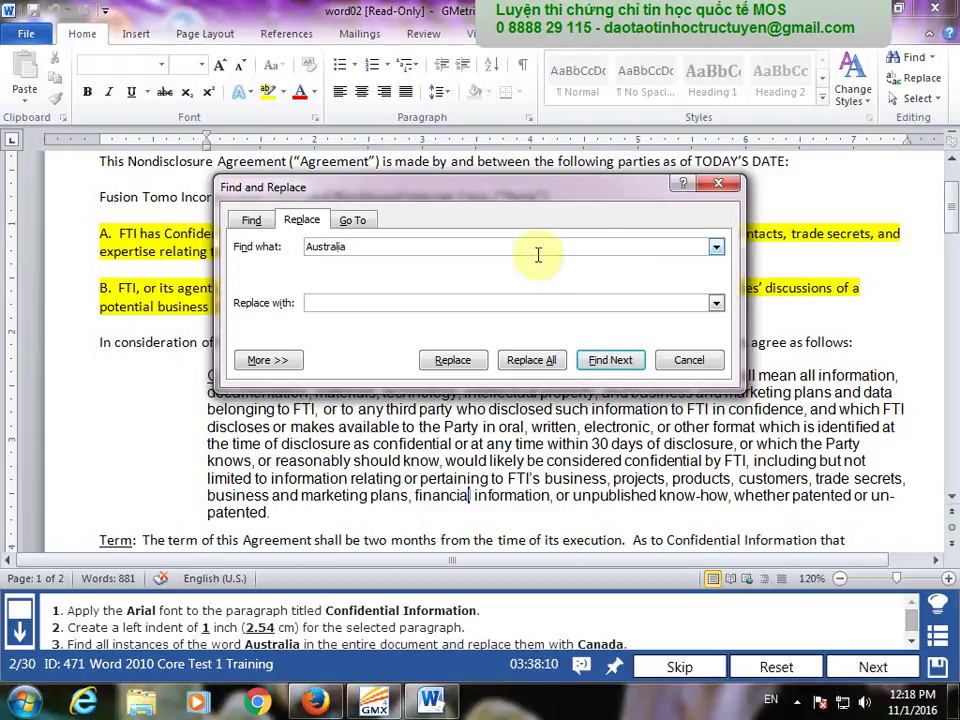
left_click(477, 301)
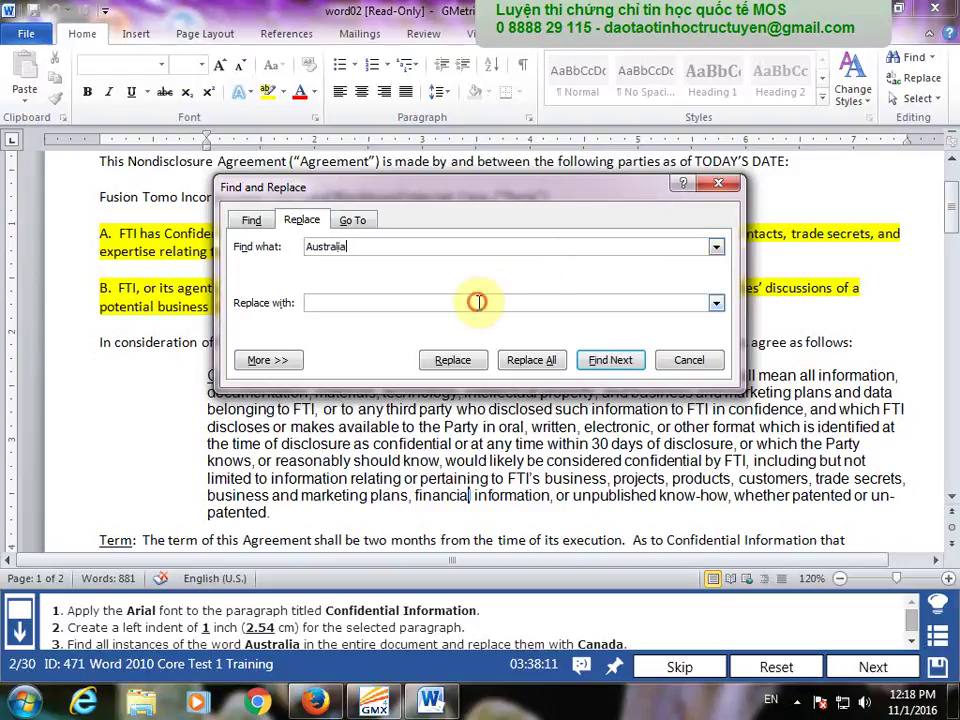
type("Canada")
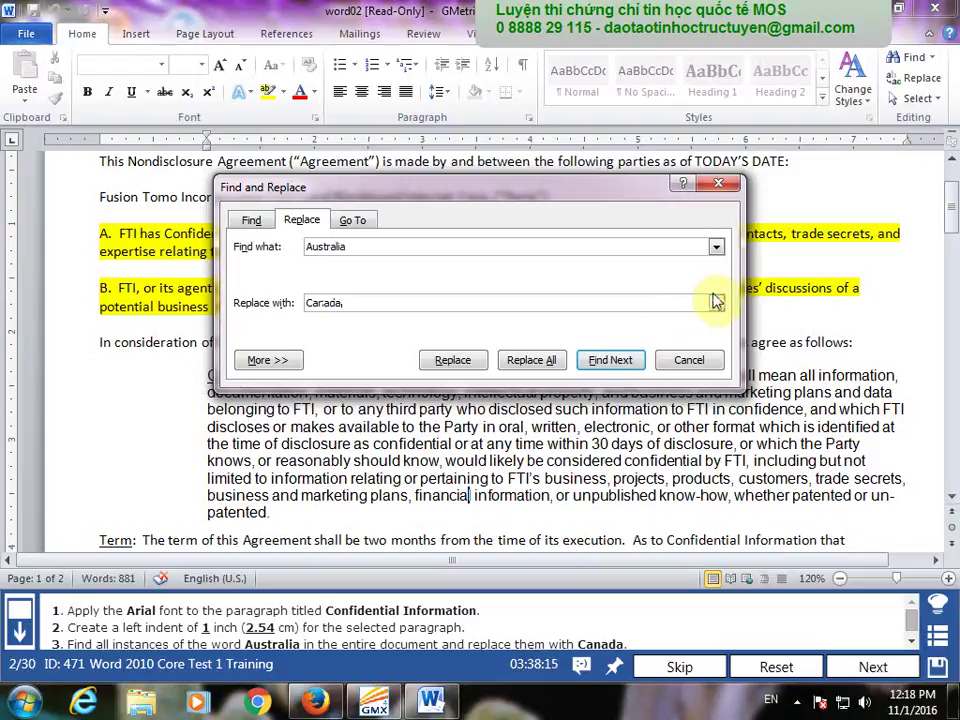
left_click(550, 360)
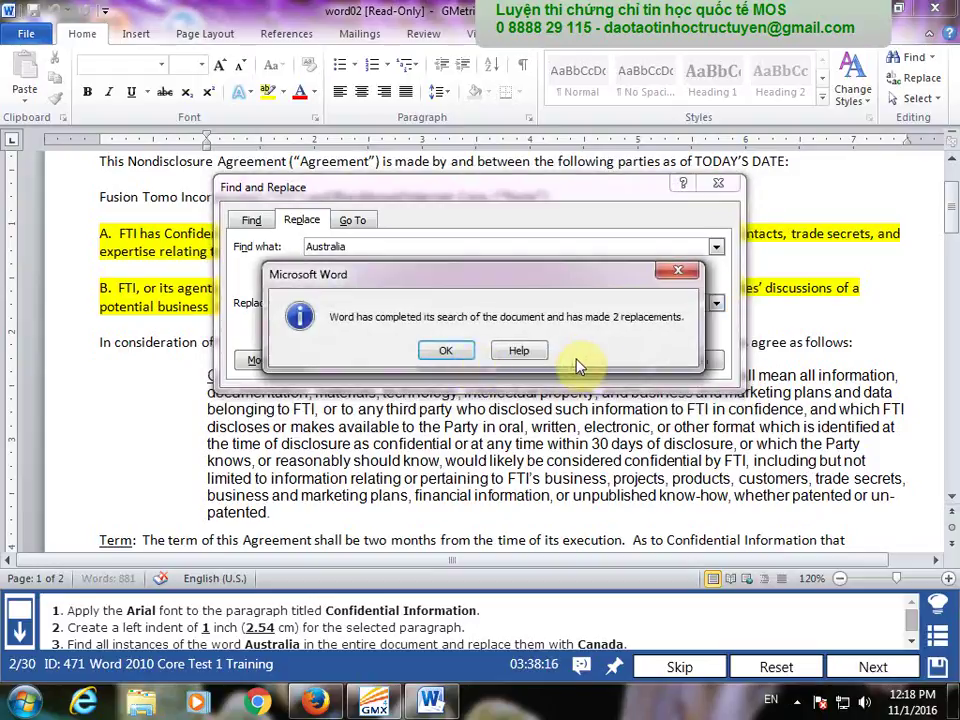
left_click(440, 352)
left_click(696, 361)
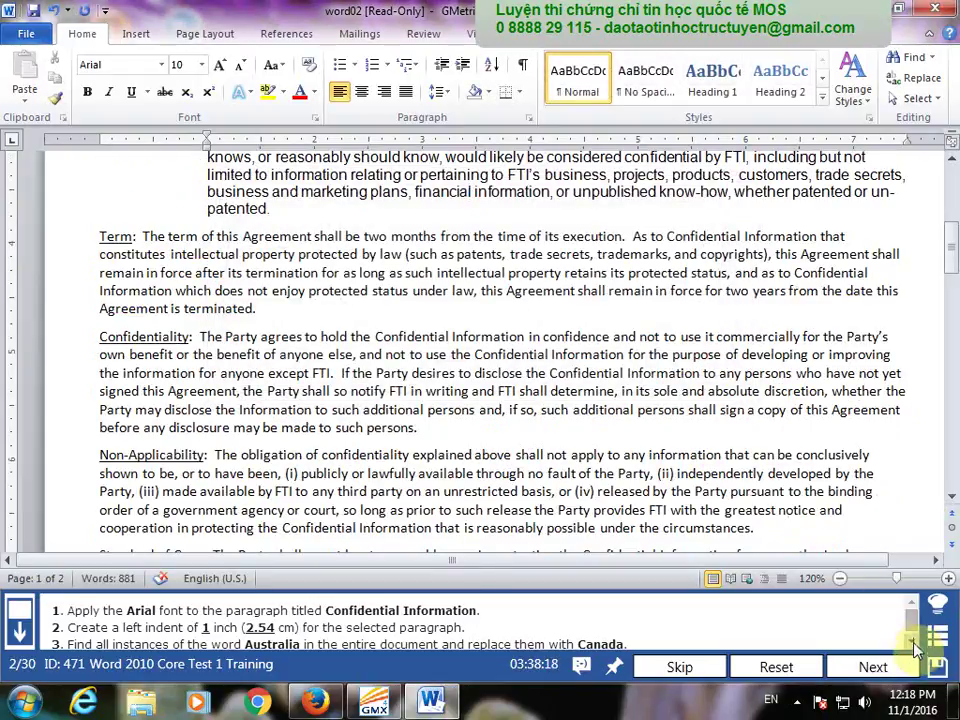
scroll(900, 615, "down", 1)
- Submit the task, then set Double line spacing for the whole word01 business plan
left_click(894, 668)
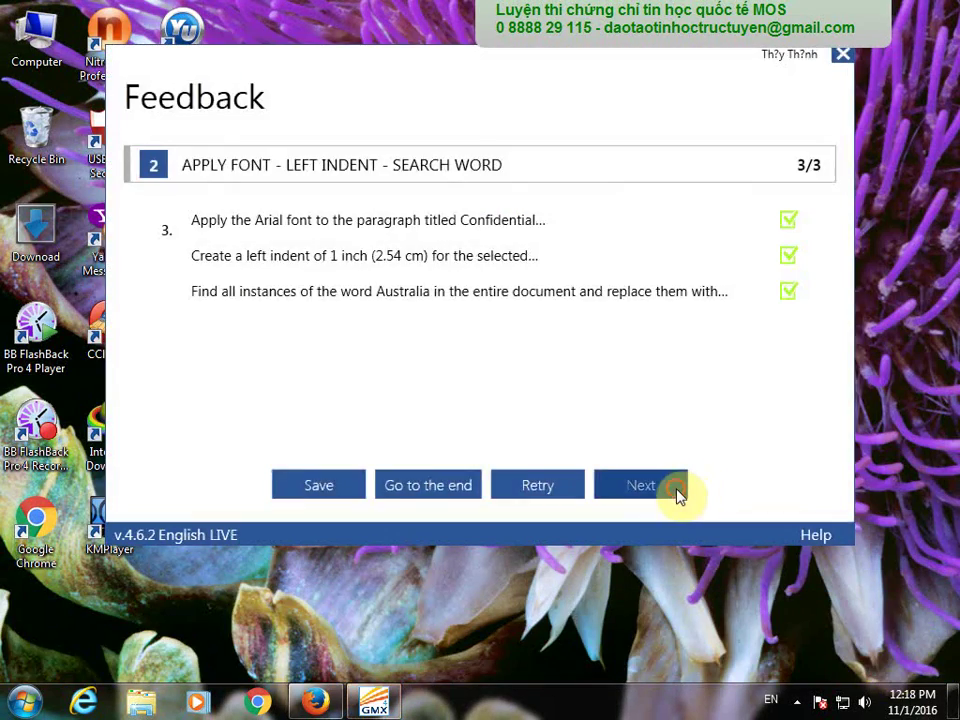
left_click(677, 494)
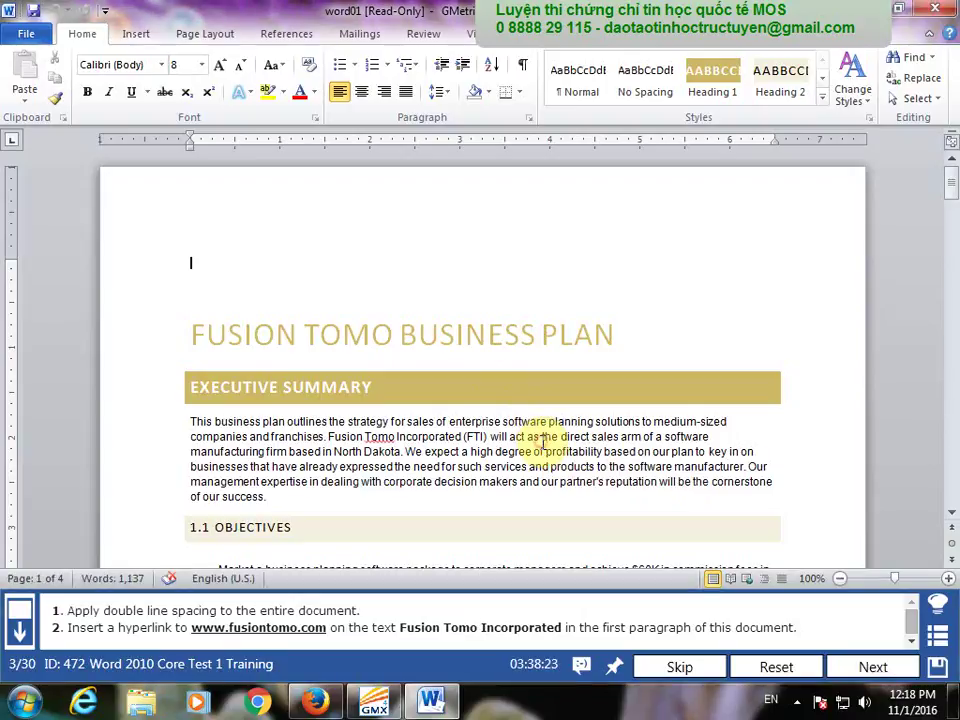
key("ctrl+a")
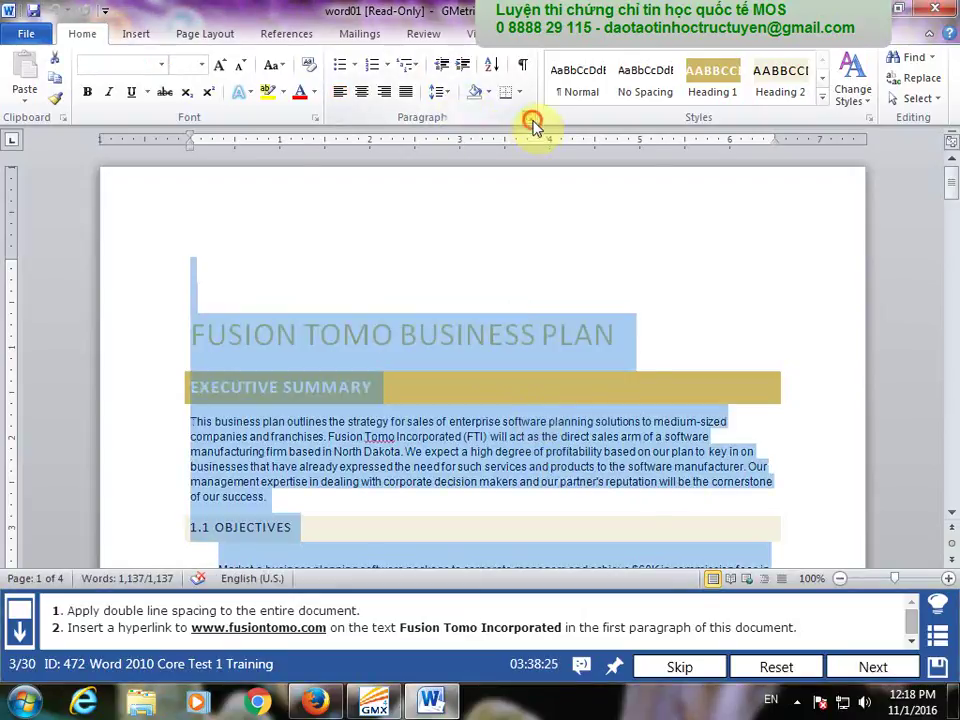
left_click(532, 119)
left_click(573, 332)
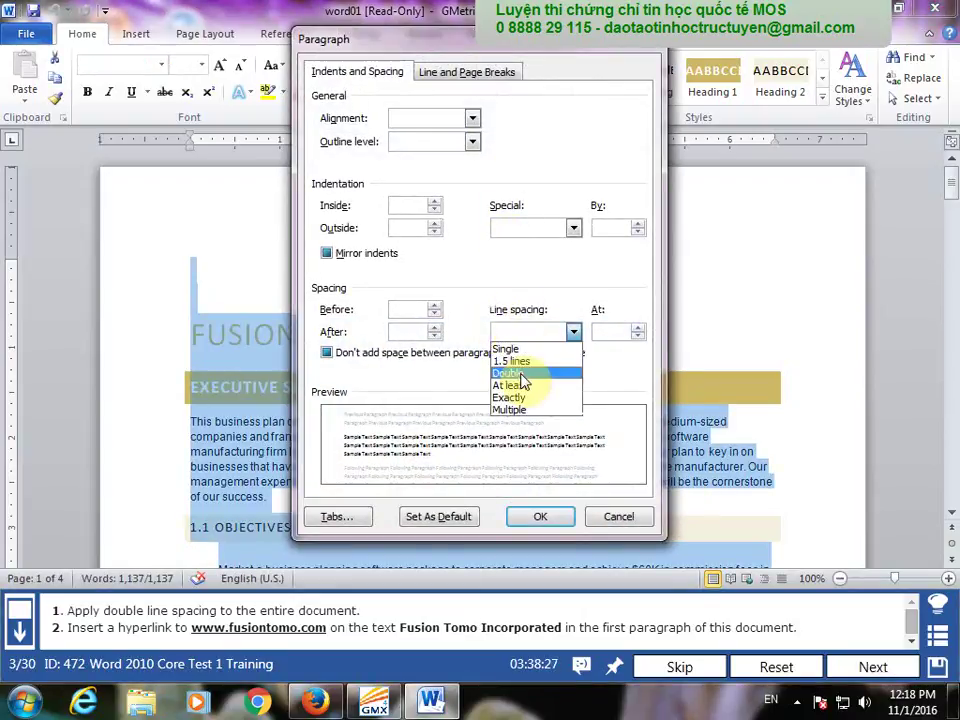
left_click(520, 373)
left_click(540, 517)
left_click(537, 488)
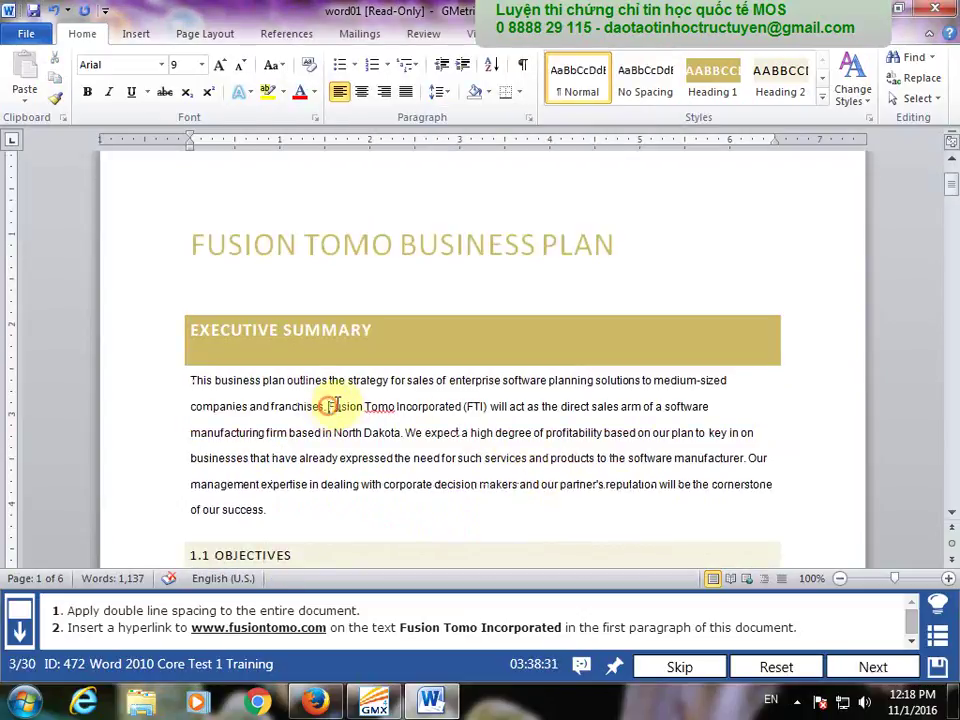
left_click(462, 406, "shift")
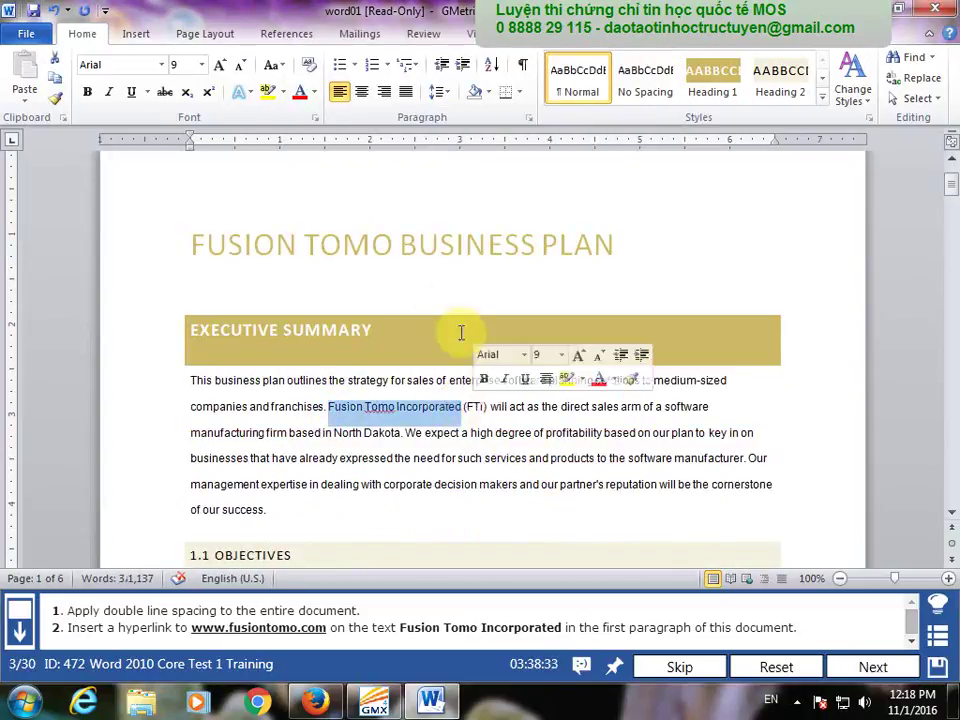
left_click(137, 32)
left_click(452, 62)
type("http://www.fusi")
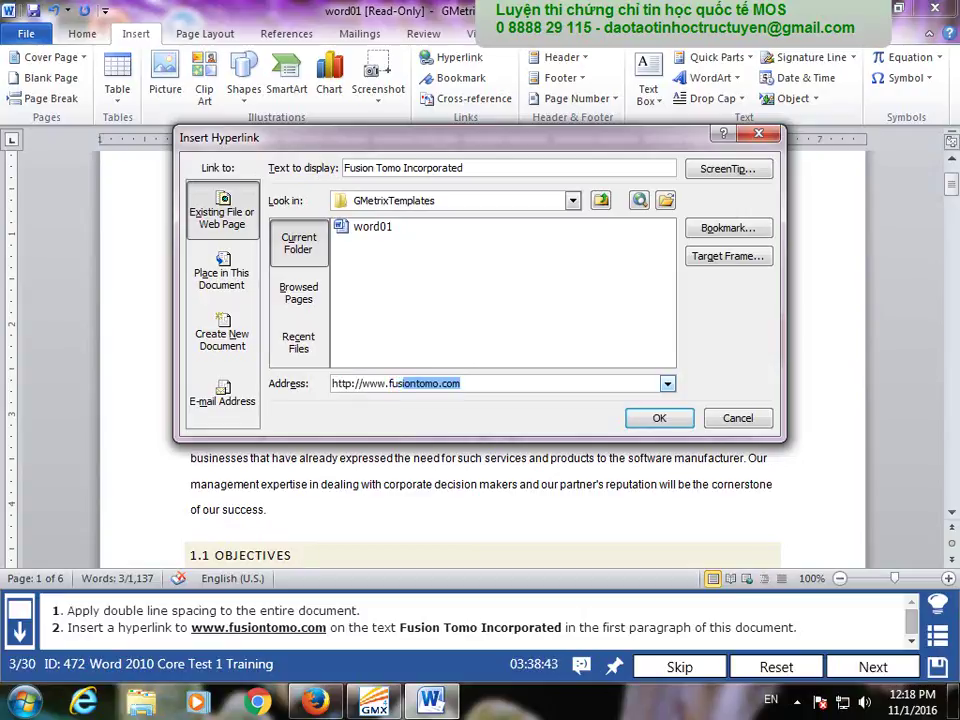
left_click(469, 384)
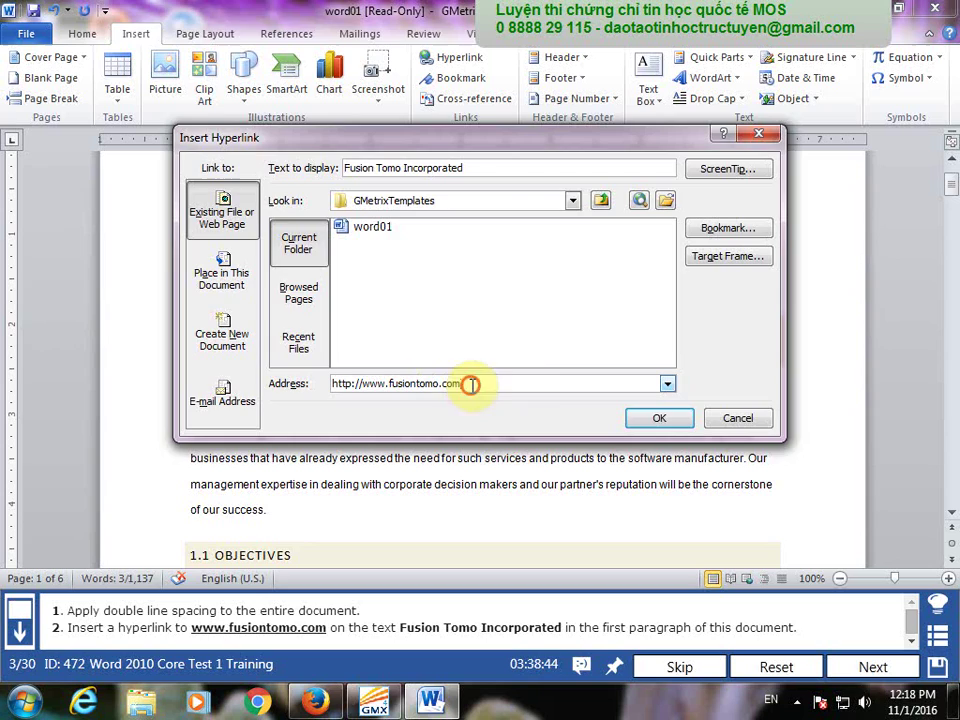
left_click(657, 418)
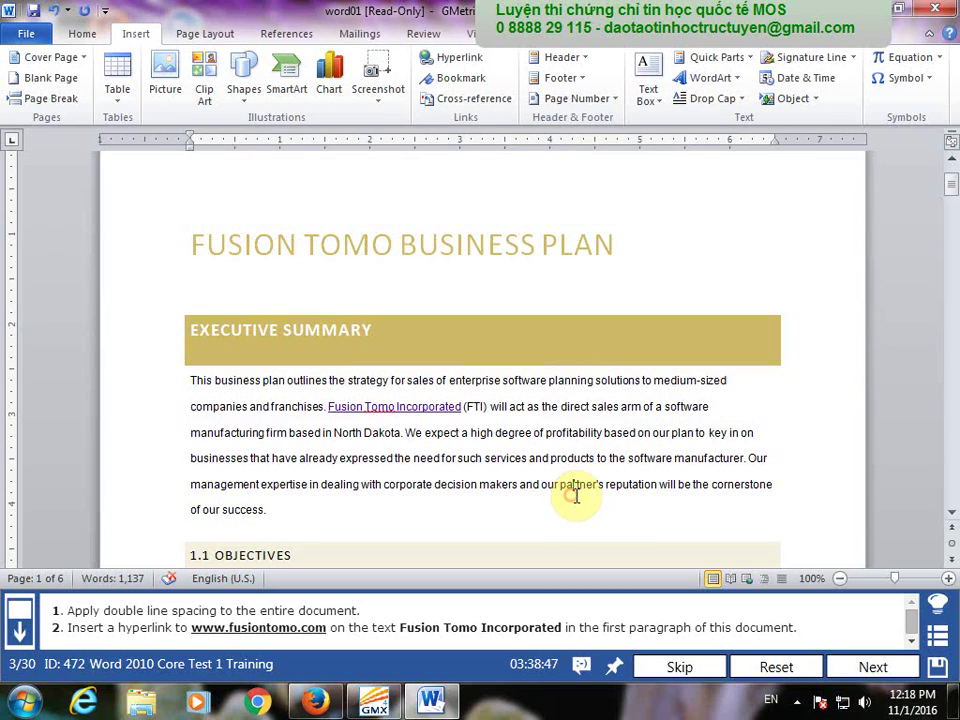
left_click(870, 666)
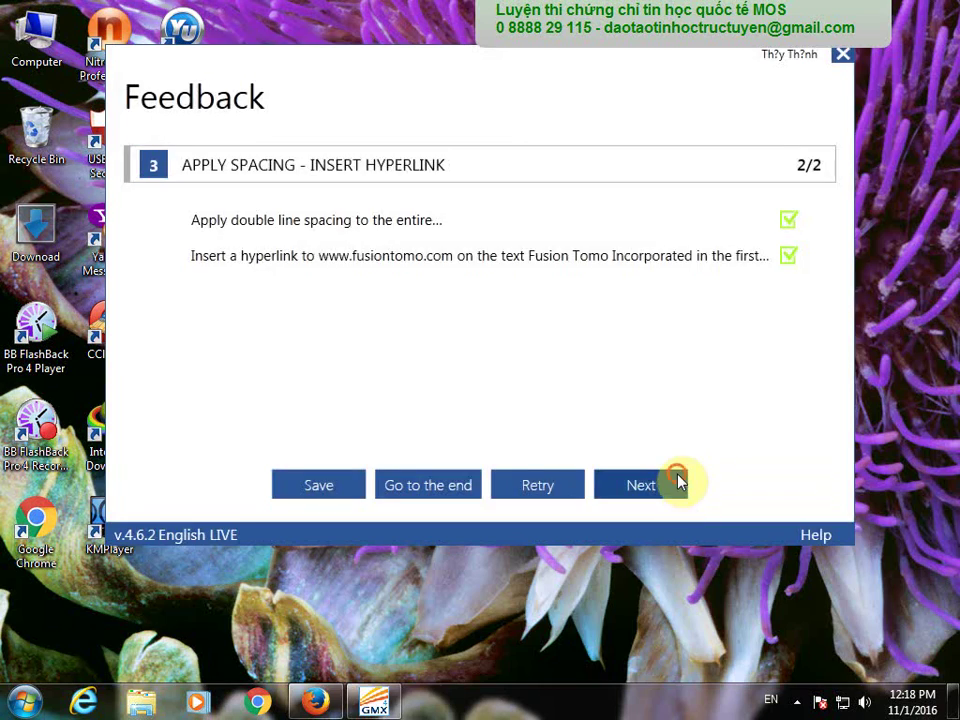
- Continue to the next task's Apples document and dismiss the log server information
left_click(678, 481)
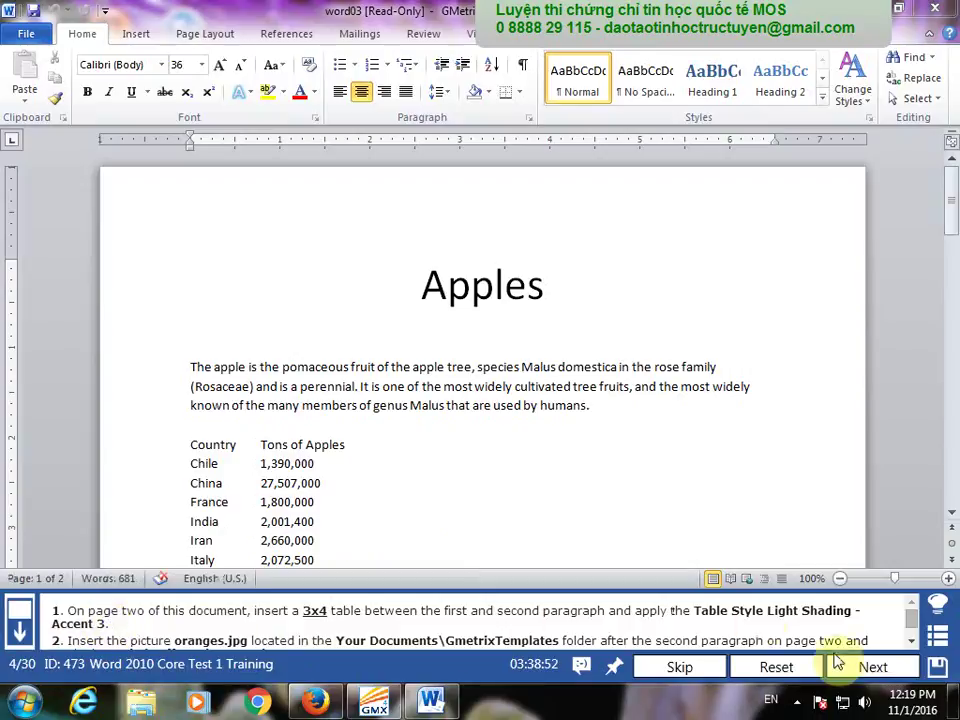
left_click(797, 700)
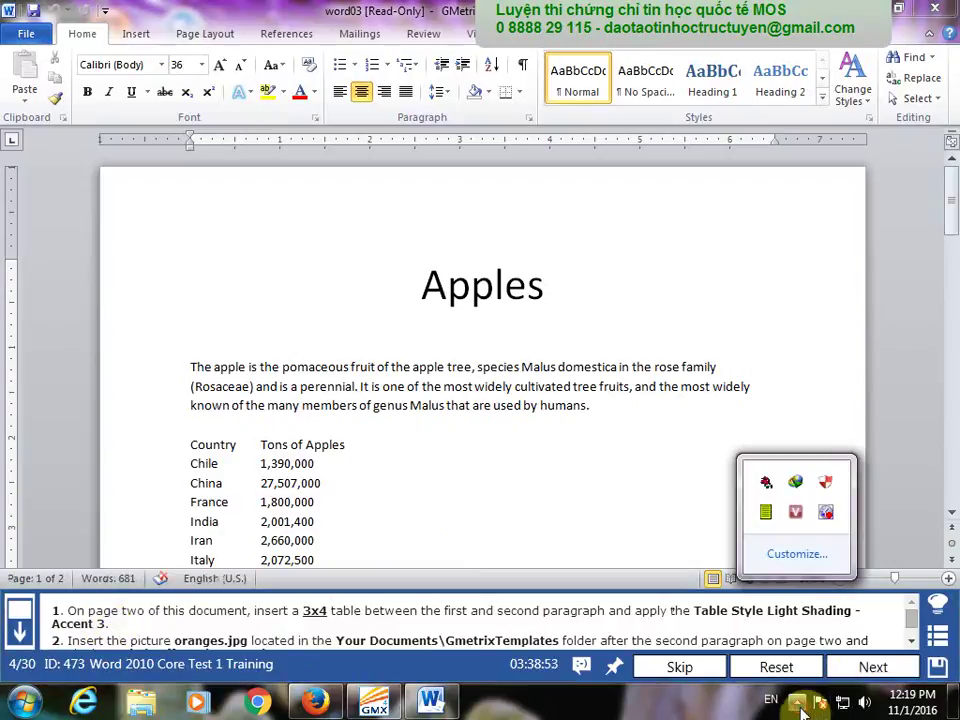
left_click(785, 515)
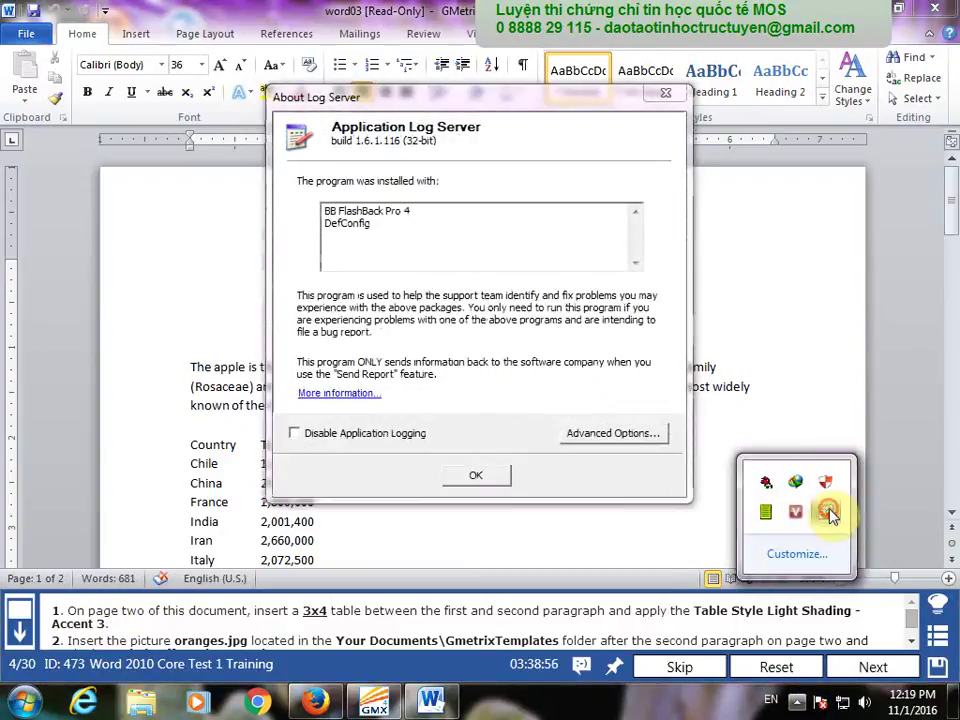
left_click(665, 93)
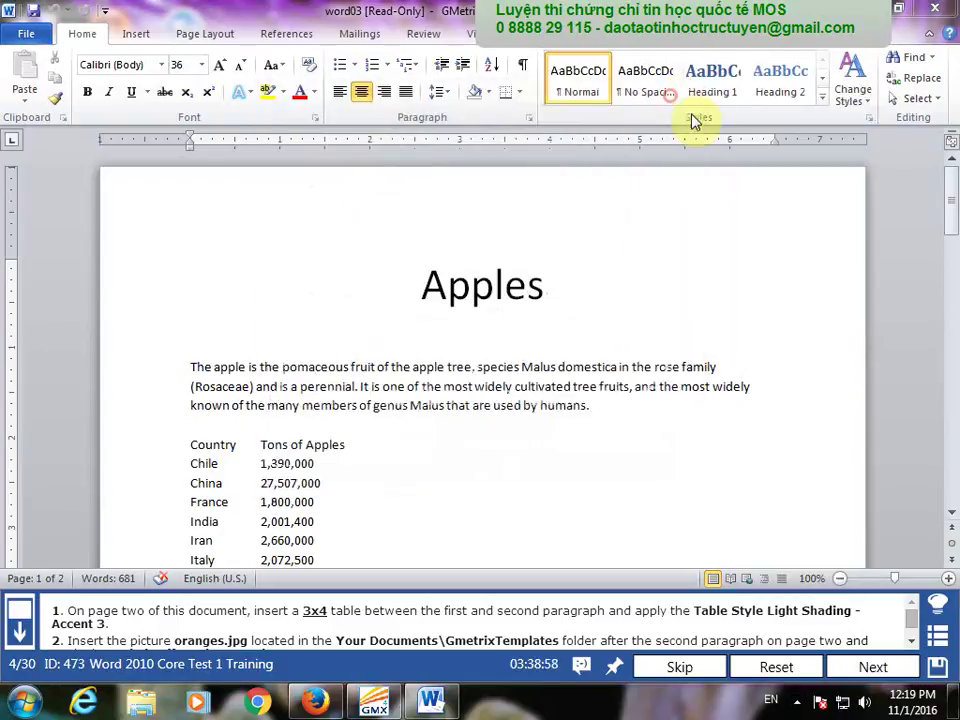
- Pause the screen recorder and place the insertion point after 27,507,000
left_click(797, 700)
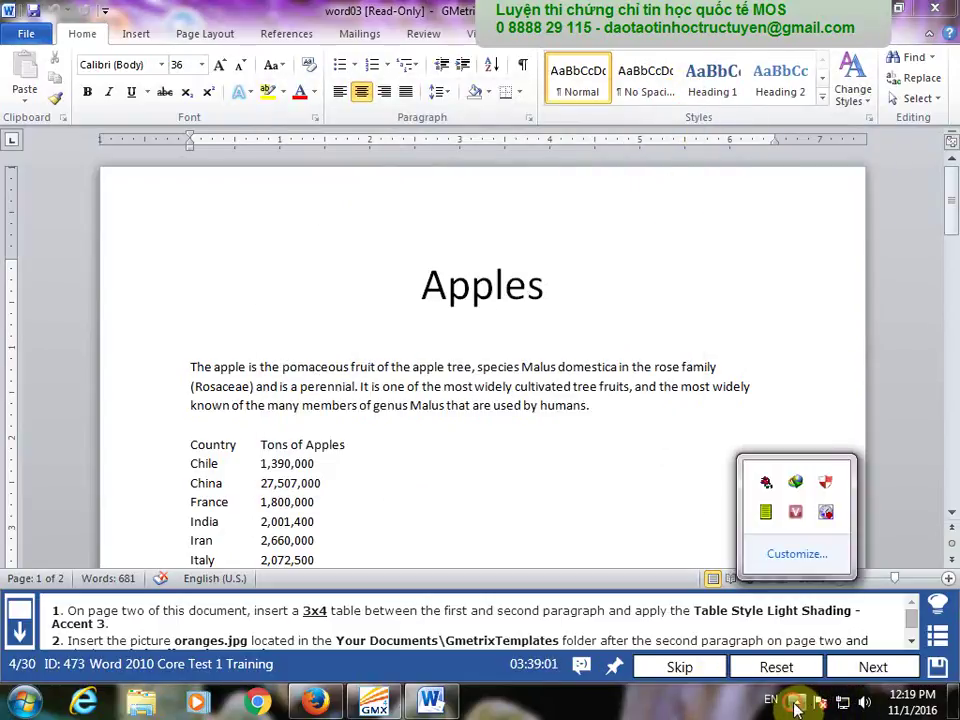
right_click(835, 515)
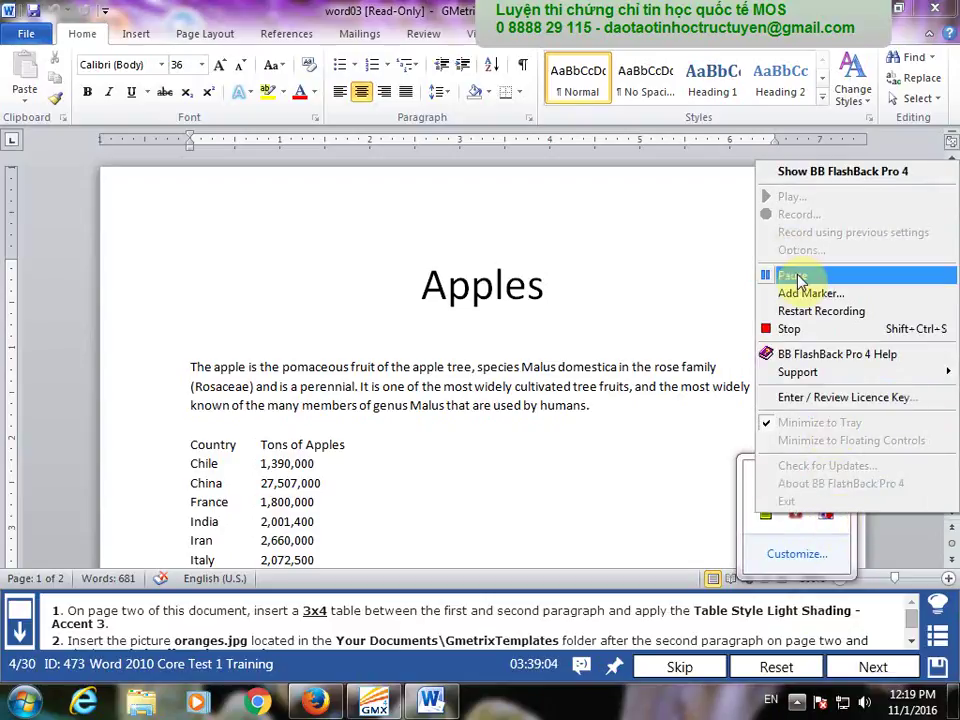
left_click(795, 273)
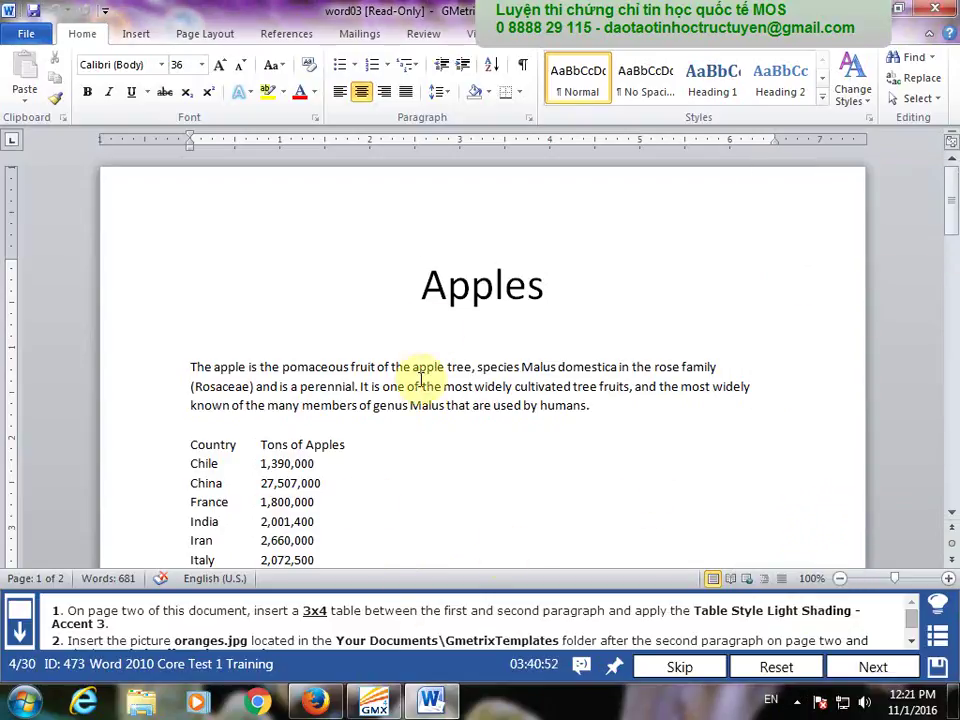
left_click(364, 489)
- Insert a 3-column, 4-row table between the first two Oranges paragraphs on page two
scroll(369, 489, "down", 3)
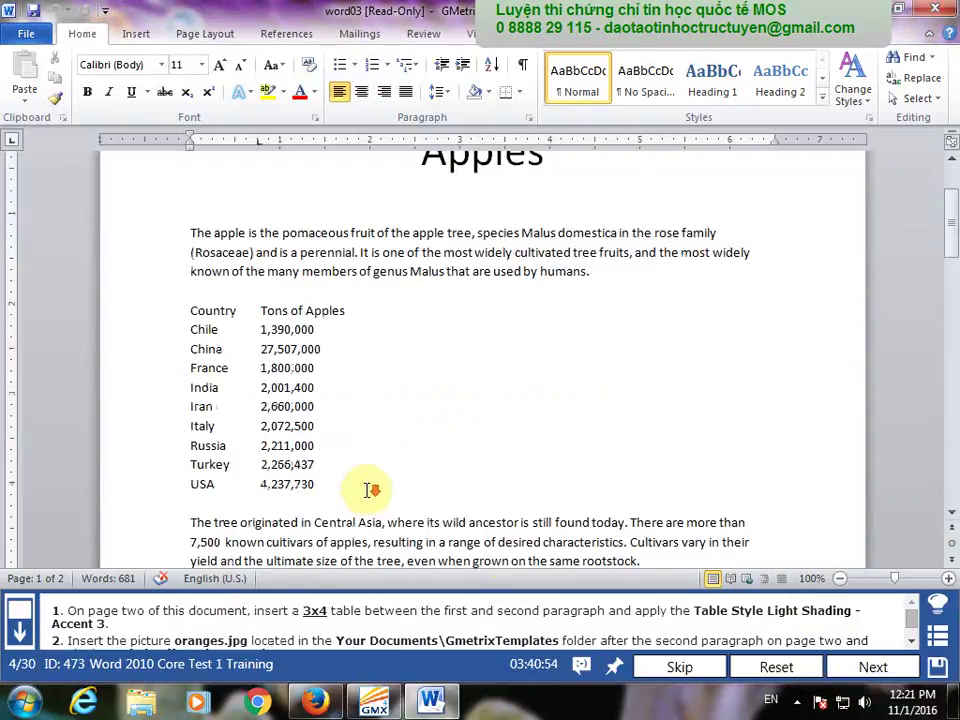
scroll(370, 476, "down", 2)
scroll(370, 476, "down", 2)
scroll(370, 476, "down", 3)
scroll(370, 476, "down", 1)
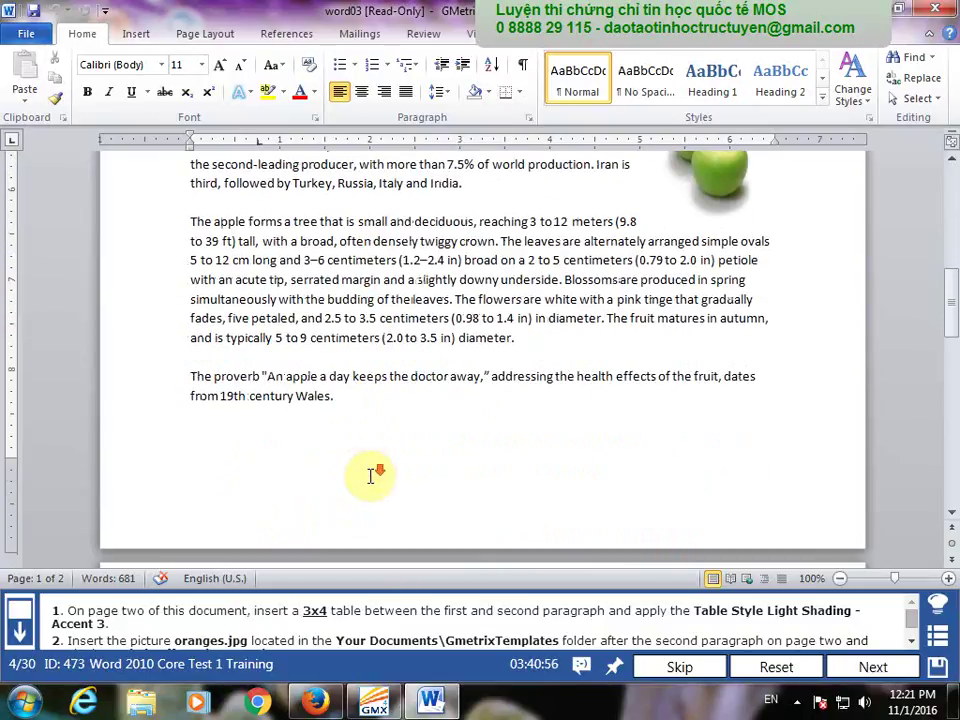
scroll(370, 476, "down", 6)
left_click(232, 476)
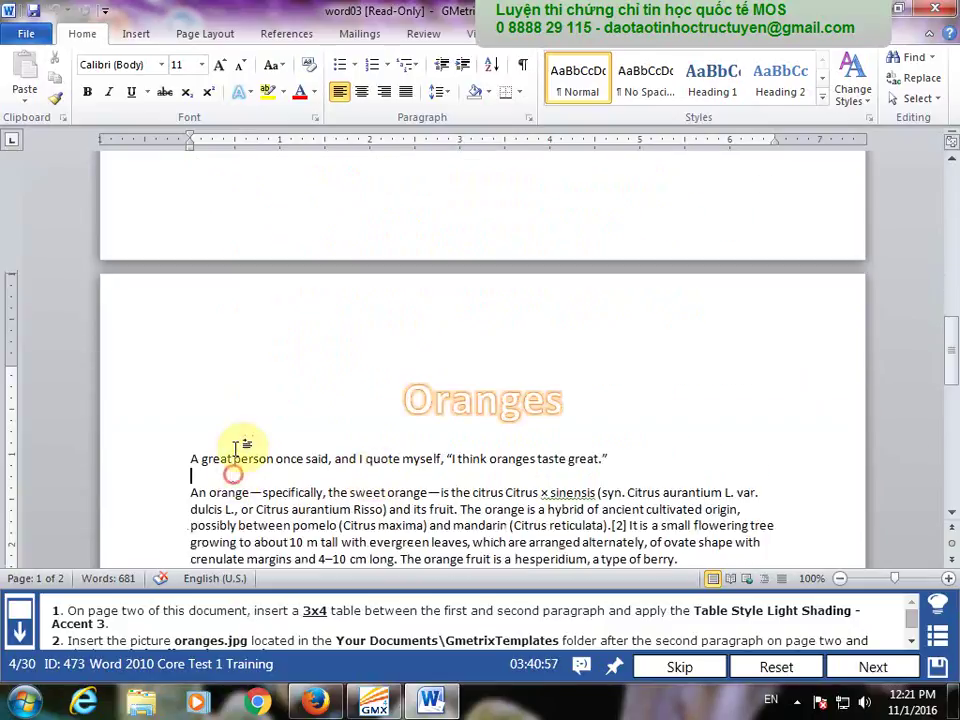
left_click(134, 30)
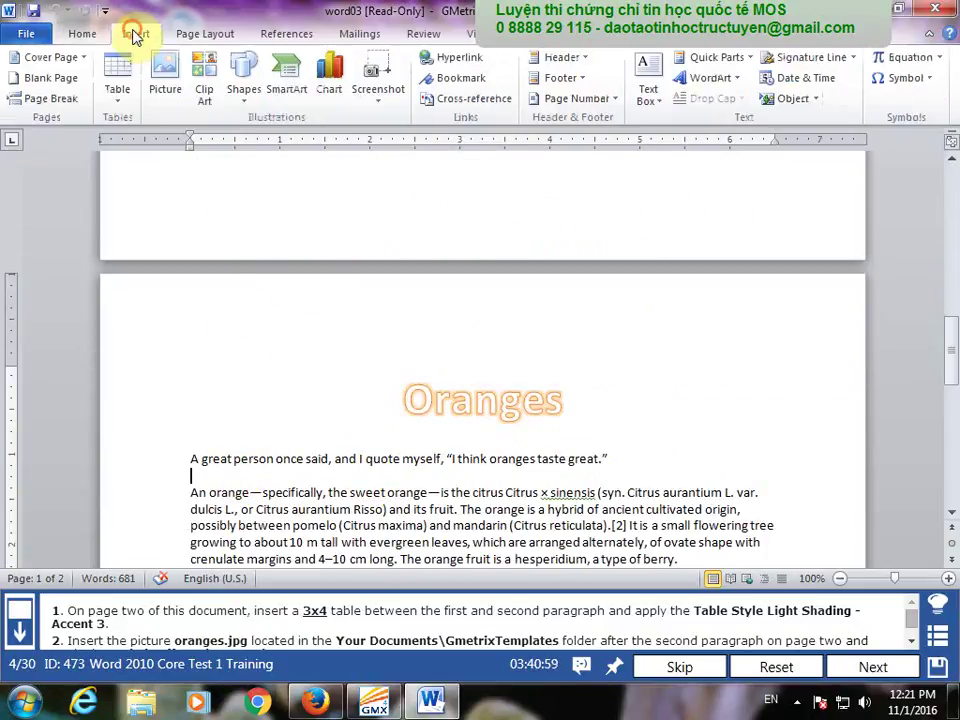
left_click(115, 100)
left_click(155, 286)
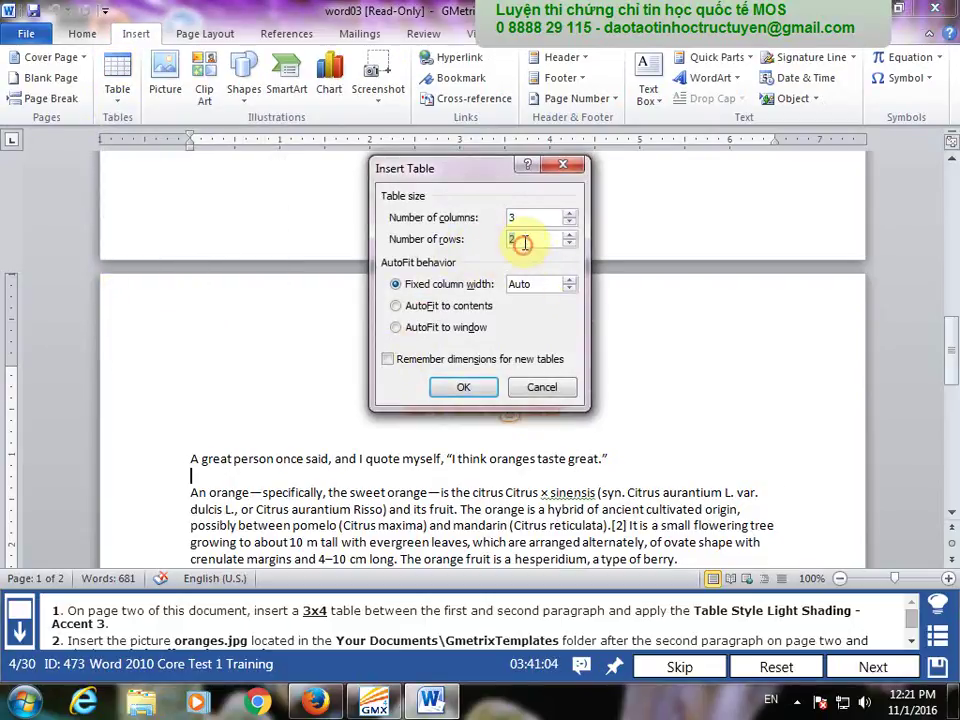
left_click(468, 386)
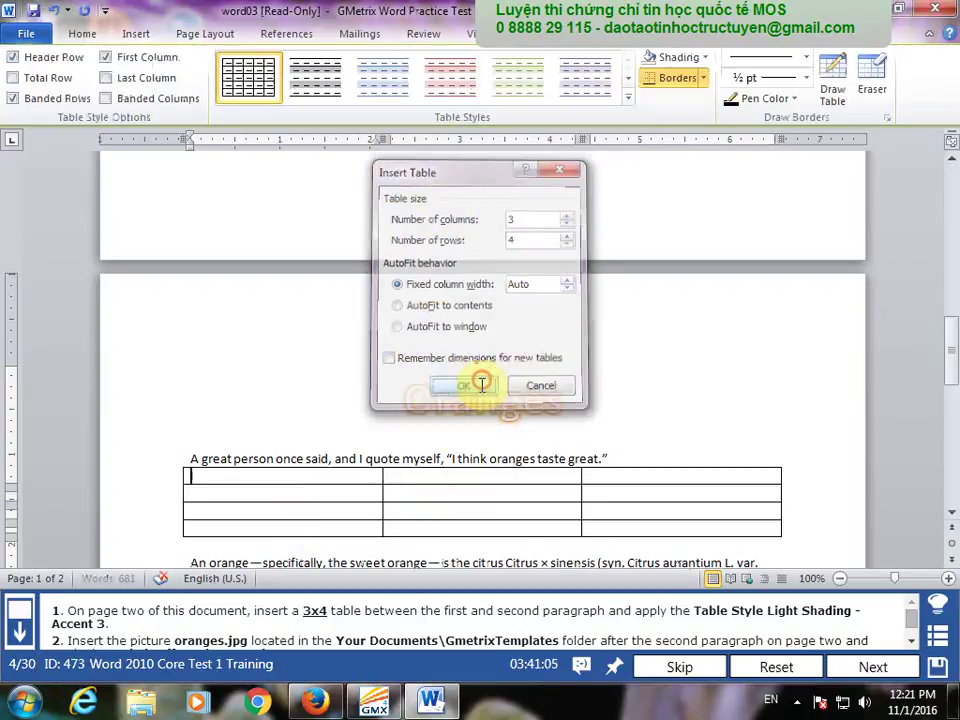
- Apply the Light Shading - Accent 3 style to the new table
left_click(177, 460)
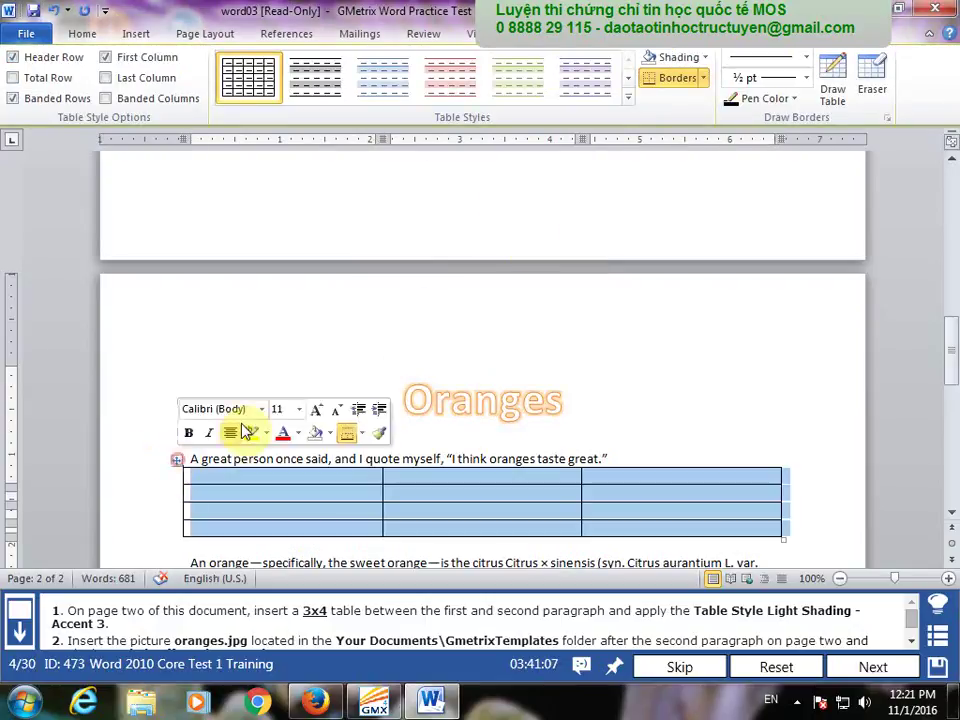
left_click(527, 88)
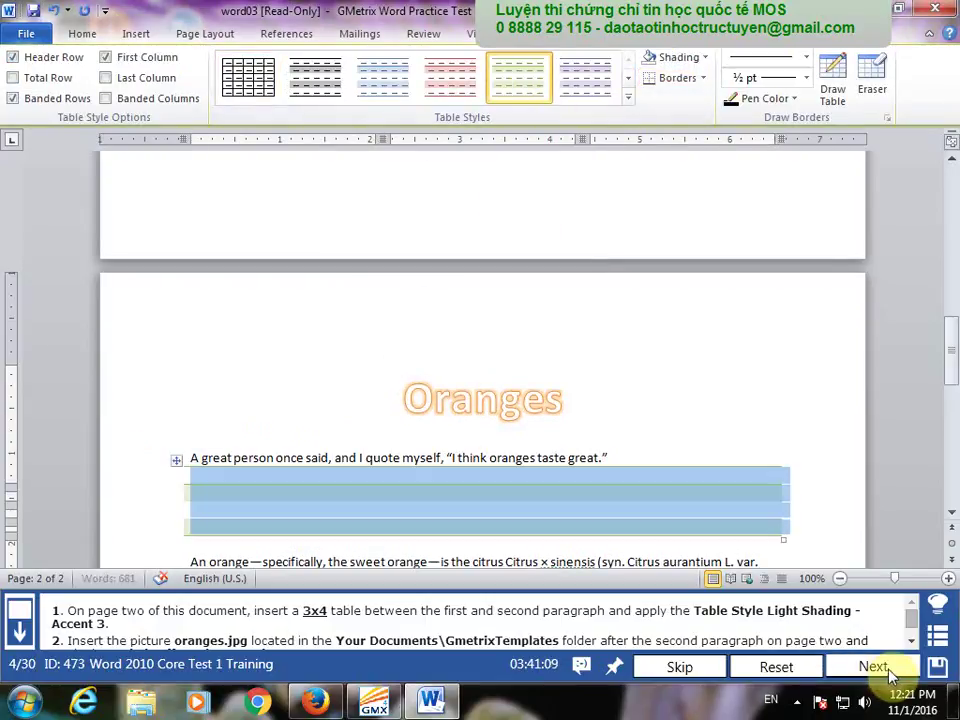
left_click(797, 700)
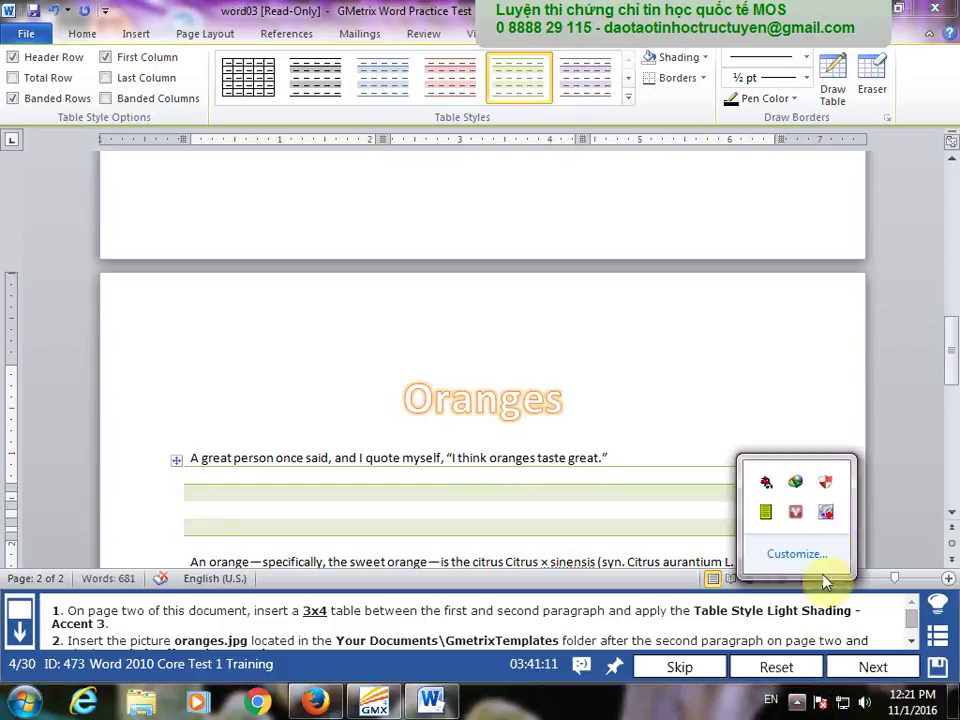
left_click(448, 547)
left_click(448, 547)
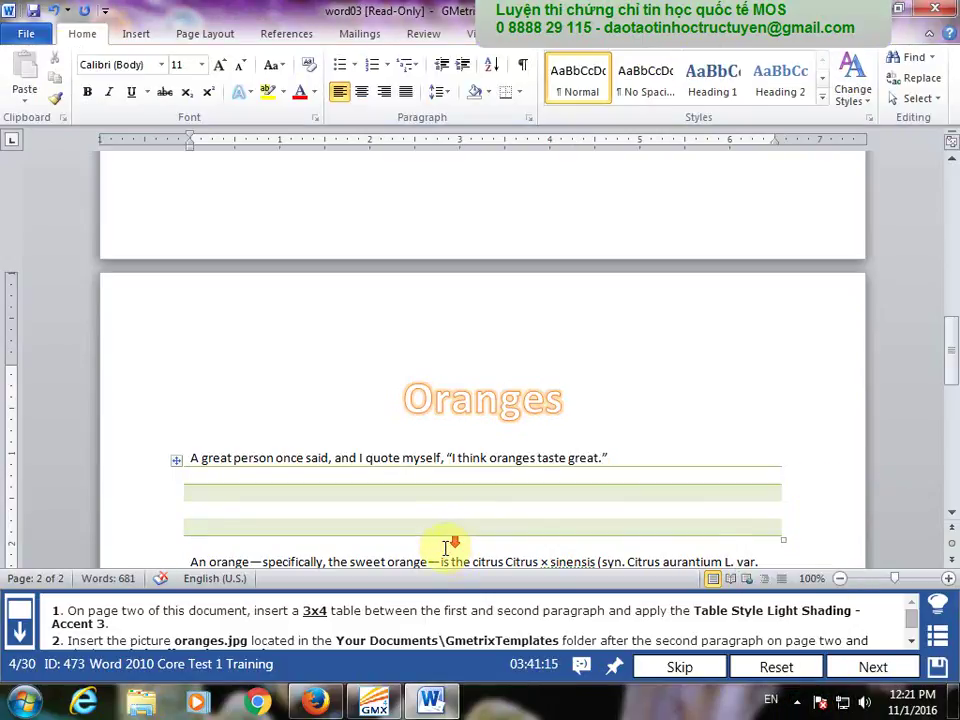
scroll(447, 548, "down", 3)
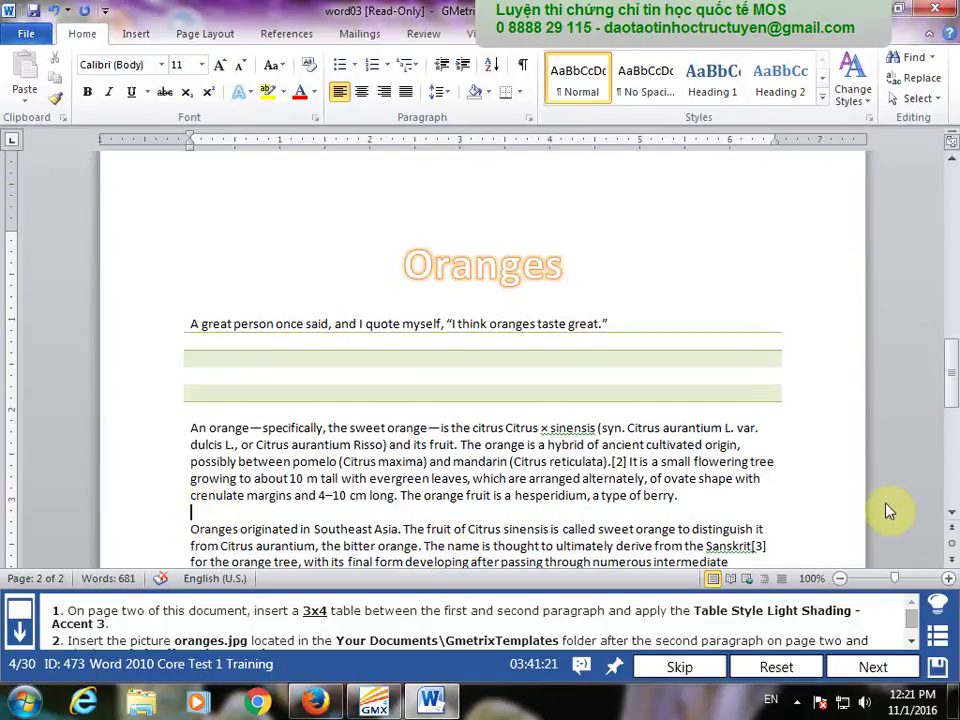
- Insert oranges.jpg from GMetrixTemplates and give it the Line Drawing artistic effect
left_click(952, 514)
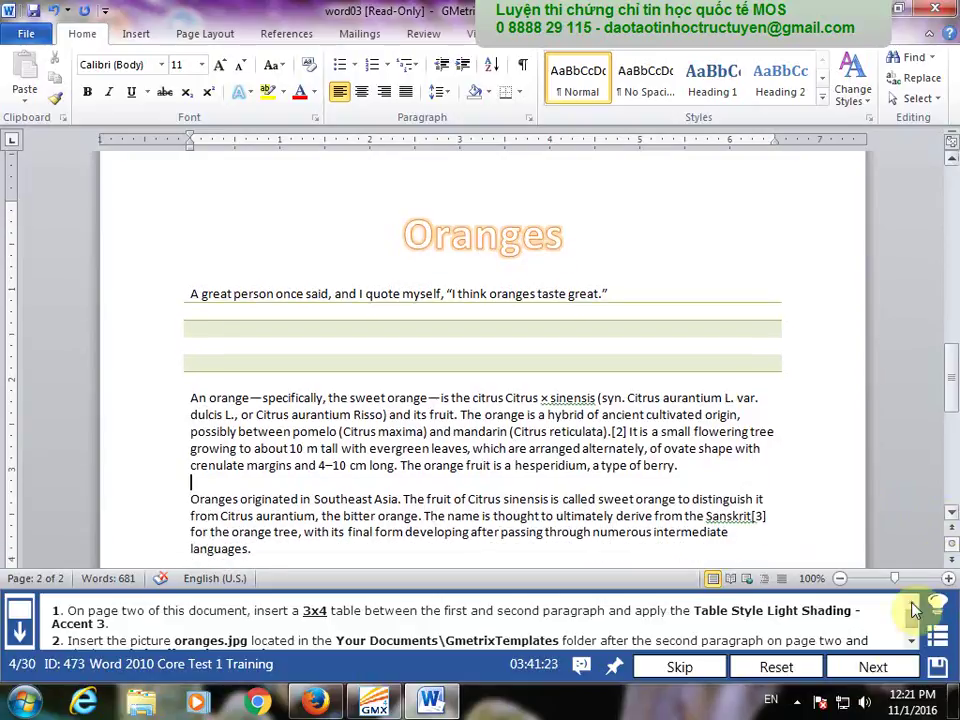
left_click(909, 644)
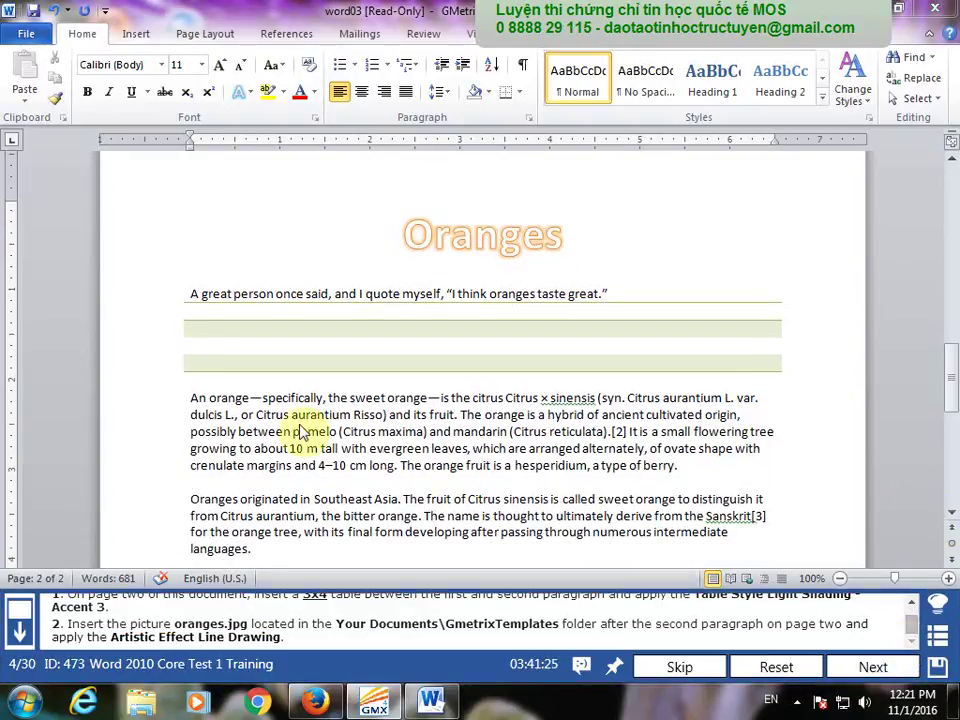
left_click(138, 33)
left_click(164, 88)
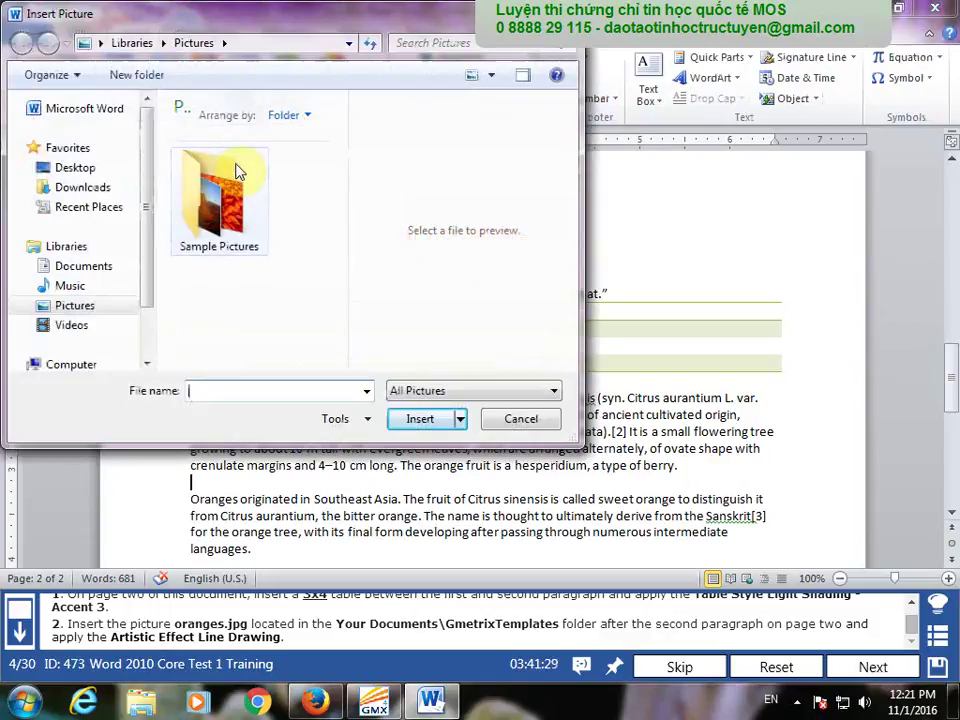
left_click(99, 265)
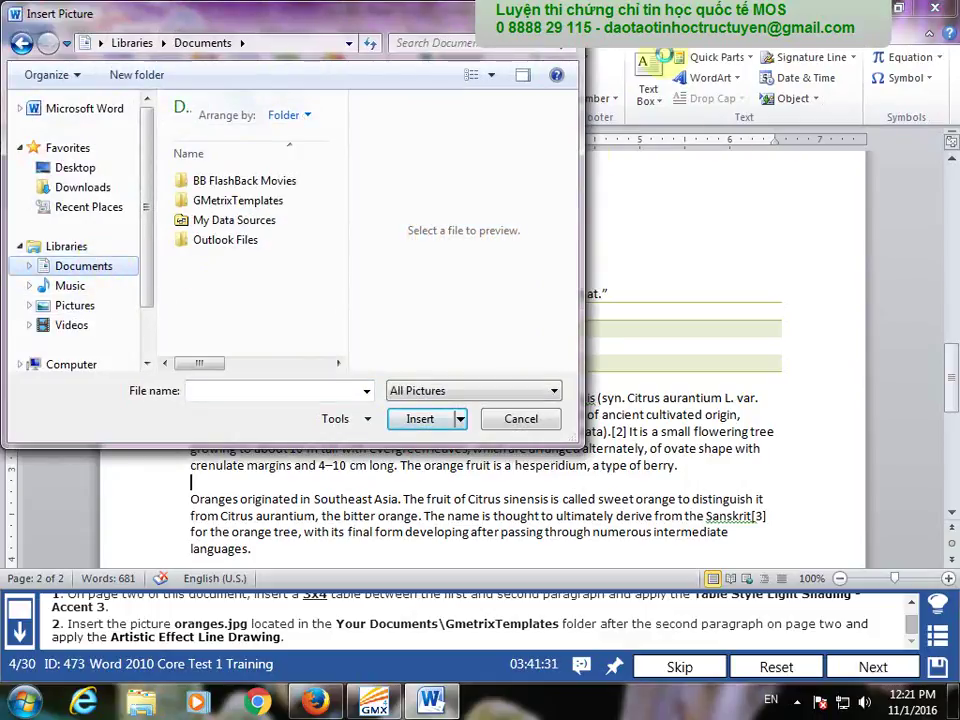
double_click(216, 200)
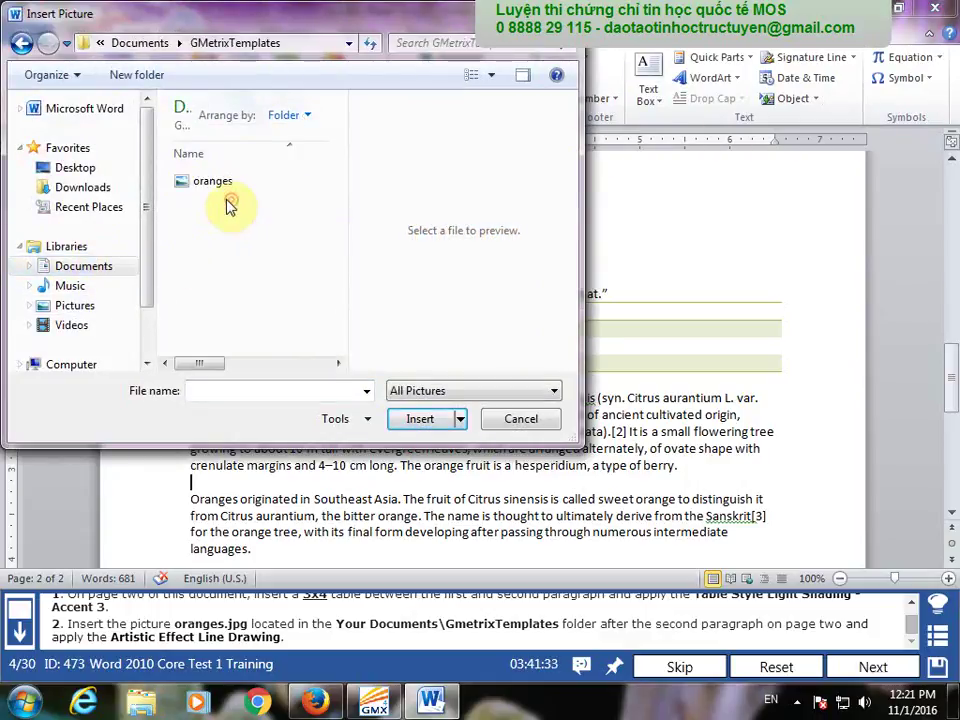
double_click(218, 183)
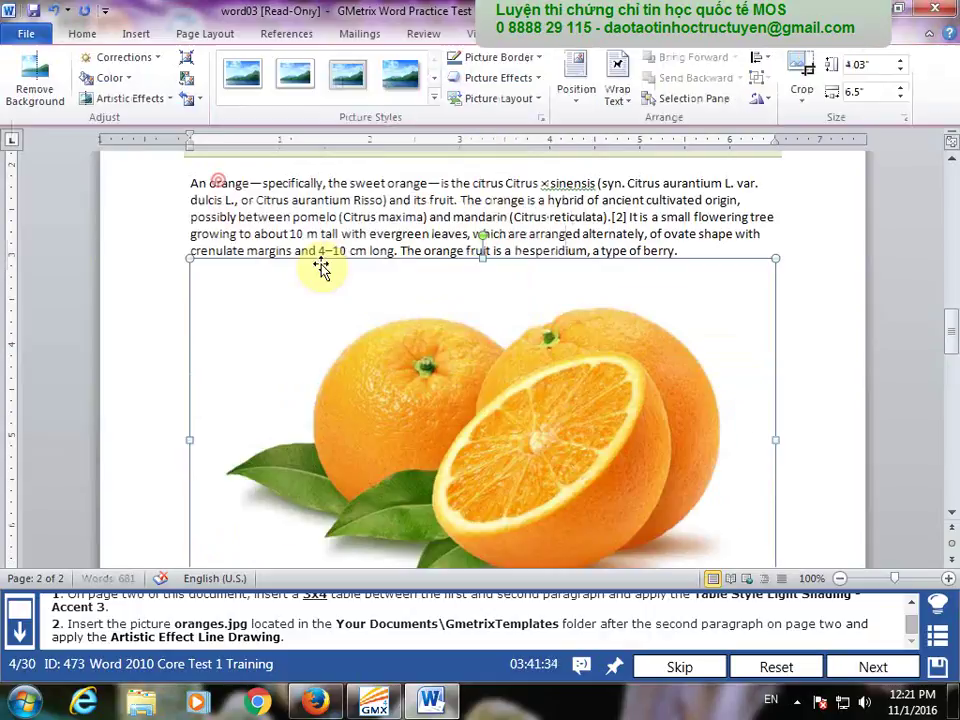
left_click(172, 99)
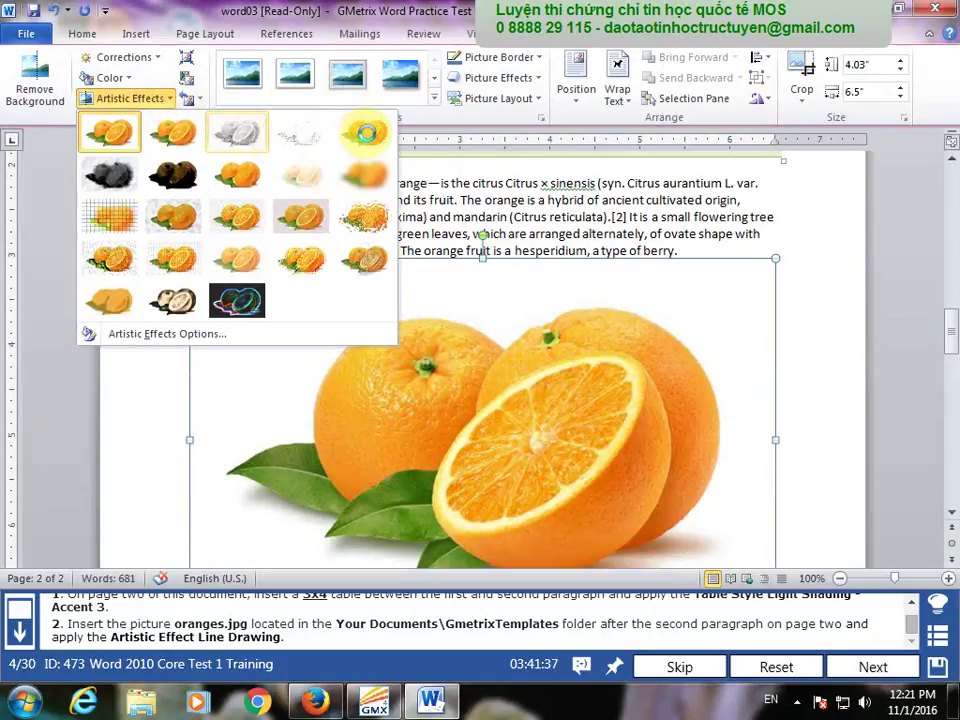
left_click(366, 132)
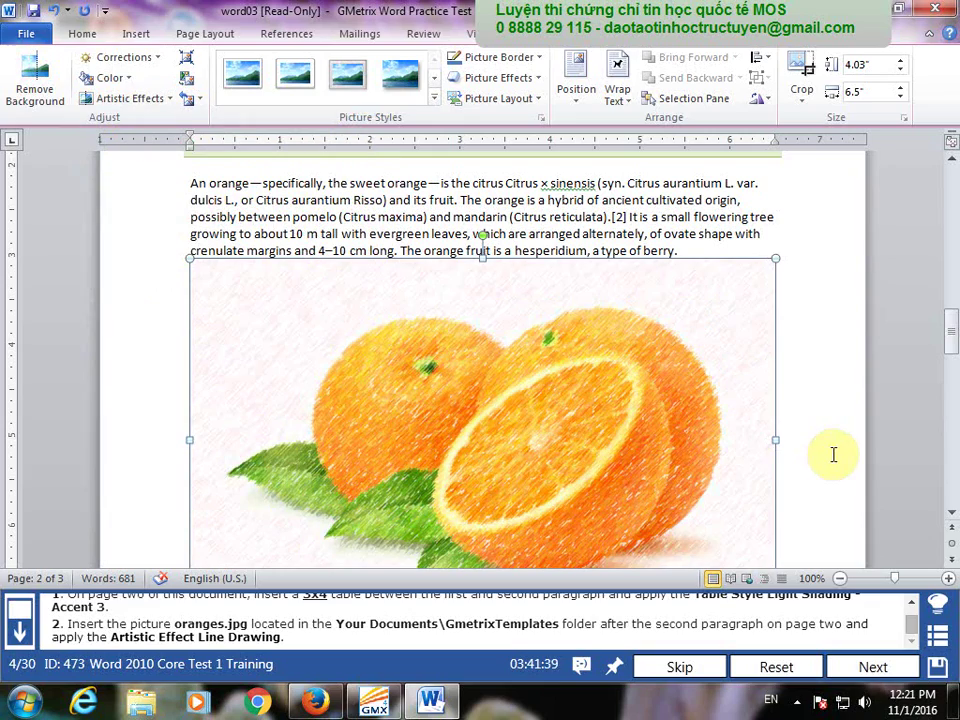
- Advance to the NDA task and select the highlighted paragraphs A and B
left_click(870, 667)
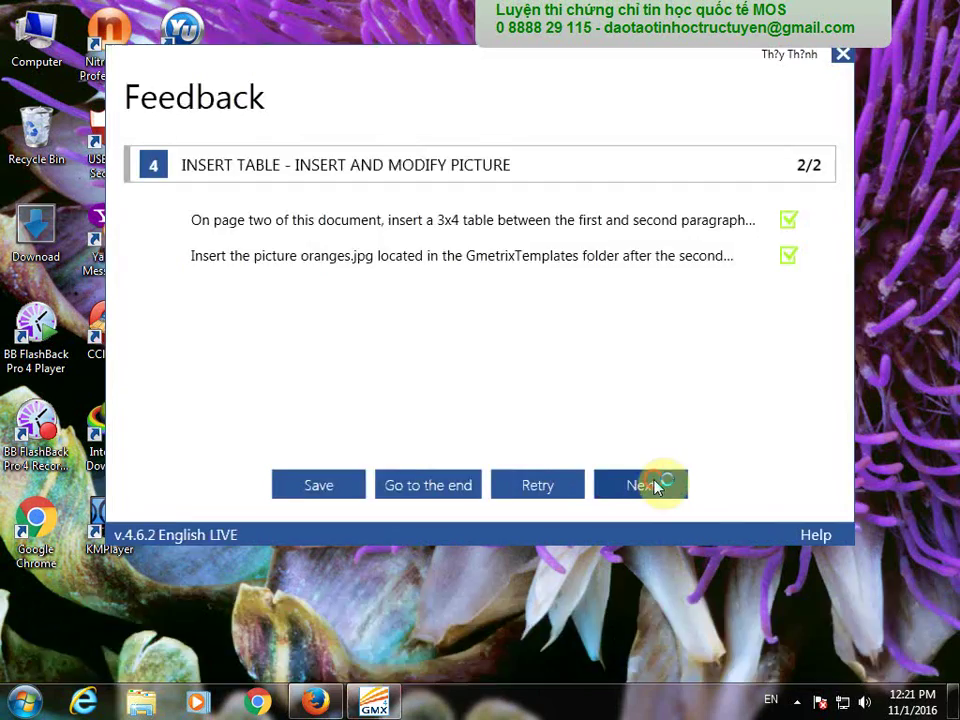
left_click(655, 487)
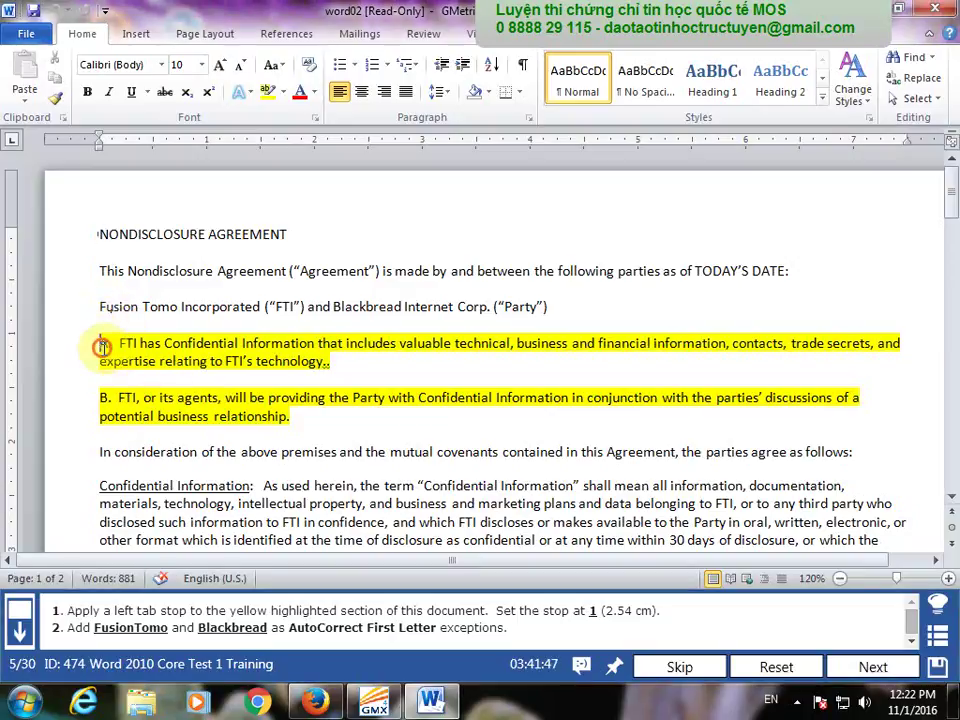
left_click(101, 345)
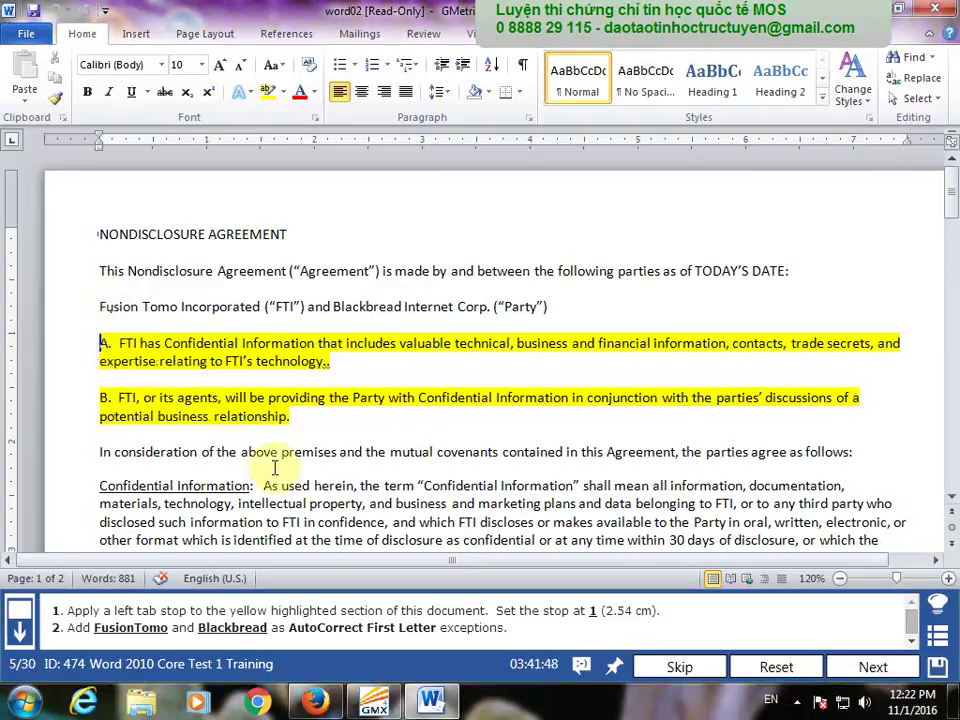
left_click(290, 418, "shift")
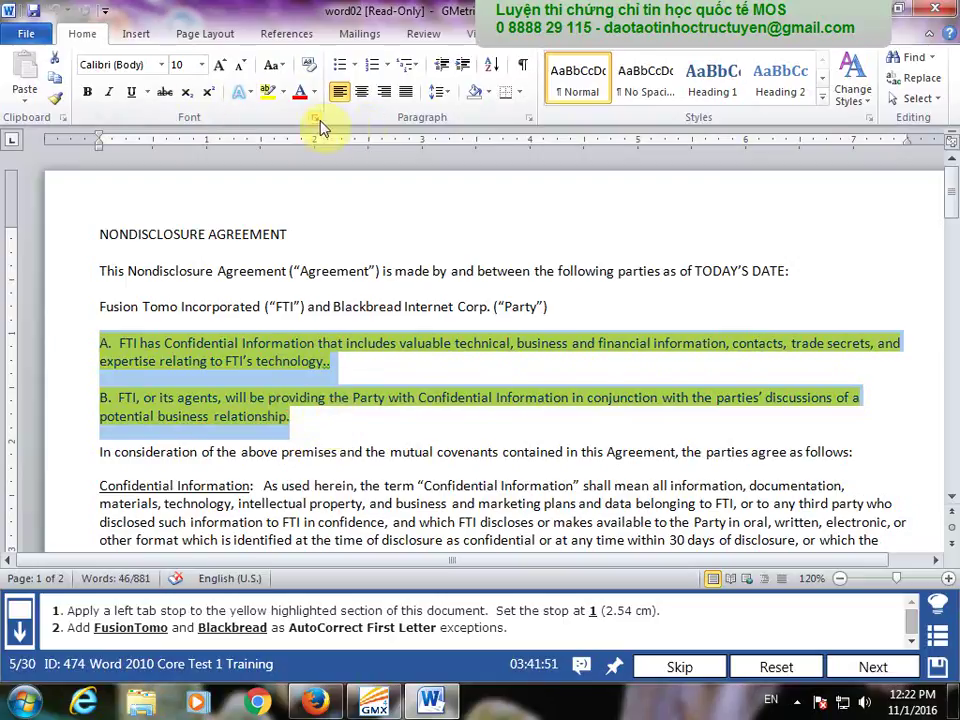
- Set a left tab stop at 1 inch on the selected paragraphs
left_click(530, 119)
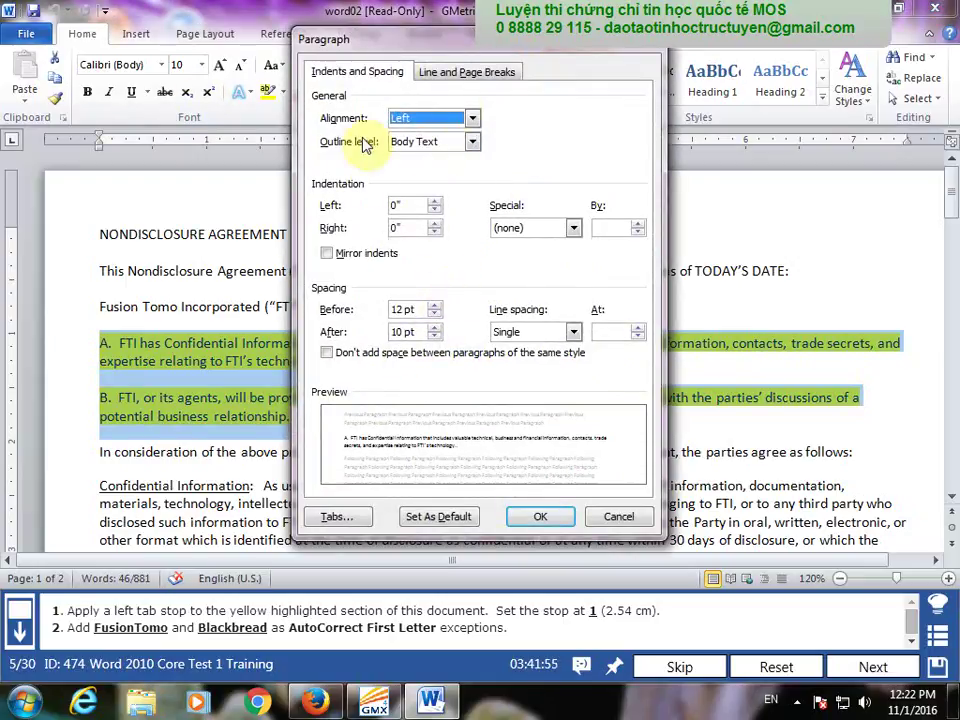
left_click(645, 46)
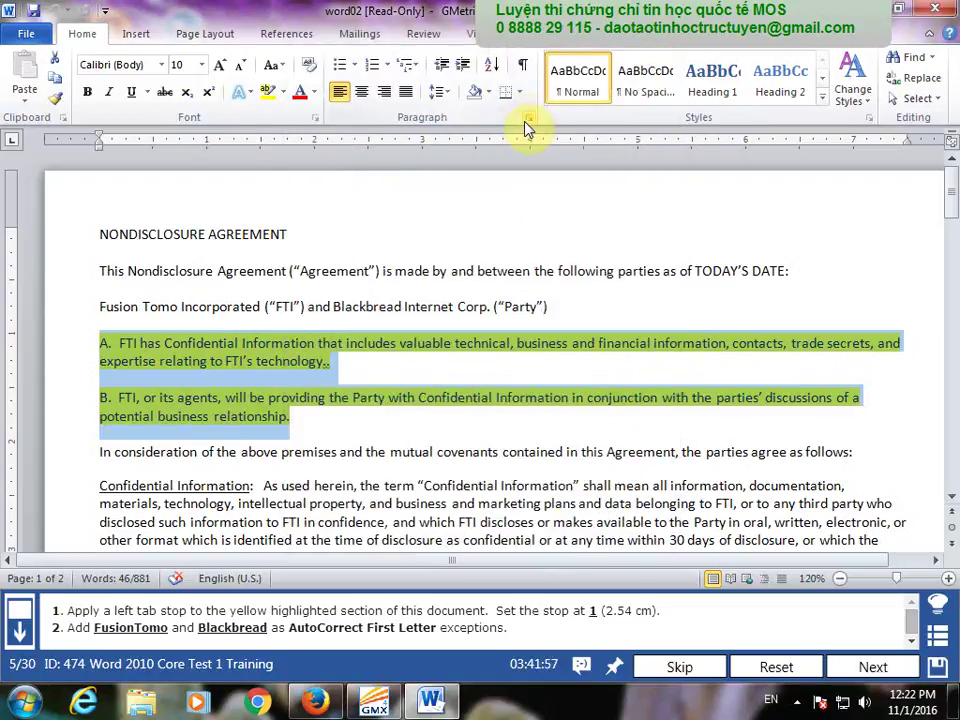
left_click(525, 120)
left_click(353, 515)
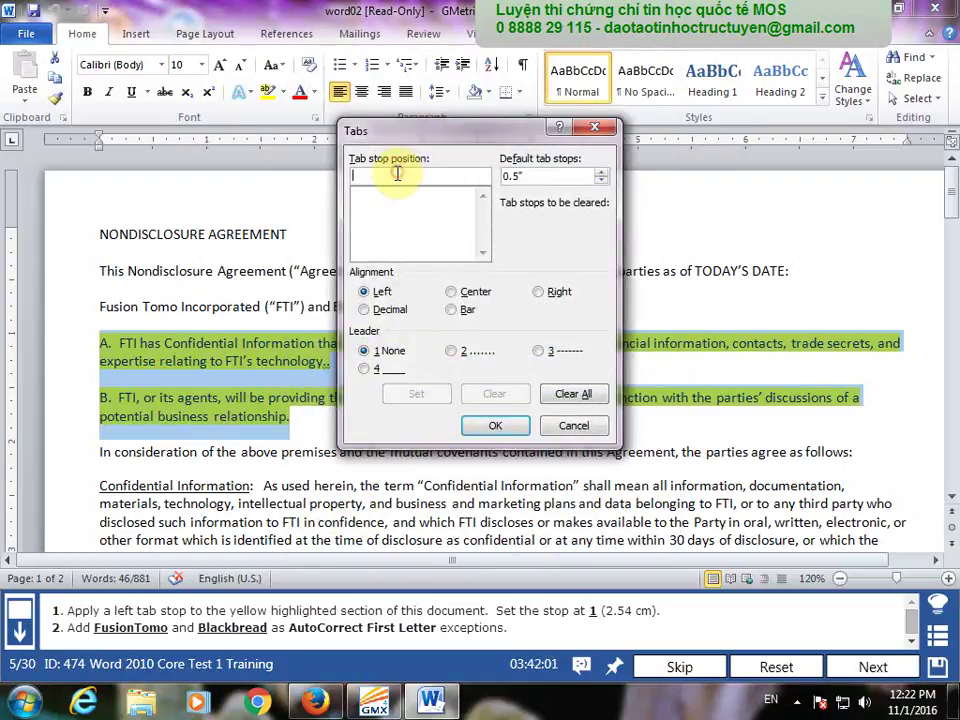
type("1")
left_click(492, 427)
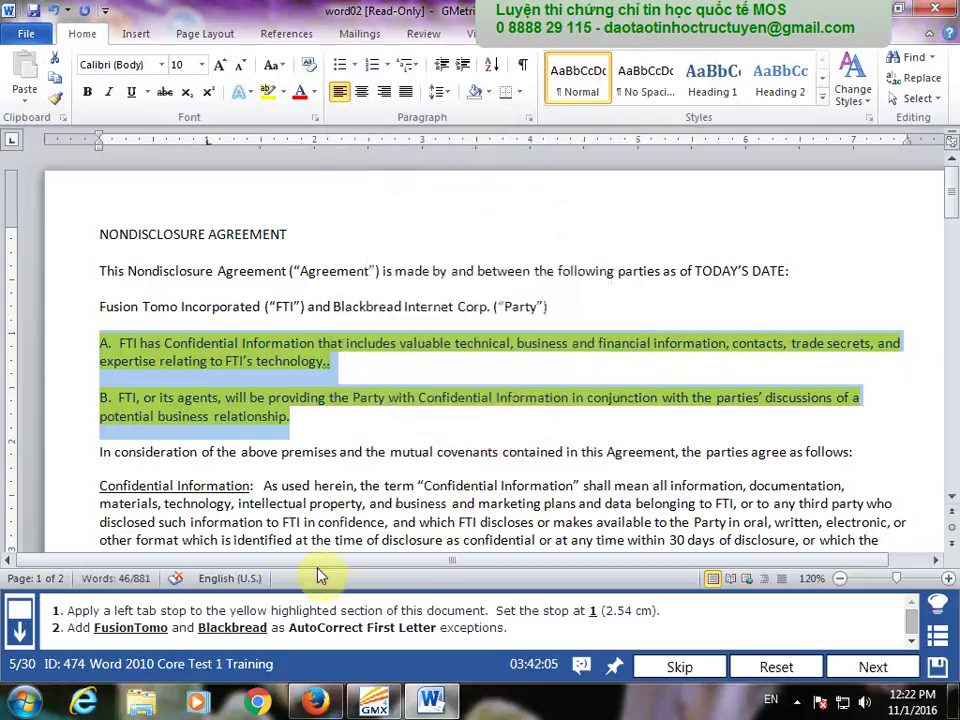
- Open the AutoCorrect exceptions list from Word Options > Proofing
left_click(284, 486)
left_click(27, 33)
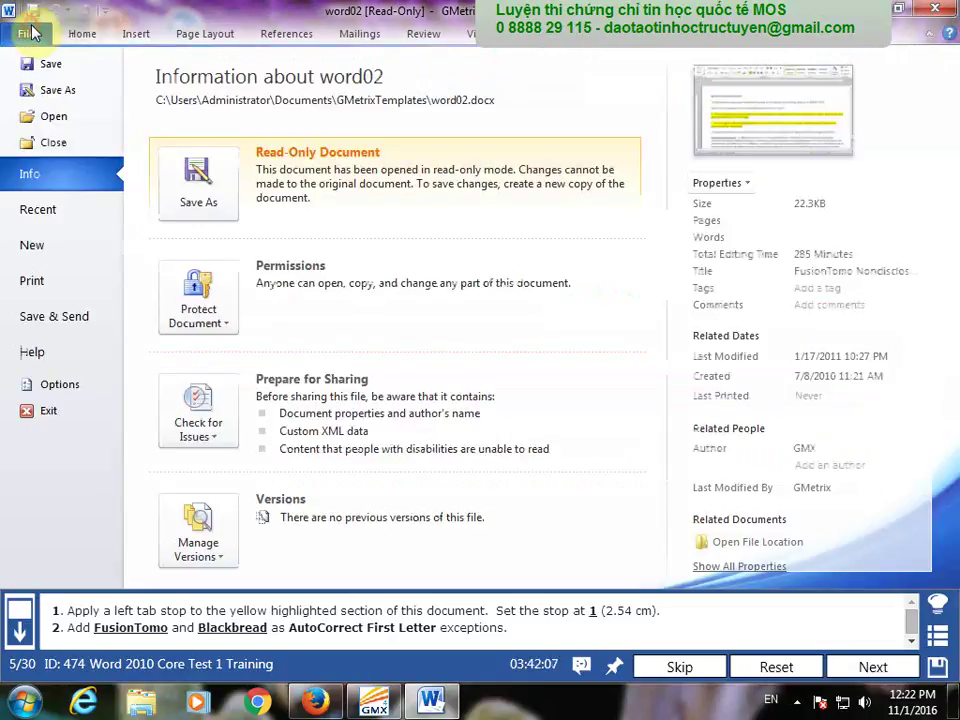
left_click(88, 388)
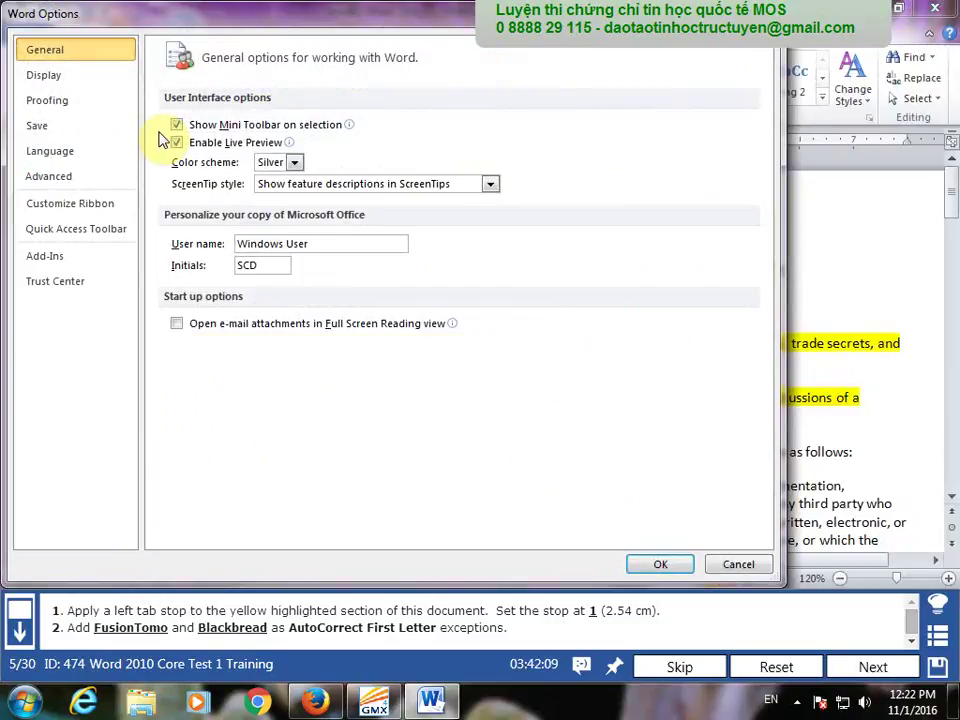
left_click(63, 102)
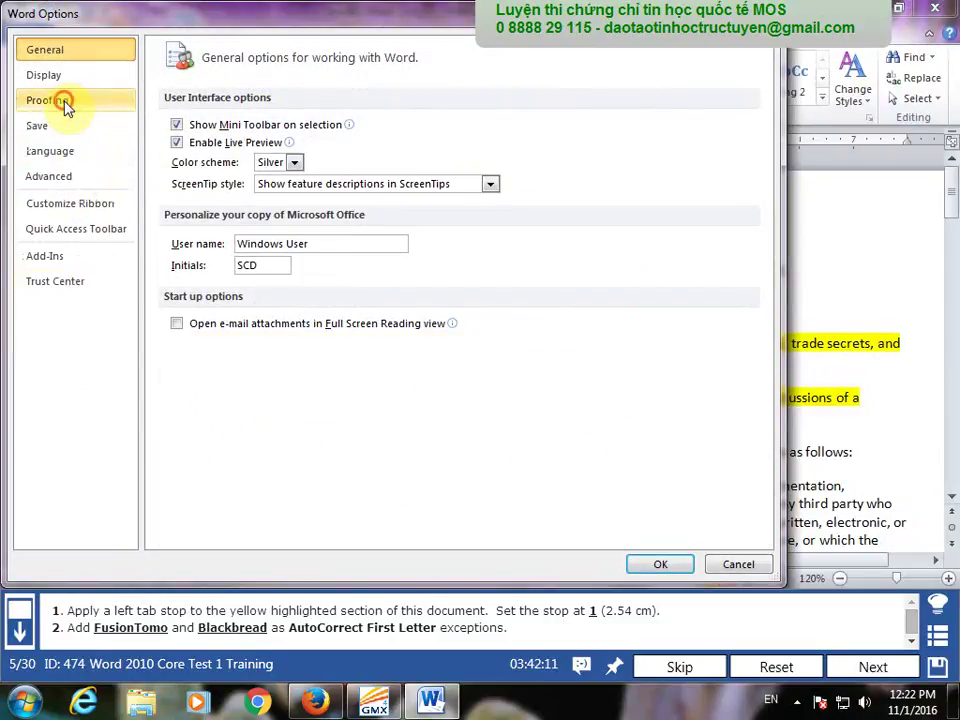
left_click(521, 129)
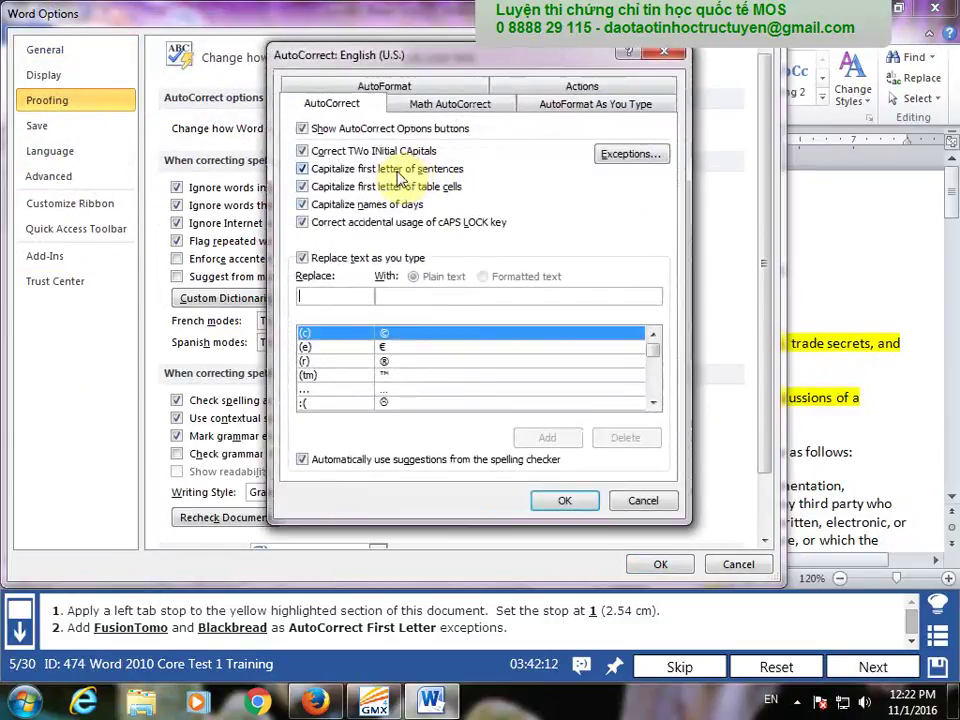
left_click(635, 158)
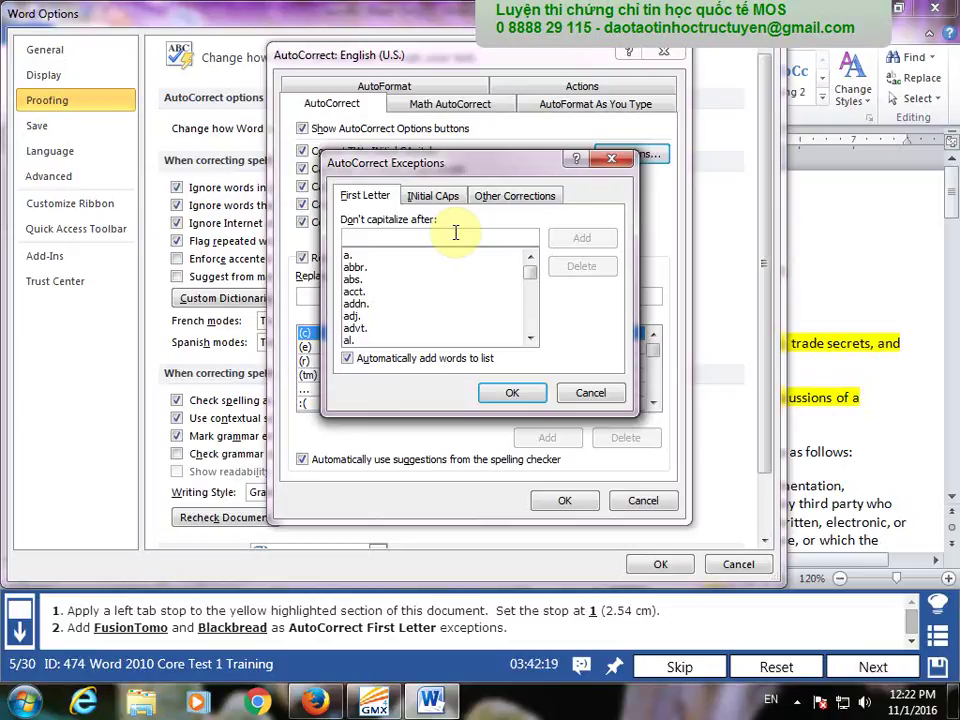
- Add FusionTomo and Blackbread as first-letter exceptions and close all dialogs
left_click(455, 232)
type("FusionTomo")
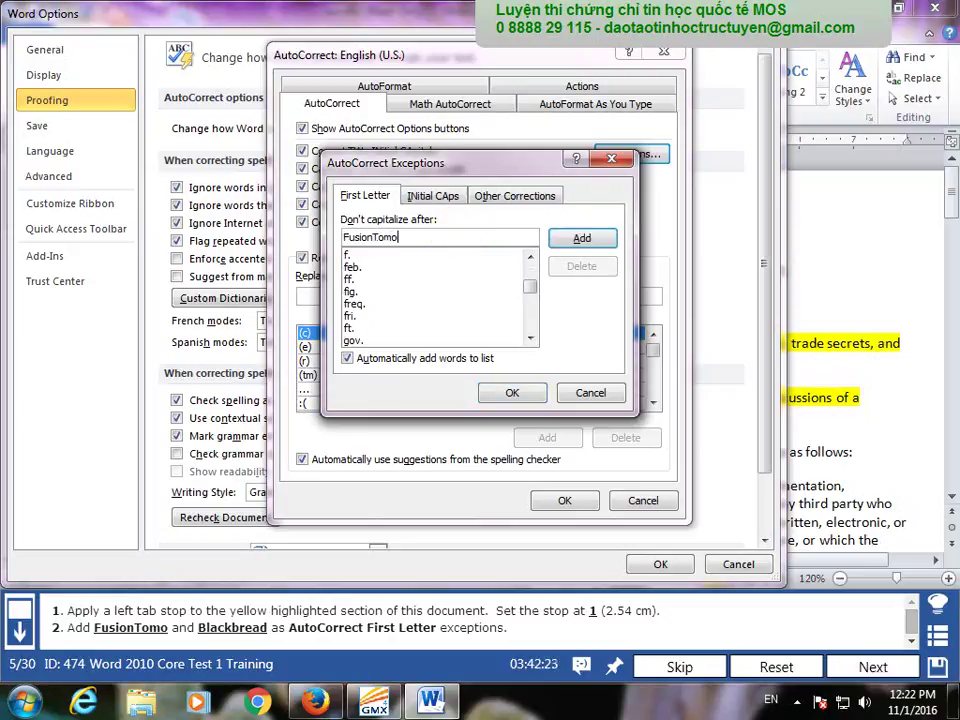
left_click(581, 238)
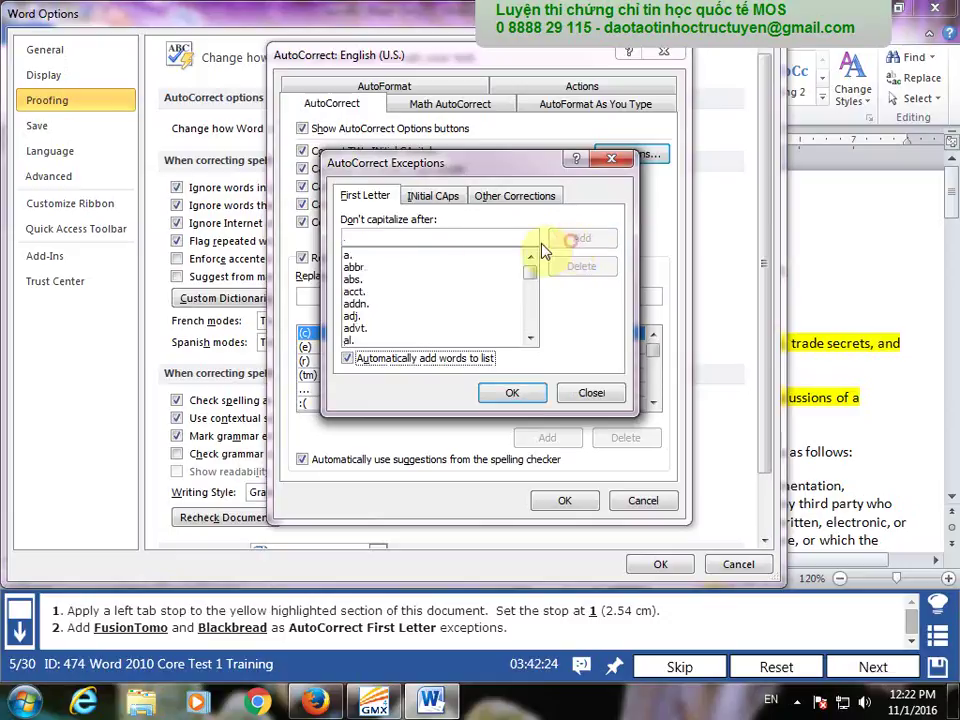
left_click(480, 232)
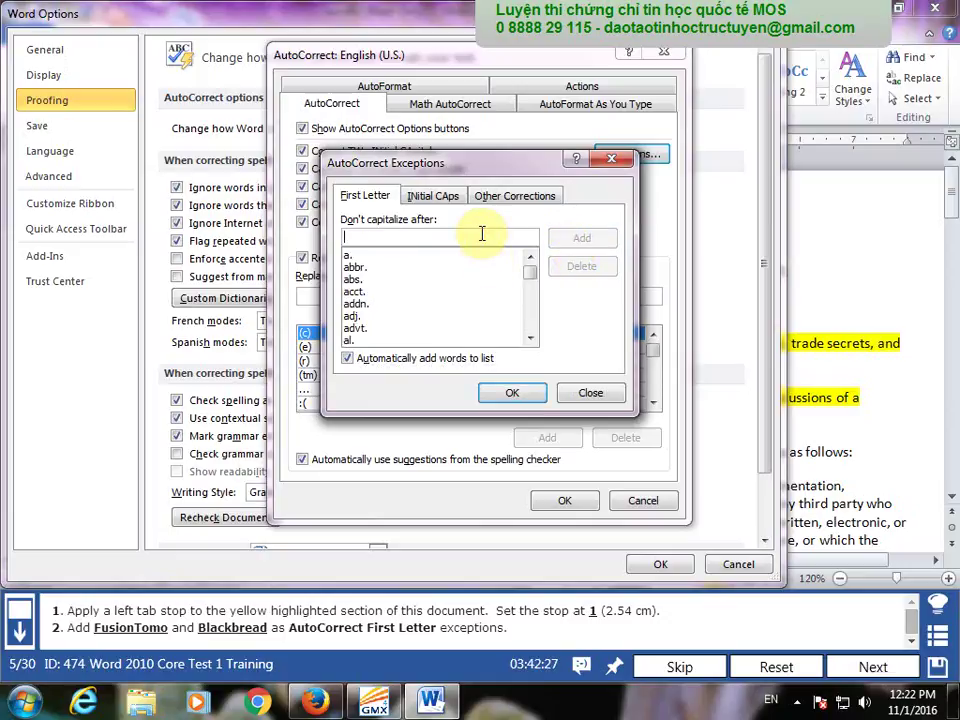
type("Blackbread")
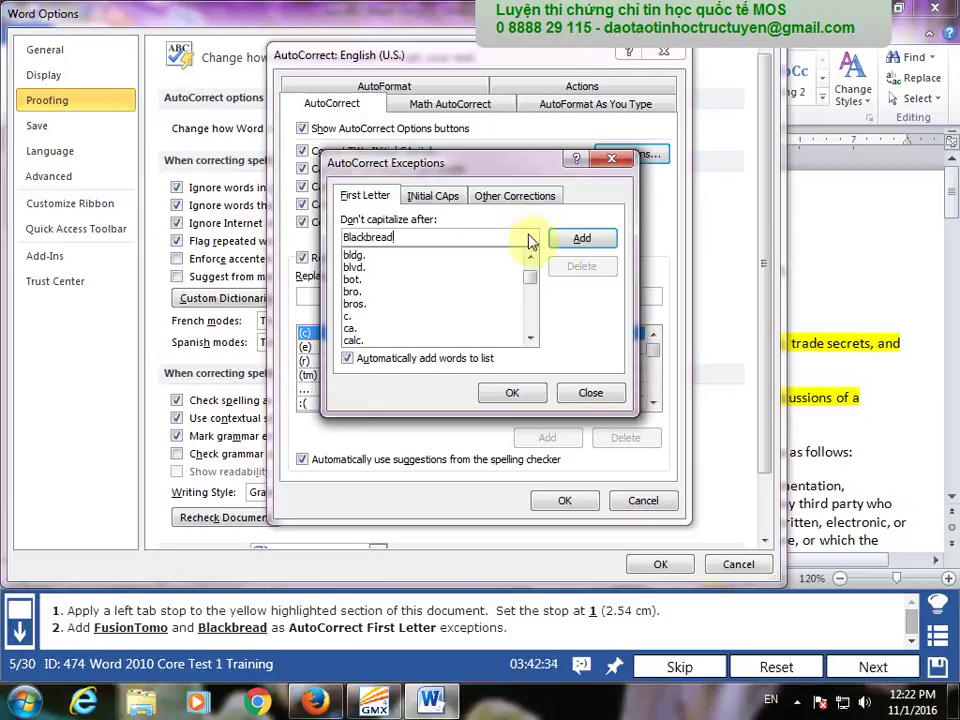
left_click(578, 240)
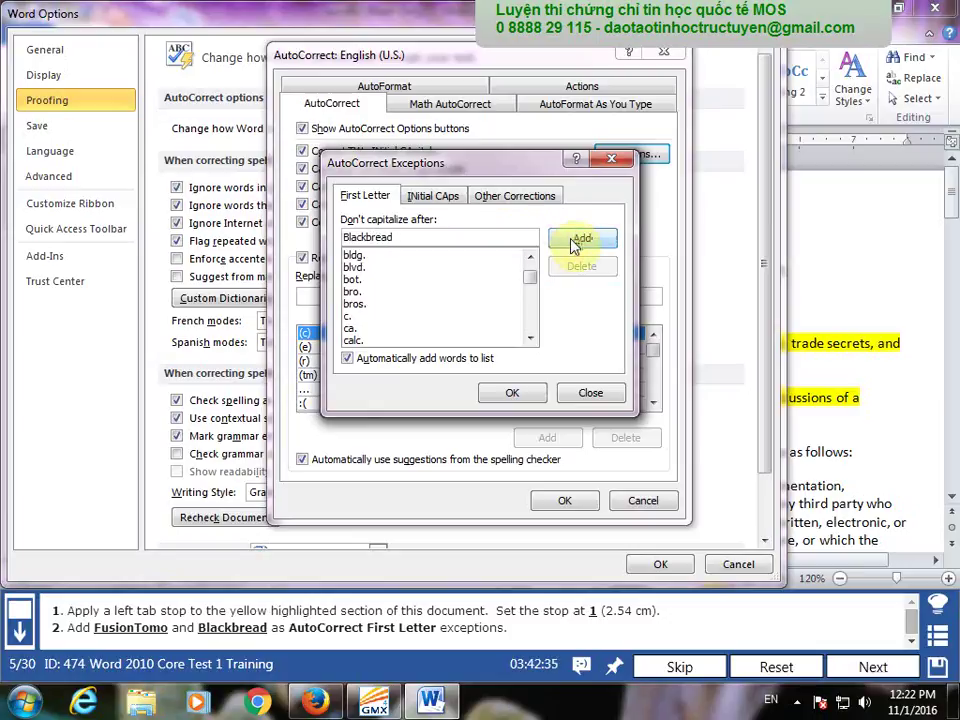
left_click(536, 392)
left_click(577, 505)
left_click(660, 564)
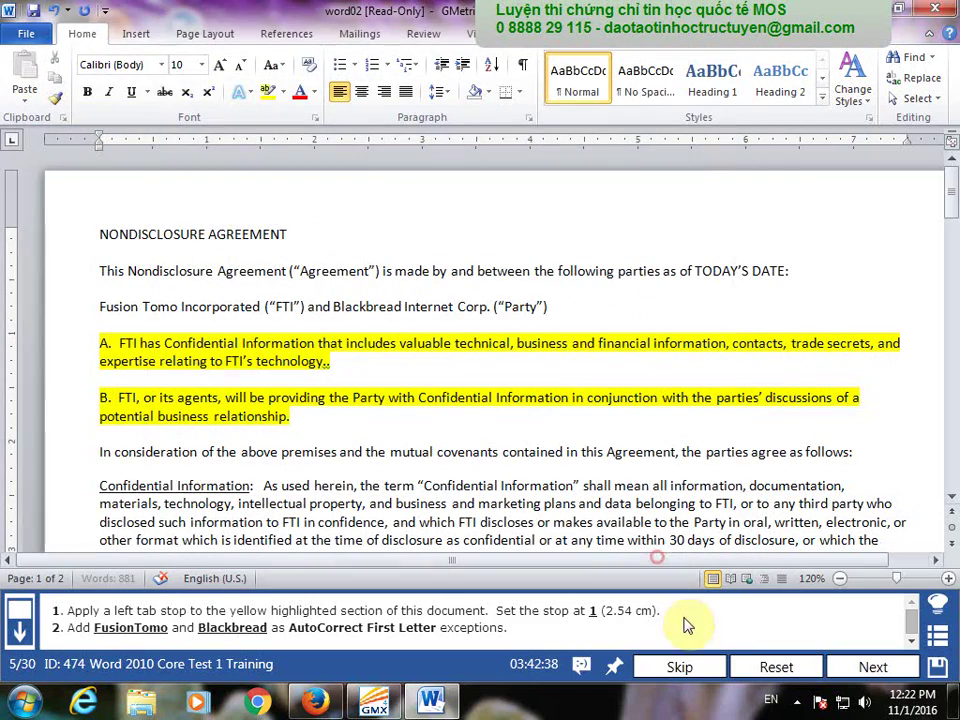
- Load the next task and insert a continuous section break after paragraph B
left_click(873, 667)
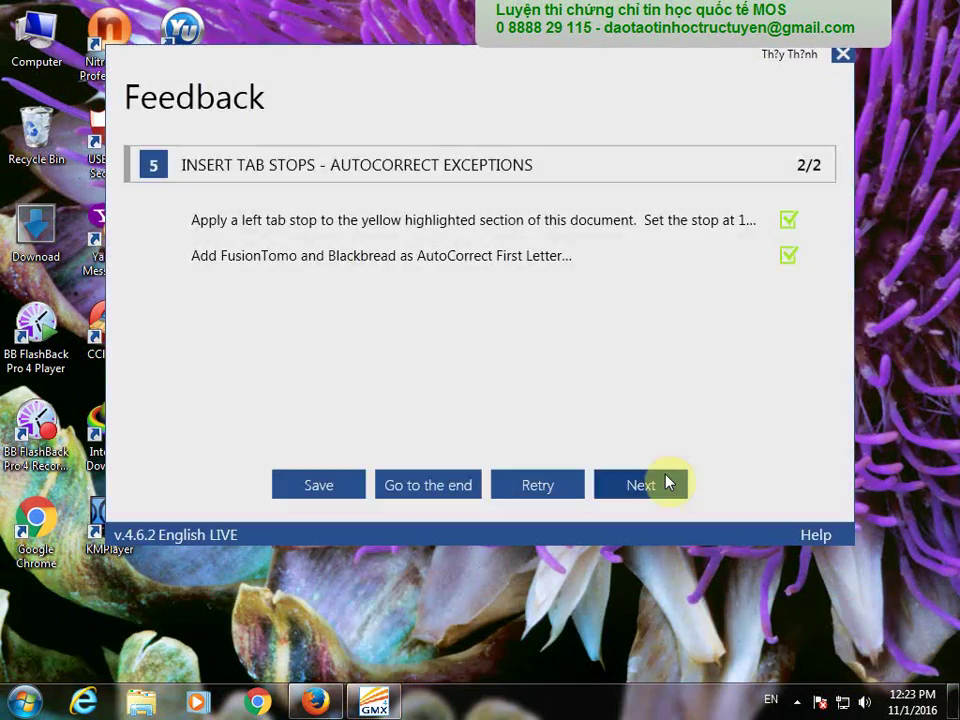
left_click(668, 483)
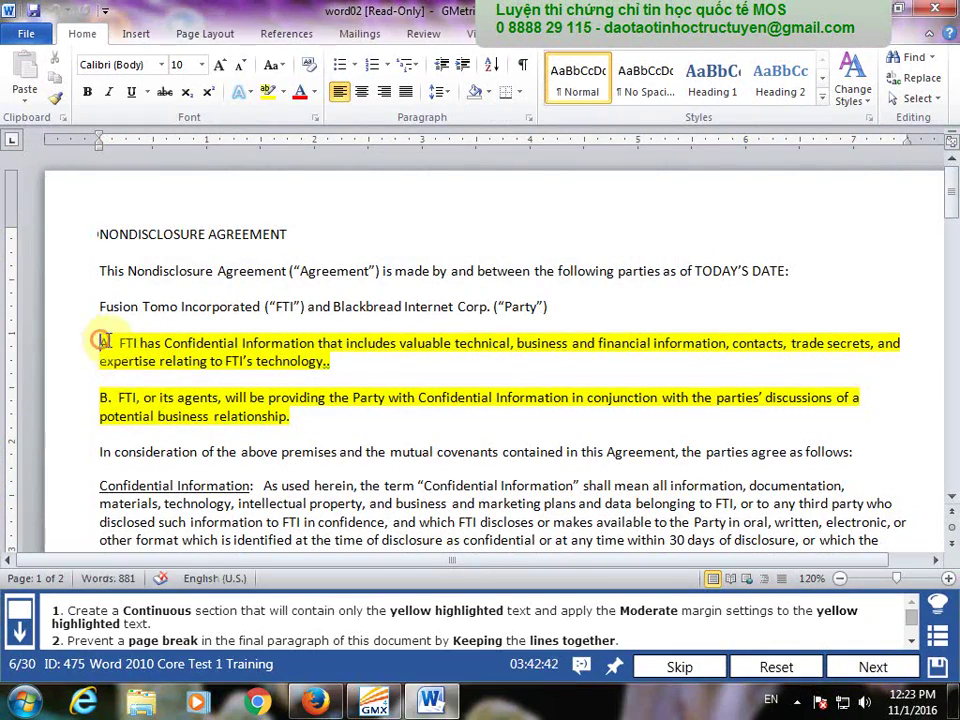
left_click(230, 34)
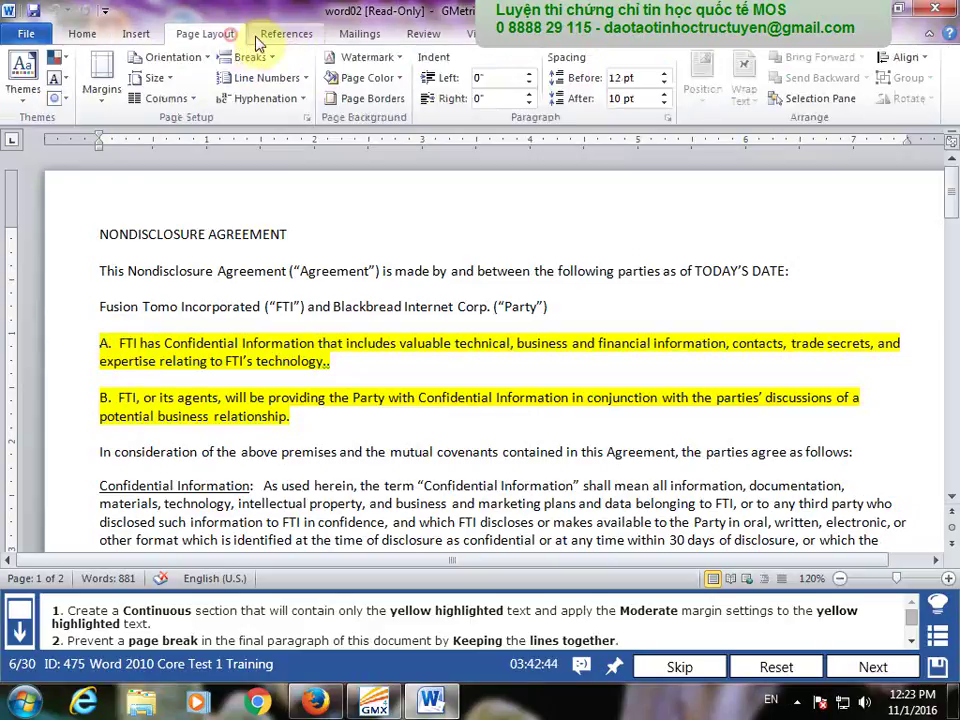
left_click(247, 57)
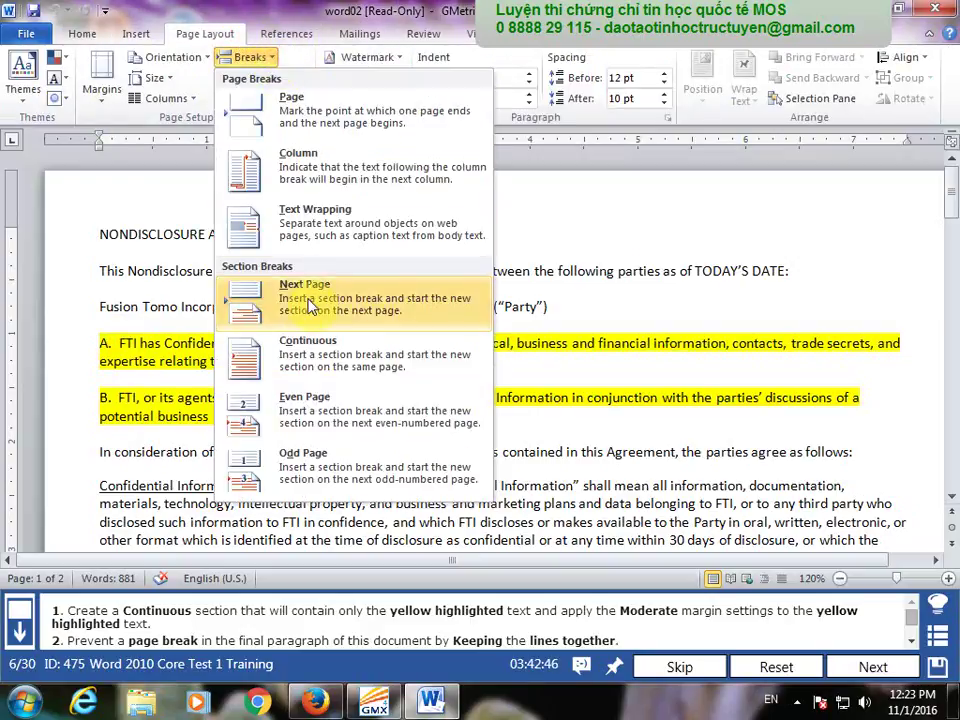
left_click(310, 347)
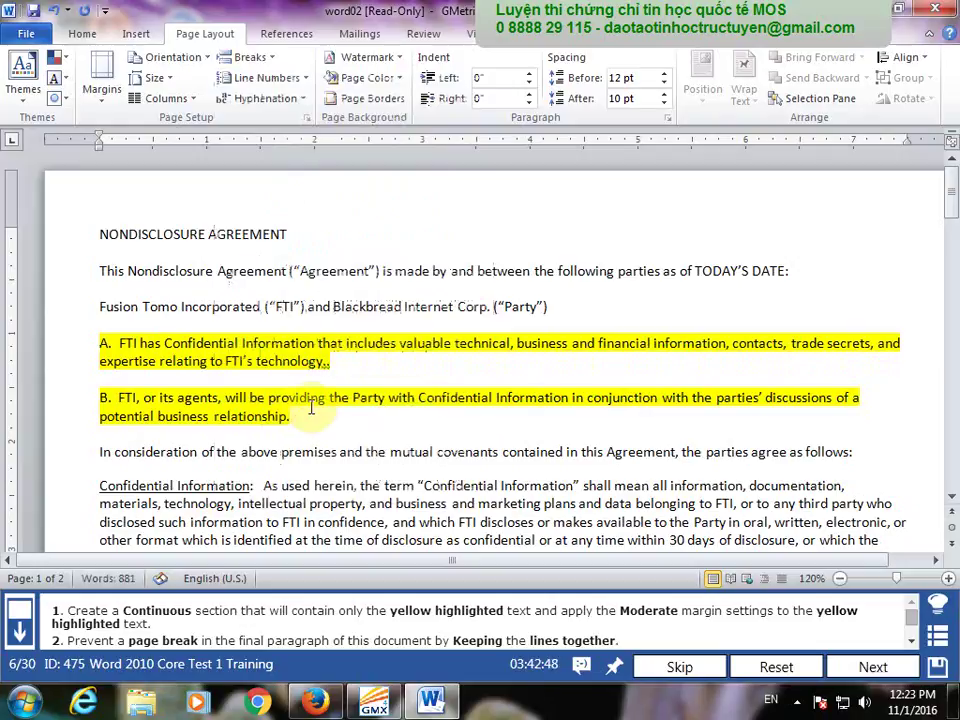
left_click(252, 57)
left_click(262, 345)
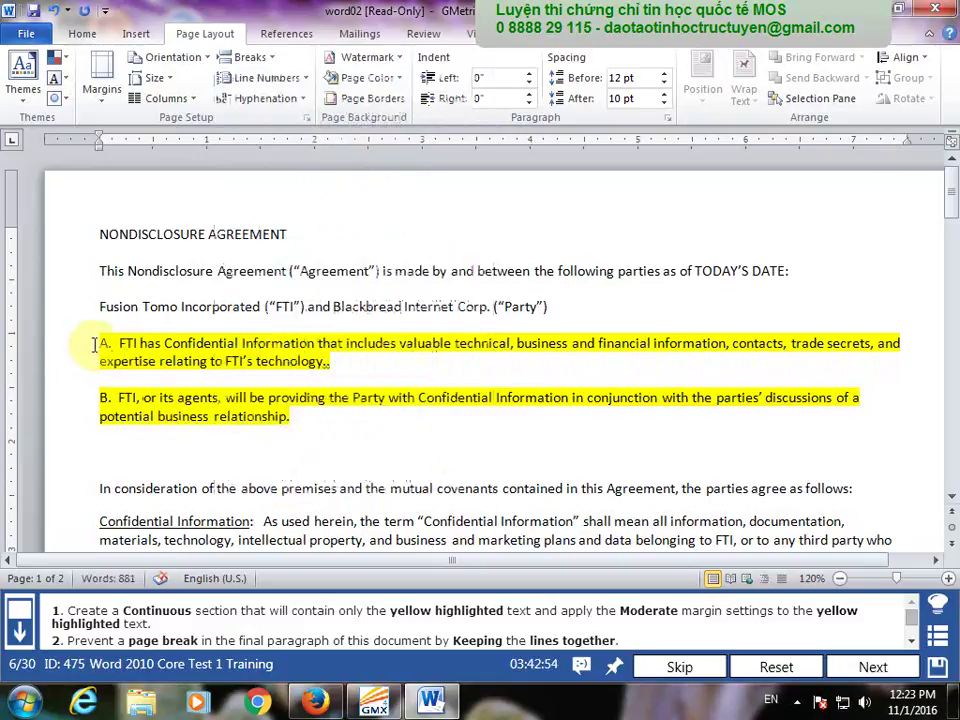
- Apply Moderate margins to the selected paragraphs A and B
left_click_drag(97, 342, 268, 413)
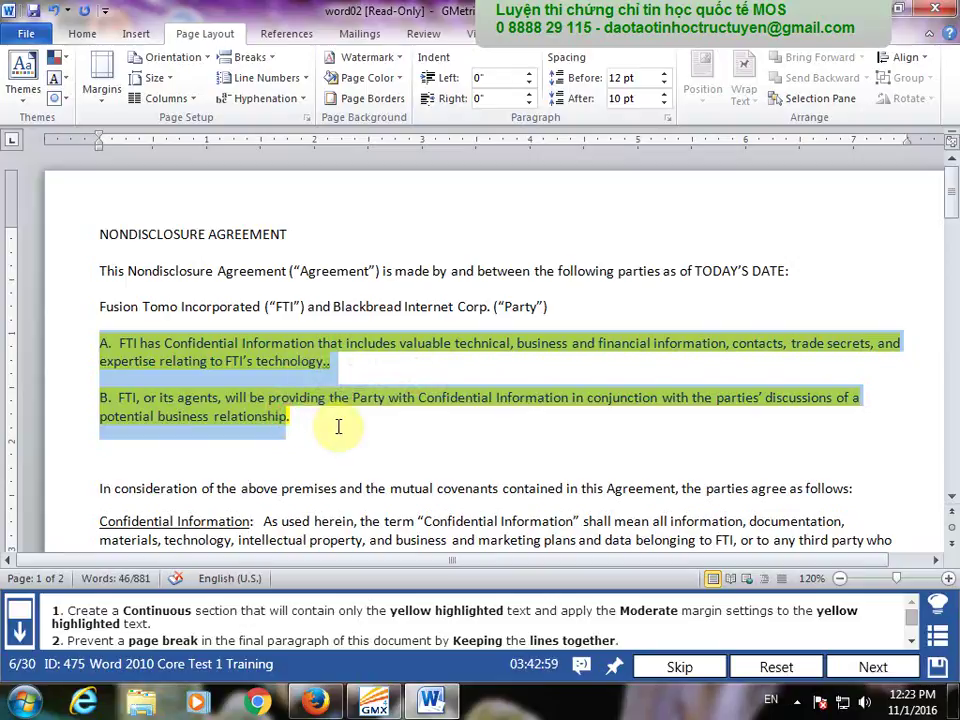
left_click(338, 432, "shift")
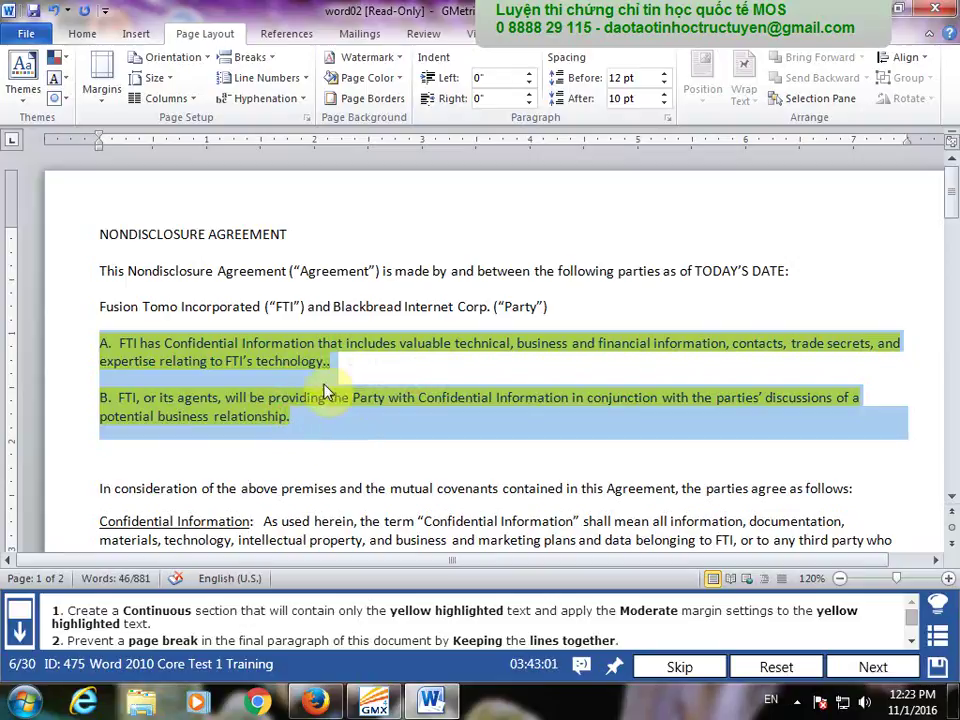
left_click(110, 88)
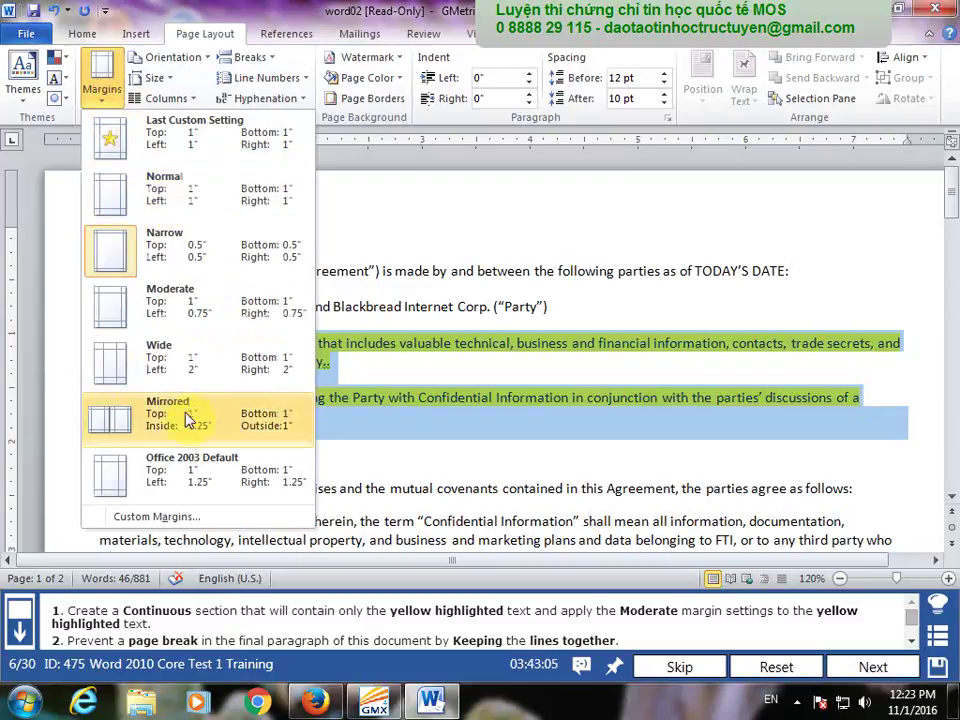
left_click(143, 313)
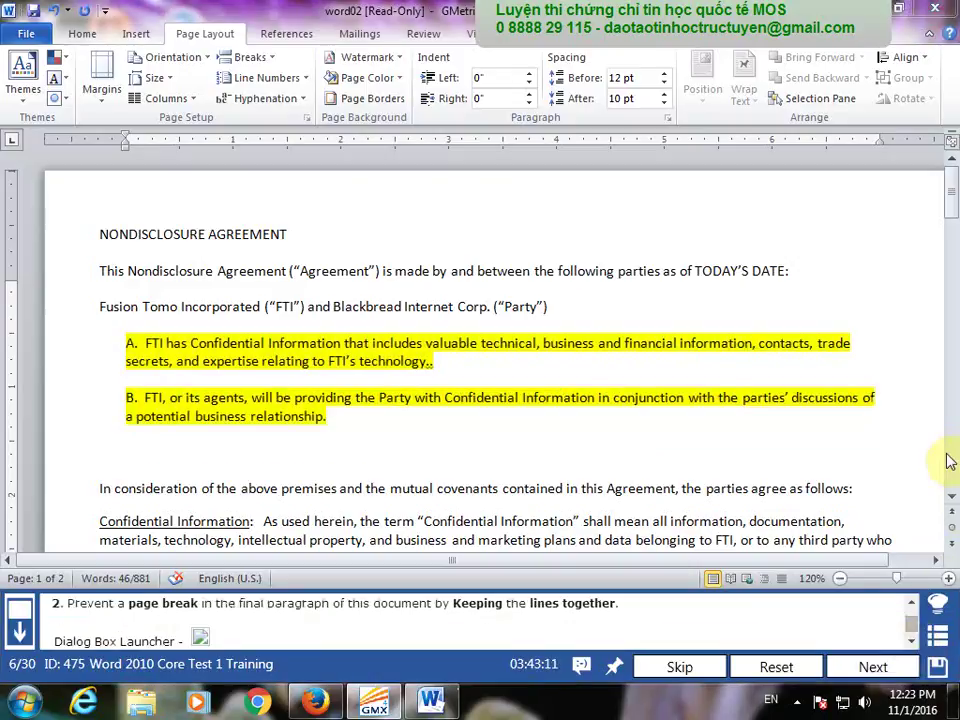
- Turn on Keep lines together for the final General Provisions paragraph, then submit the task
scroll(950, 462, "down", 7)
scroll(945, 455, "down", 13)
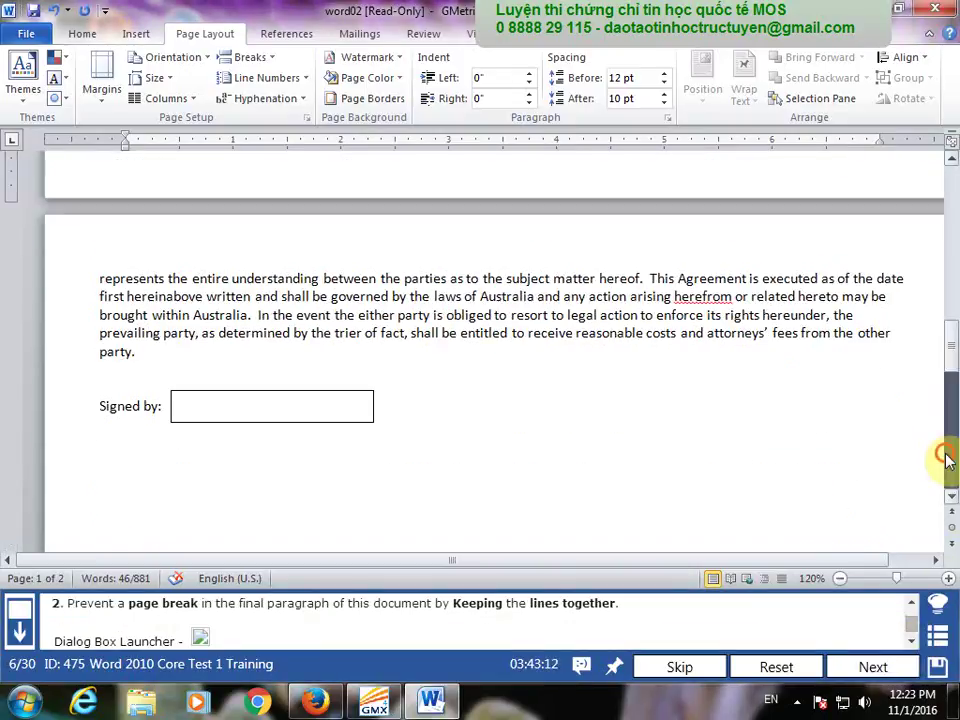
left_click(517, 290)
left_click(82, 33)
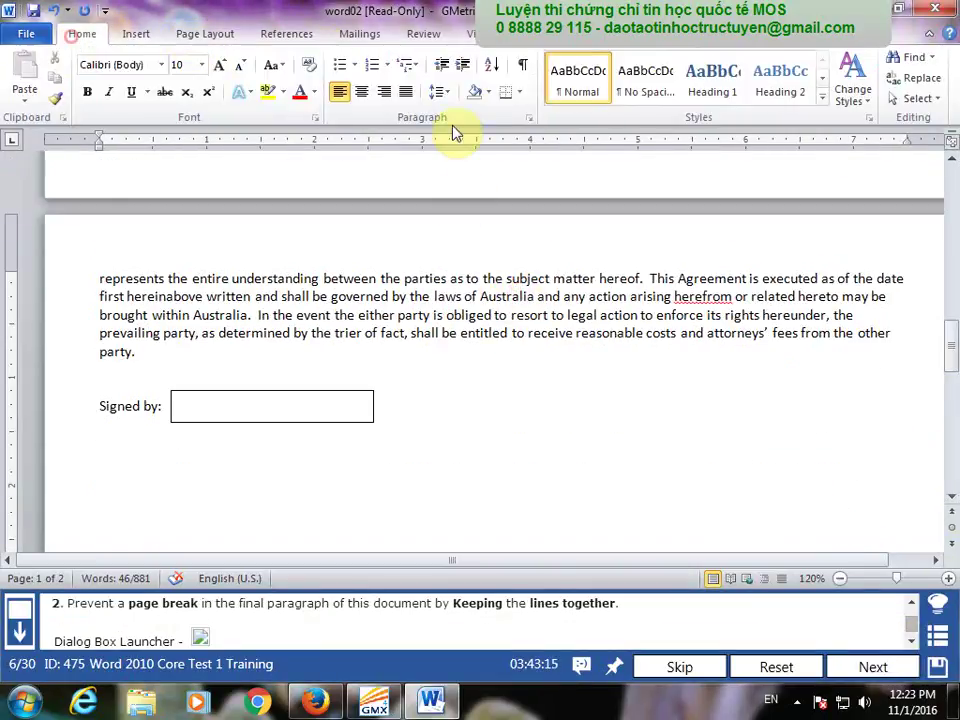
left_click(527, 118)
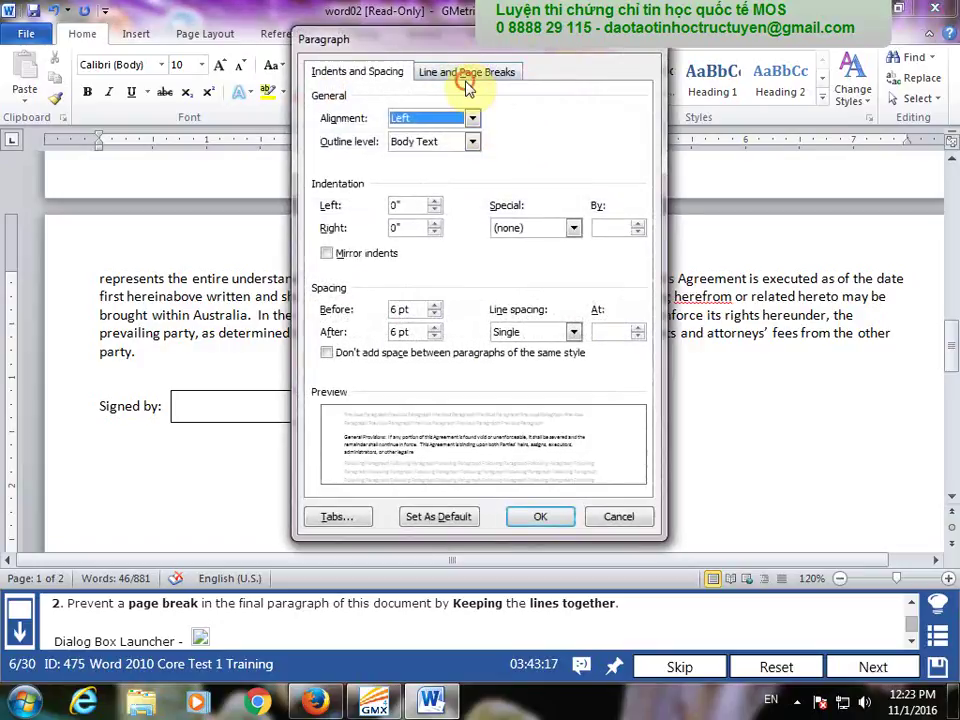
left_click(470, 72)
left_click(370, 151)
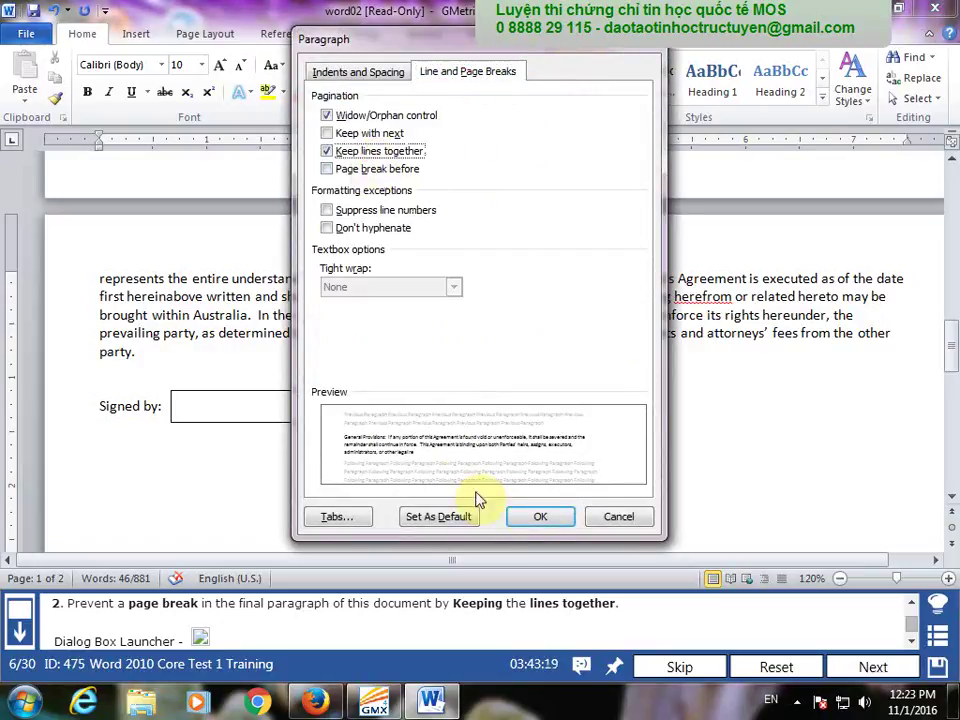
left_click(540, 514)
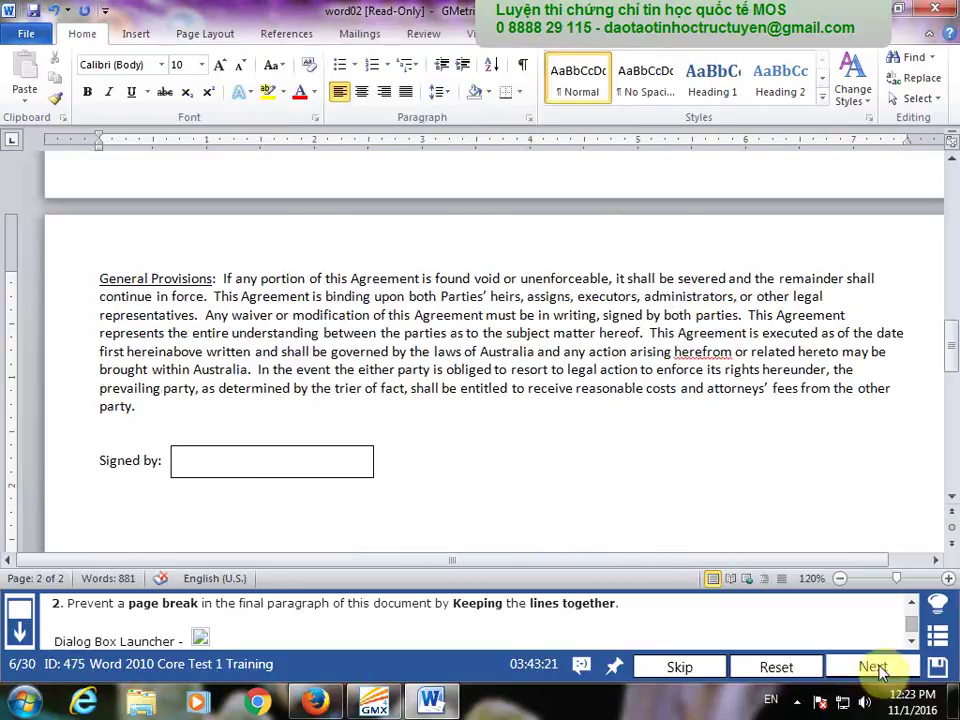
left_click(878, 667)
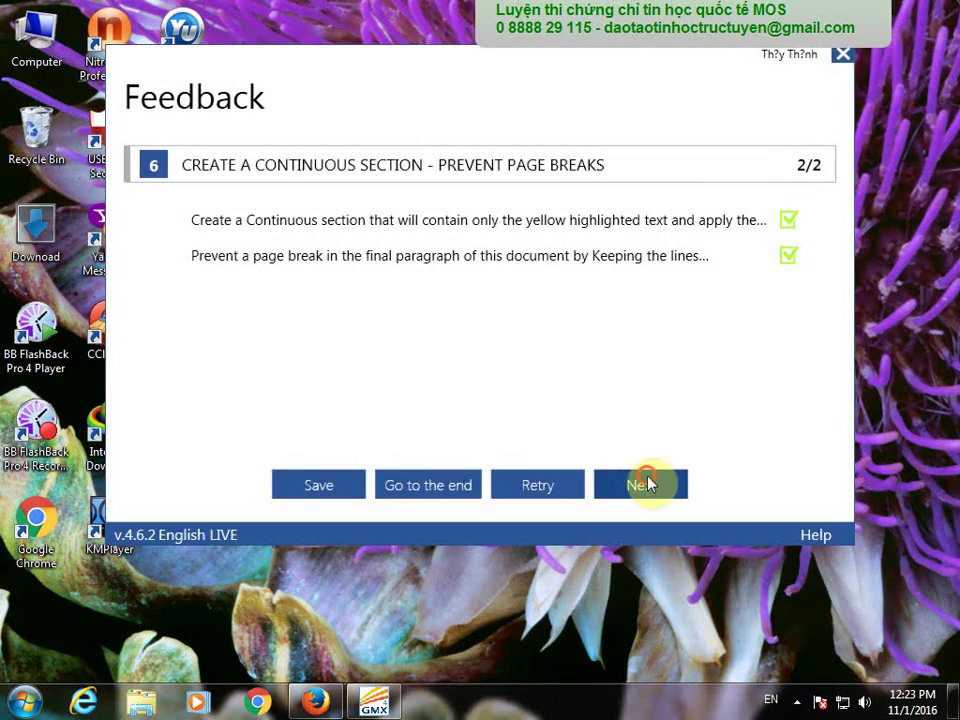
left_click(647, 484)
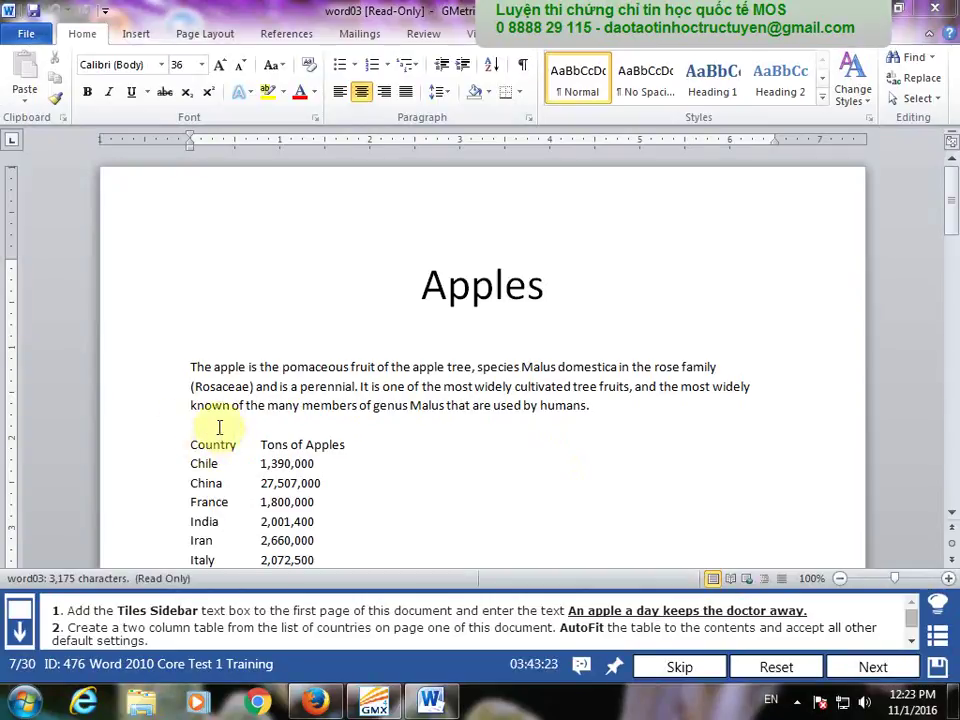
- Insert a Tiles Sidebar text box above the Apples title and start typing 'An apple a day keeps the doctor away'
left_click(400, 262)
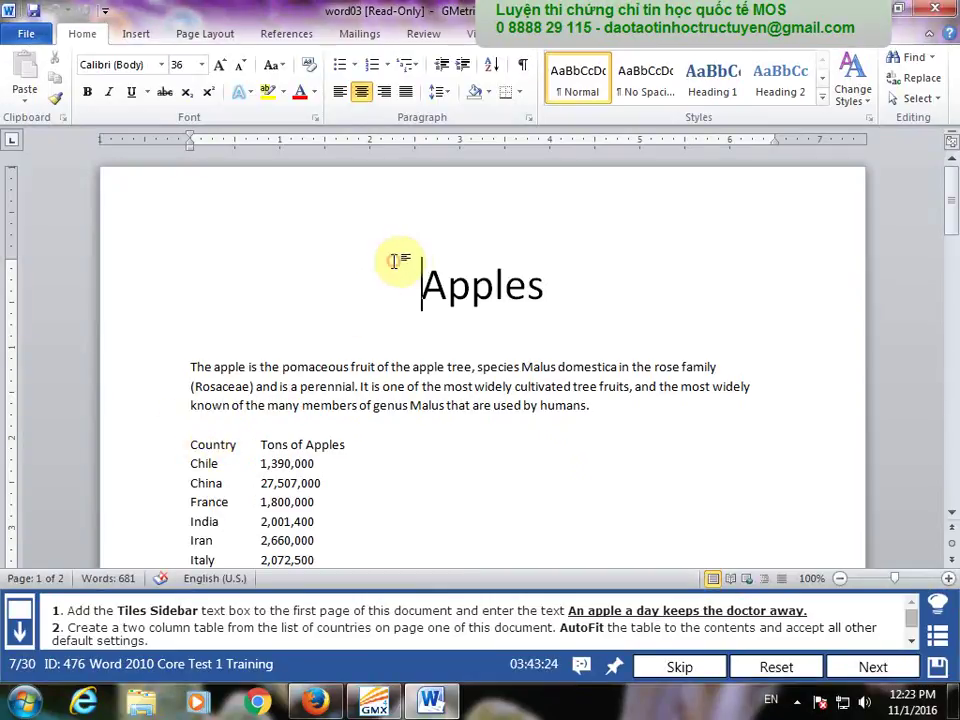
left_click(136, 36)
left_click(652, 96)
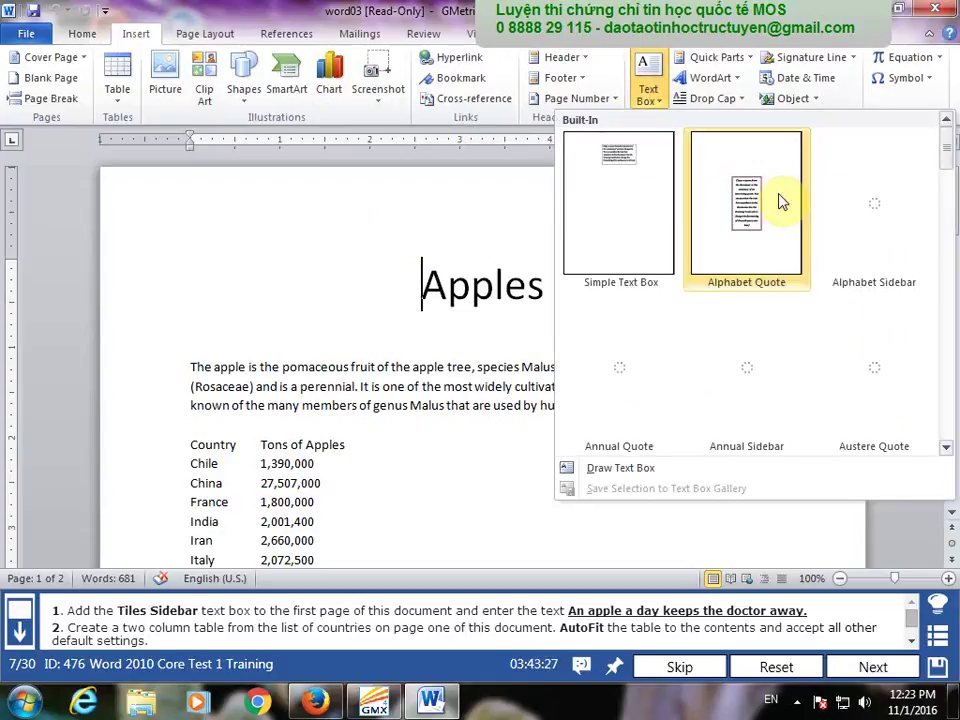
left_click_drag(945, 146, 952, 455)
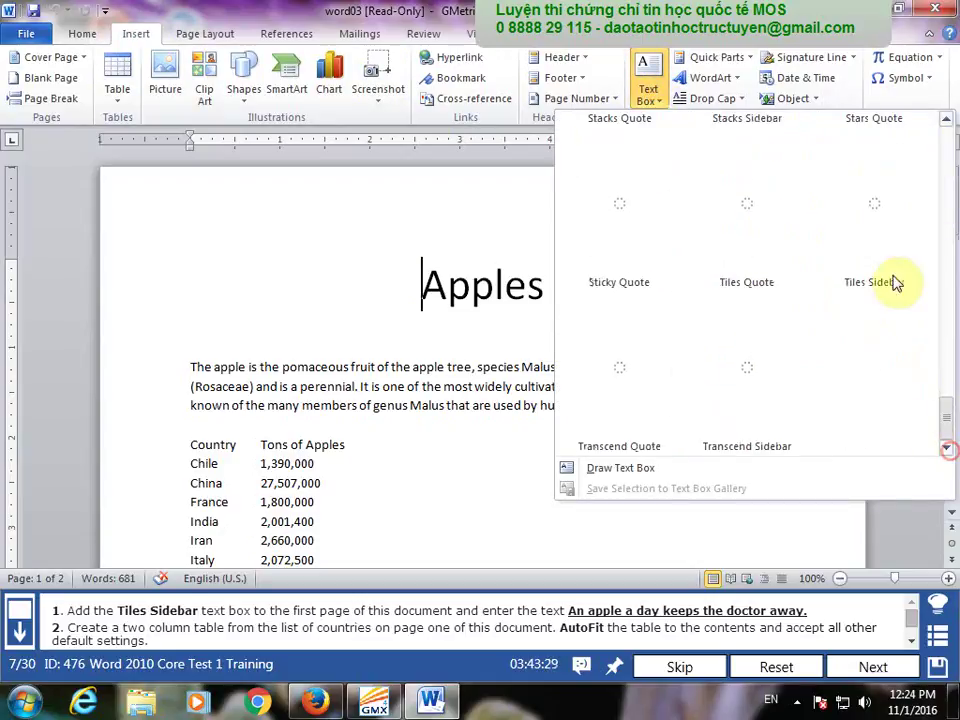
left_click(893, 276)
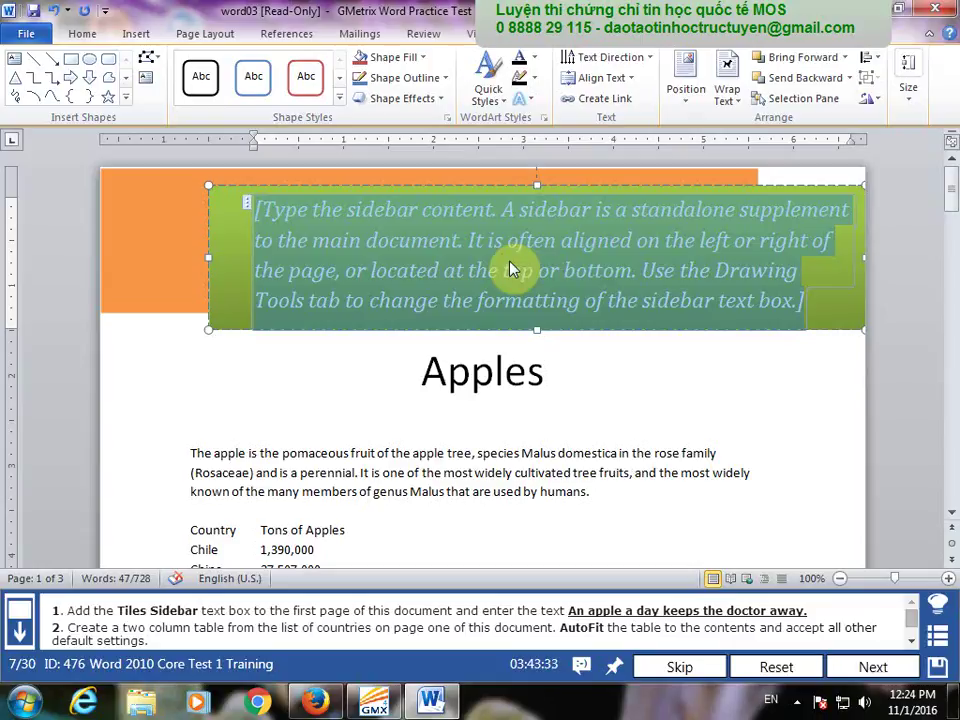
type("A")
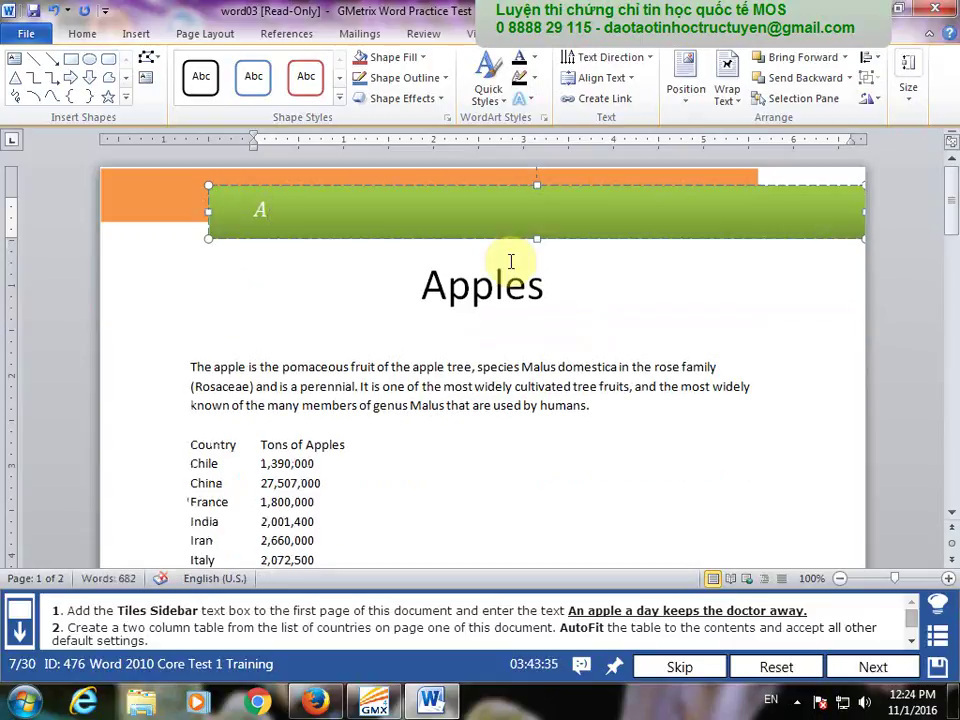
type("n")
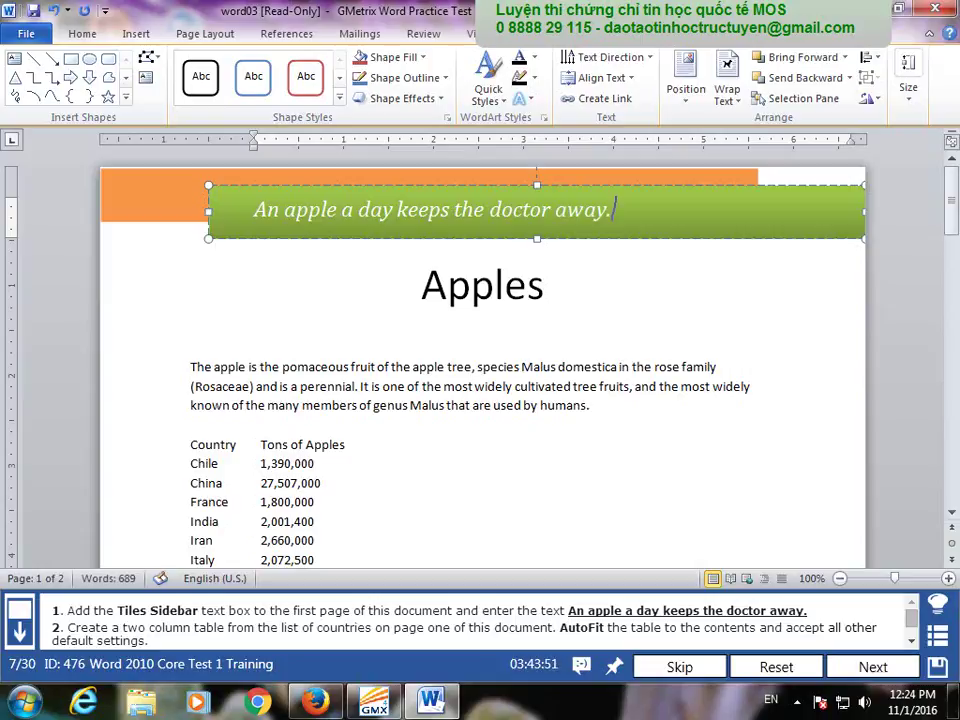
- Convert the country and tonnage list into a table autofitted to its contents
left_click(405, 476)
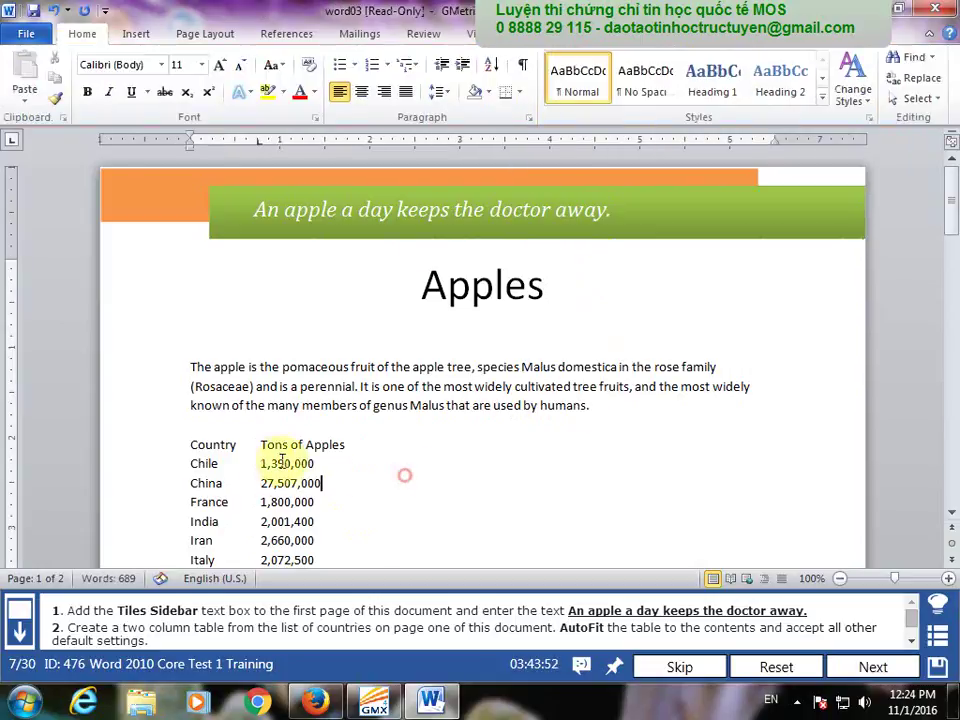
mouse_move(190, 444)
left_mouse_down()
mouse_move(339, 571)
mouse_move(317, 524)
left_mouse_up()
left_click(133, 36)
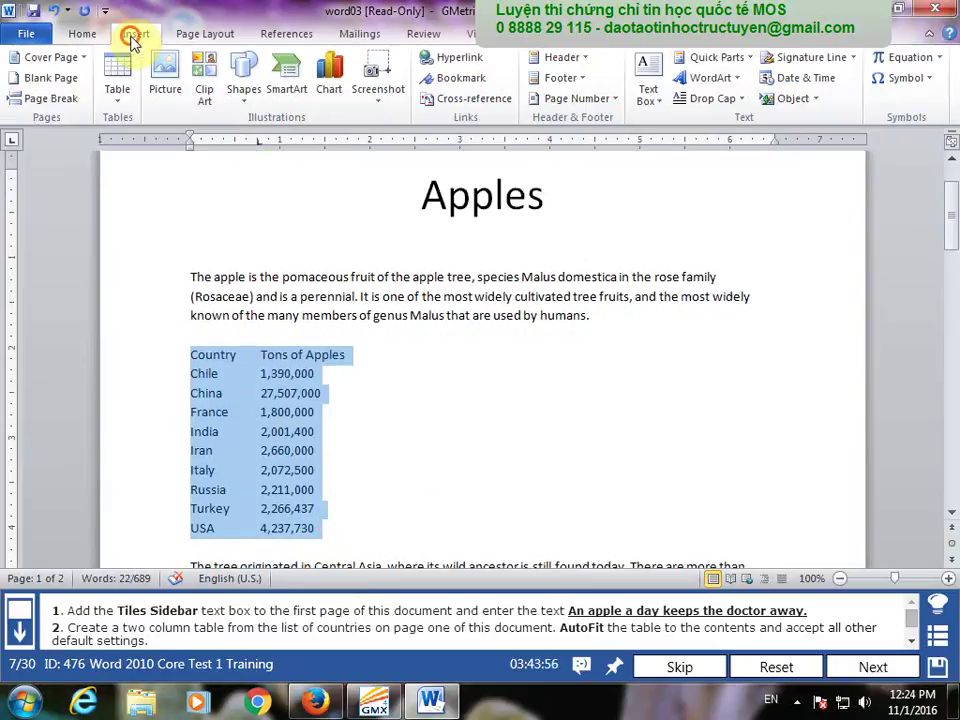
left_click(119, 100)
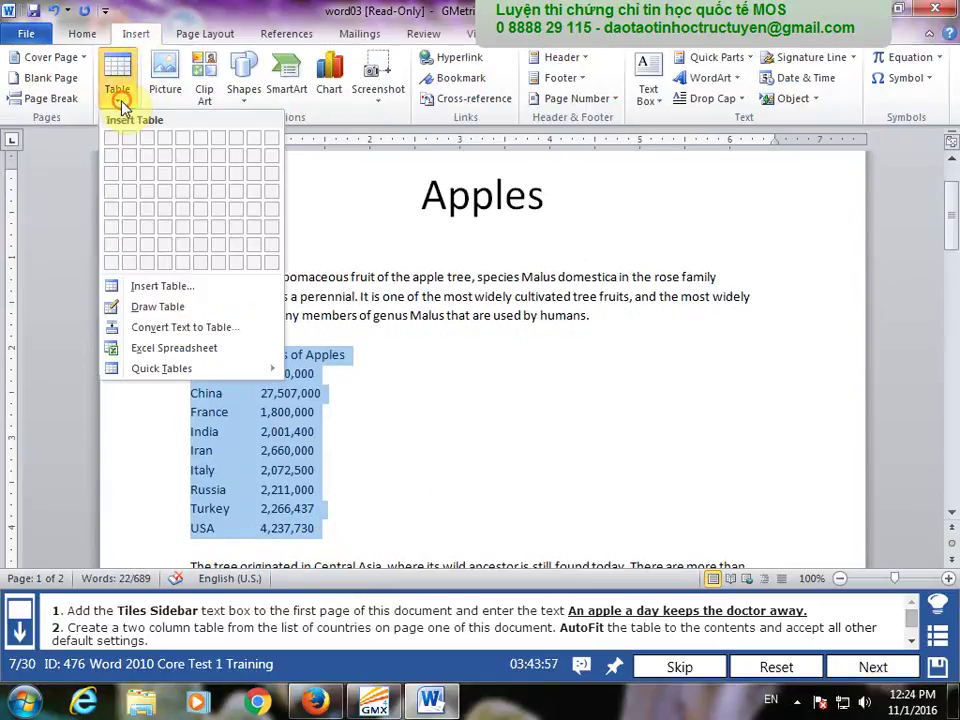
left_click(186, 327)
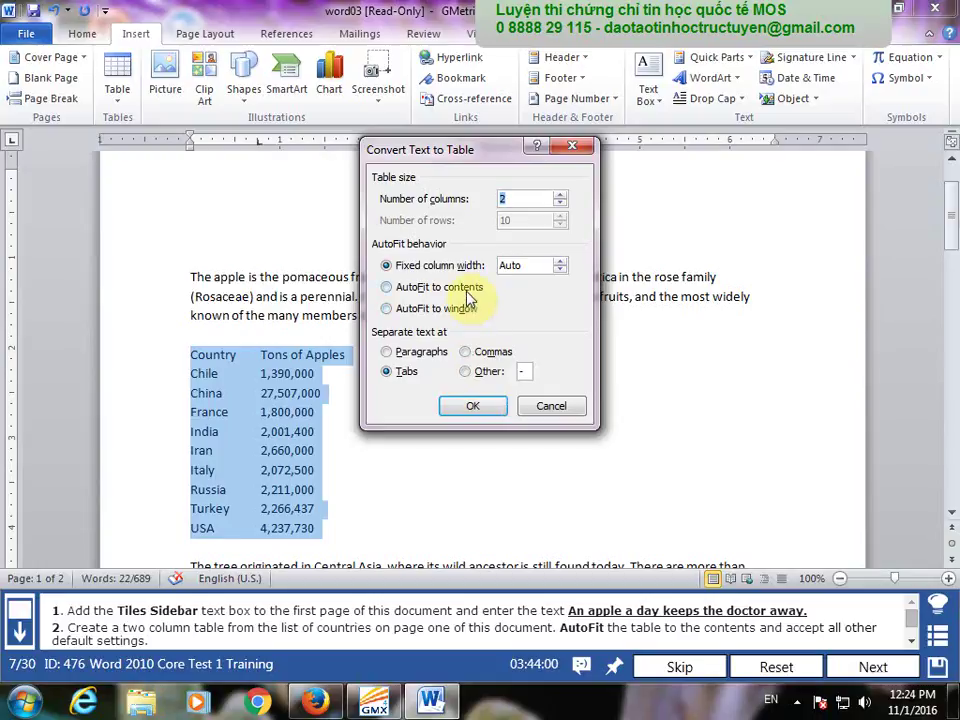
left_click(466, 290)
left_click(472, 405)
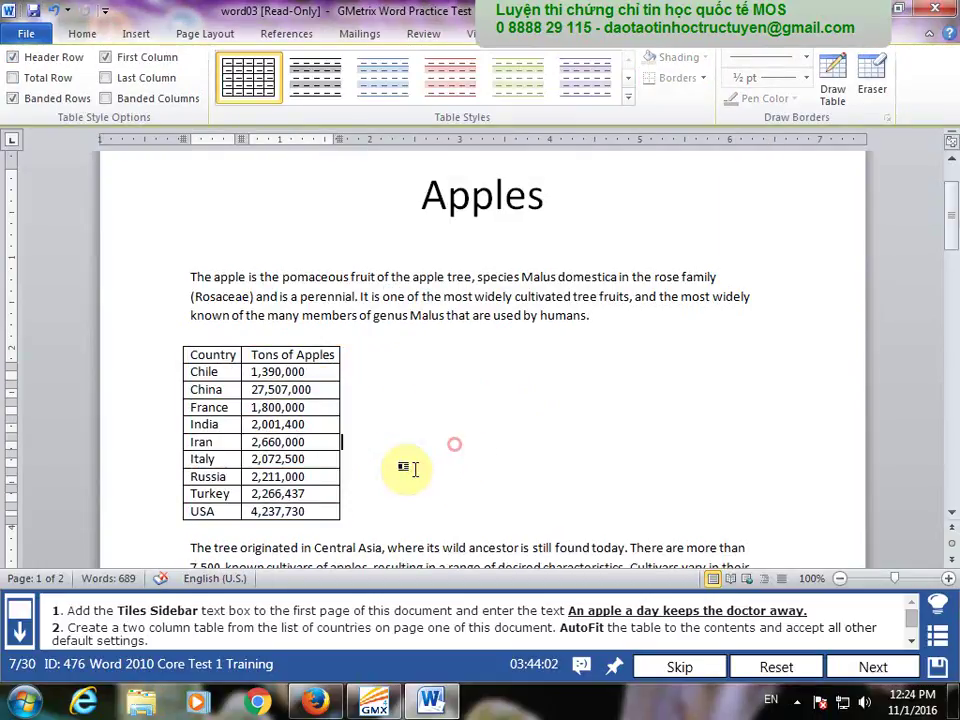
left_click(911, 642)
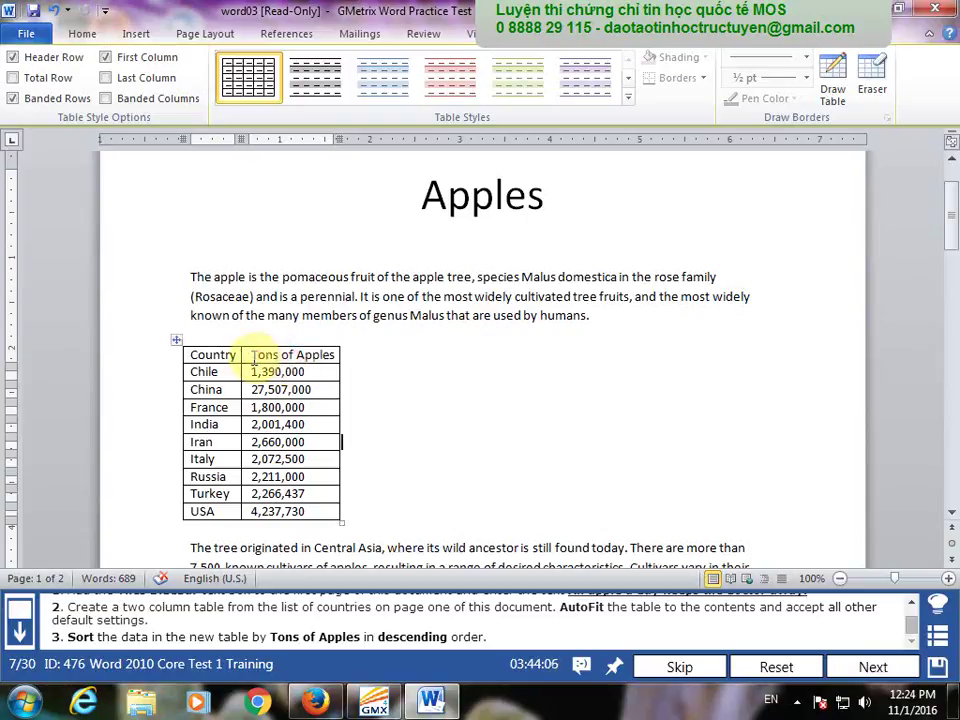
- Sort the table by Tons of Apples descending and submit the task
left_click_drag(253, 356, 323, 511)
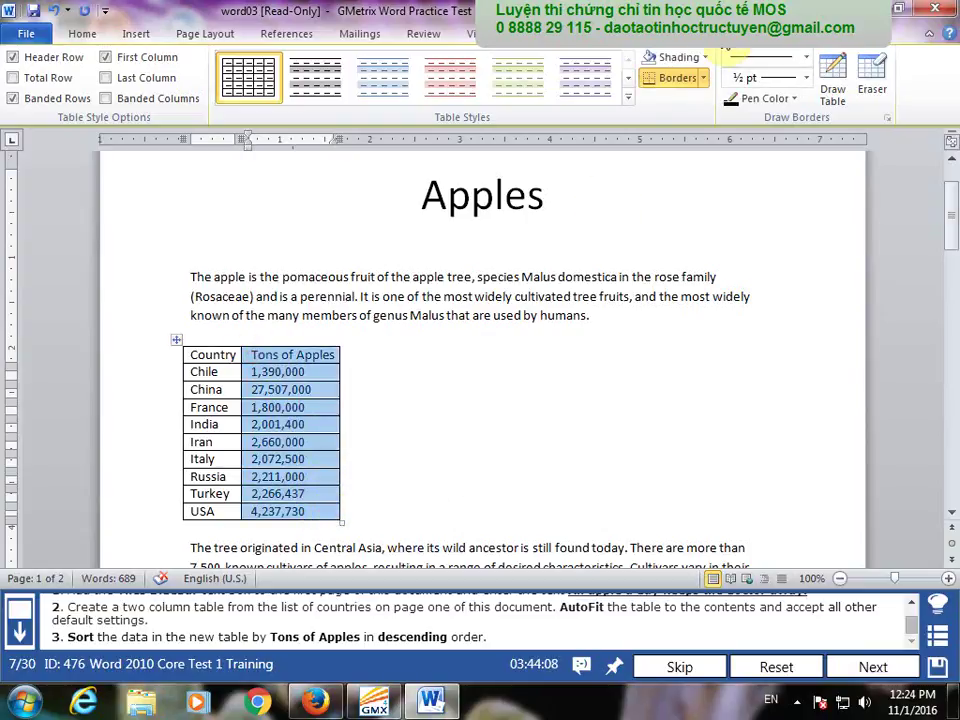
left_click(572, 34)
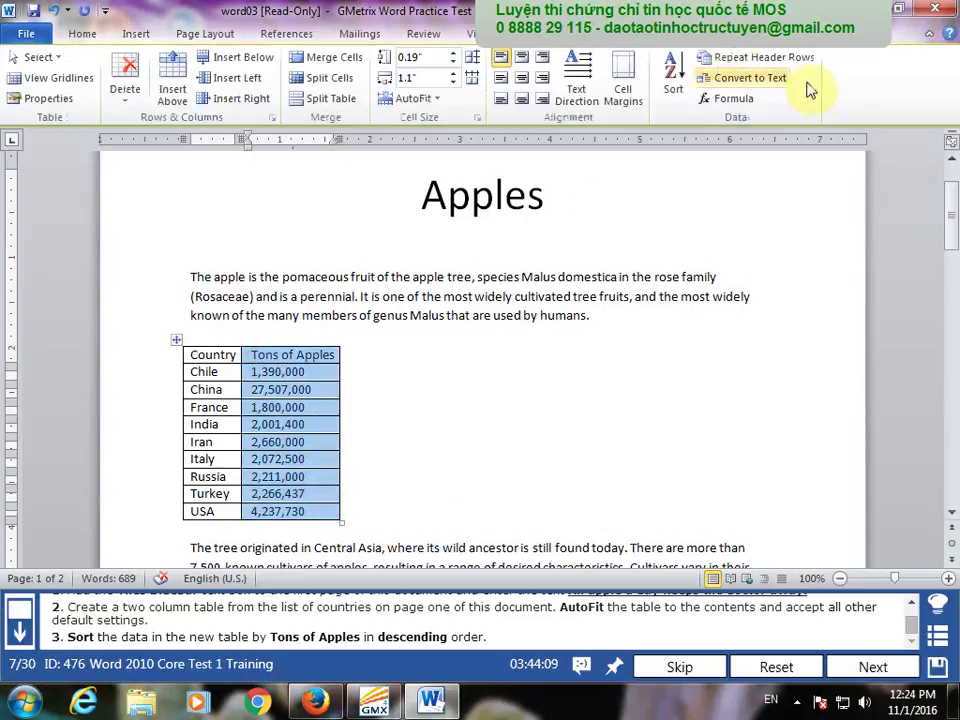
left_click(672, 92)
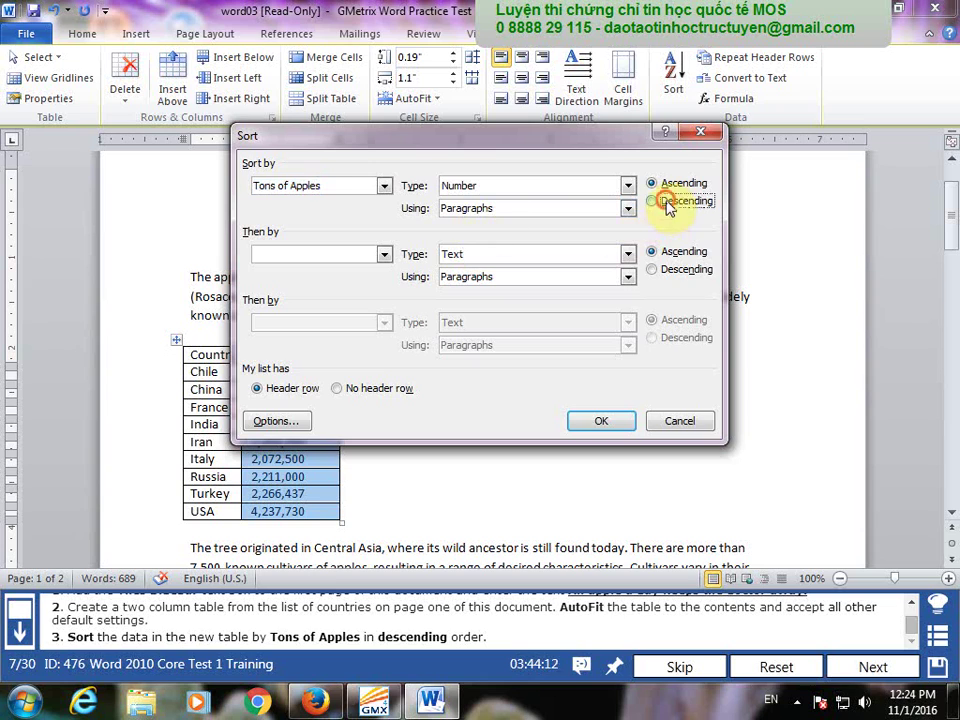
left_click(609, 420)
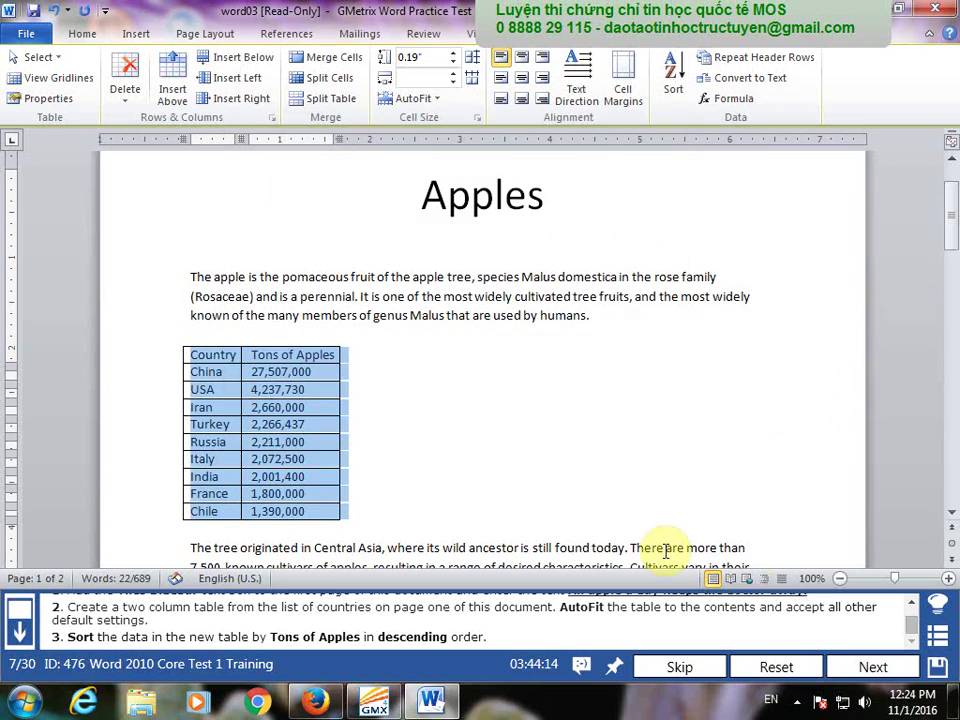
left_click(905, 677)
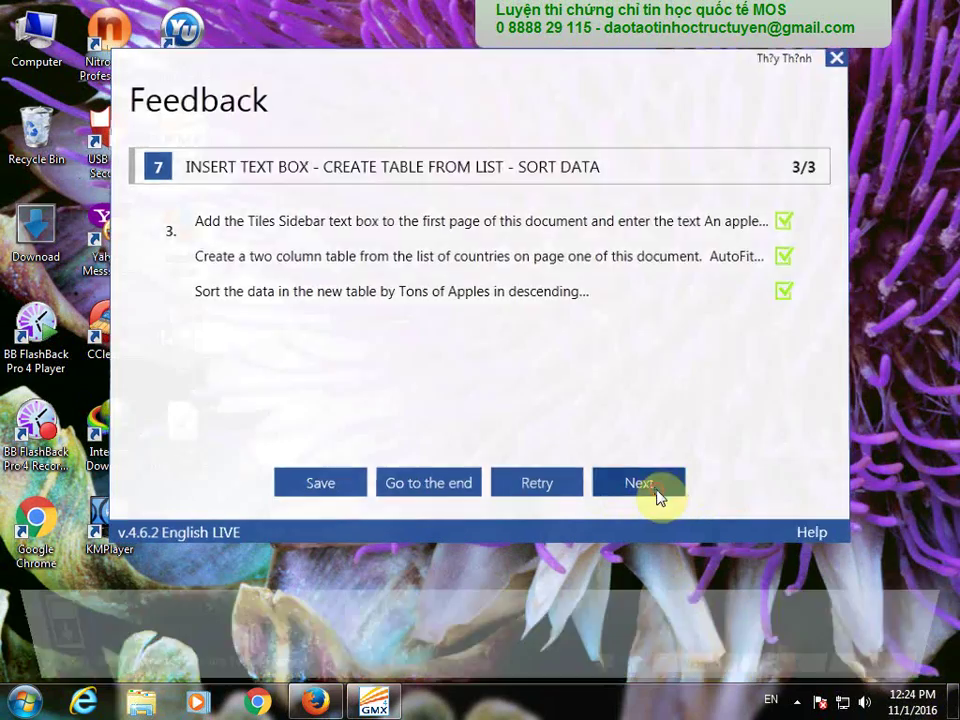
- Change the three Objectives bullets to check mark bullets
left_click(658, 497)
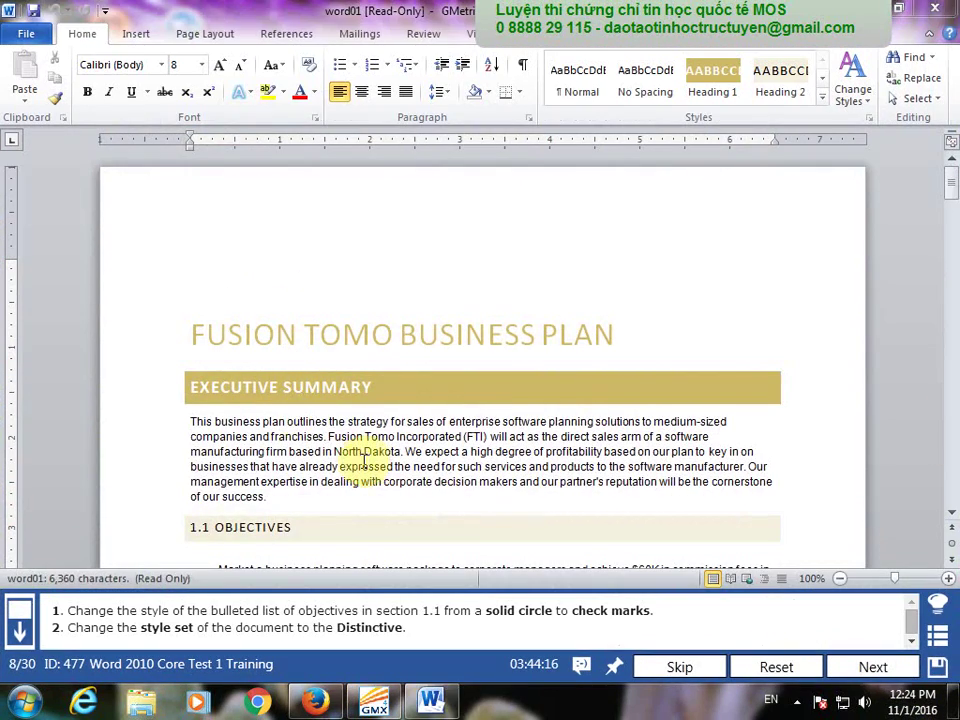
scroll(400, 470, "down", 3)
scroll(463, 504, "down", 2)
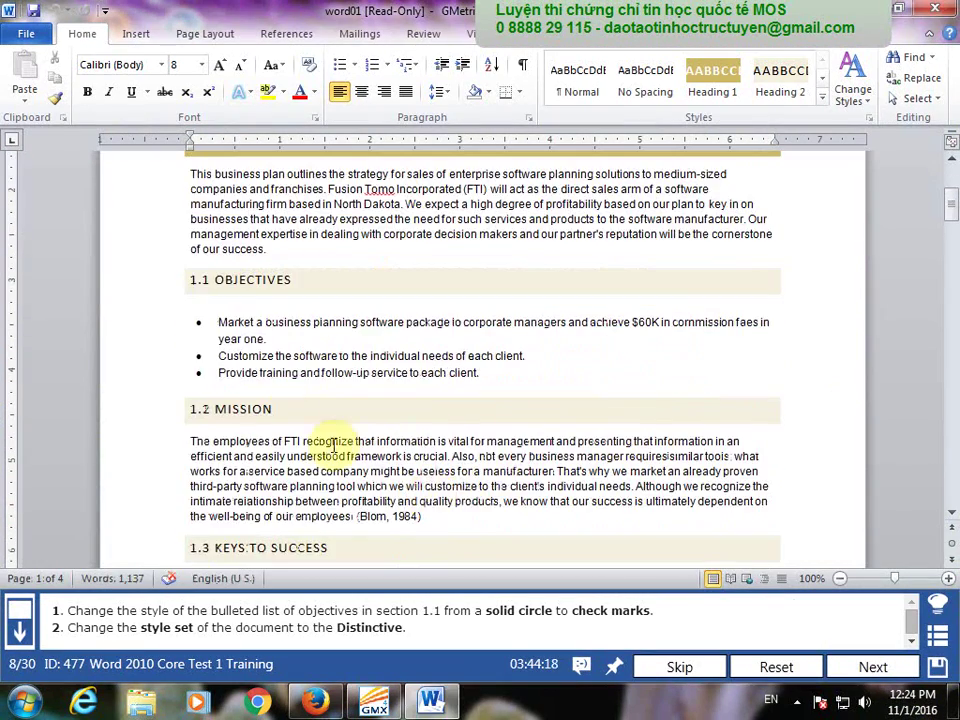
left_click(216, 318)
left_click_drag(231, 314, 489, 372)
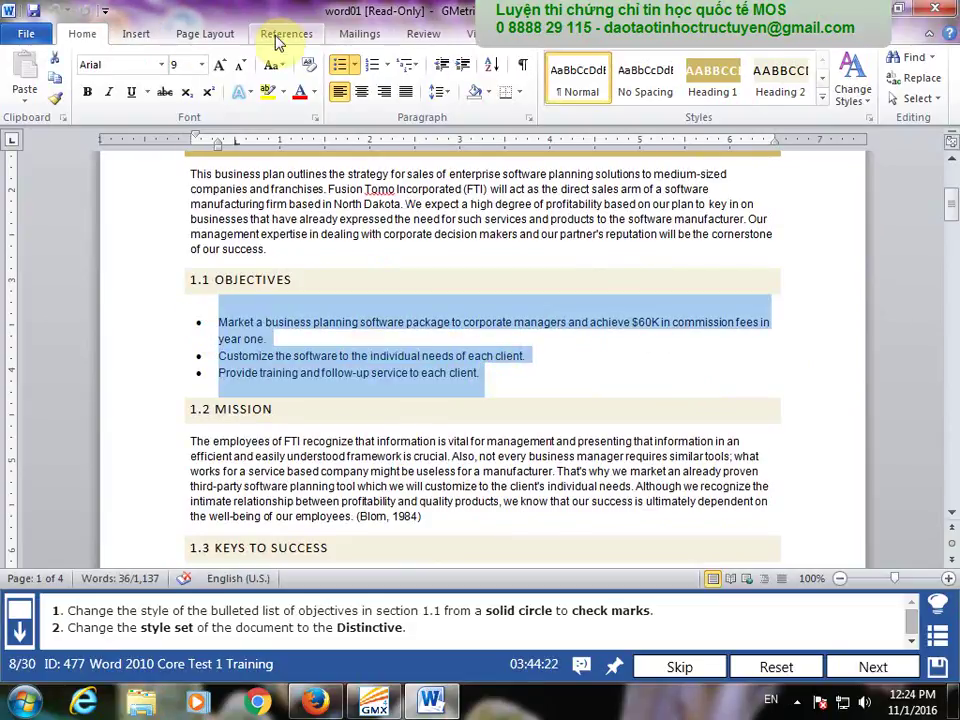
left_click(360, 66)
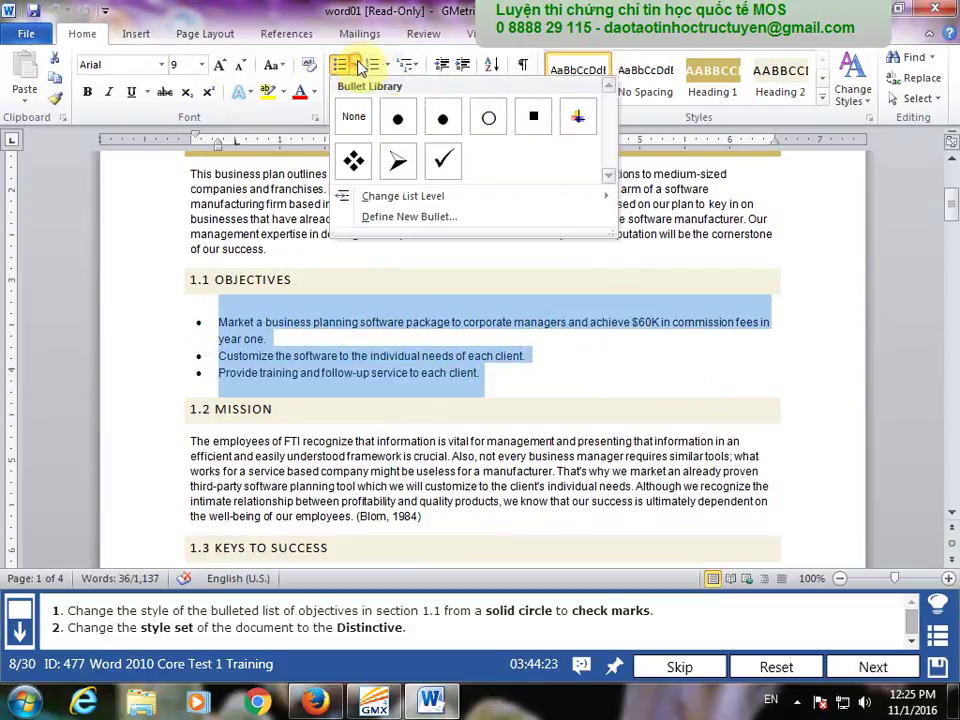
left_click(444, 160)
left_click(495, 467)
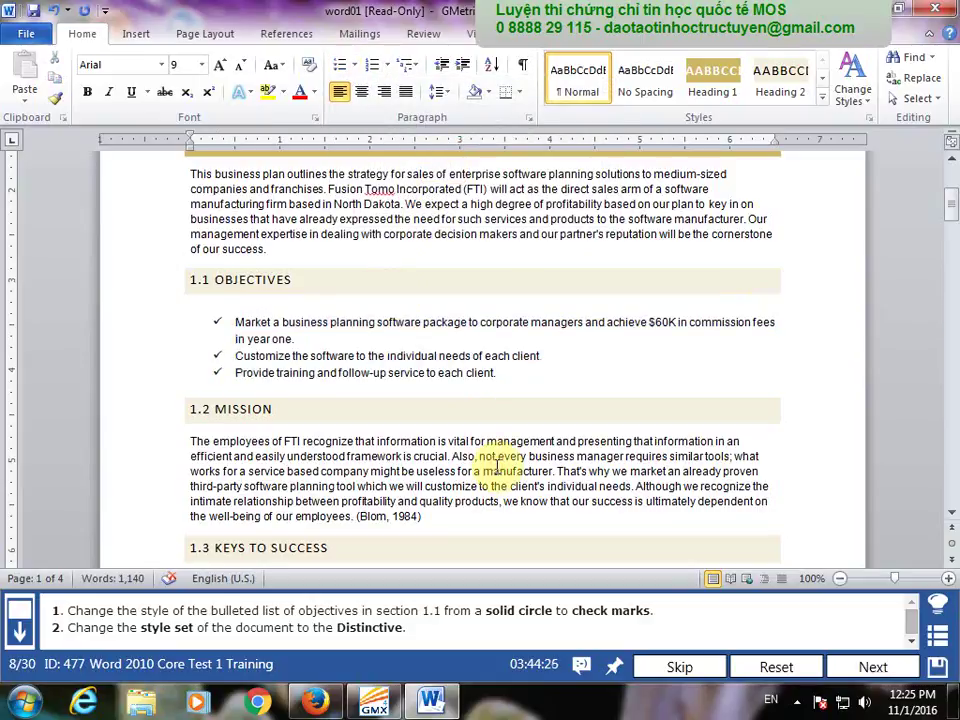
- Apply the Distinctive style set to the whole document and submit the task
key("ctrl+a")
left_click(853, 95)
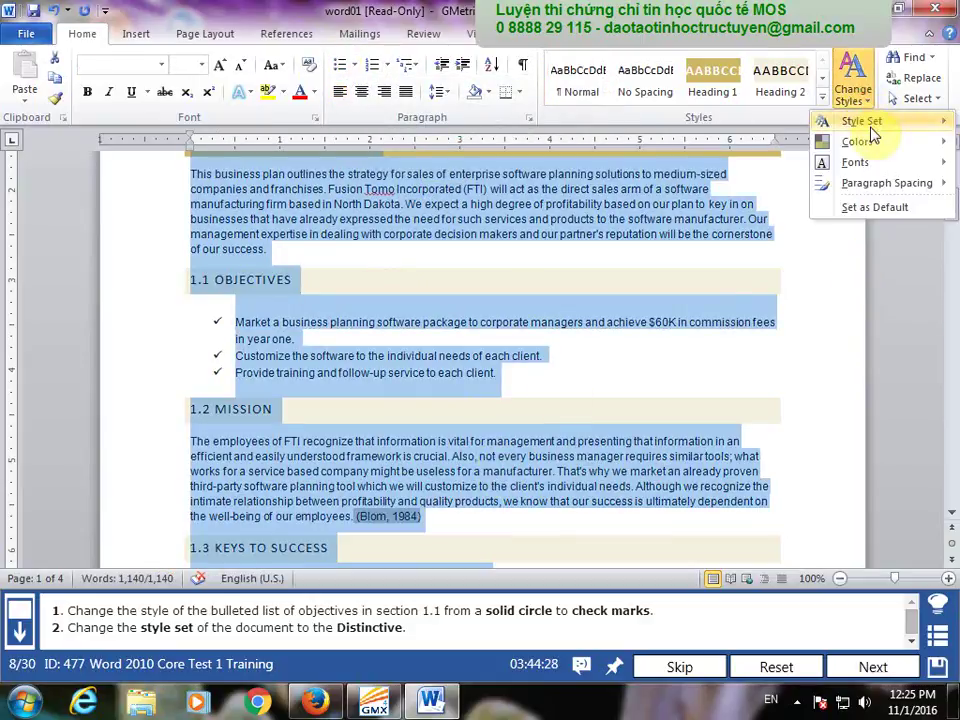
mouse_move(875, 125)
left_click(707, 146)
left_click(616, 357)
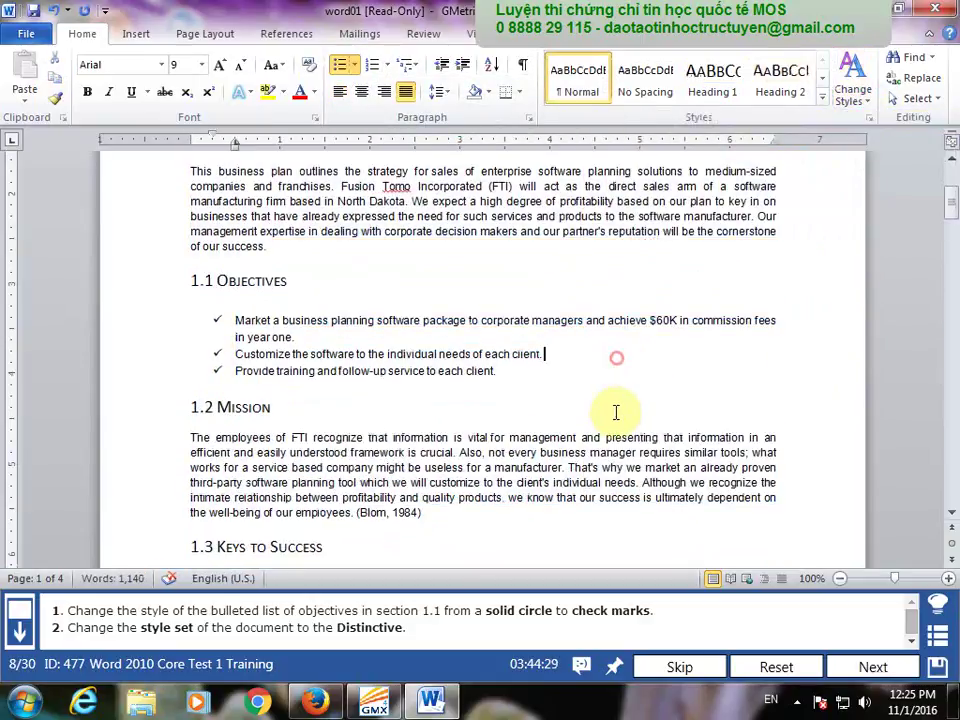
left_click(874, 667)
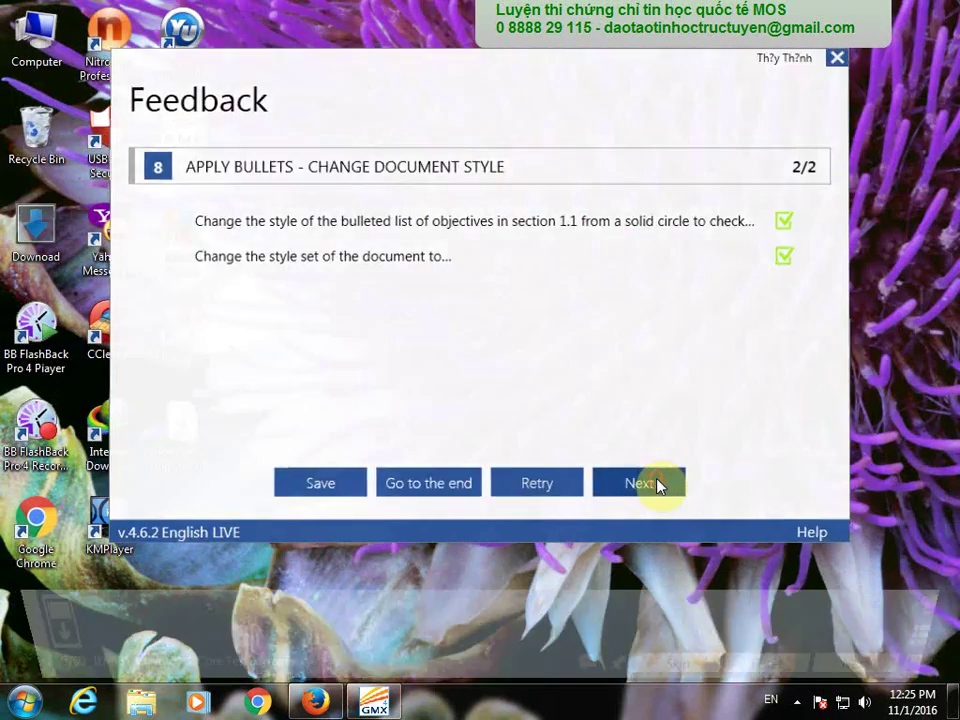
- Lay out paragraphs A and B in two equal columns with a line between
left_click(656, 485)
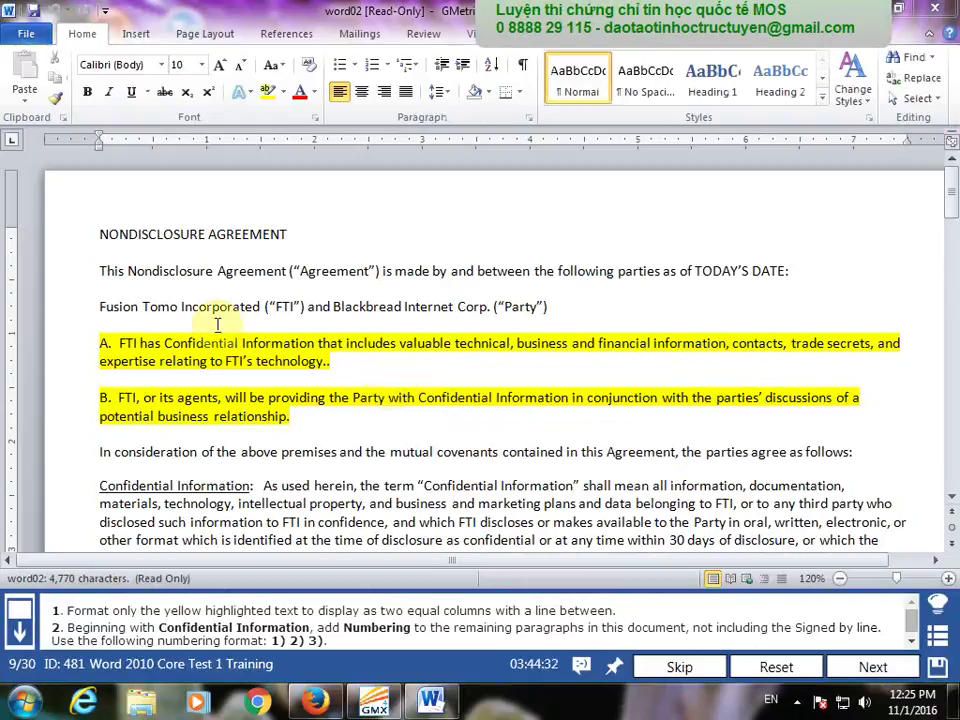
left_click(96, 339)
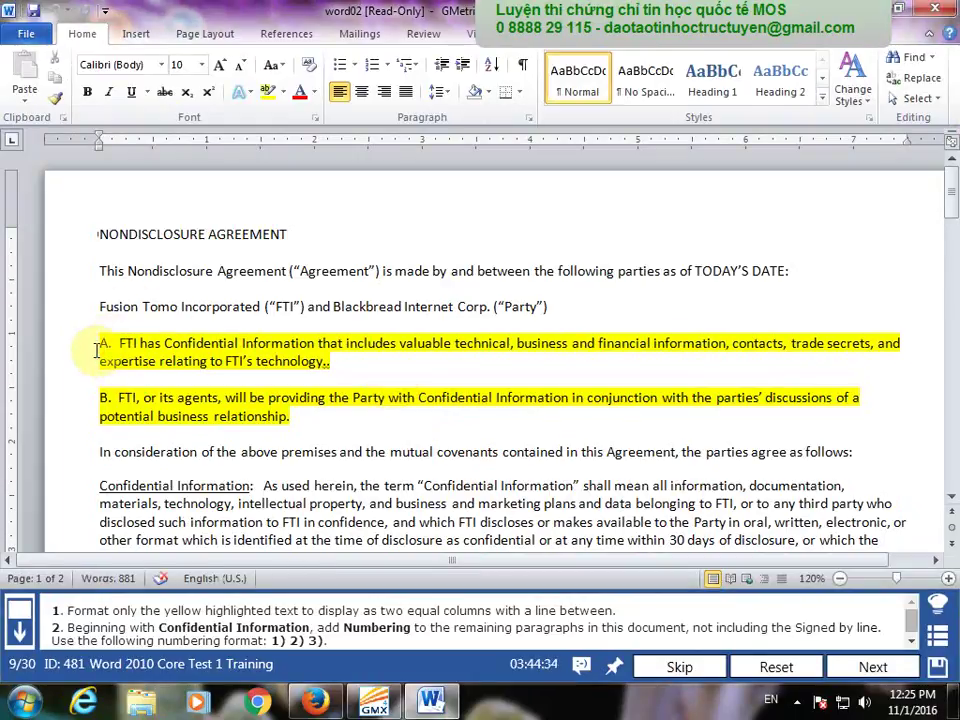
left_click(290, 420, "shift")
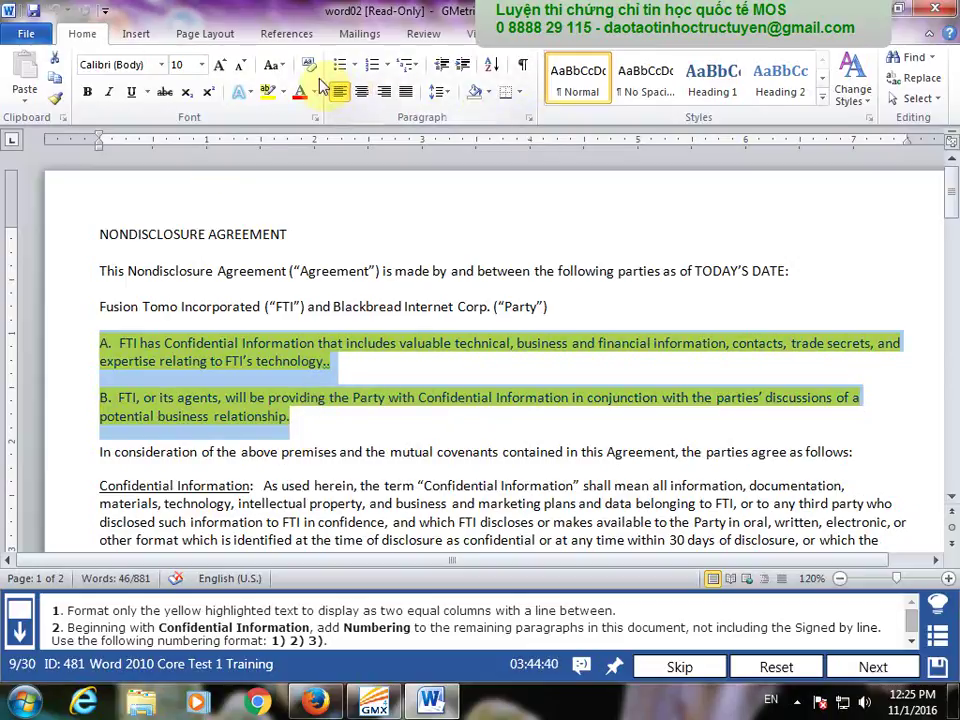
left_click(198, 33)
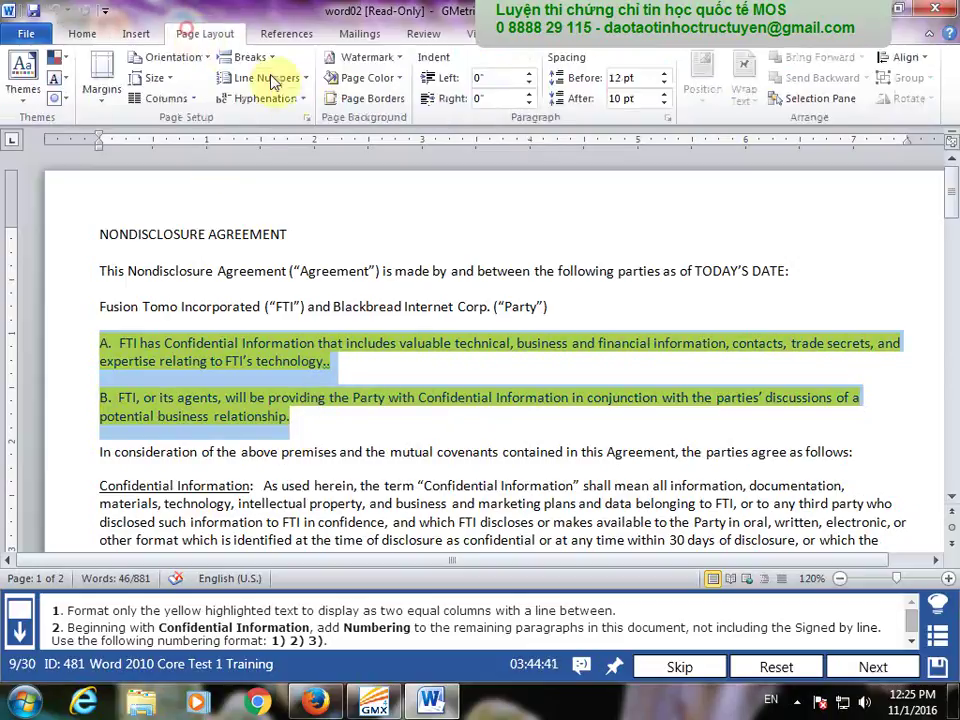
left_click(194, 98)
left_click(168, 324)
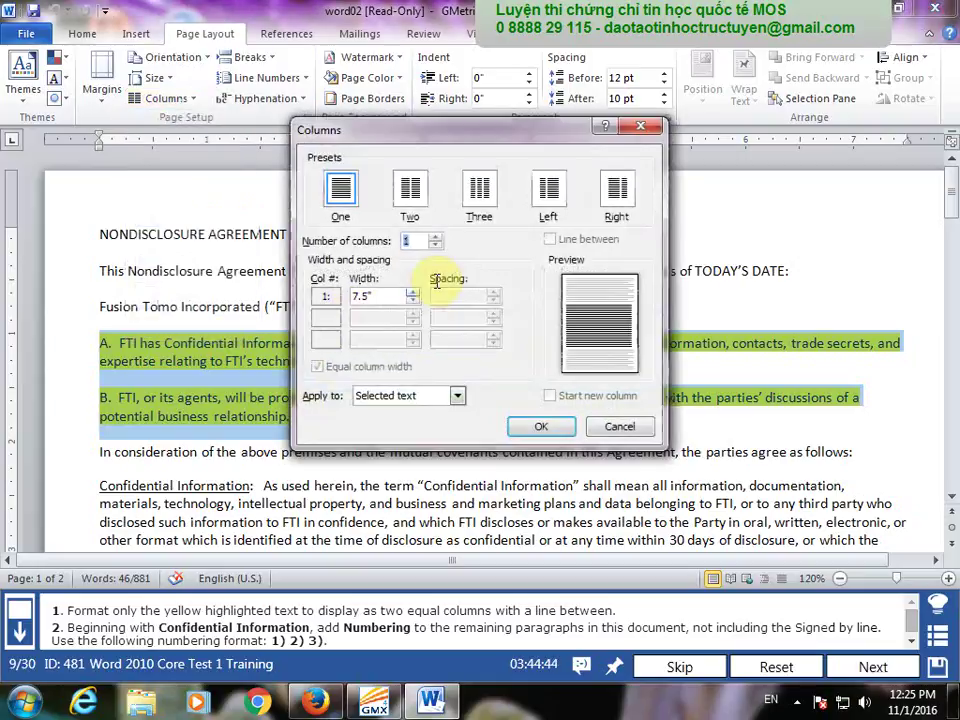
left_click(410, 189)
left_click(550, 239)
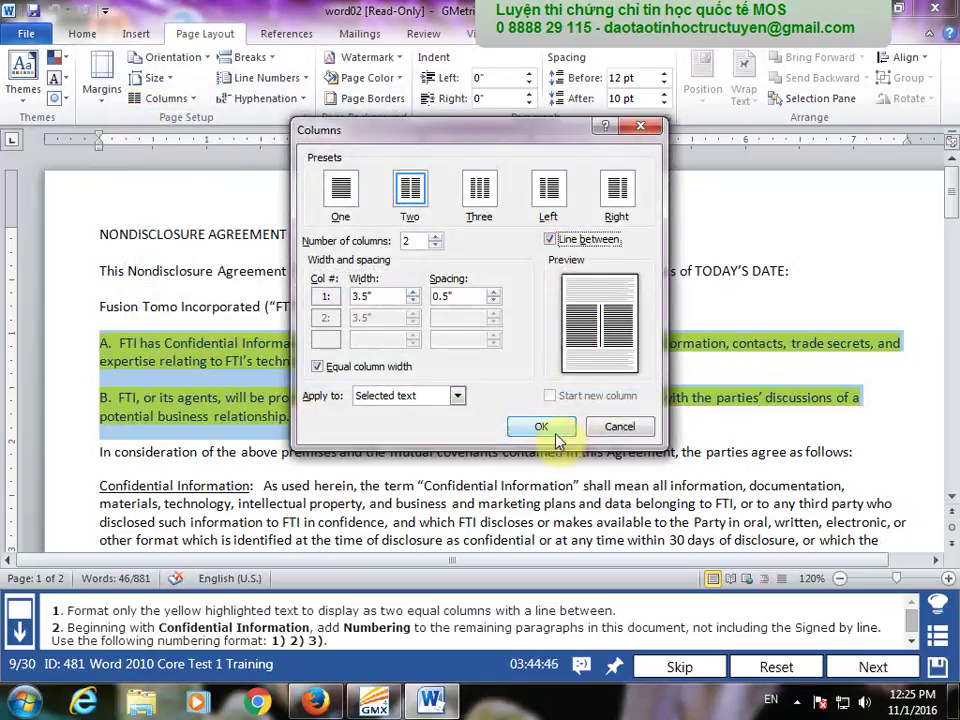
left_click(541, 427)
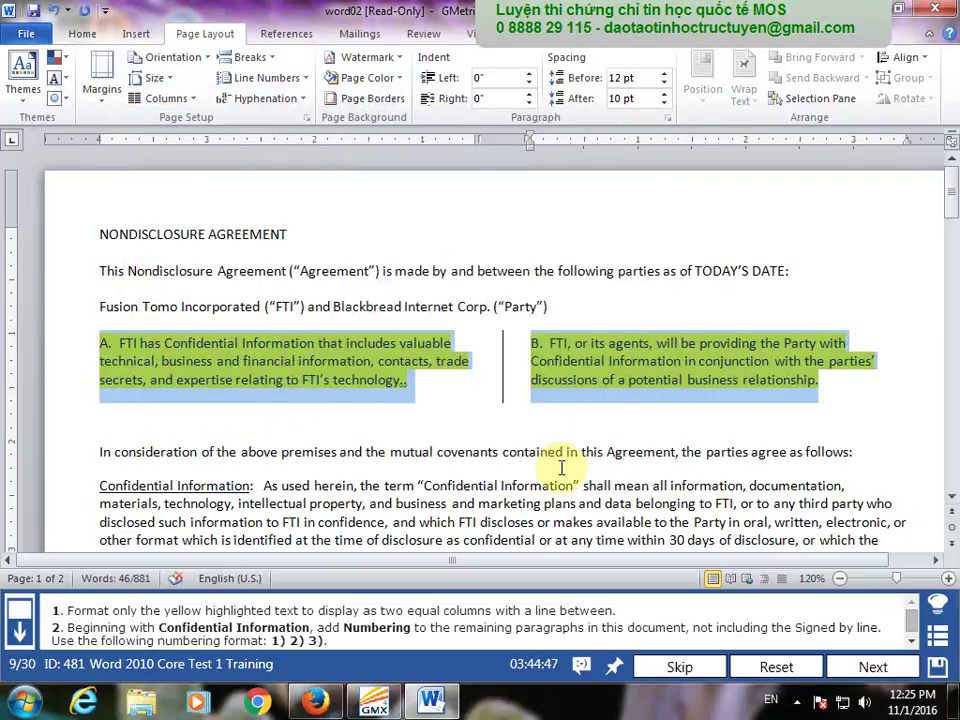
left_click(562, 453)
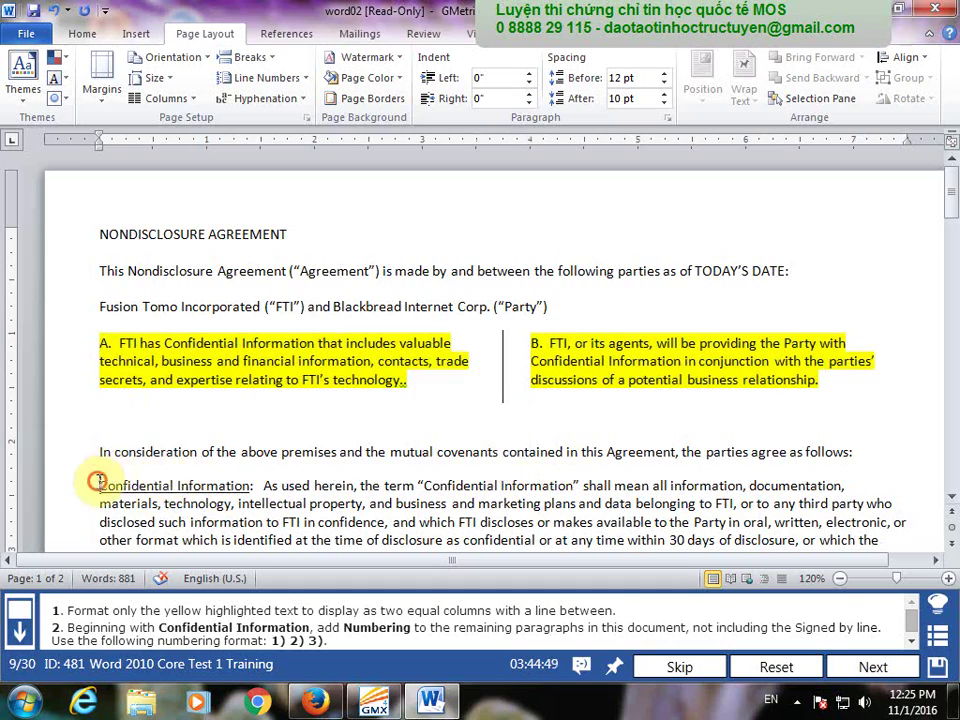
- Number the paragraphs from Confidential Information onward as 1) 2) 3) and submit
mouse_move(97, 482)
left_mouse_down()
mouse_move(190, 236)
mouse_move(193, 516)
left_mouse_up()
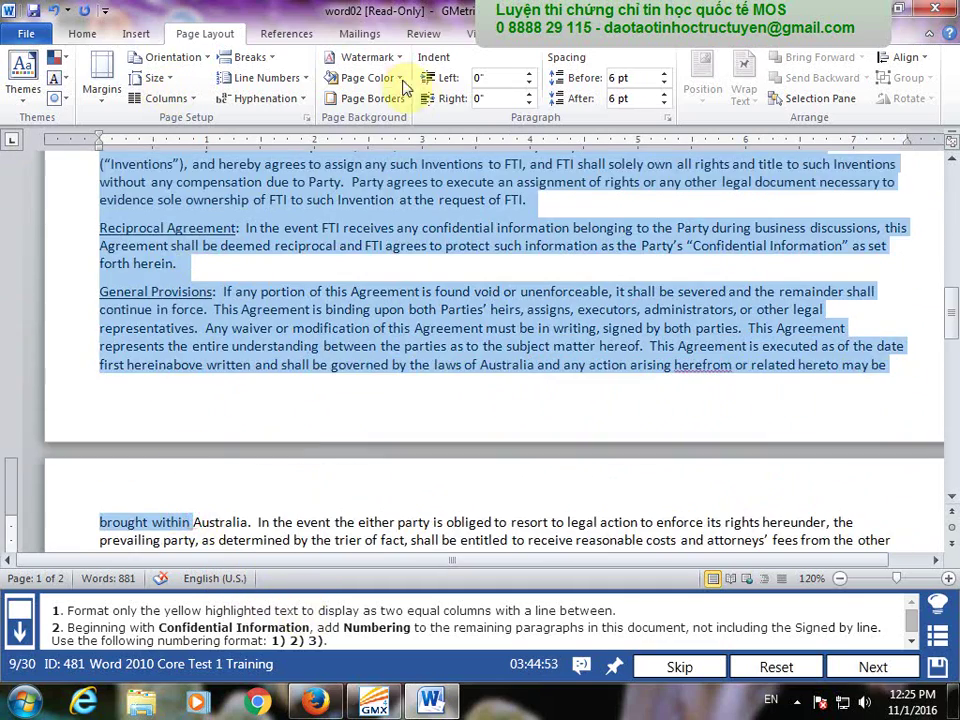
left_click(81, 33)
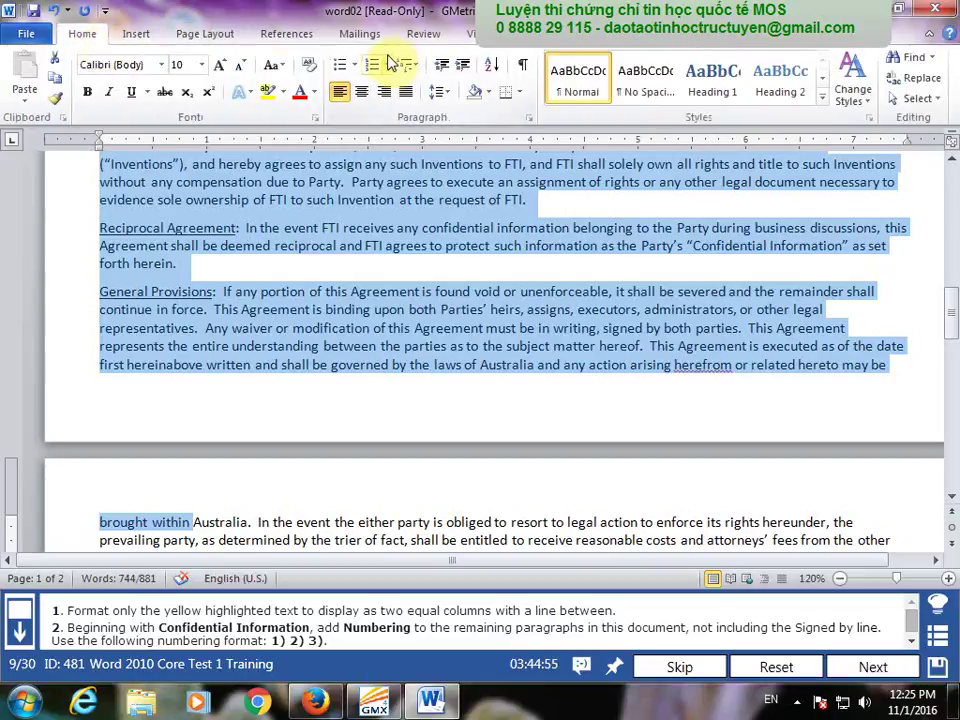
left_click(387, 64)
left_click(553, 146)
left_click(556, 357)
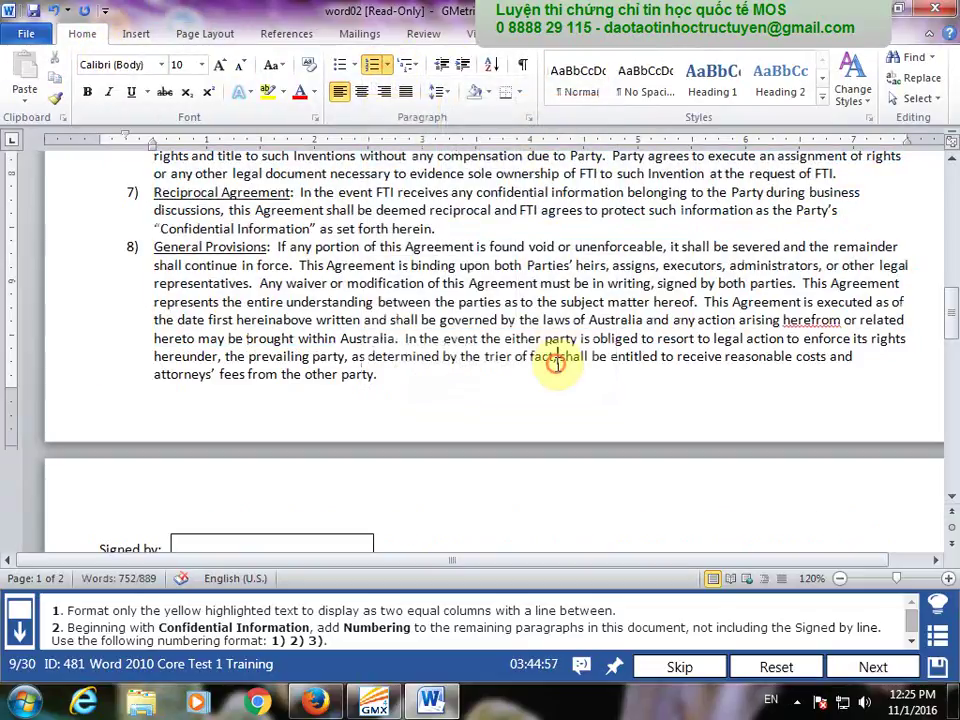
left_click(868, 668)
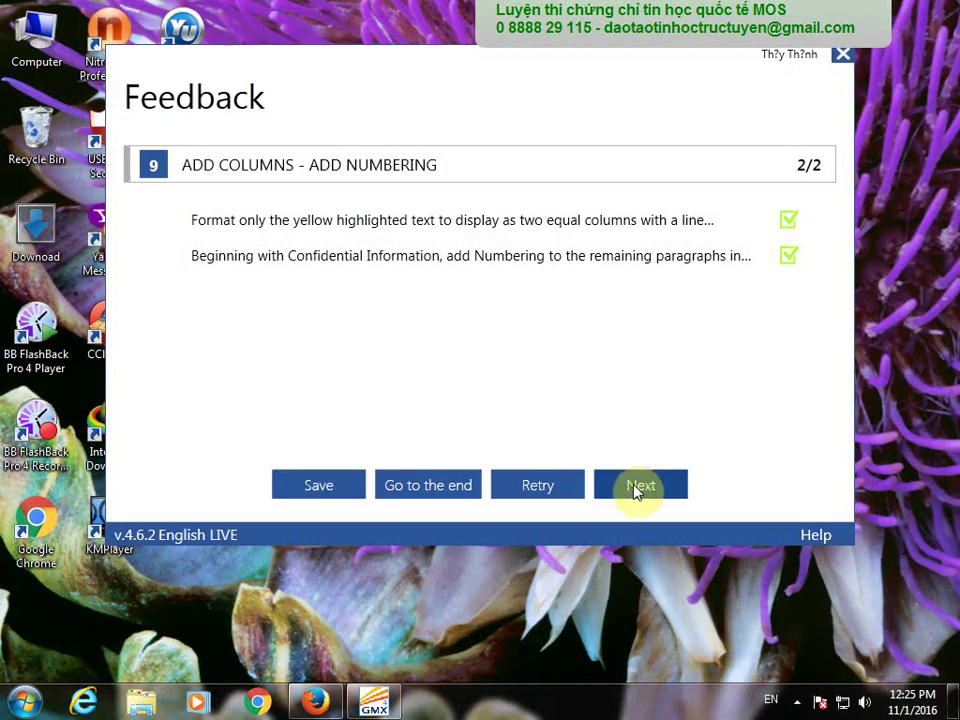
- Continue to the word04 task and place the insertion point above COMPANY DESCRIPTION
left_click(672, 485)
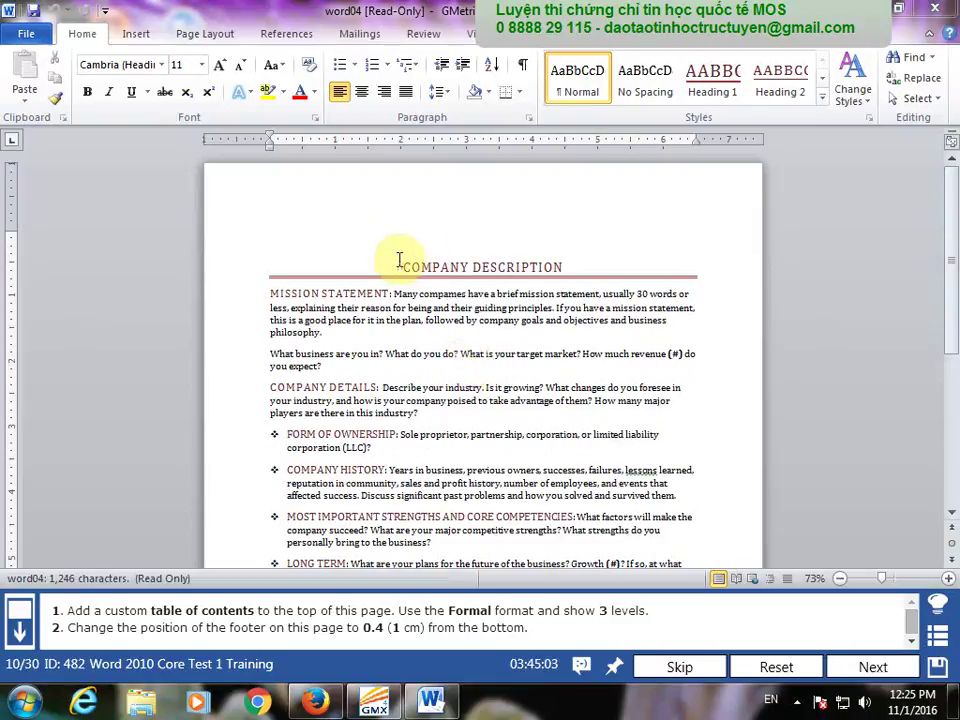
left_click(439, 230)
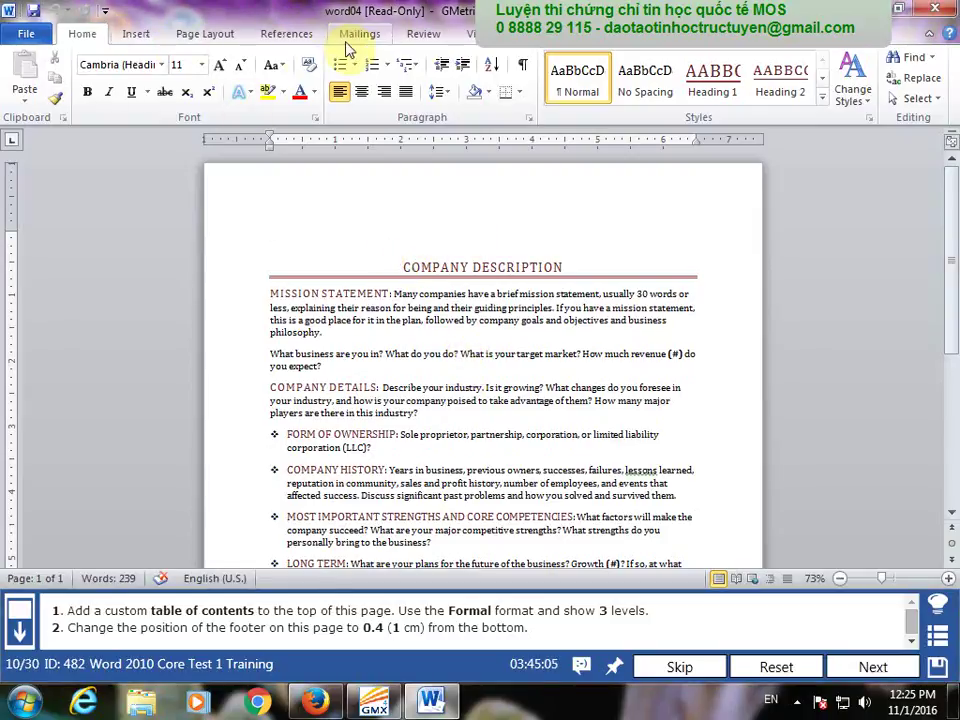
left_click(288, 36)
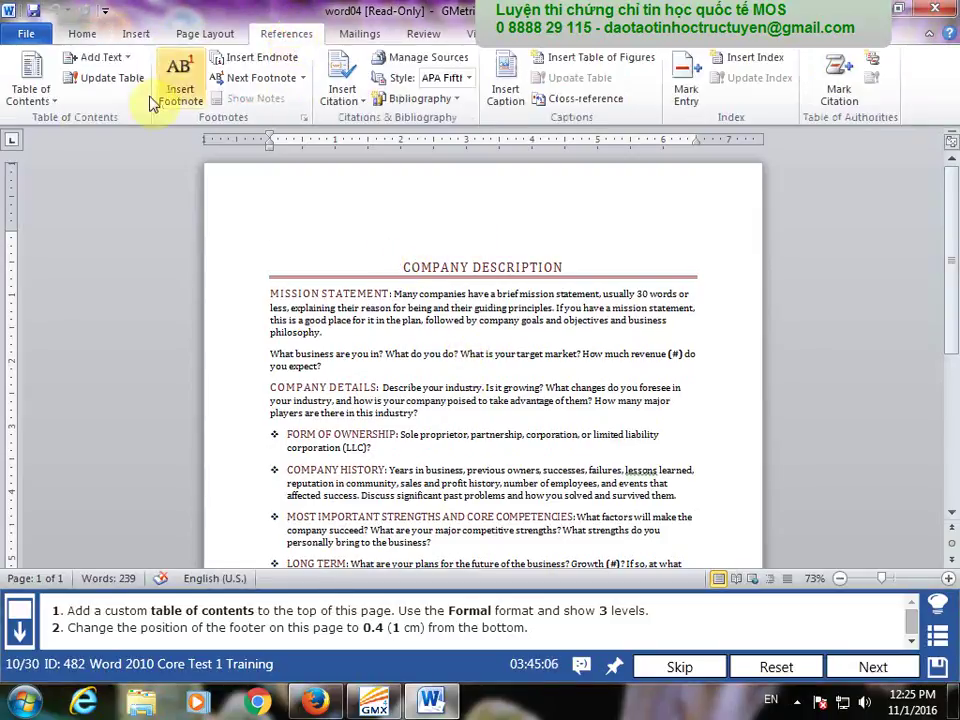
- Insert a Formal-format table of contents showing 3 levels at the top
left_click(44, 96)
left_click(56, 493)
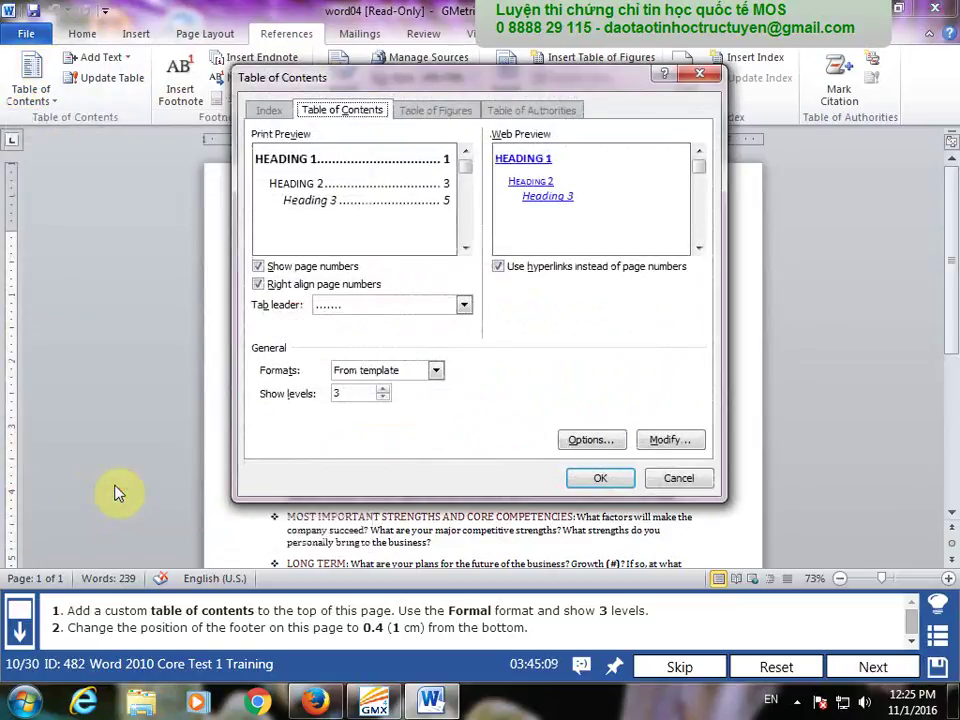
left_click(369, 370)
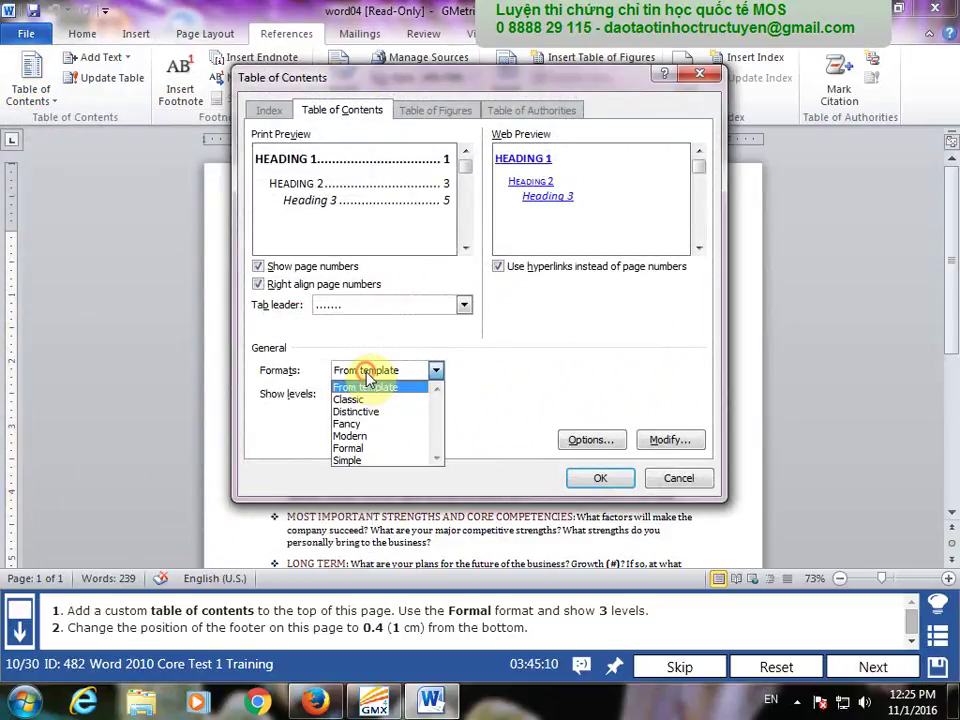
left_click(372, 450)
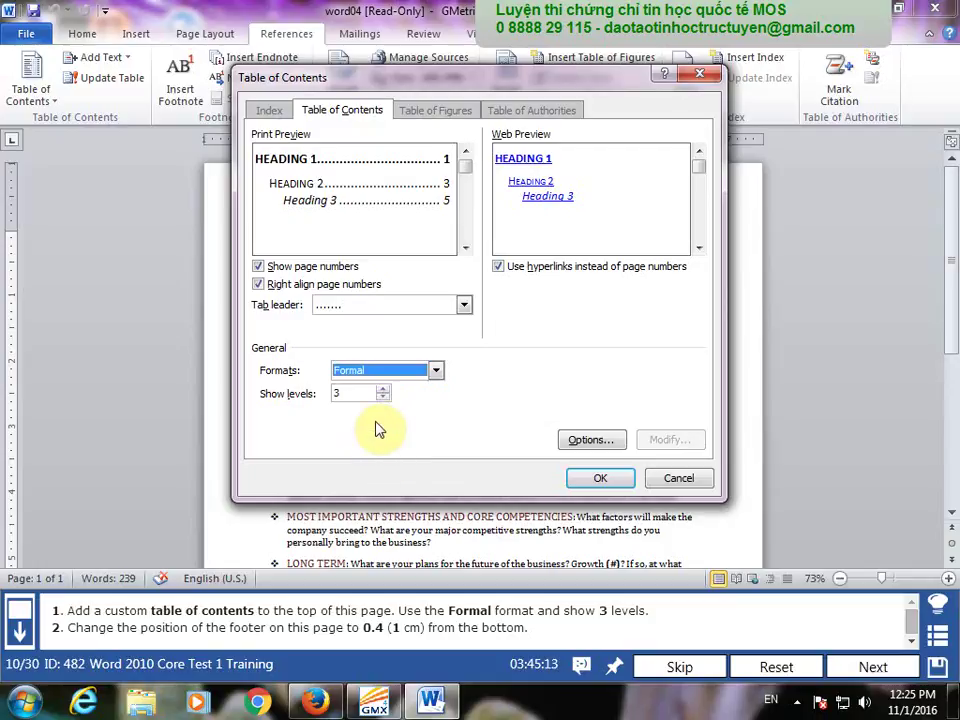
left_click(605, 478)
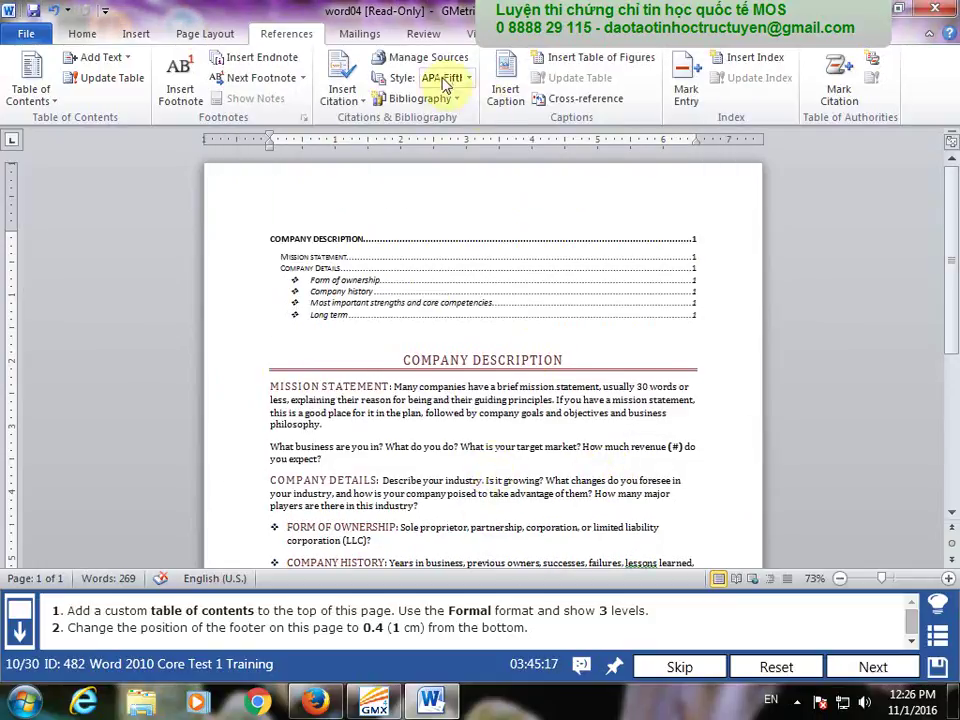
- Set the footer 0.4" from the bottom and submit the task
left_click(135, 34)
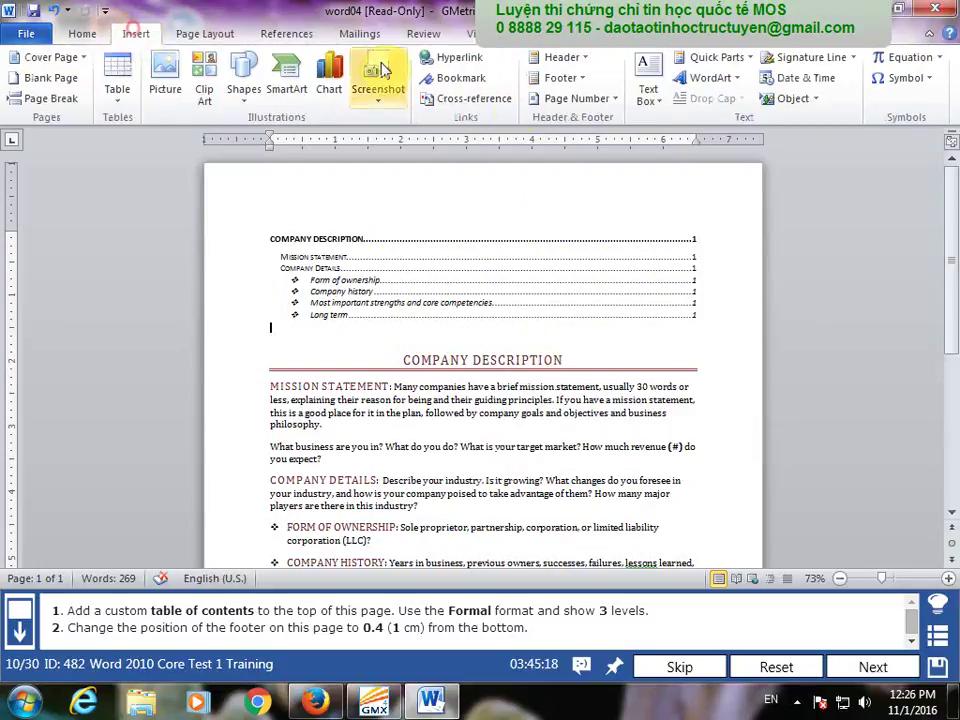
left_click(565, 77)
left_click(605, 521)
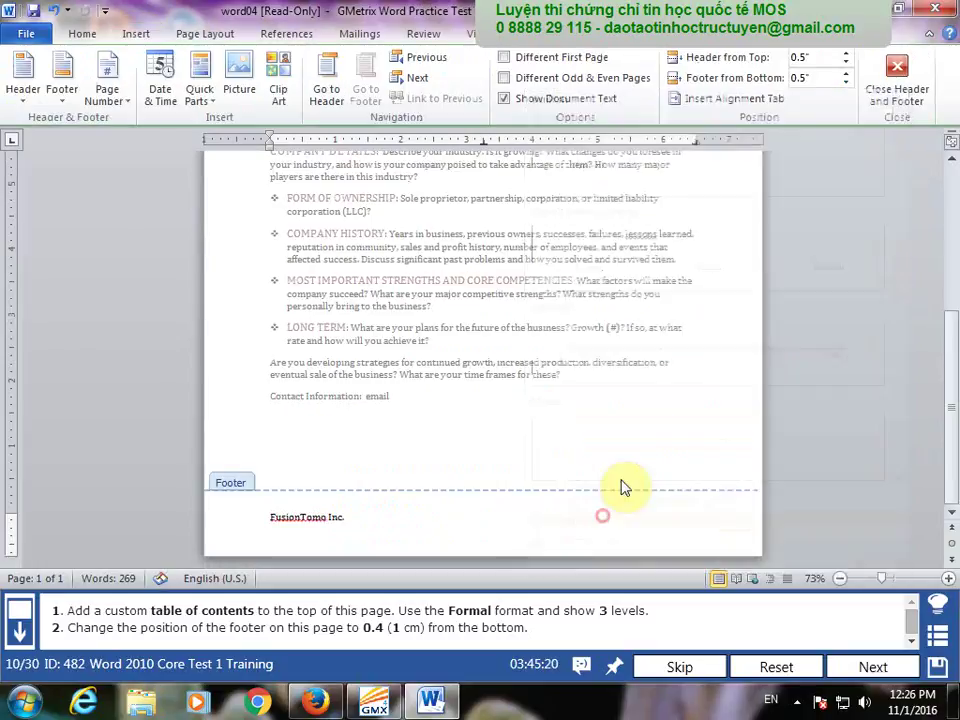
left_click(810, 78)
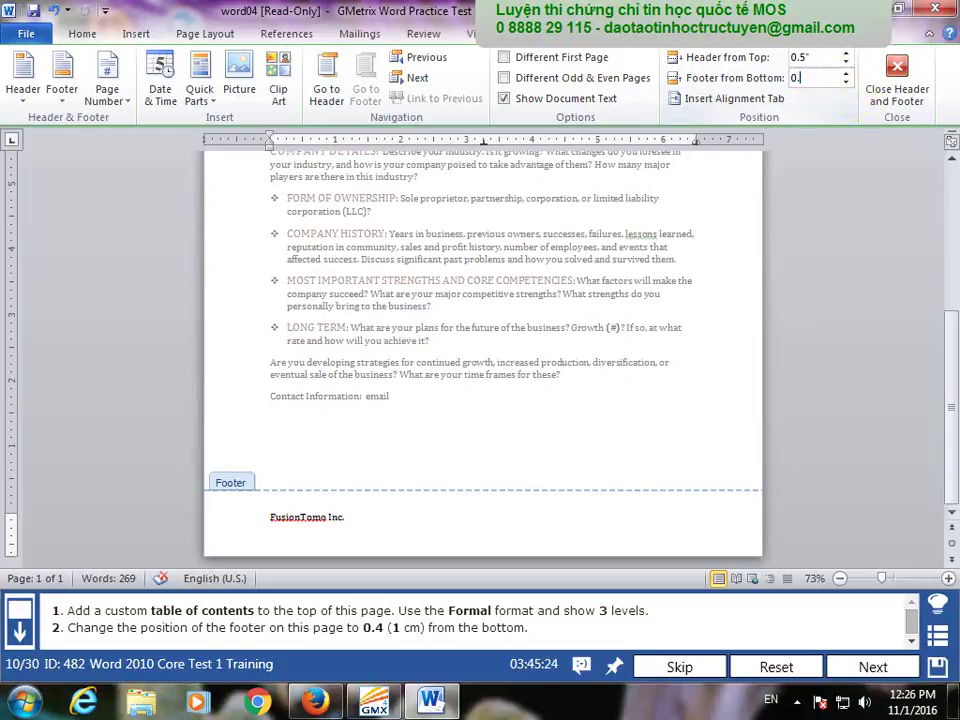
type("4")
key("Return")
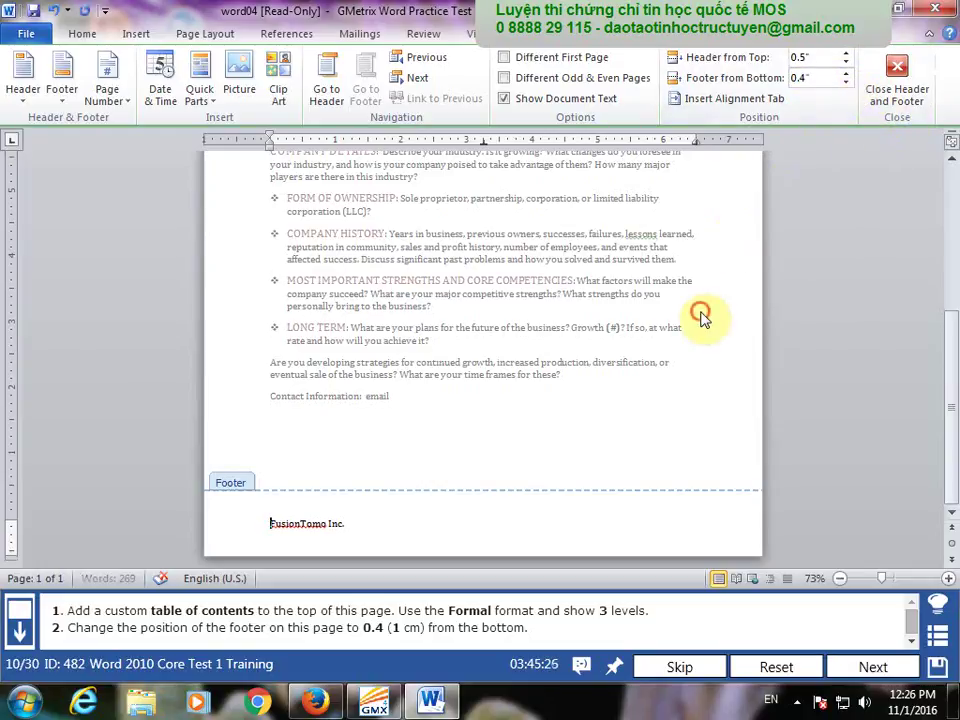
left_click(897, 80)
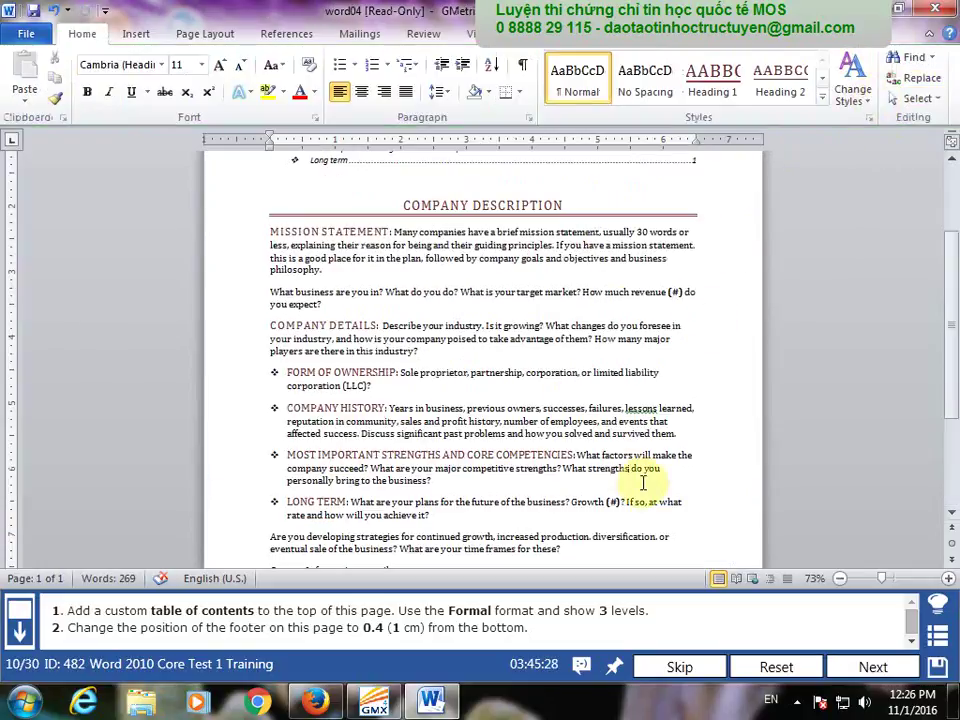
left_click(875, 666)
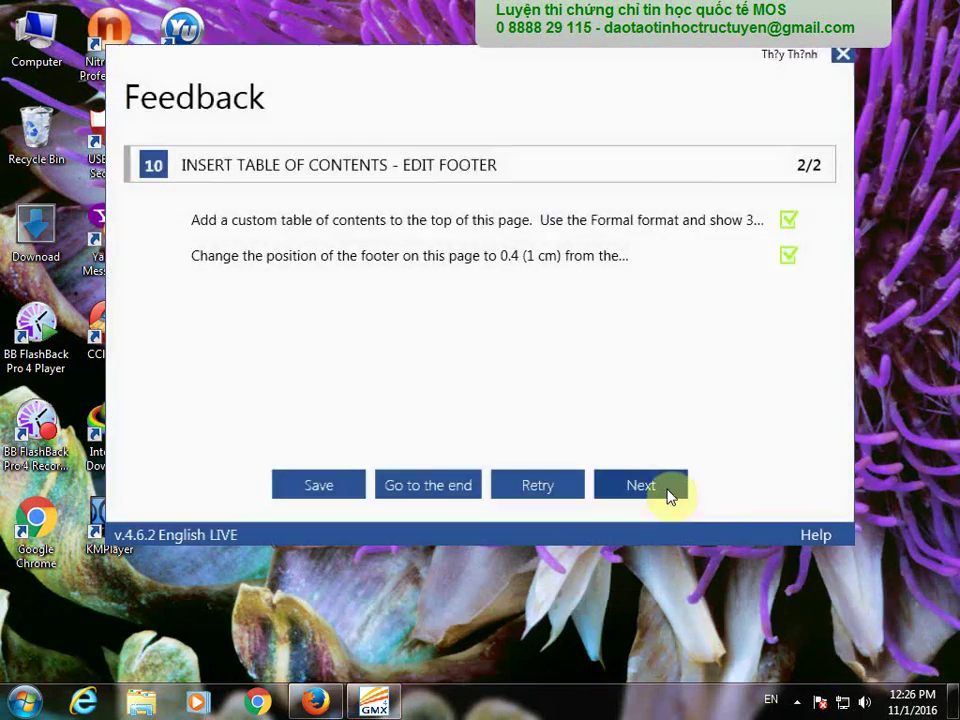
- Load the next task and turn on continuous line numbering for the document
left_click(666, 490)
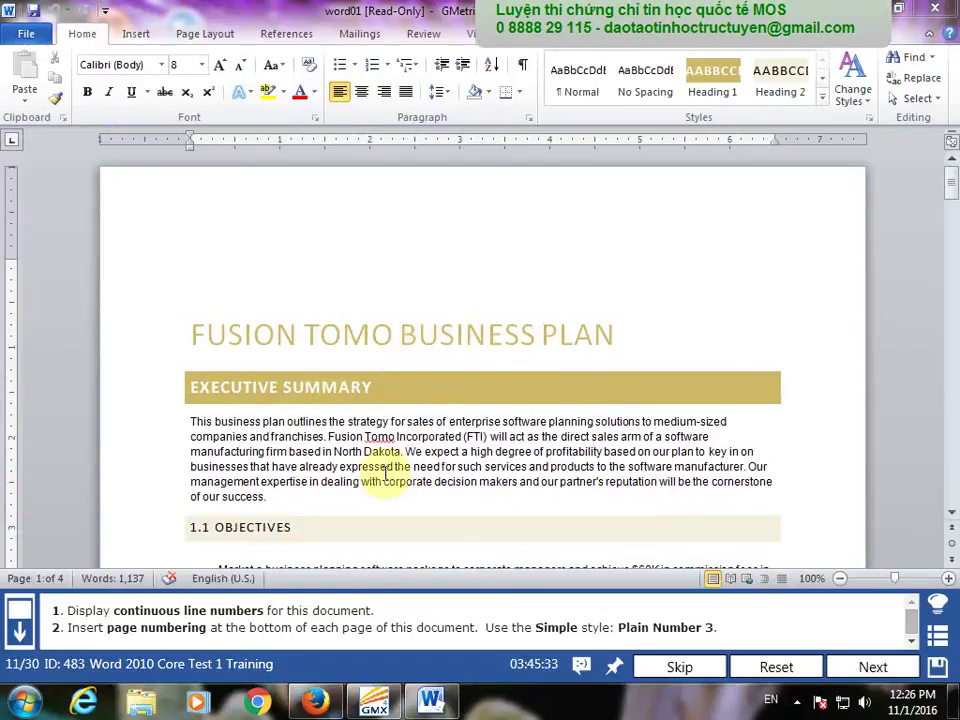
left_click(212, 33)
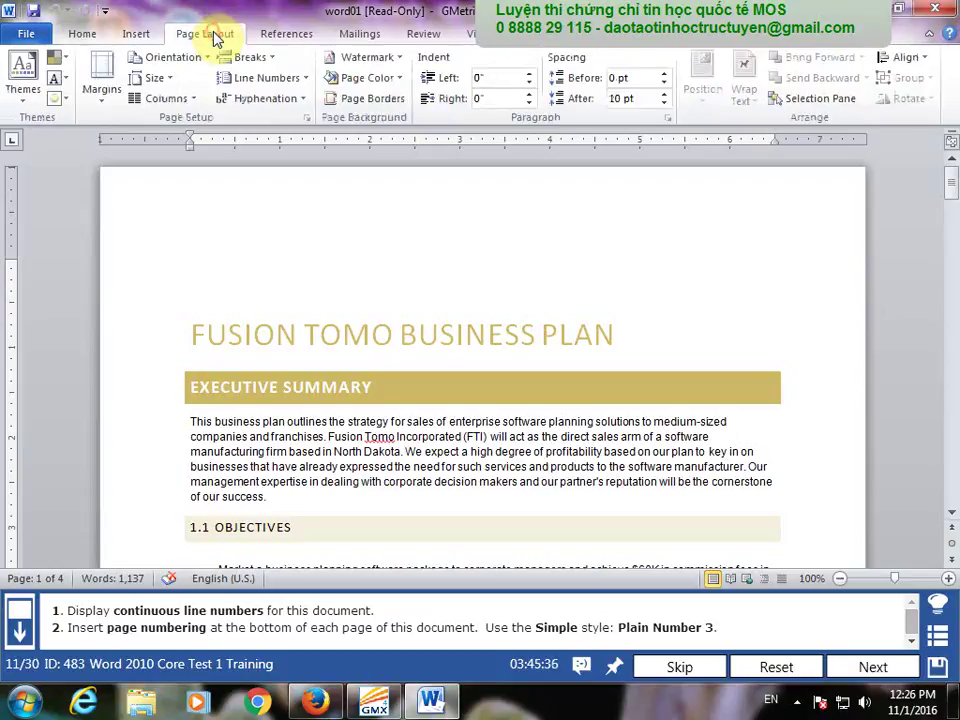
left_click(303, 79)
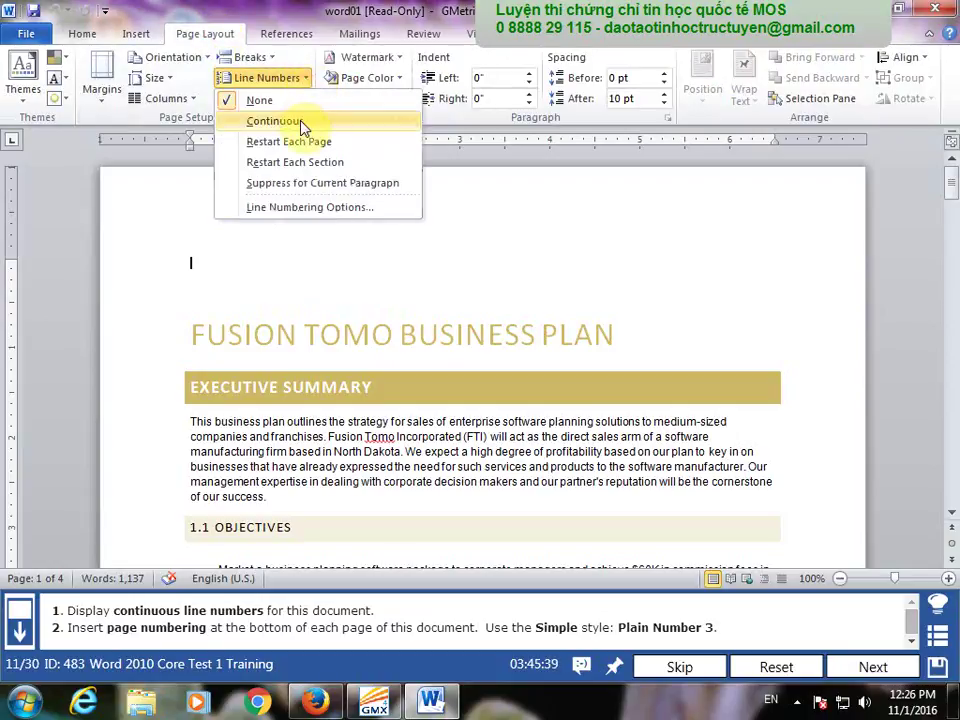
left_click(301, 121)
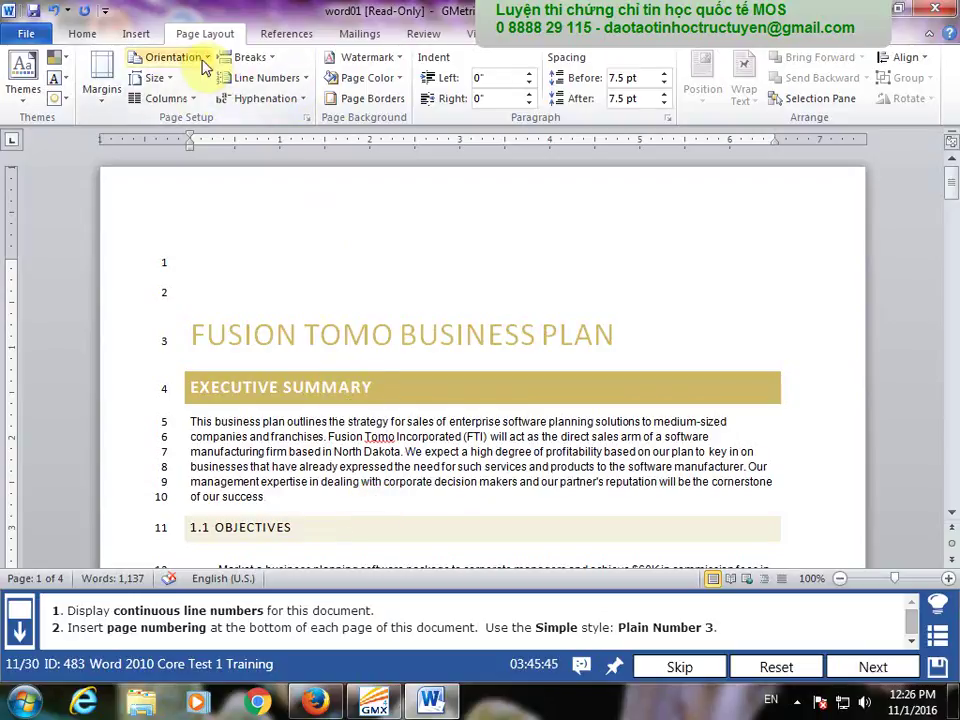
- Add Plain Number 3 page numbers at the bottom of the page, then submit the task
left_click(141, 34)
left_click(616, 100)
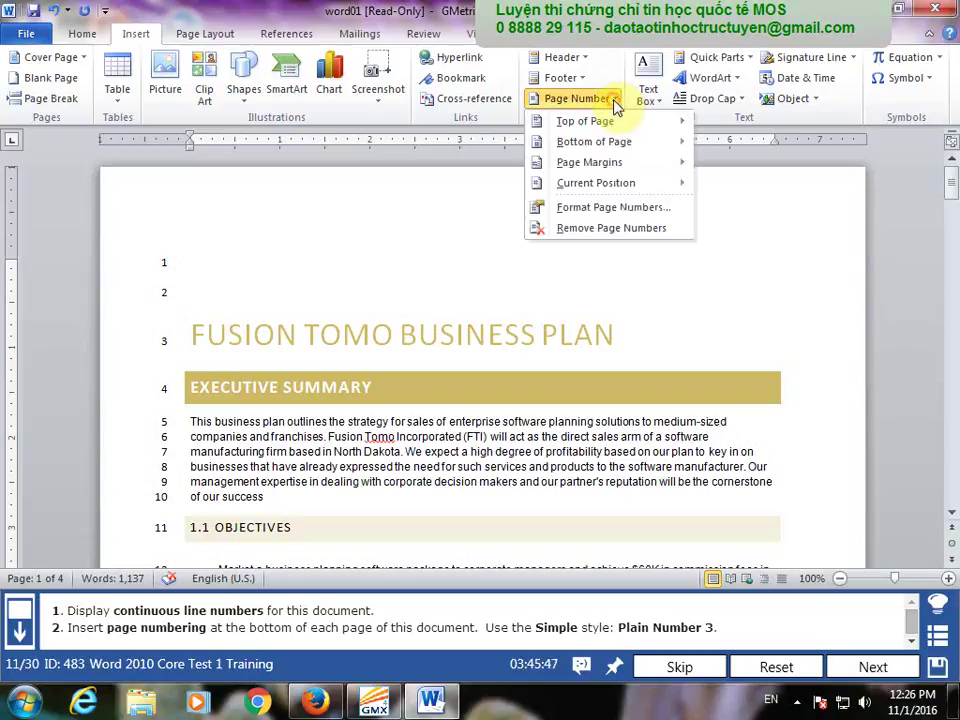
mouse_move(633, 145)
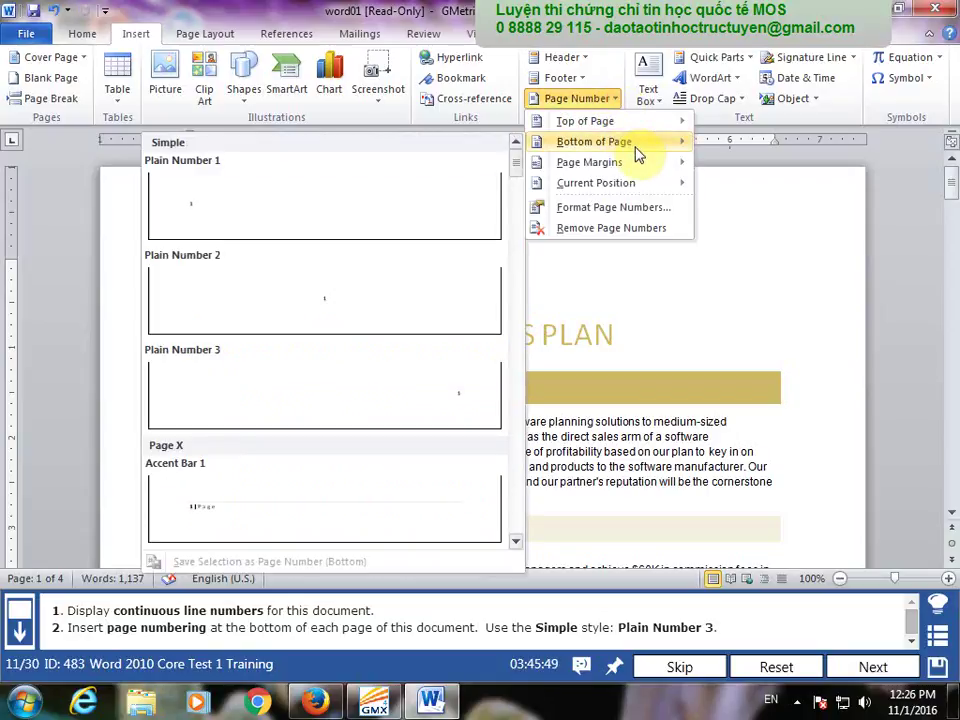
left_click(238, 392)
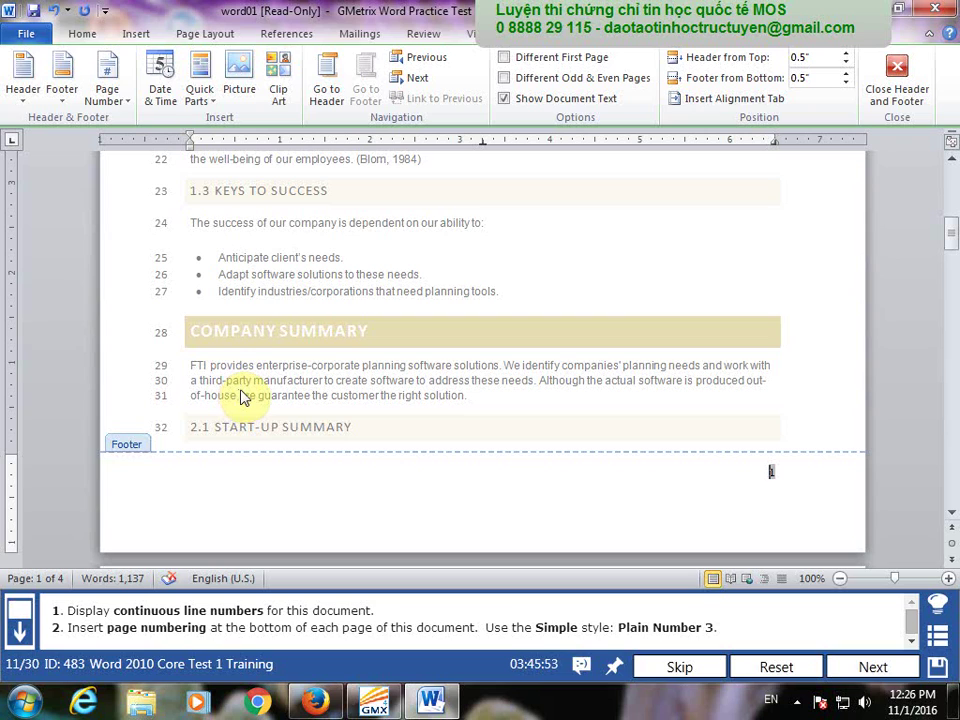
left_click(896, 80)
left_click(872, 667)
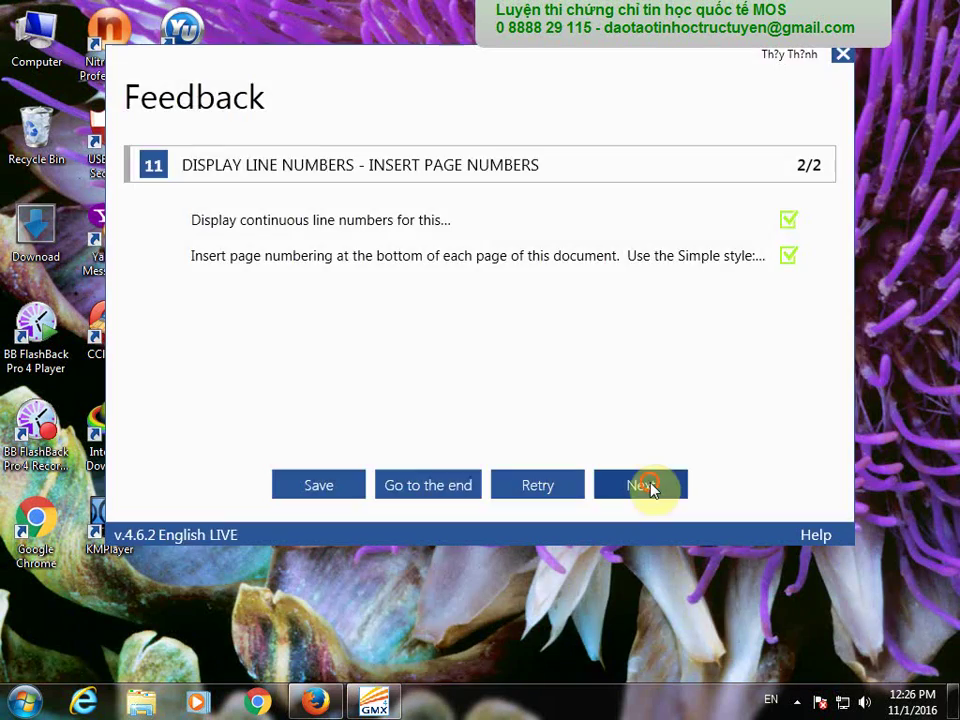
- Load the next task and fill the page background with the Parchment texture
left_click(648, 487)
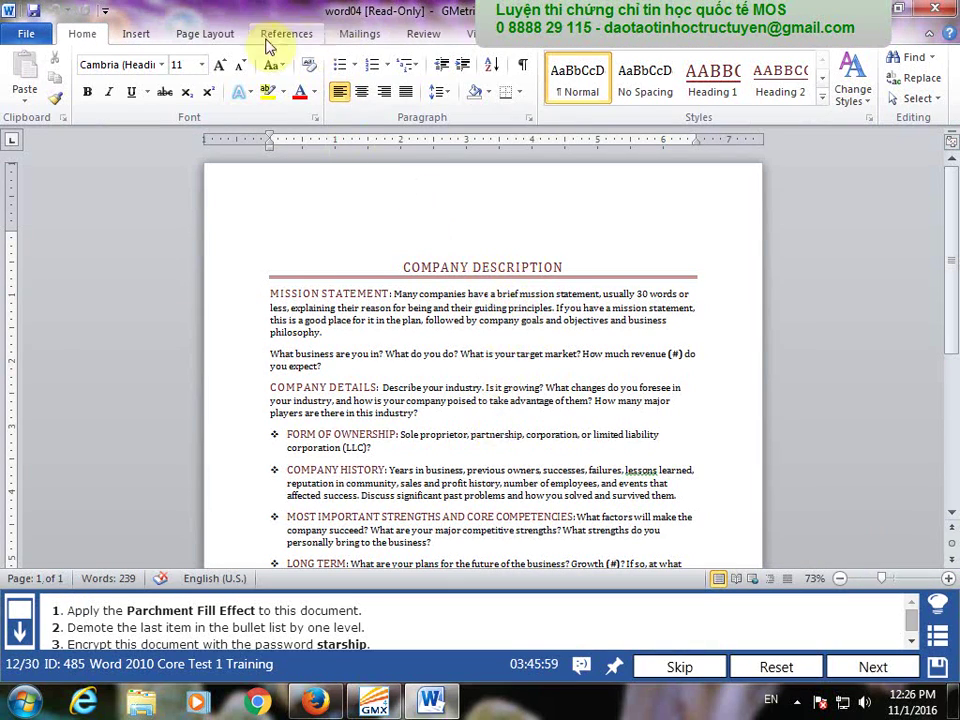
left_click(200, 33)
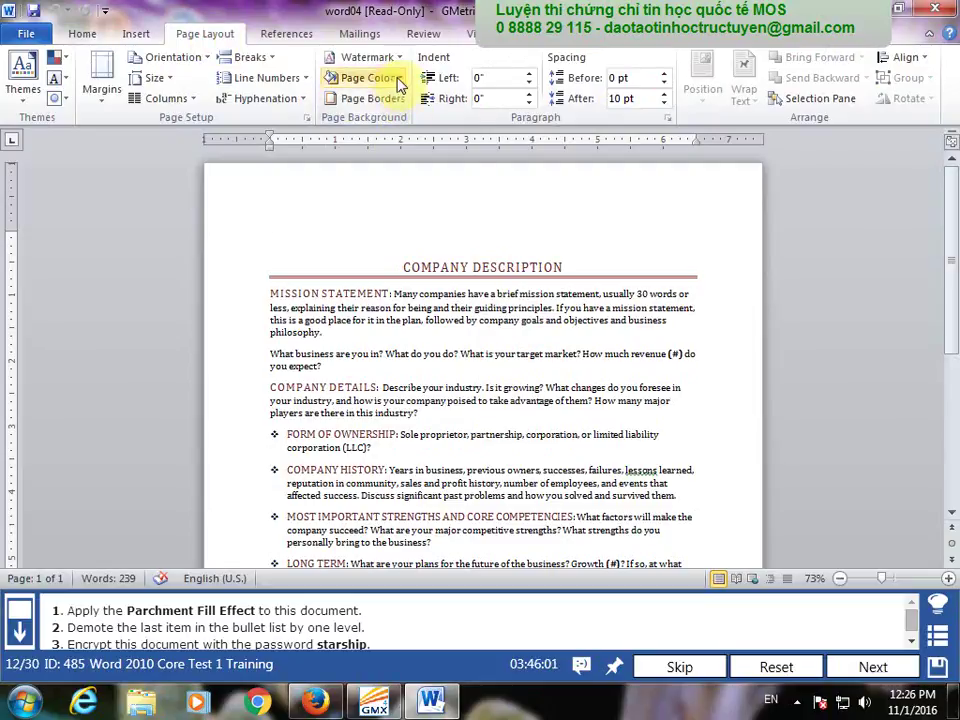
left_click(398, 80)
left_click(382, 277)
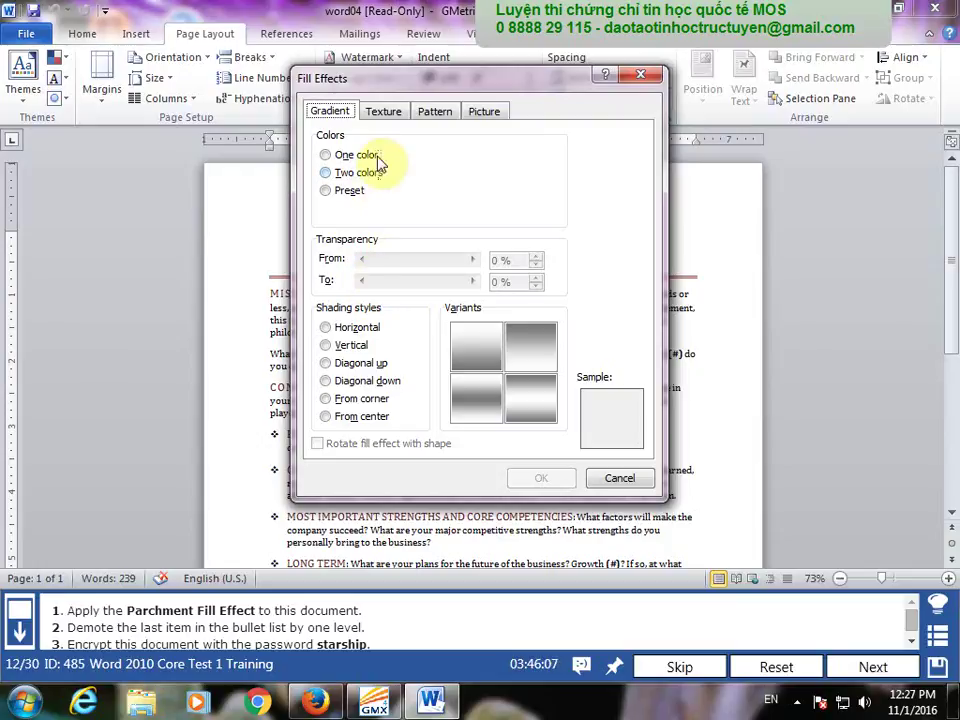
left_click(394, 111)
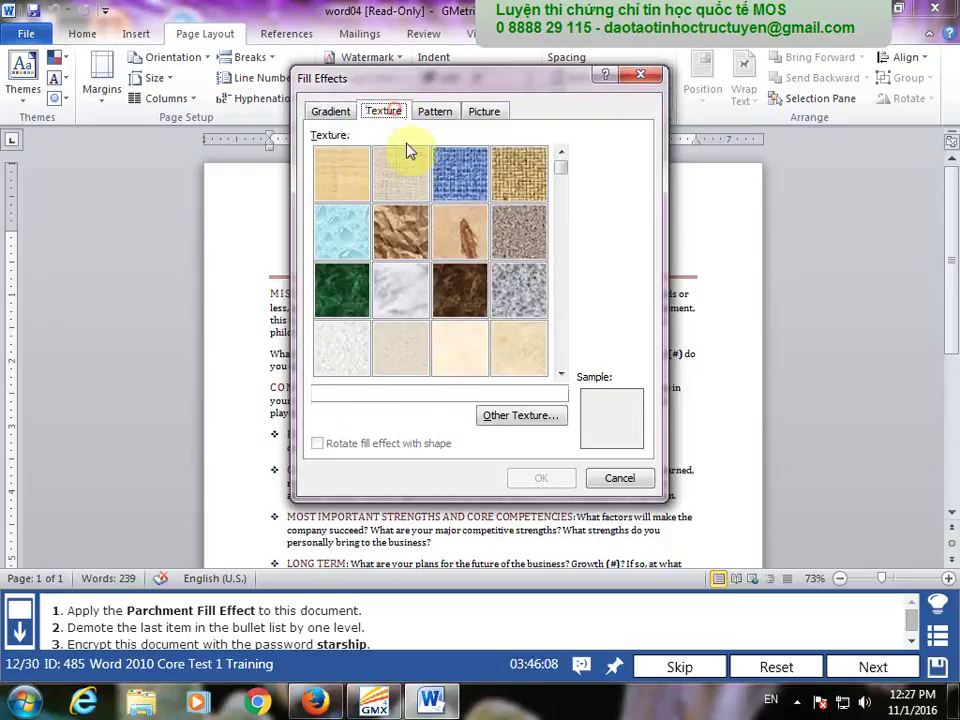
left_click(459, 341)
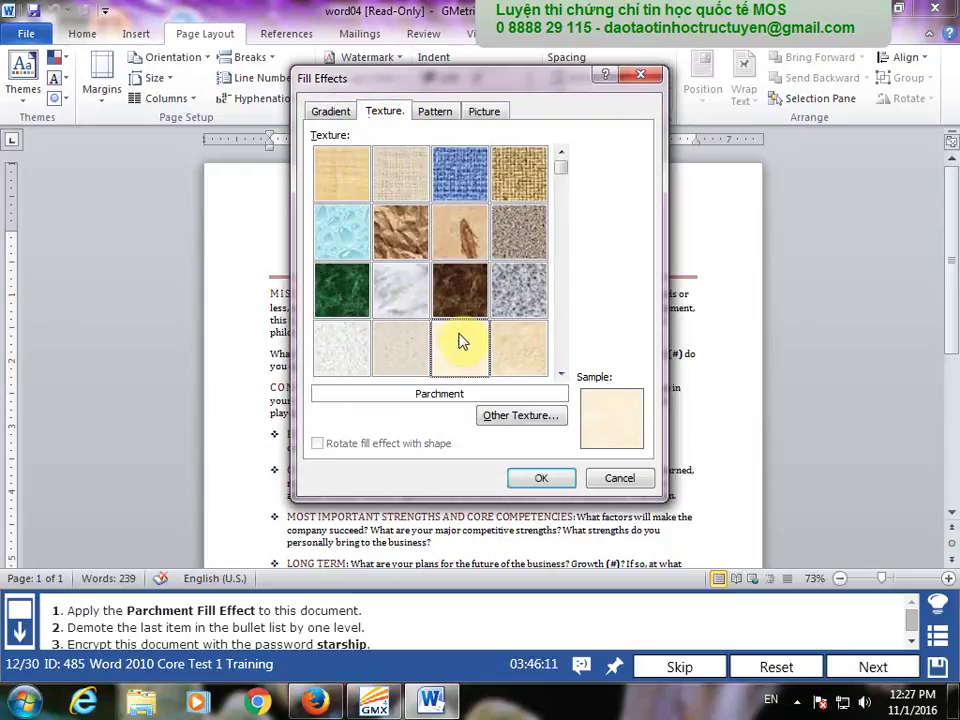
left_click(541, 480)
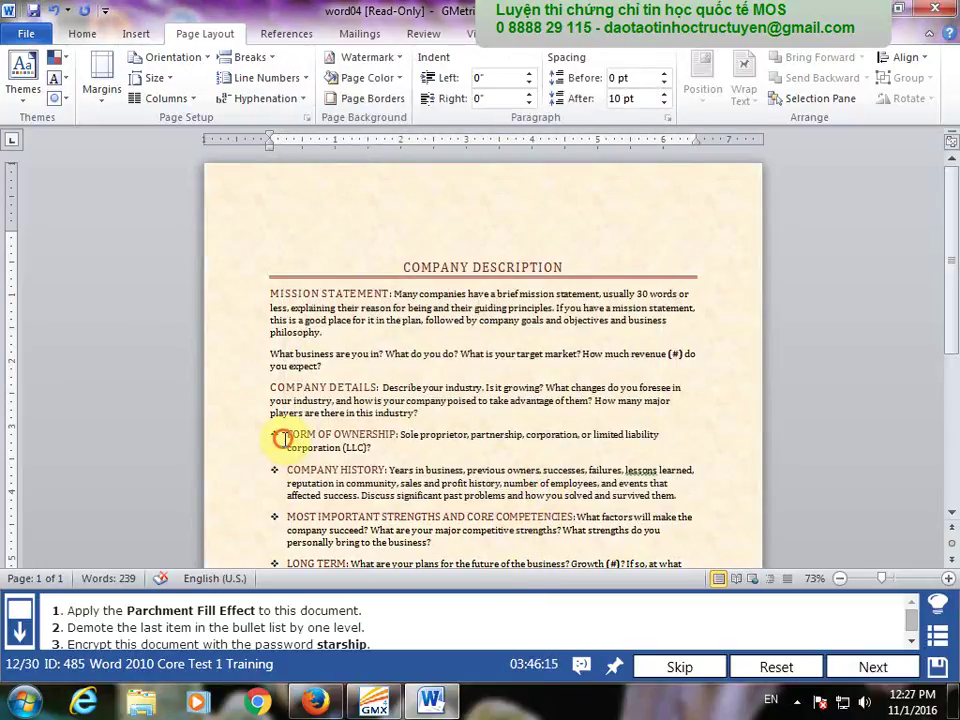
mouse_move(282, 438)
left_mouse_down()
mouse_move(397, 405)
mouse_move(438, 407)
left_mouse_up()
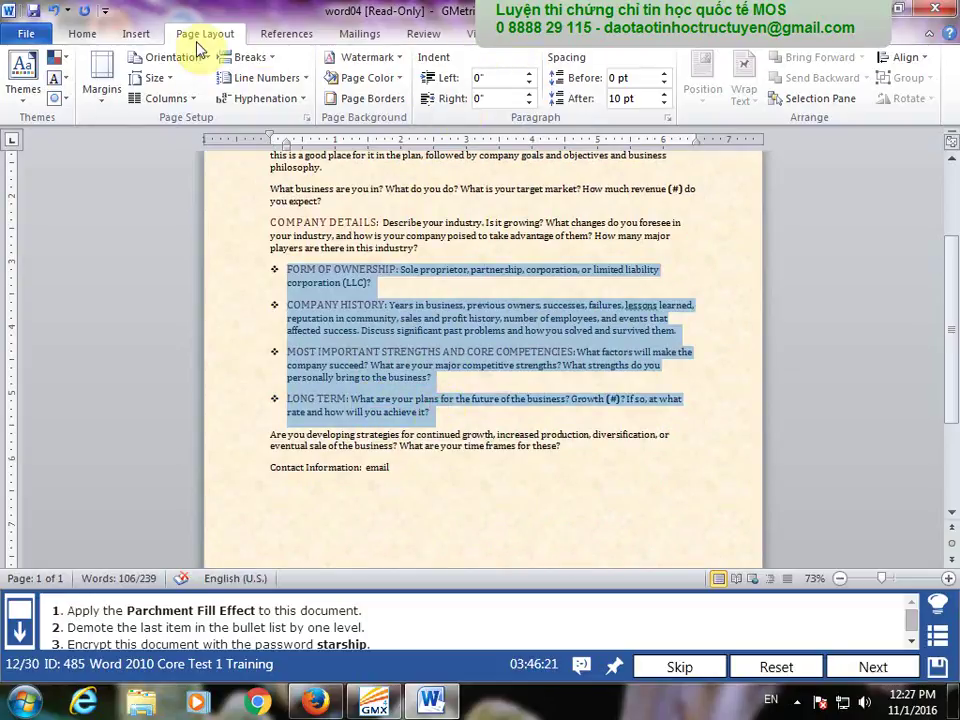
- View the bullet list in Outline view, then close Outline view and open the File Info page
left_click(84, 32)
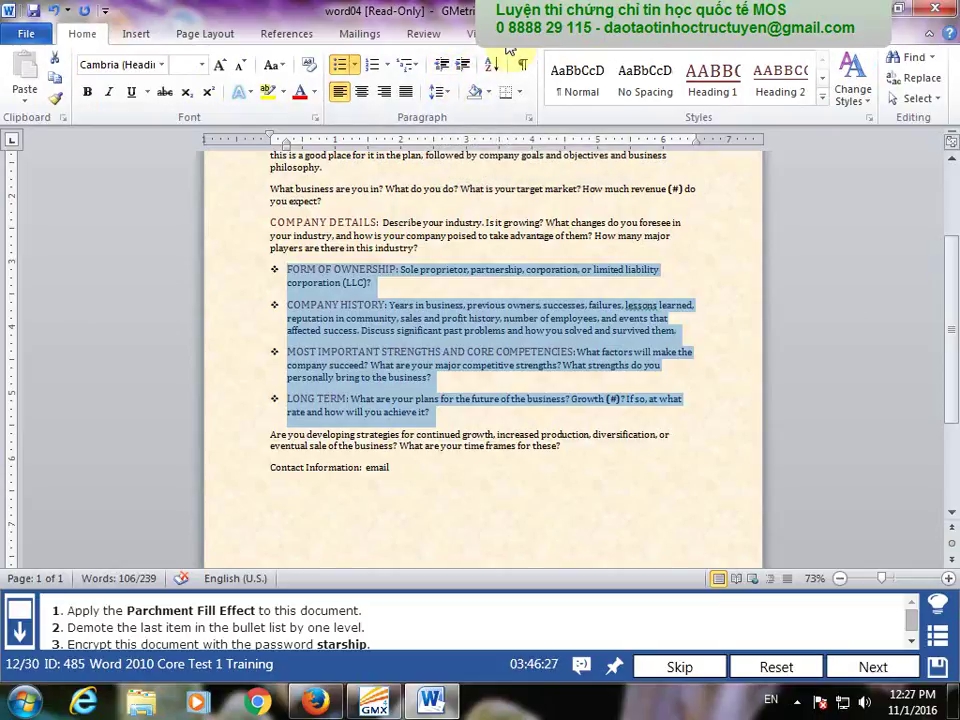
left_click(470, 33)
left_click(159, 75)
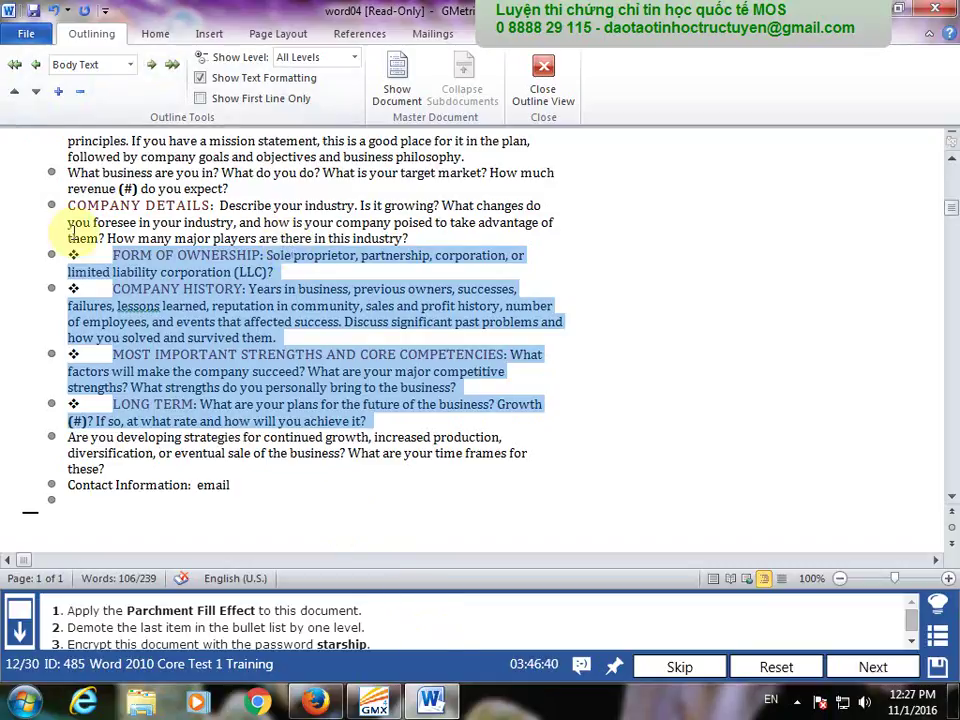
left_click(543, 78)
left_click(30, 40)
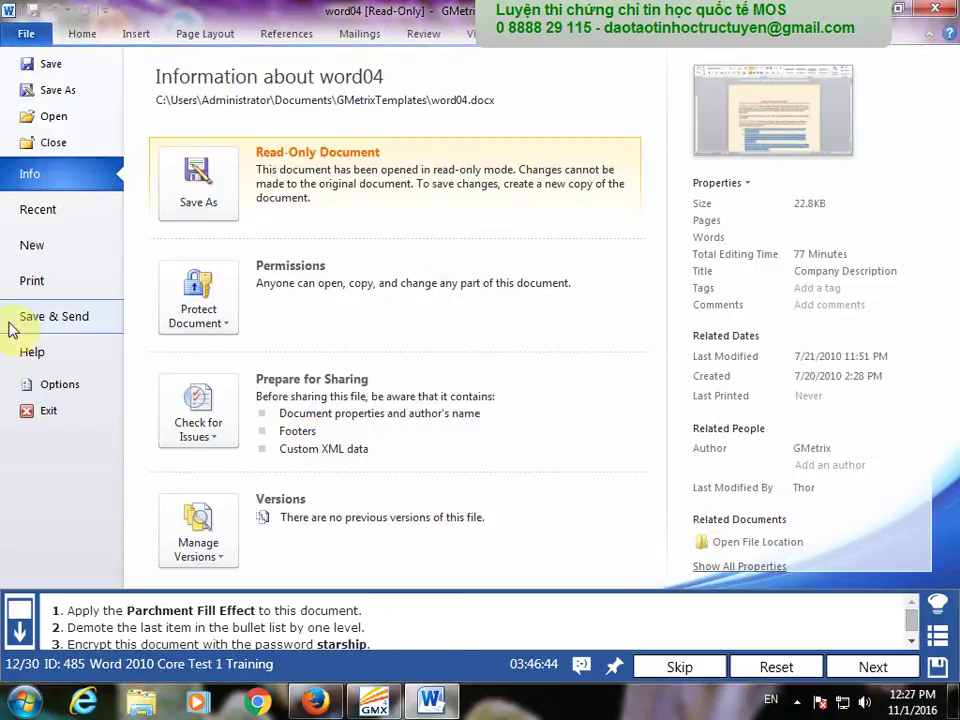
- Encrypt the document with a confirmed password, then submit and continue to question 13
left_click(230, 320)
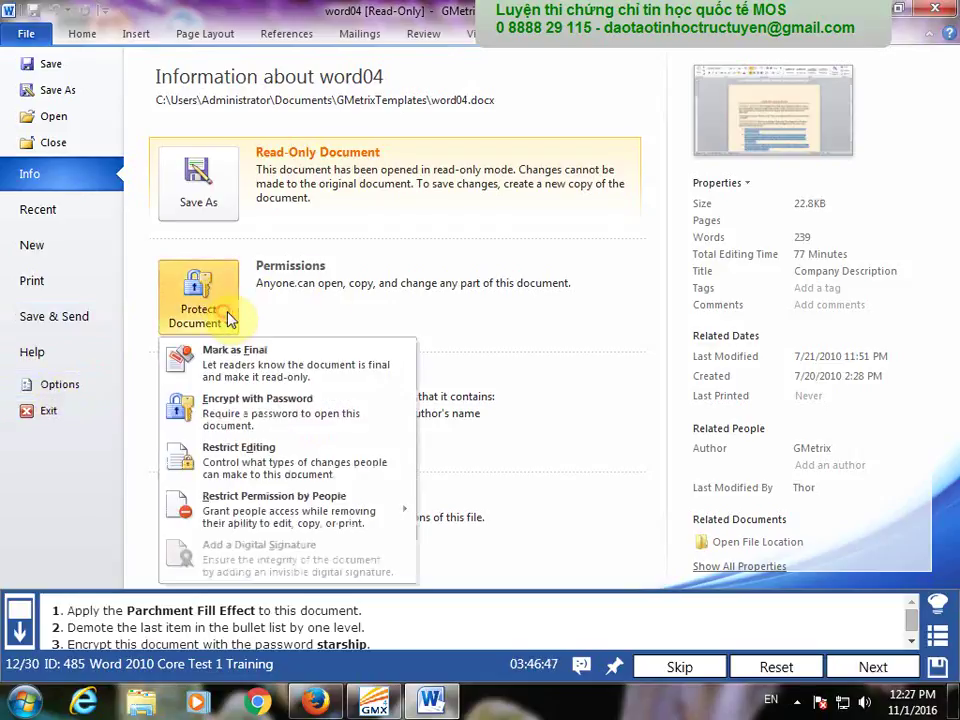
left_click(283, 412)
left_click(416, 276)
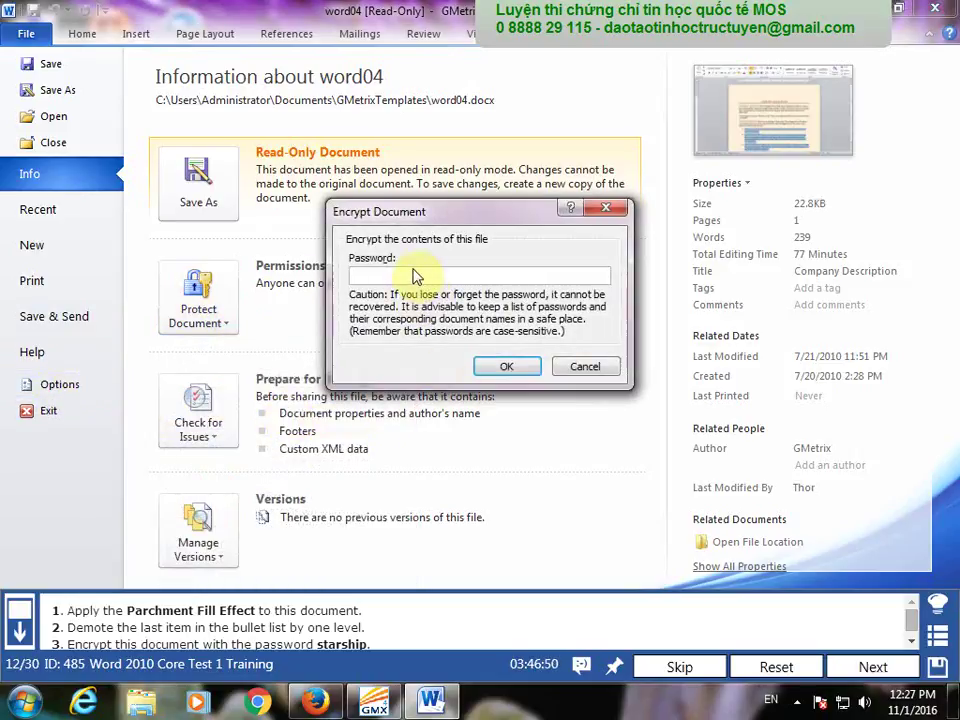
left_click(512, 367)
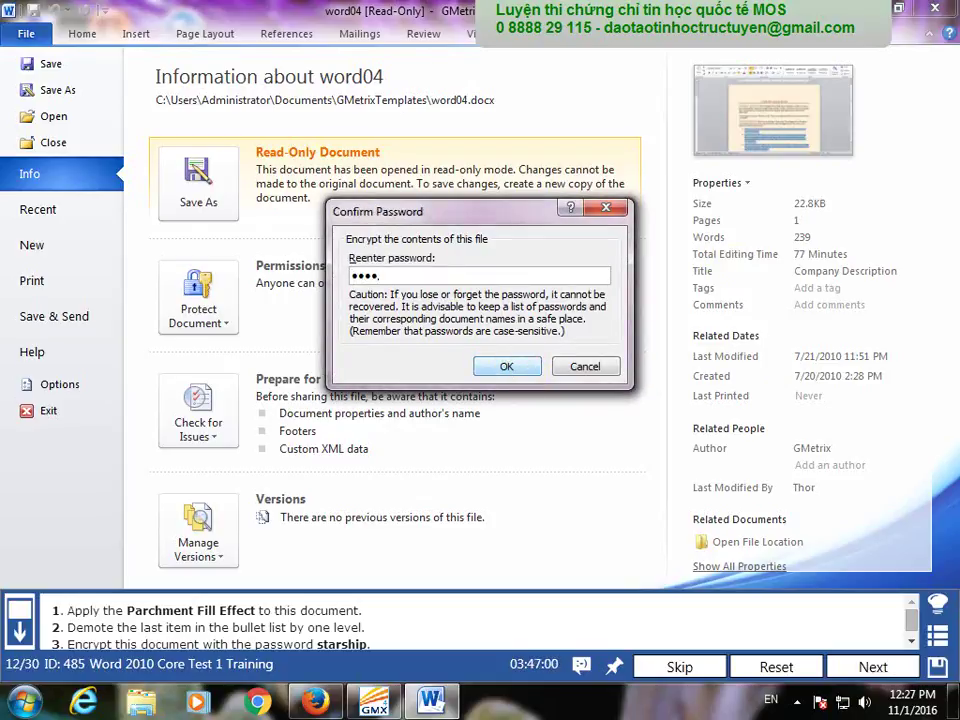
left_click(514, 368)
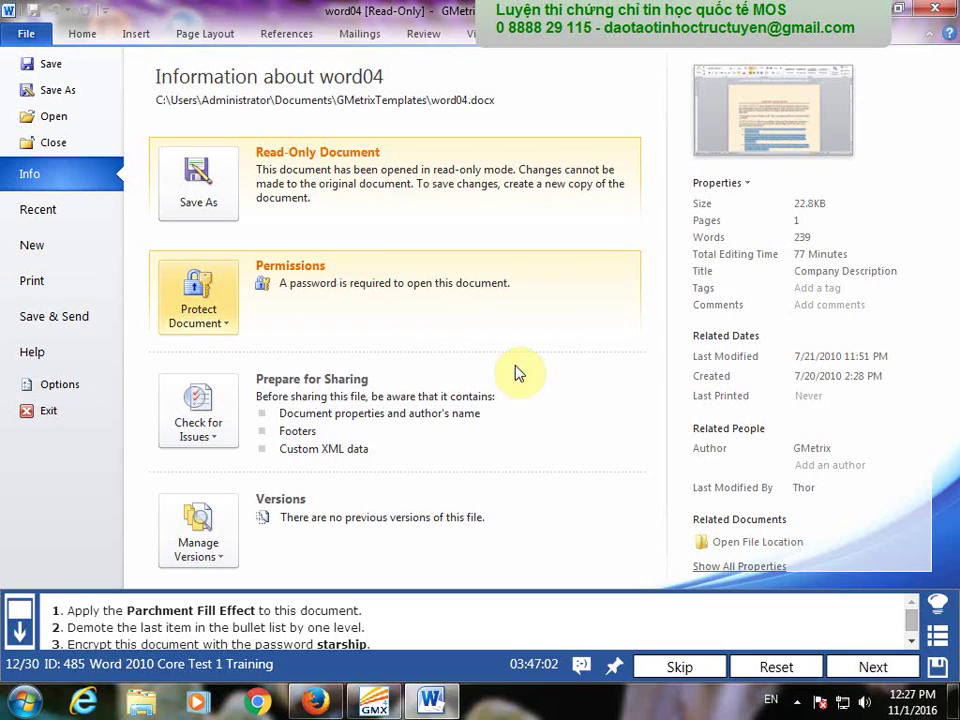
left_click(902, 666)
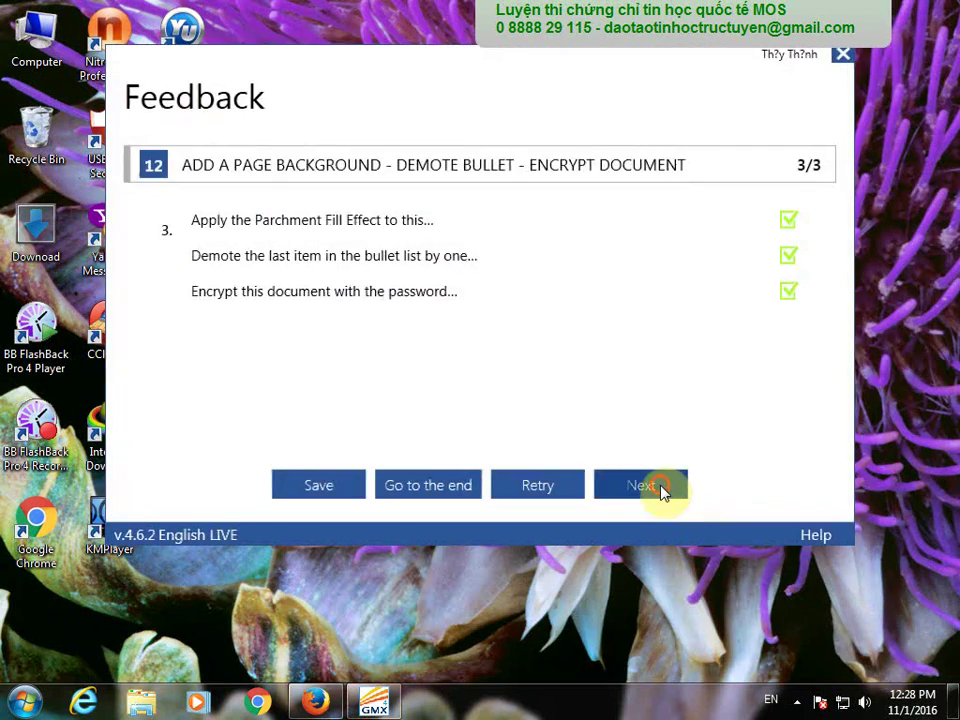
left_click(660, 490)
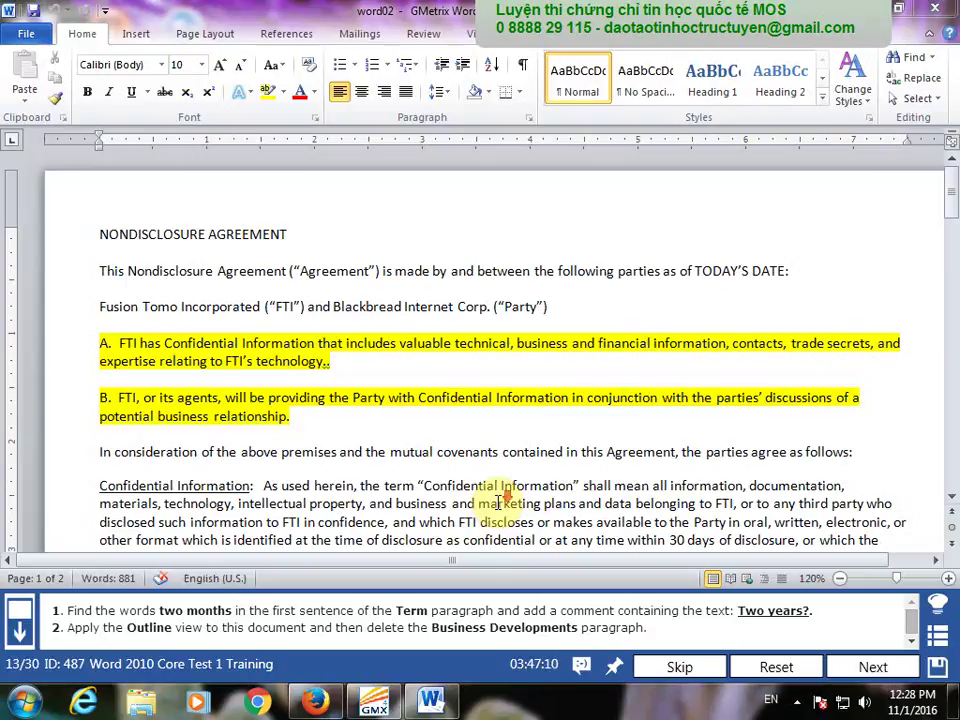
- Add the comment 'Two years?' to the words 'two months' in the Term paragraph
scroll(553, 510, "down", 2)
scroll(549, 512, "down", 1)
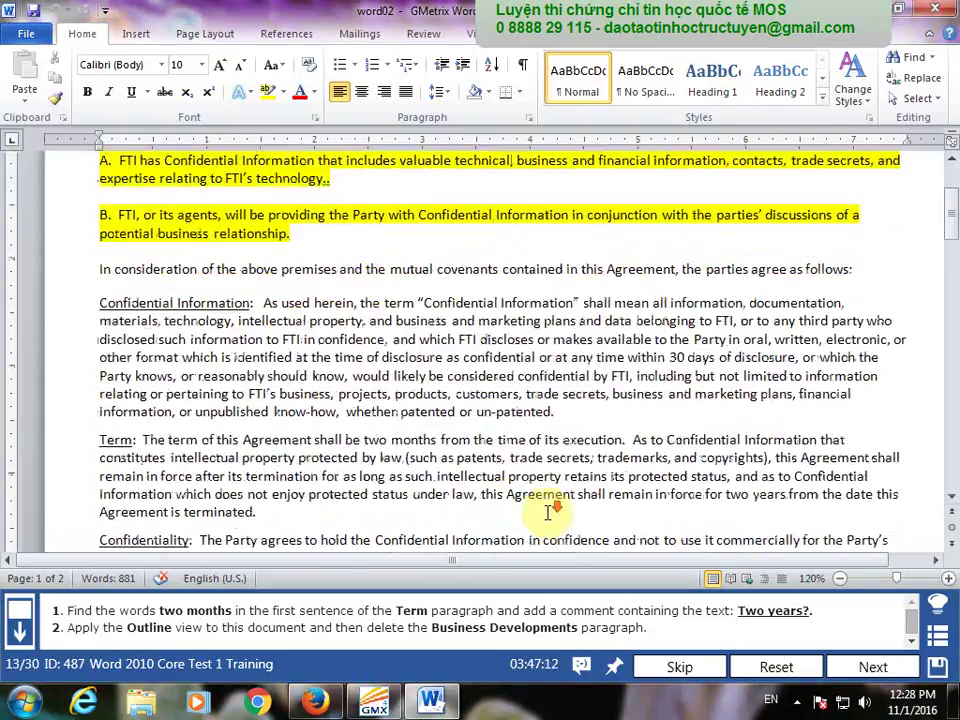
scroll(548, 512, "down", 2)
left_click_drag(366, 330, 428, 331)
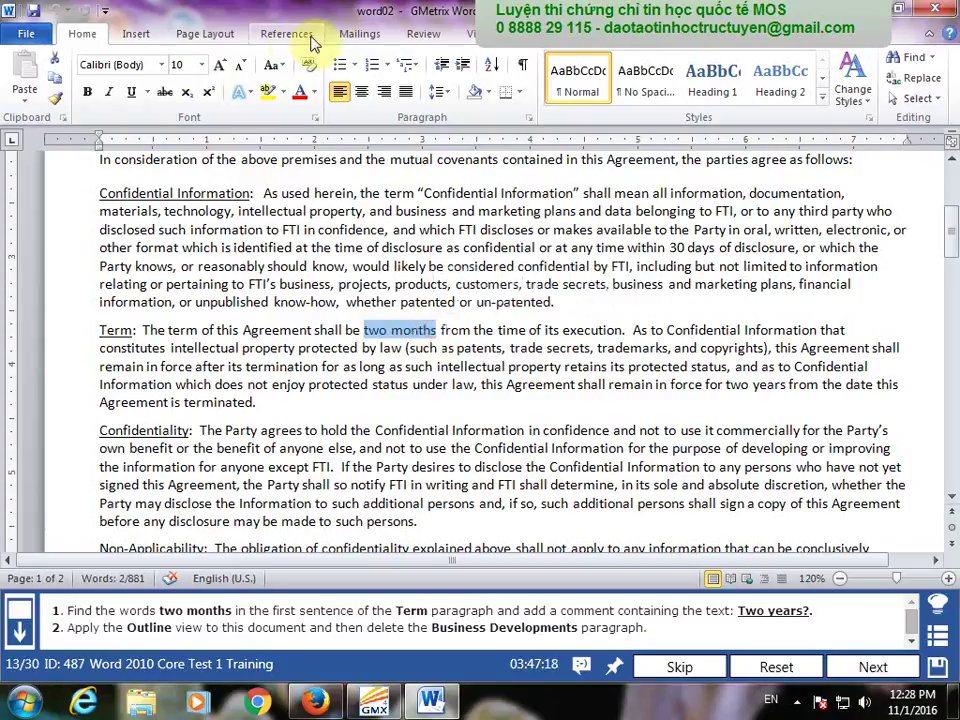
left_click(418, 34)
left_click(285, 72)
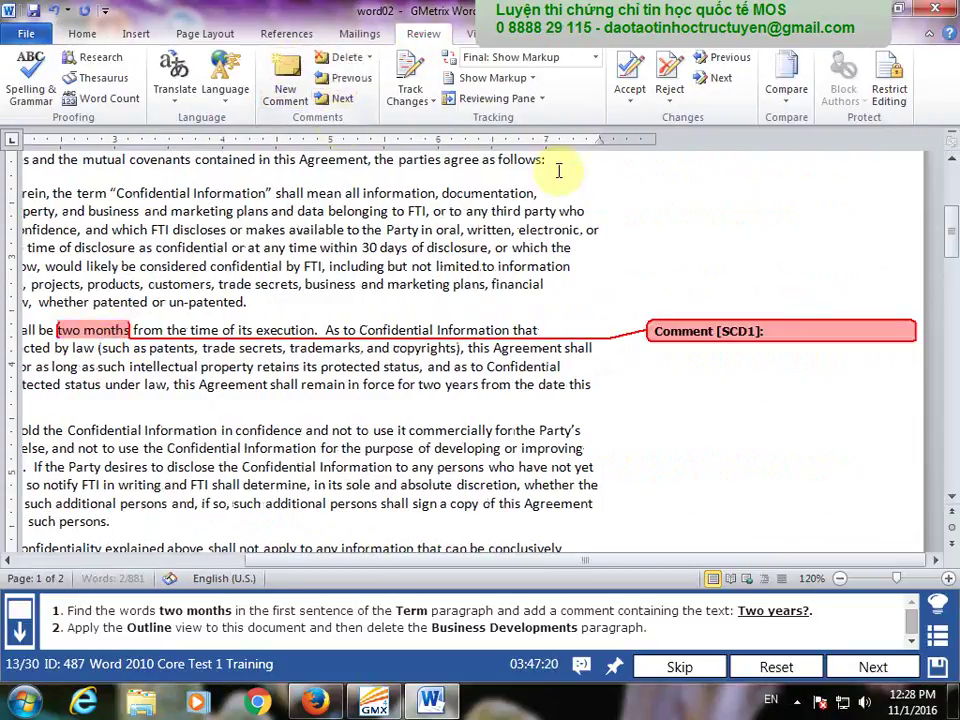
type("T")
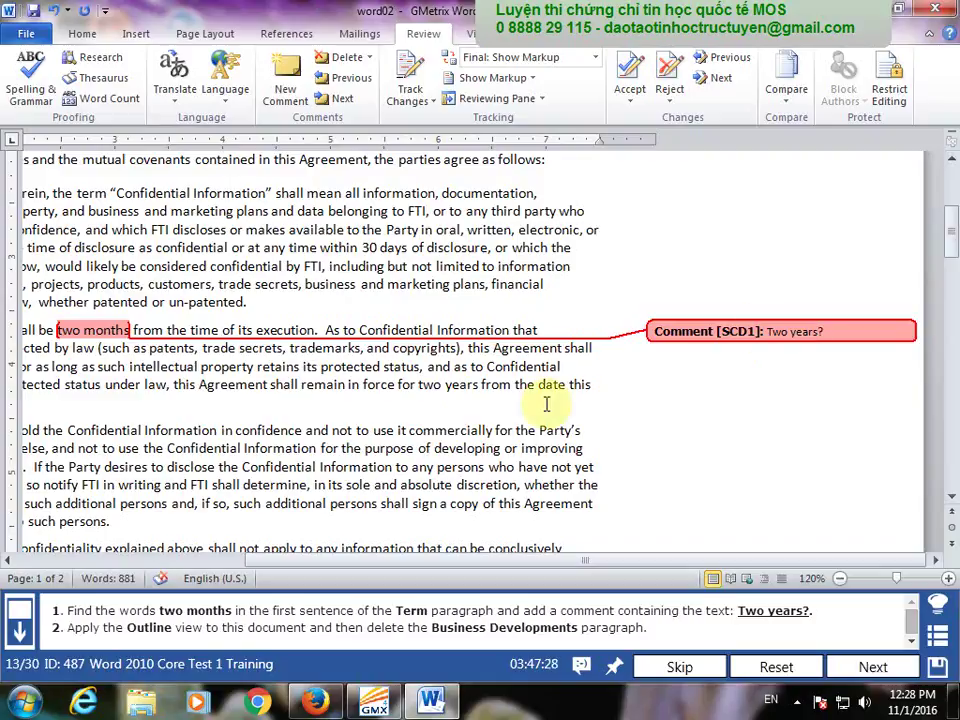
left_click(505, 428)
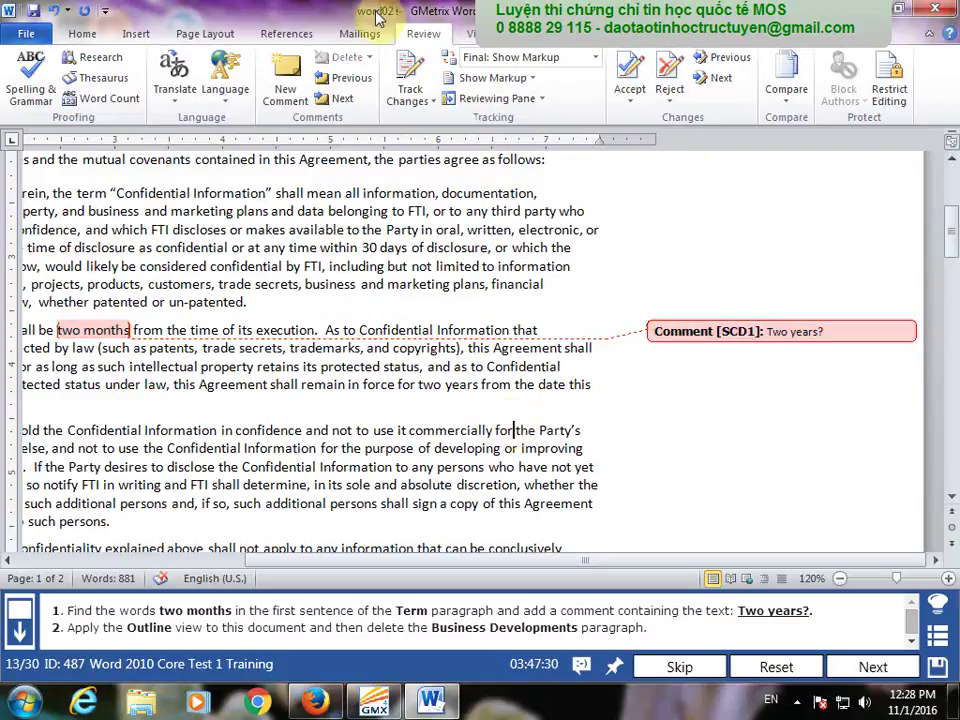
- In Outline view, delete the Business Developments paragraph, then submit and move to the next task
left_click(476, 33)
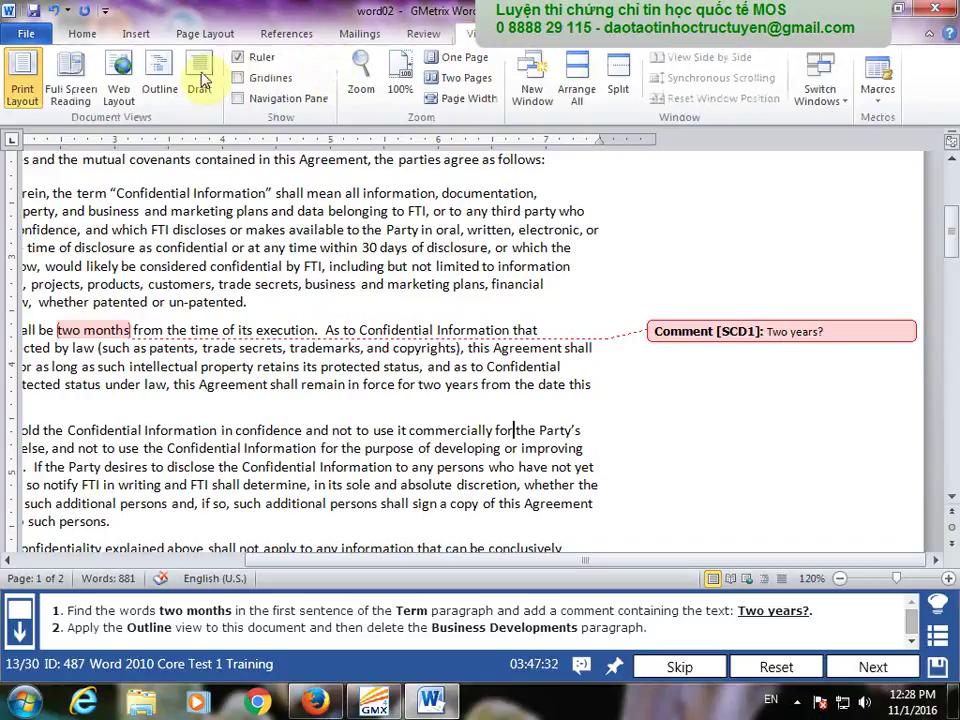
left_click(152, 64)
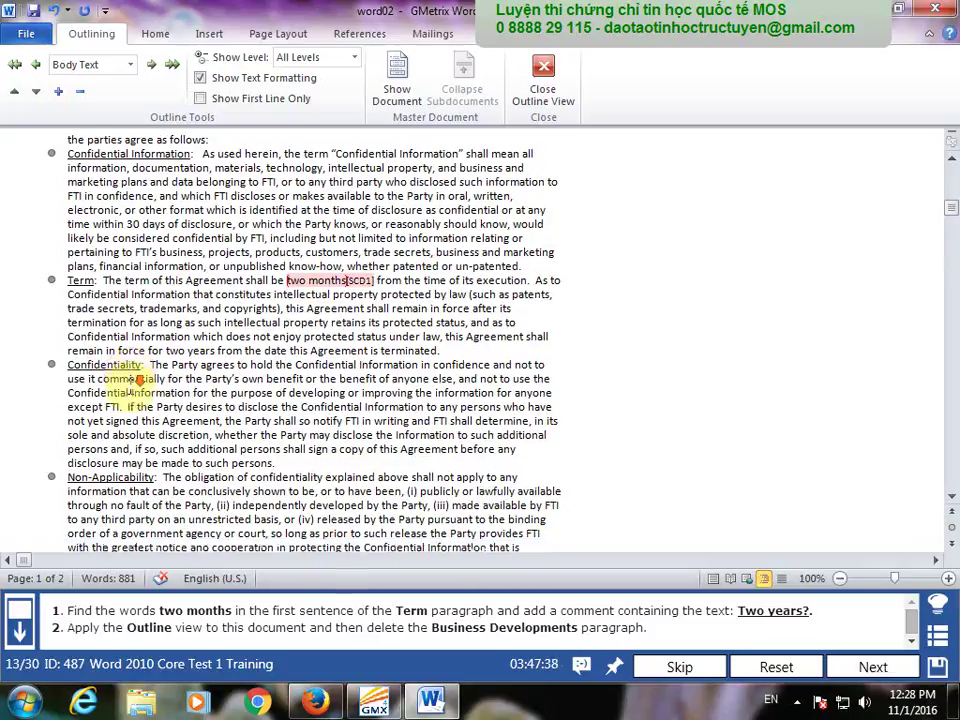
scroll(130, 388, "down", 9)
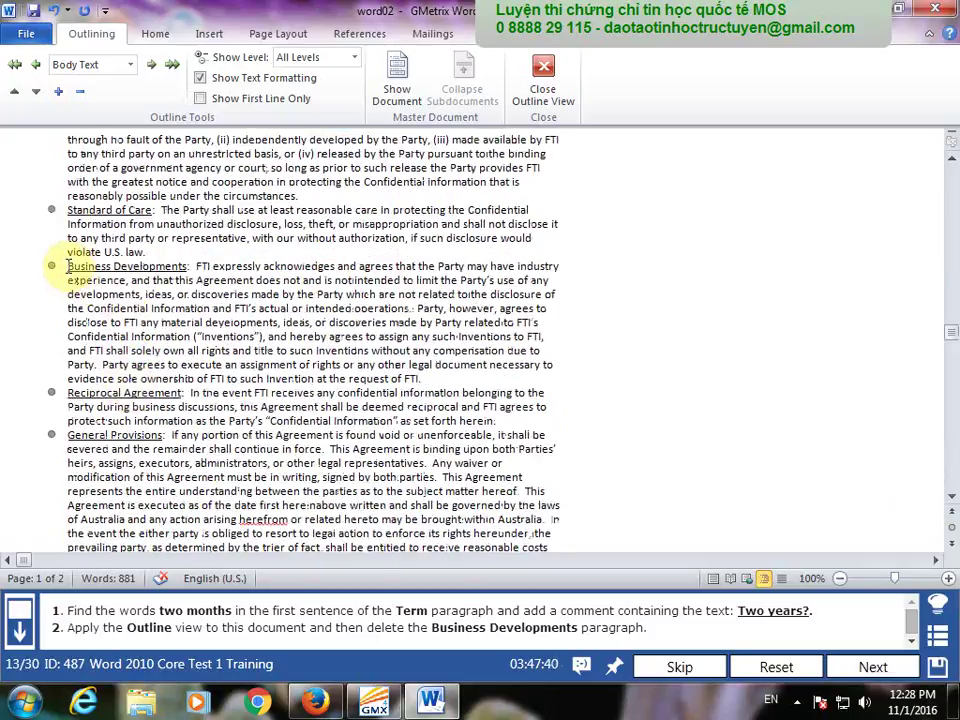
left_click_drag(67, 266, 428, 374)
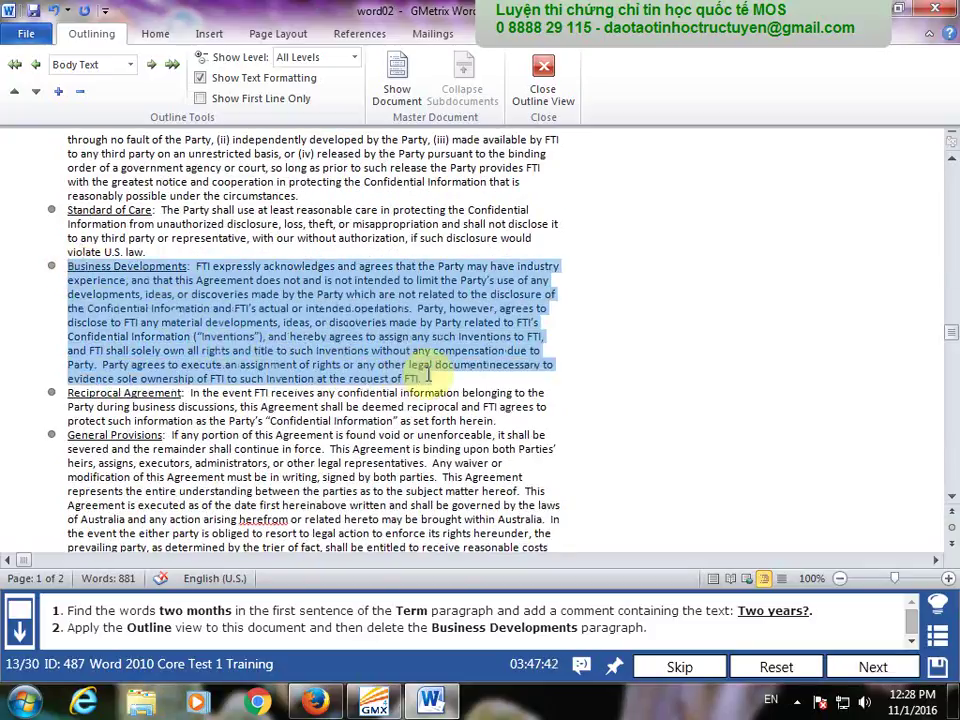
key("Delete")
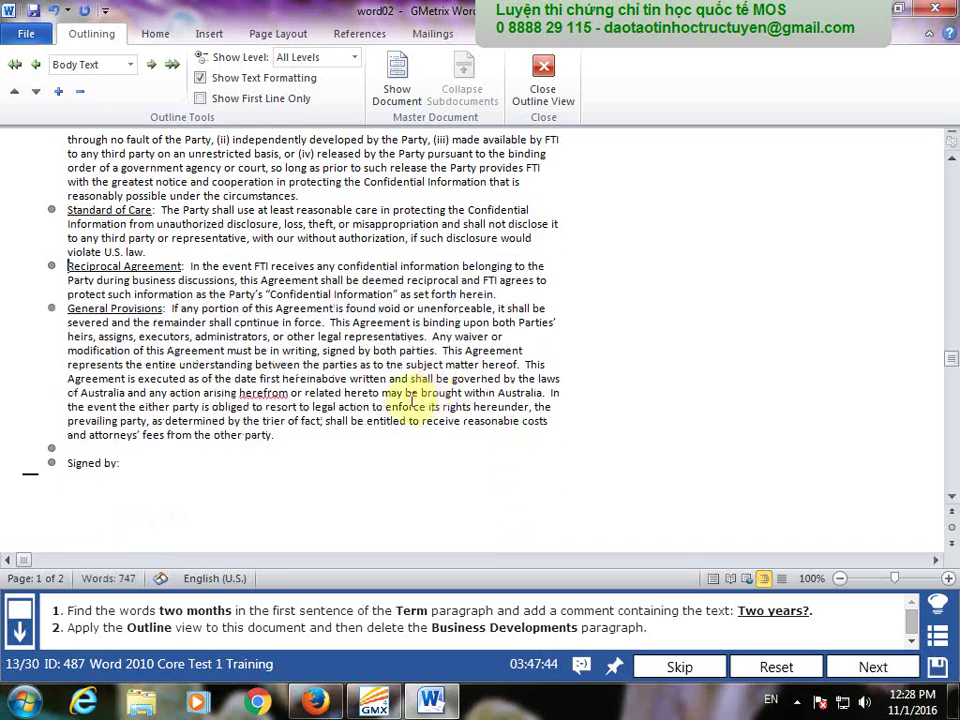
left_click(870, 668)
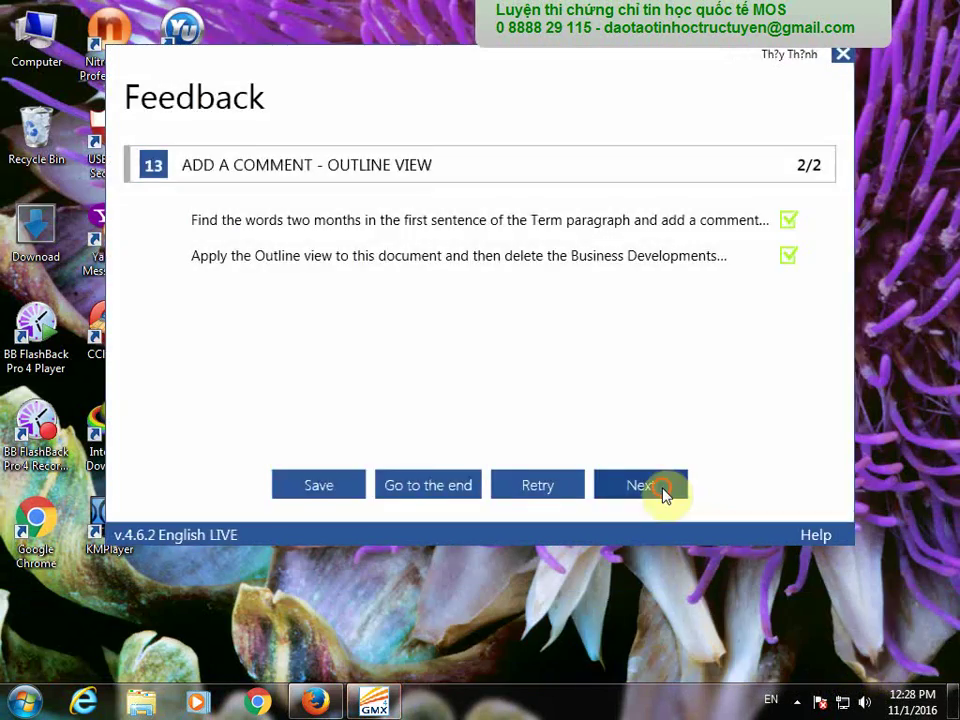
left_click(662, 490)
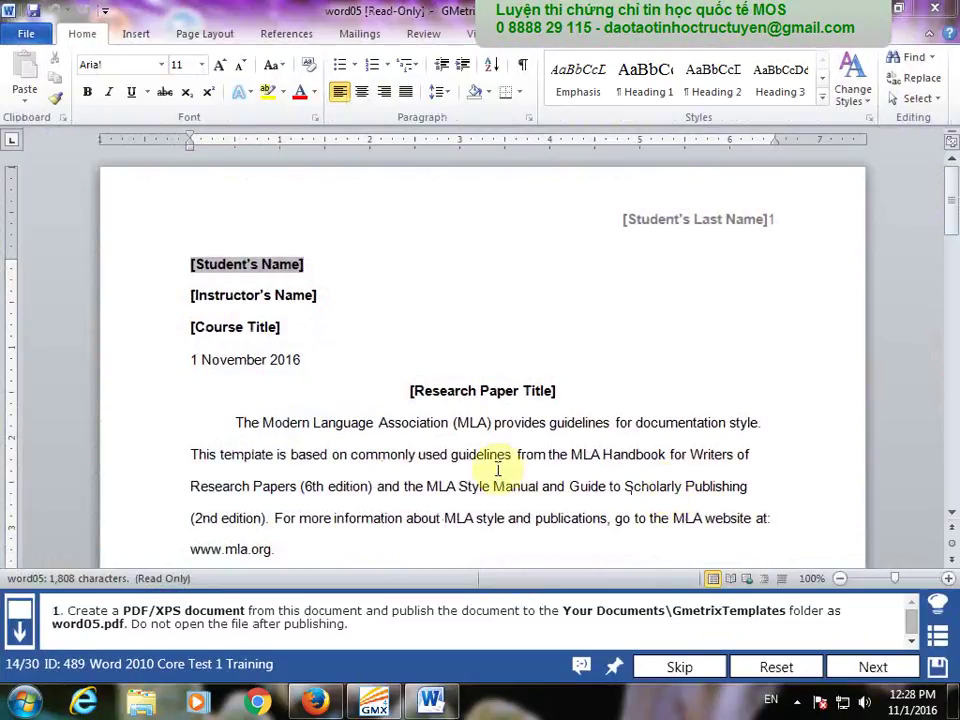
- Publish the document as word05.pdf in GMetrixTemplates, then close the opened PDF
left_click(35, 38)
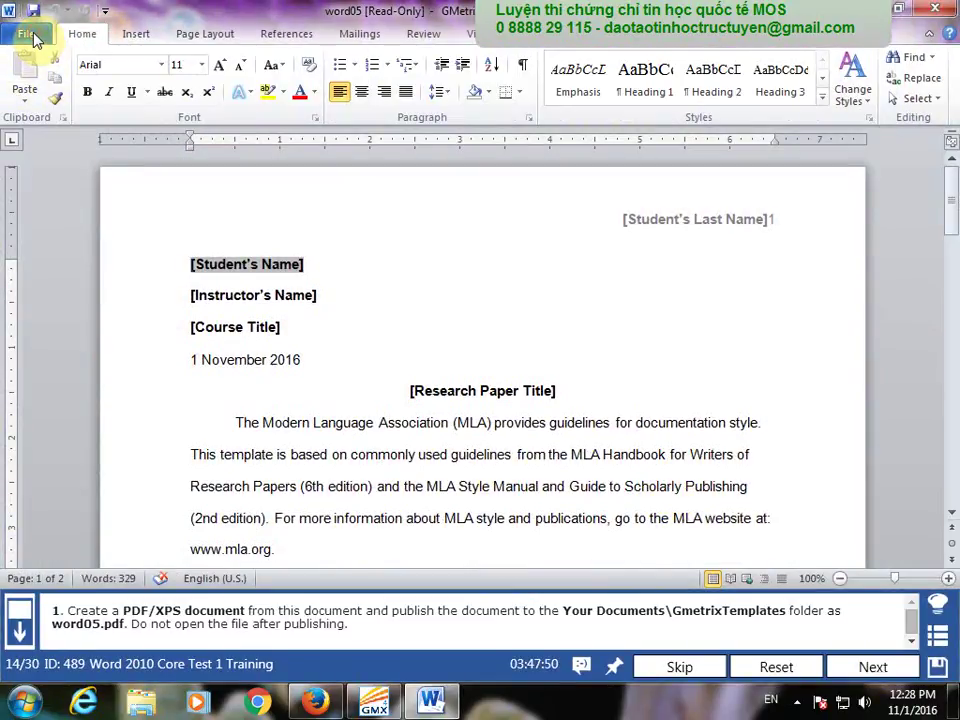
left_click(35, 38)
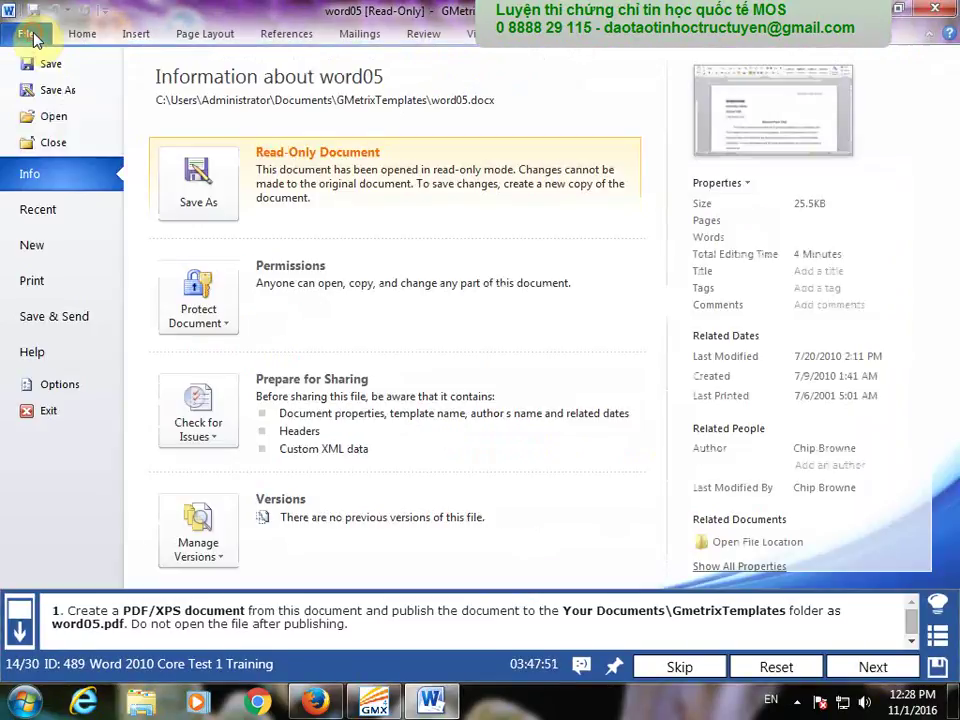
left_click(52, 100)
left_click(255, 343)
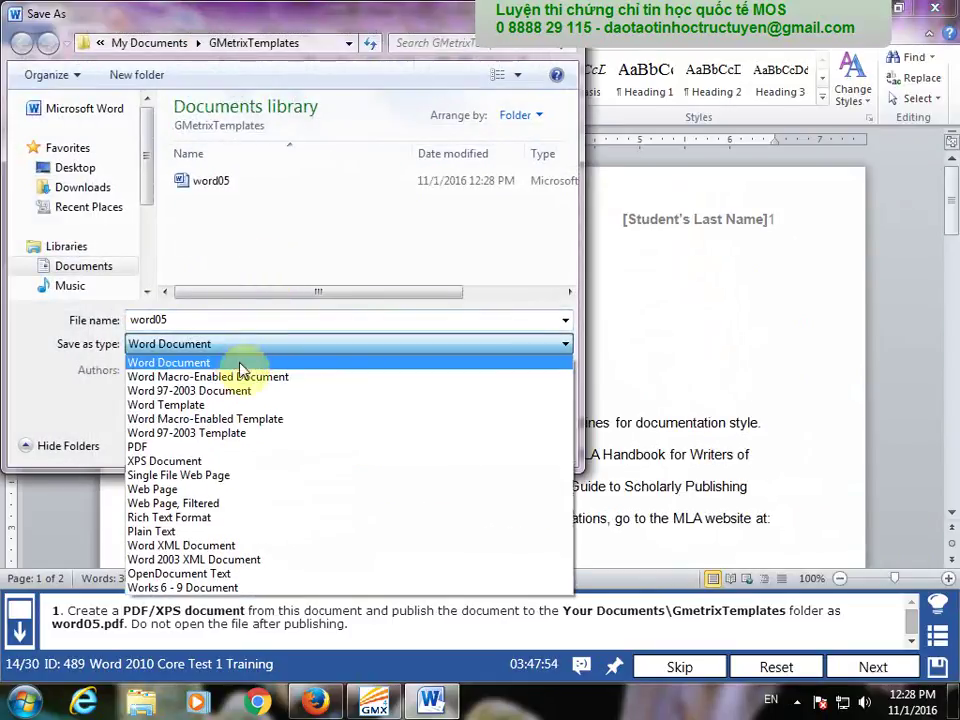
left_click(207, 448)
double_click(202, 318)
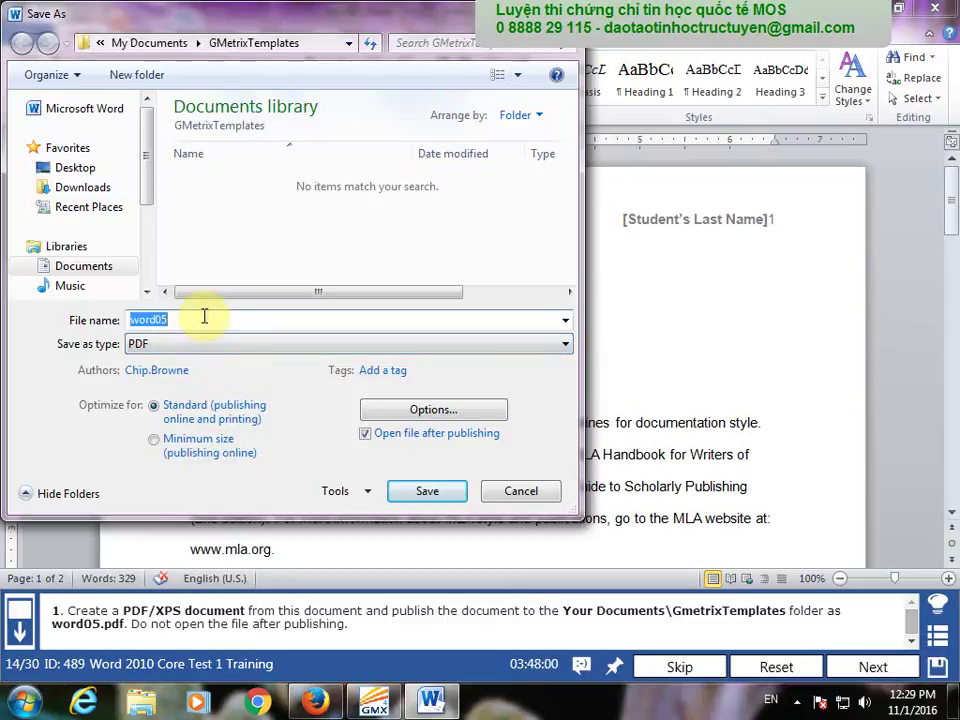
left_click(446, 508)
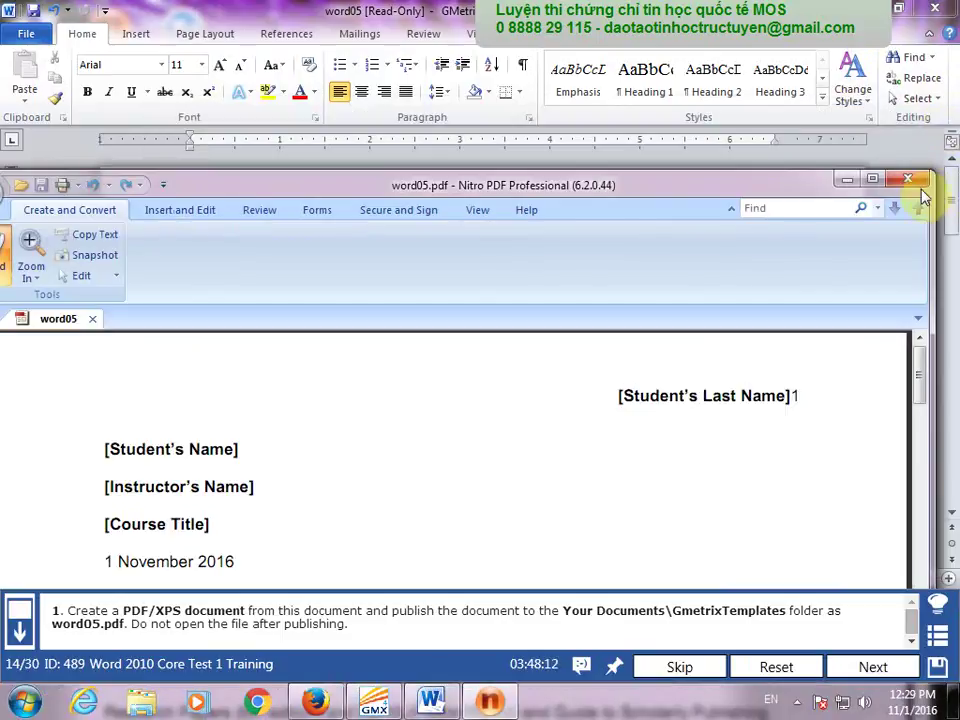
left_click(924, 185)
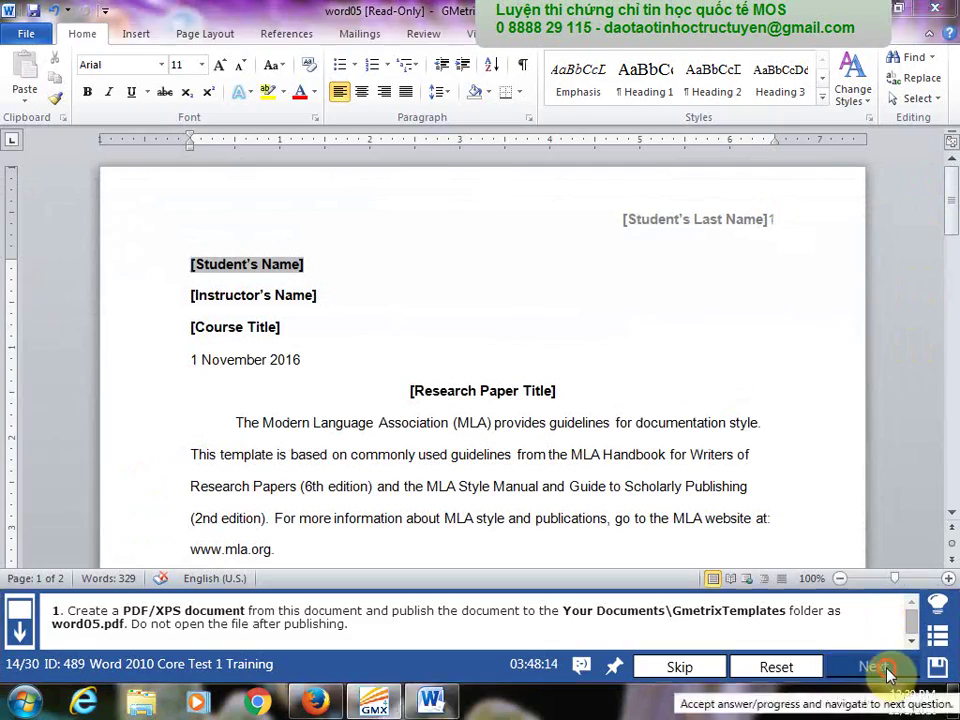
- Submit the PDF task, advance to task 15, and use Go To to jump to the 'quote' bookmark
left_click(876, 667)
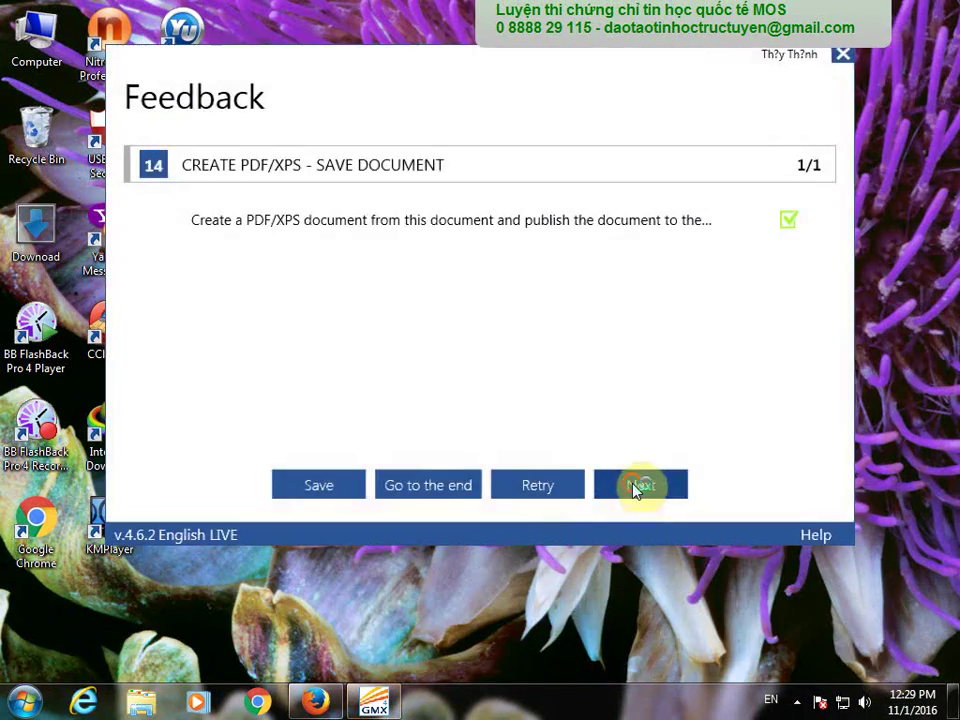
left_click(640, 487)
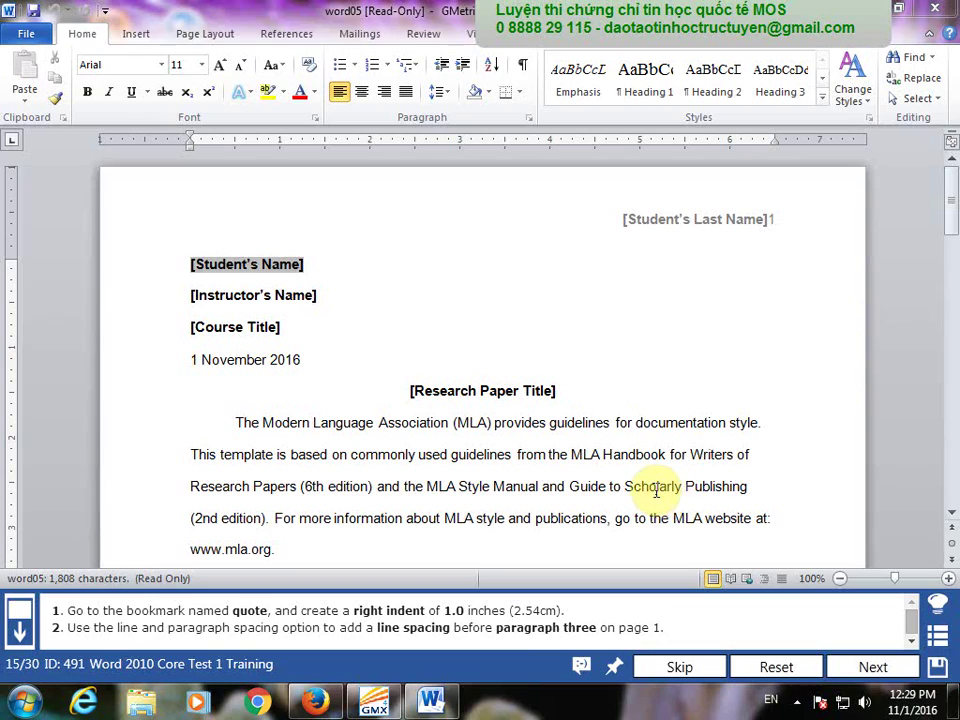
left_click(930, 57)
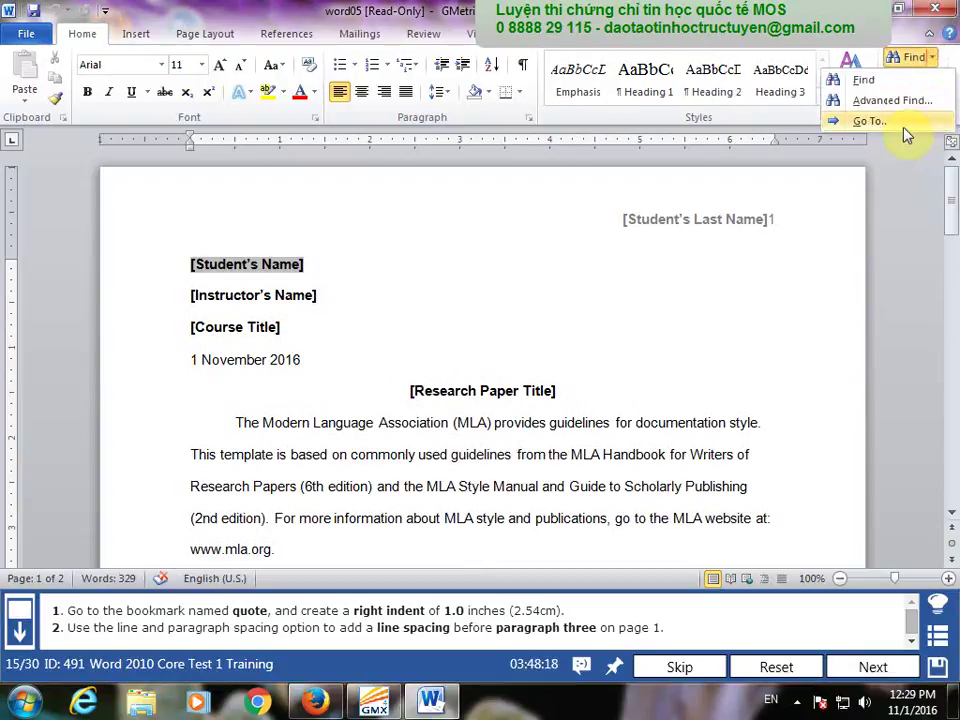
left_click(912, 122)
left_click(258, 297)
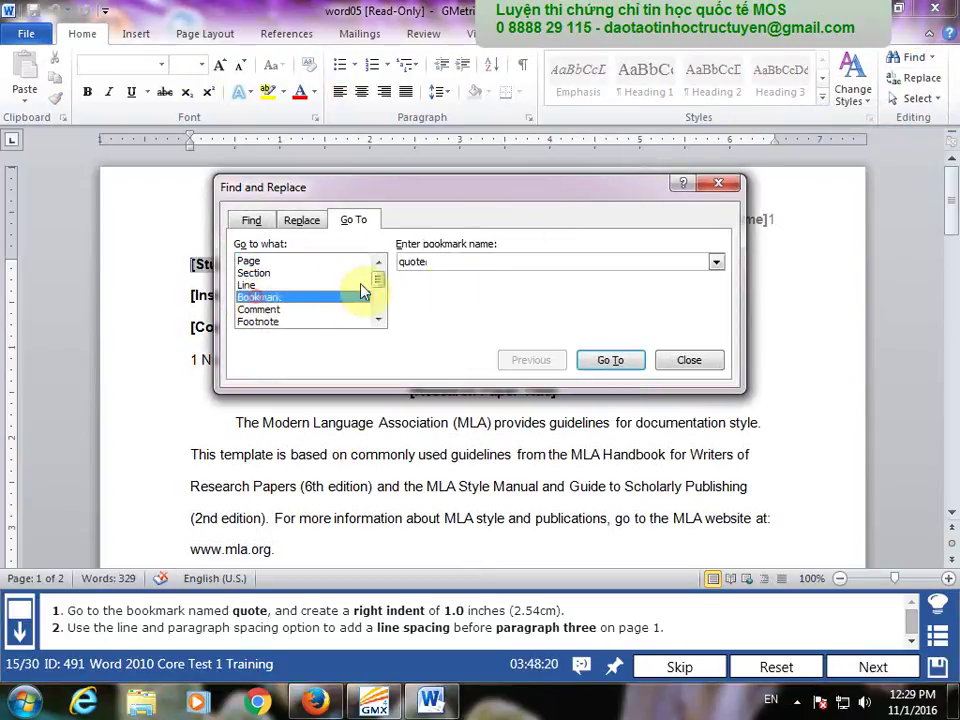
left_click(620, 355)
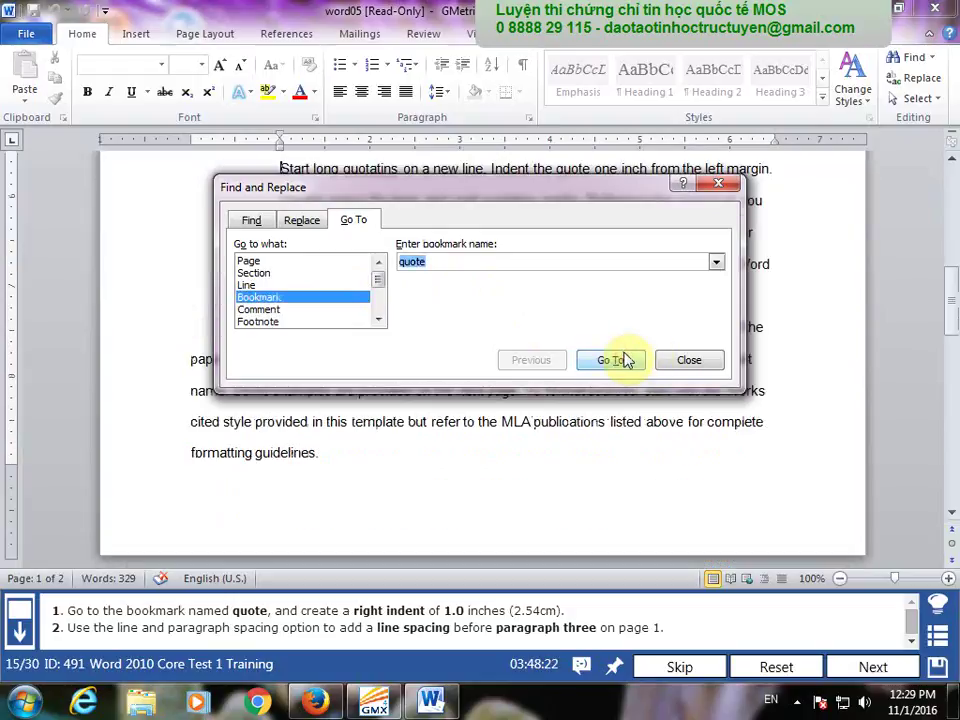
left_click(692, 360)
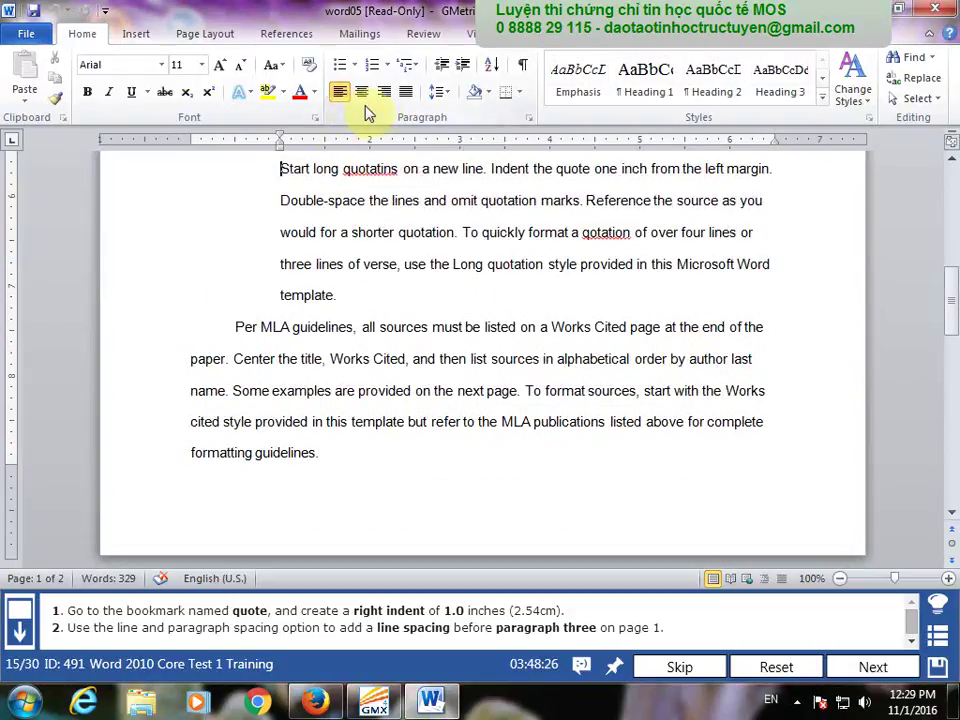
- Set the quotation paragraph's right indent to 1 inch in the Paragraph dialog
left_click(528, 120)
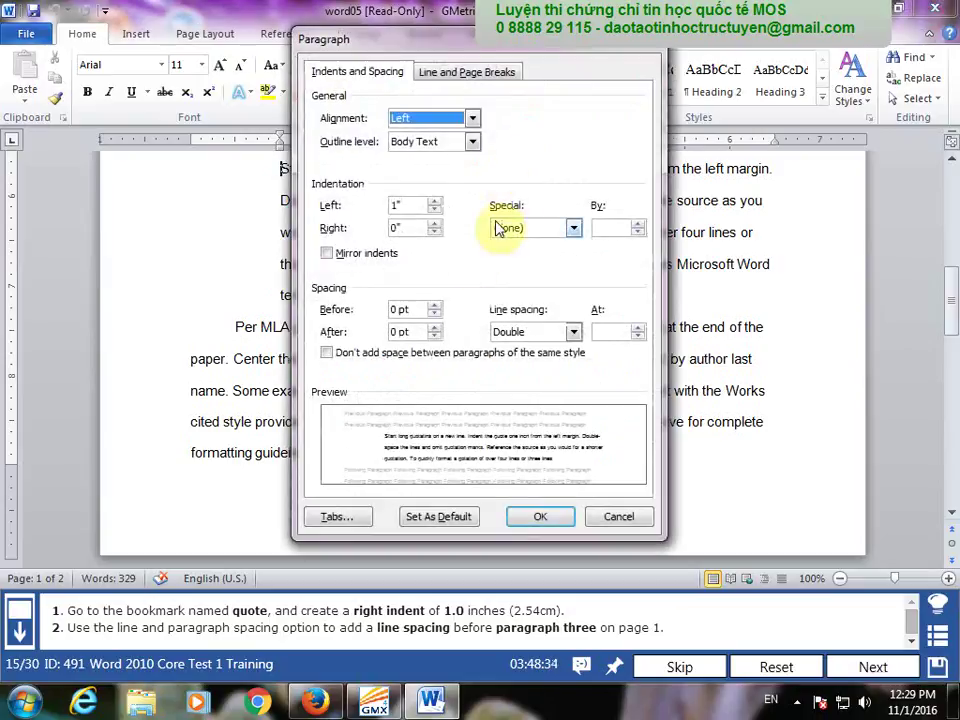
double_click(414, 229)
type("1")
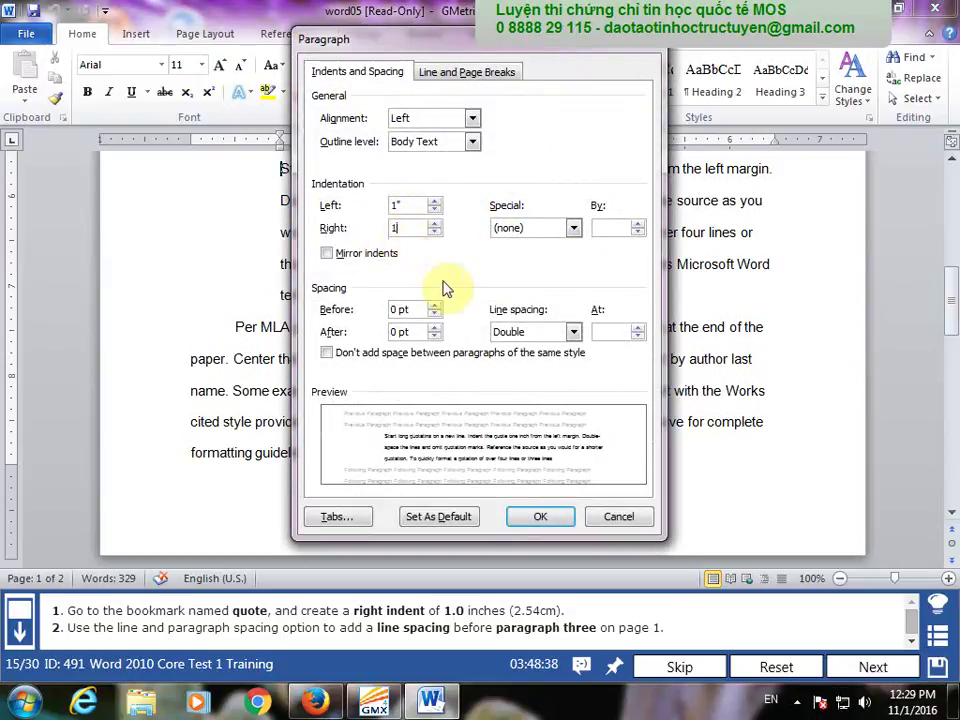
left_click(538, 517)
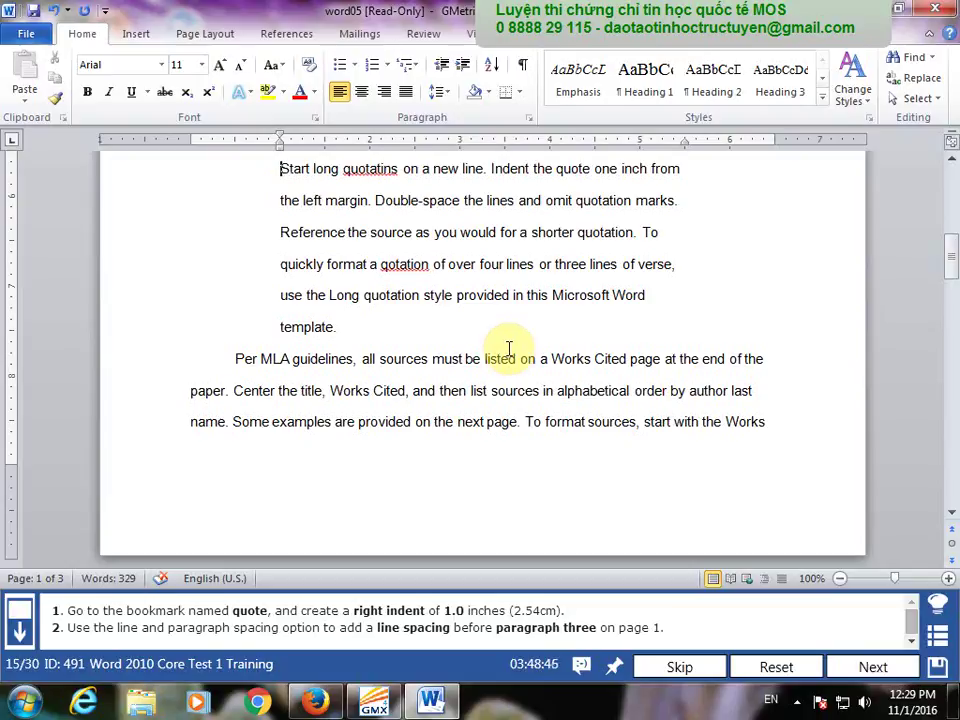
scroll(506, 348, "up", 1)
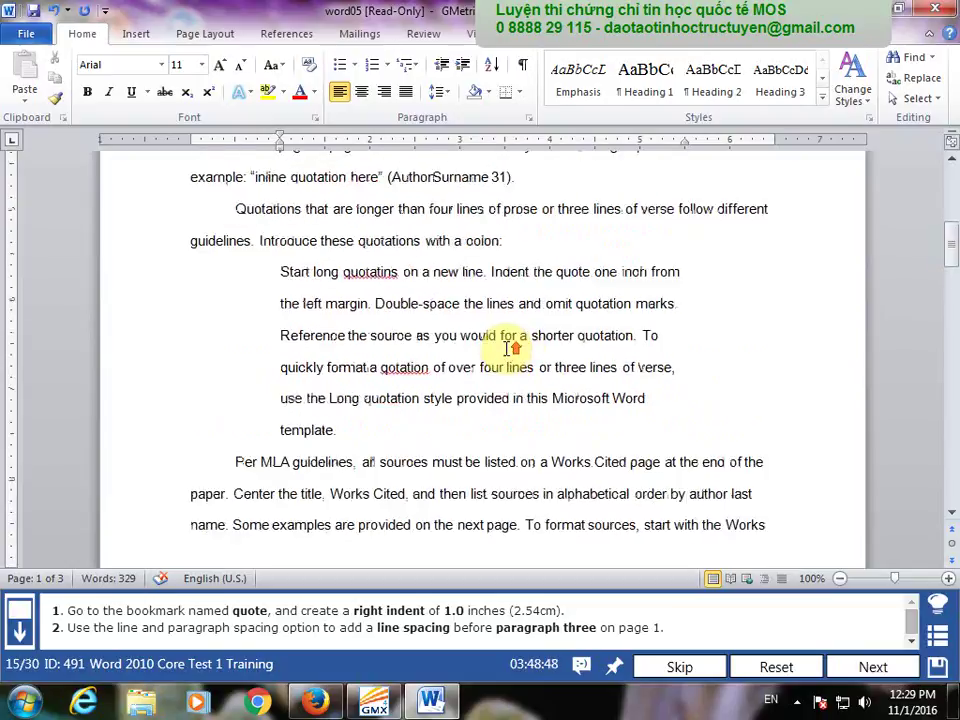
scroll(499, 343, "up", 2)
scroll(482, 343, "up", 2)
scroll(450, 360, "down", 3)
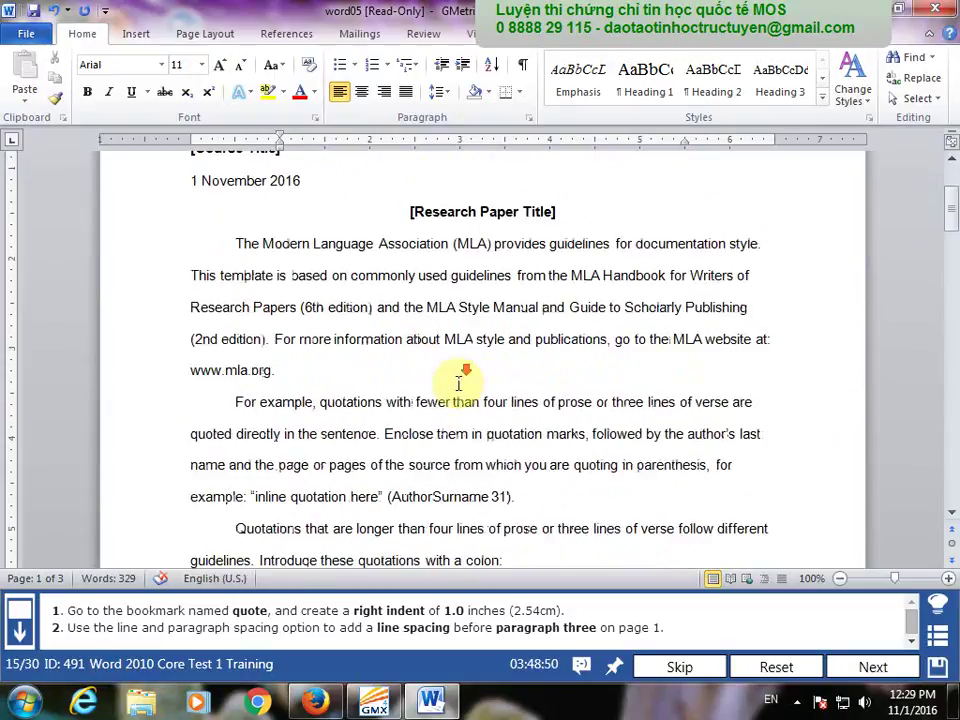
scroll(412, 425, "down", 1)
scroll(380, 420, "down", 1)
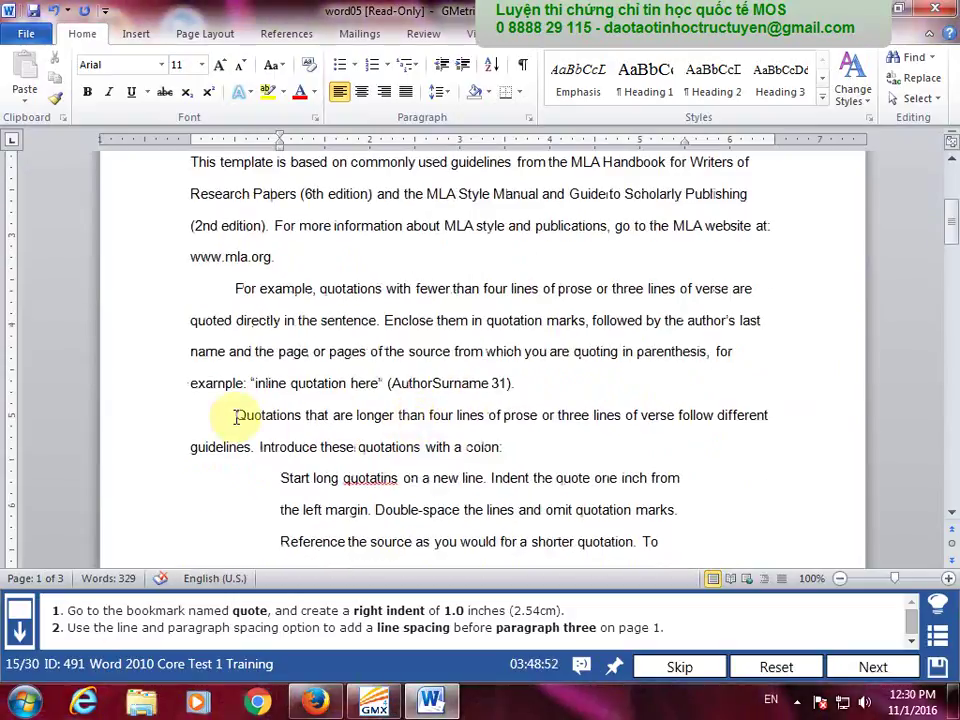
- Give the 'Quotations that are longer' paragraph 12 pt spacing before, then submit and advance to task 16
left_click_drag(247, 418, 520, 446)
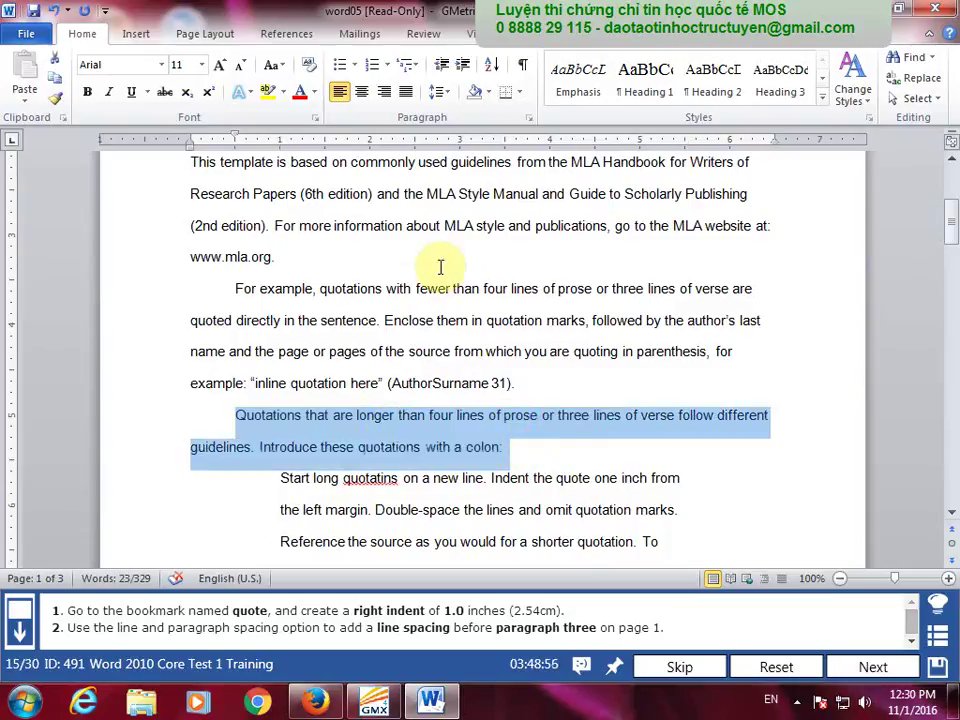
left_click(529, 117)
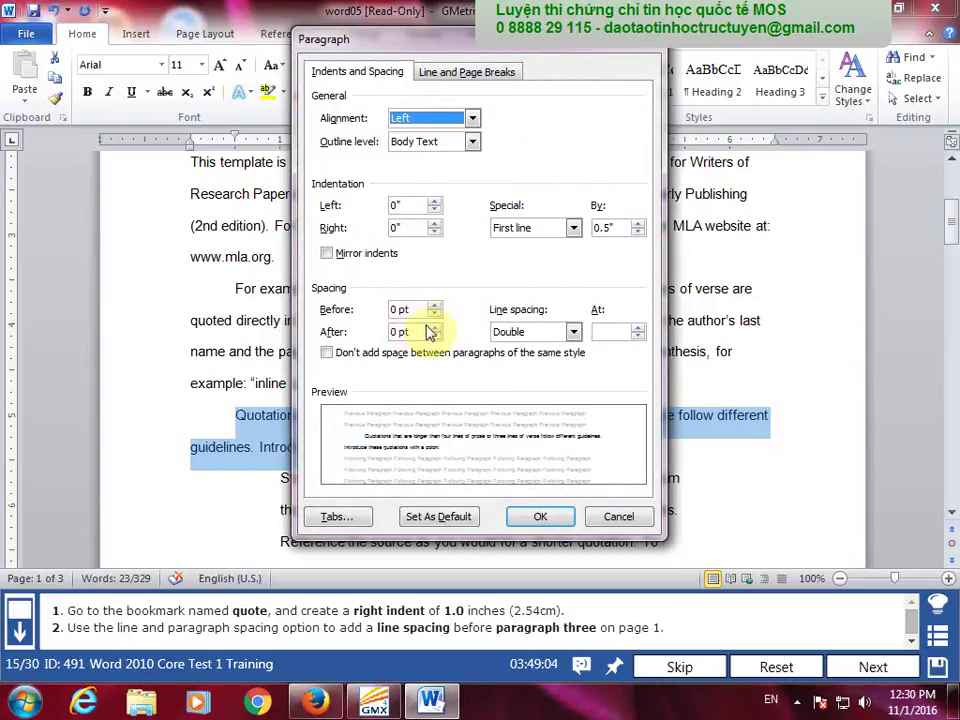
left_click(427, 328)
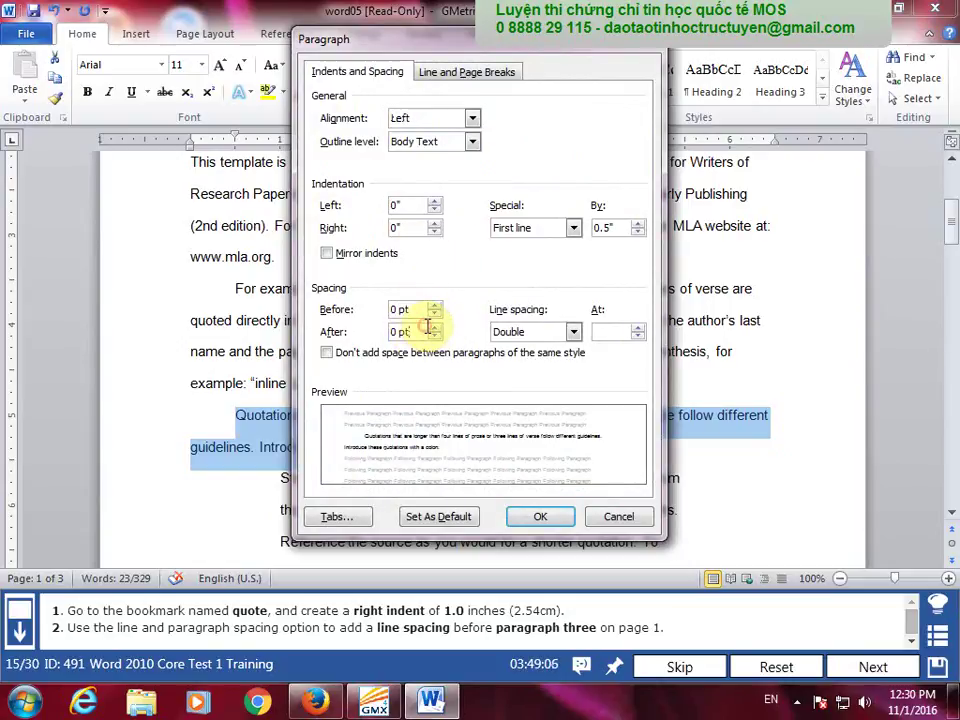
left_click_drag(419, 311, 340, 318)
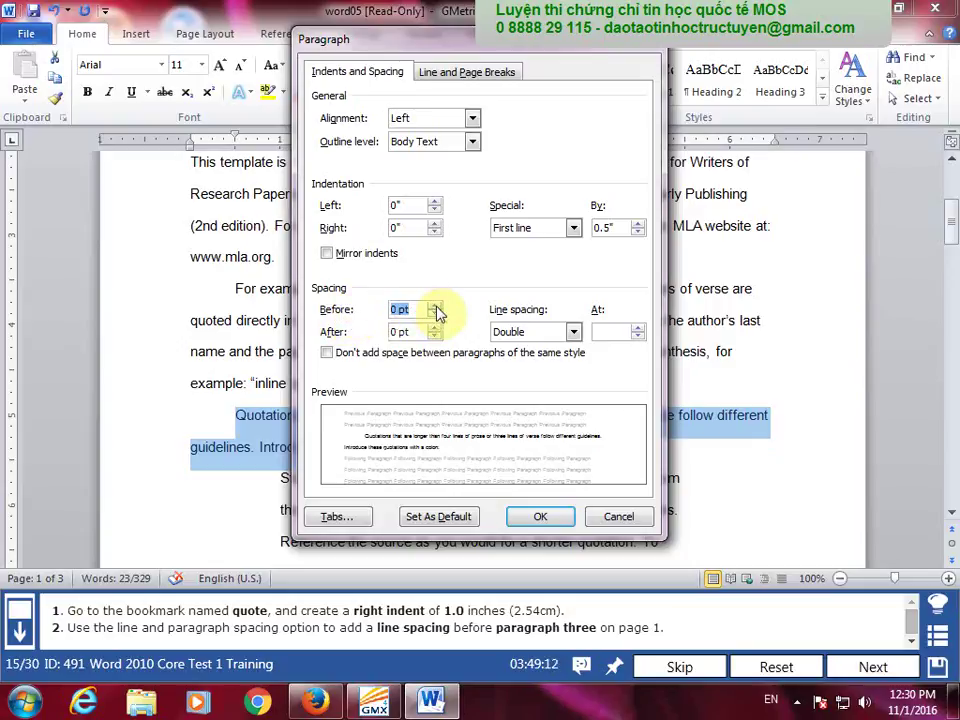
left_click(435, 306)
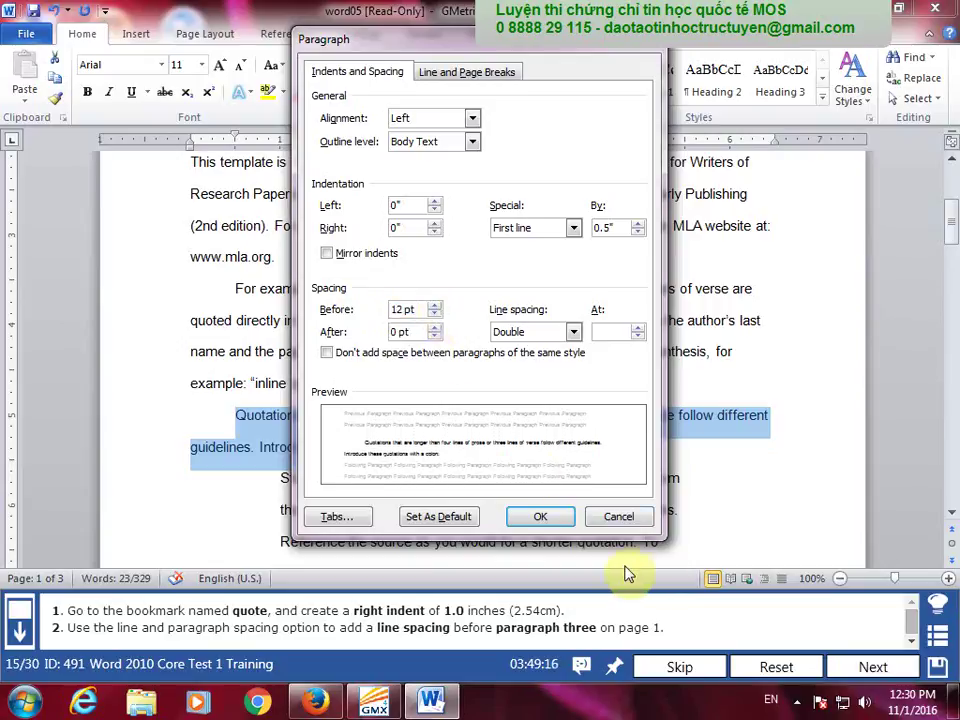
left_click(548, 516)
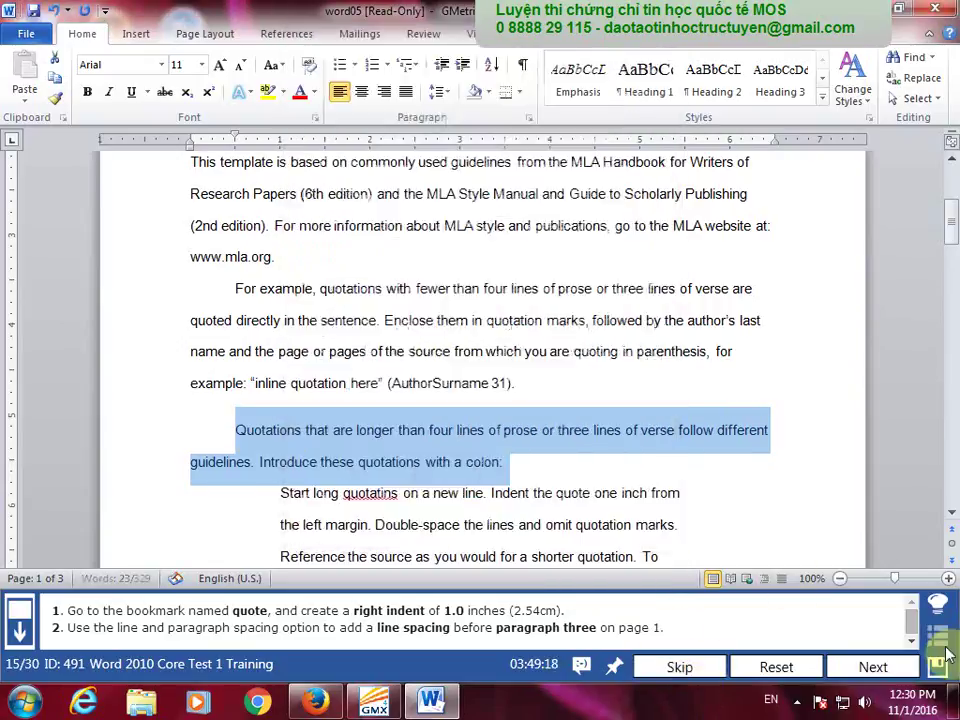
left_click(909, 668)
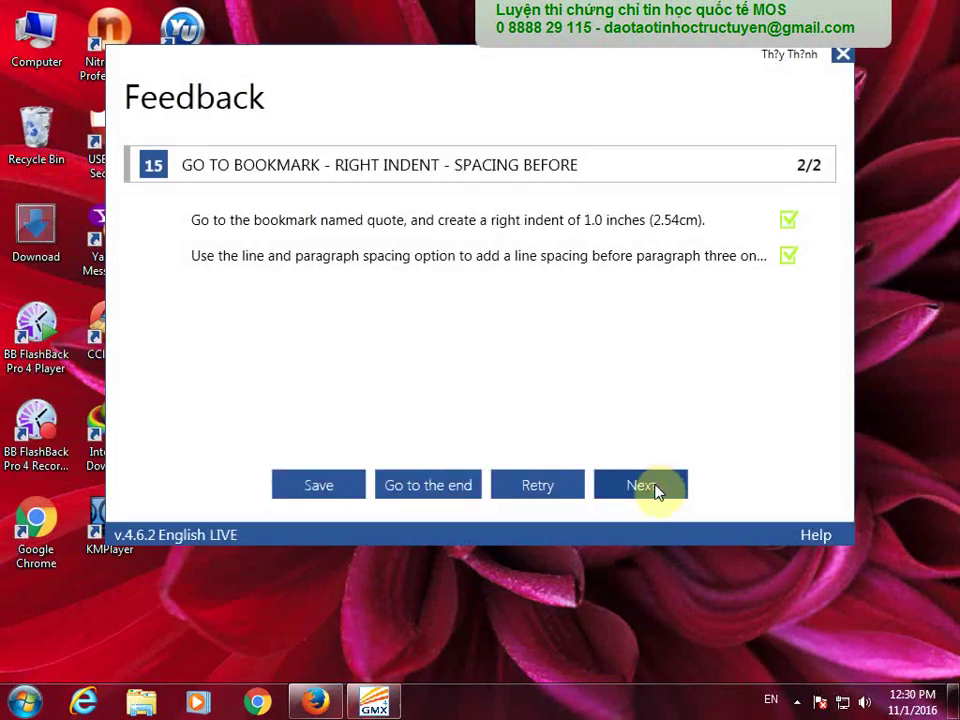
left_click(652, 492)
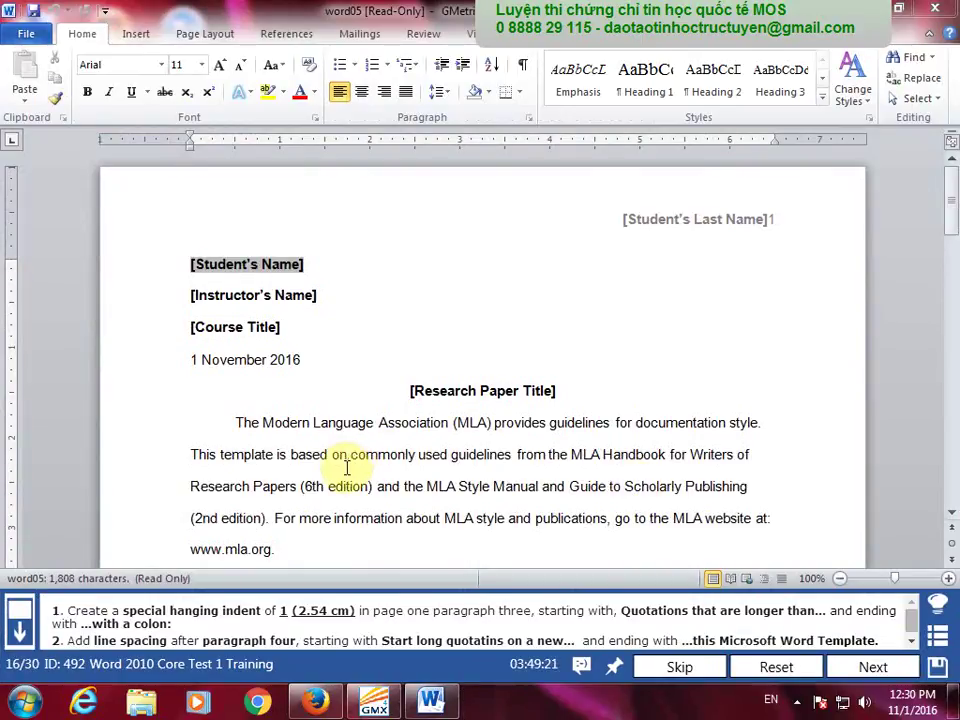
scroll(443, 480, "down", 3)
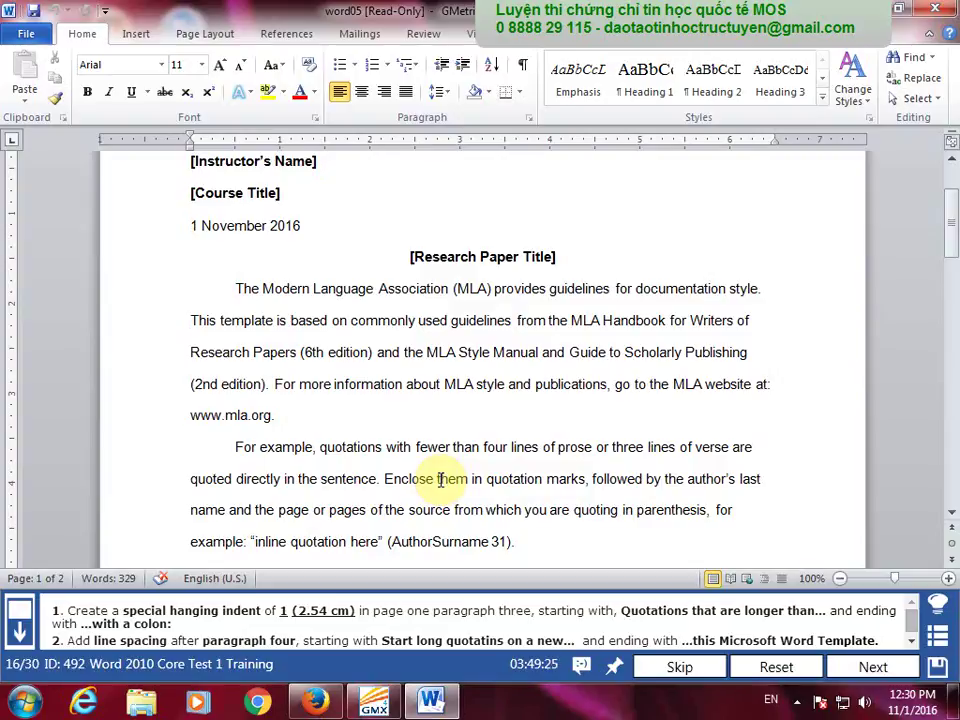
scroll(440, 480, "down", 1)
scroll(413, 477, "down", 1)
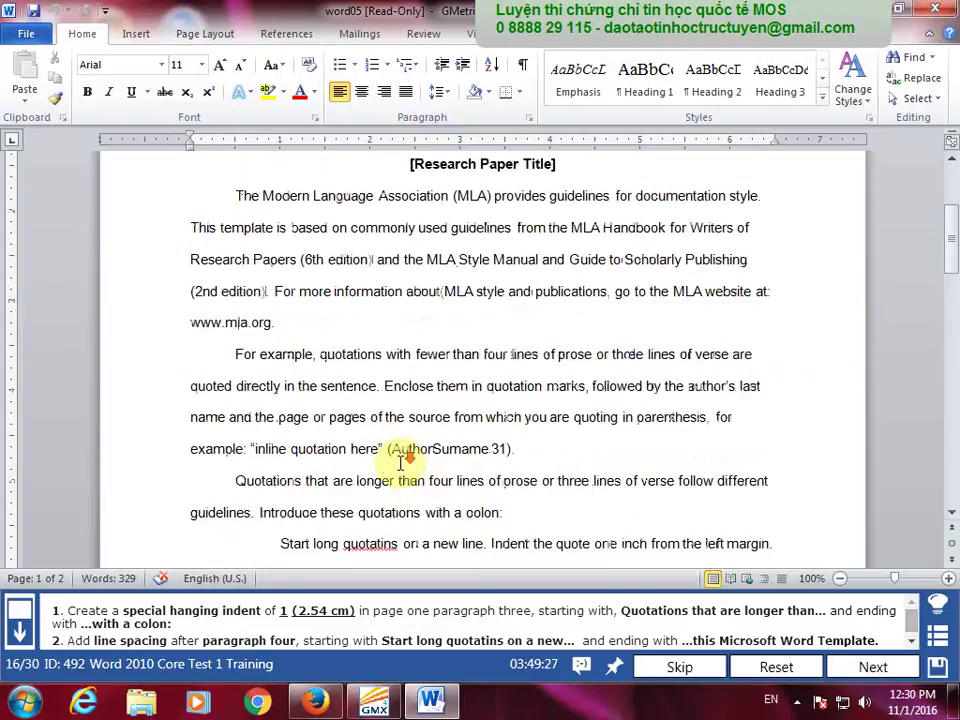
scroll(400, 455, "down", 1)
scroll(403, 461, "down", 1)
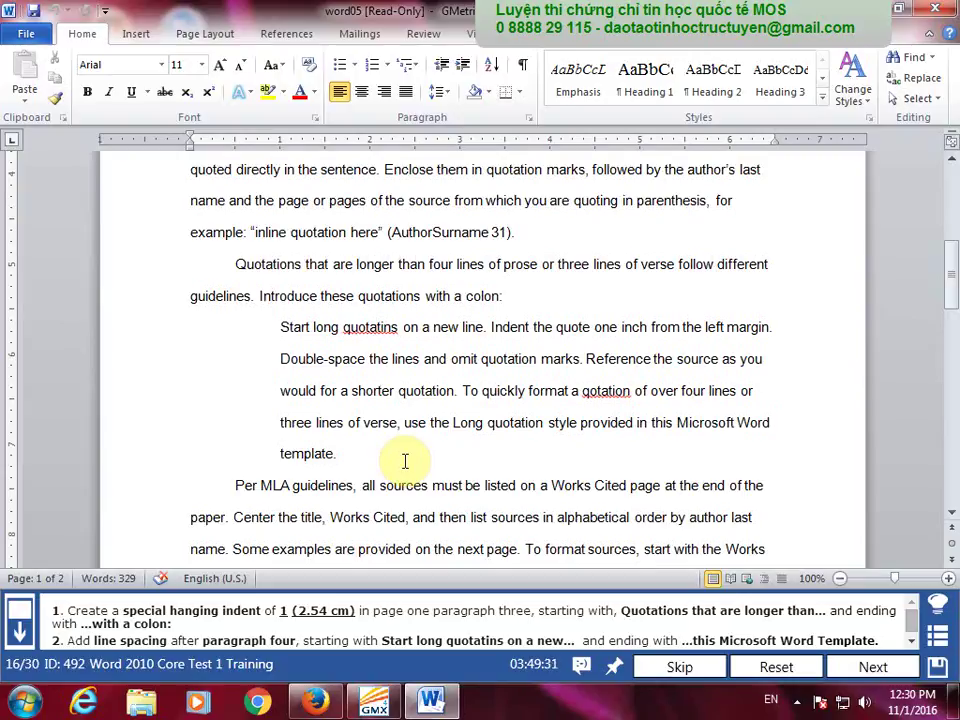
scroll(400, 462, "down", 1)
scroll(400, 462, "down", 2)
scroll(400, 462, "down", 1)
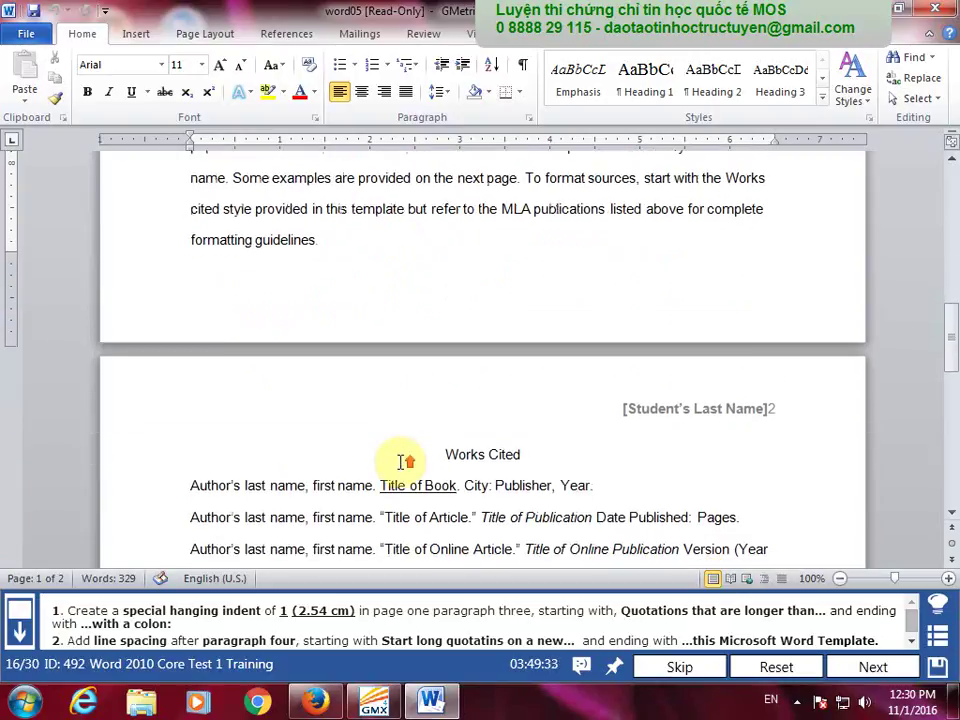
scroll(400, 460, "down", 3)
scroll(400, 458, "up", 2)
scroll(396, 457, "up", 2)
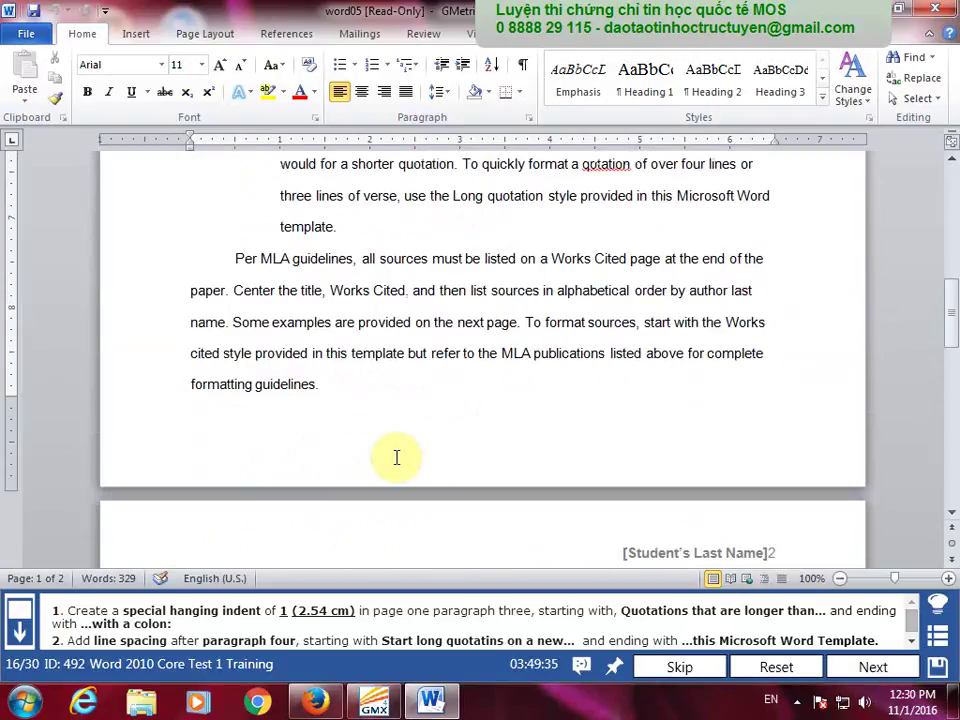
scroll(396, 457, "up", 2)
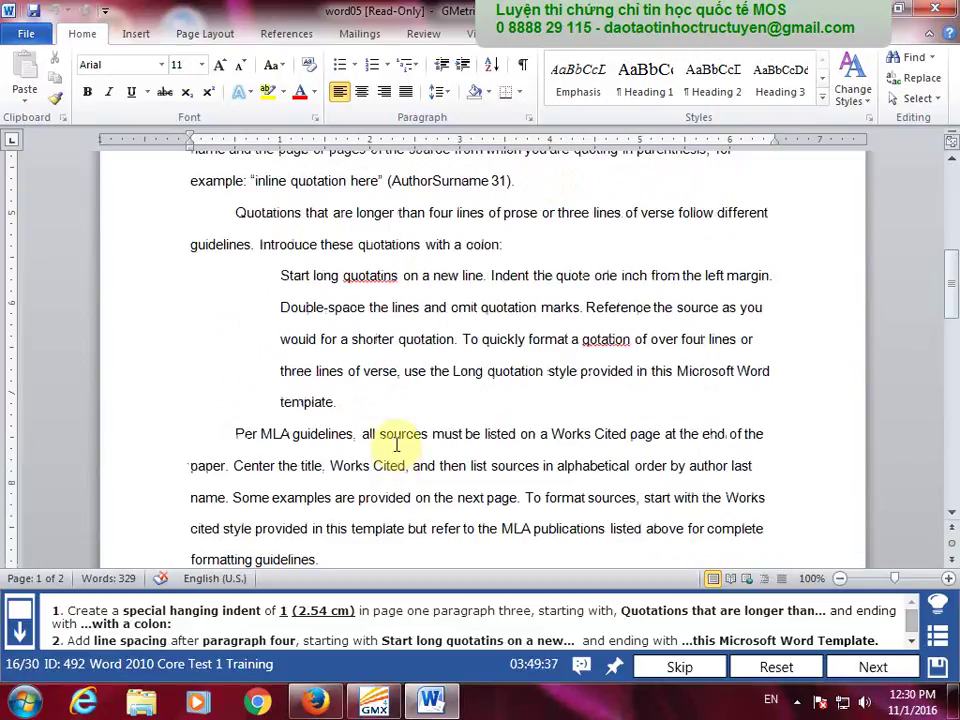
scroll(396, 445, "up", 1)
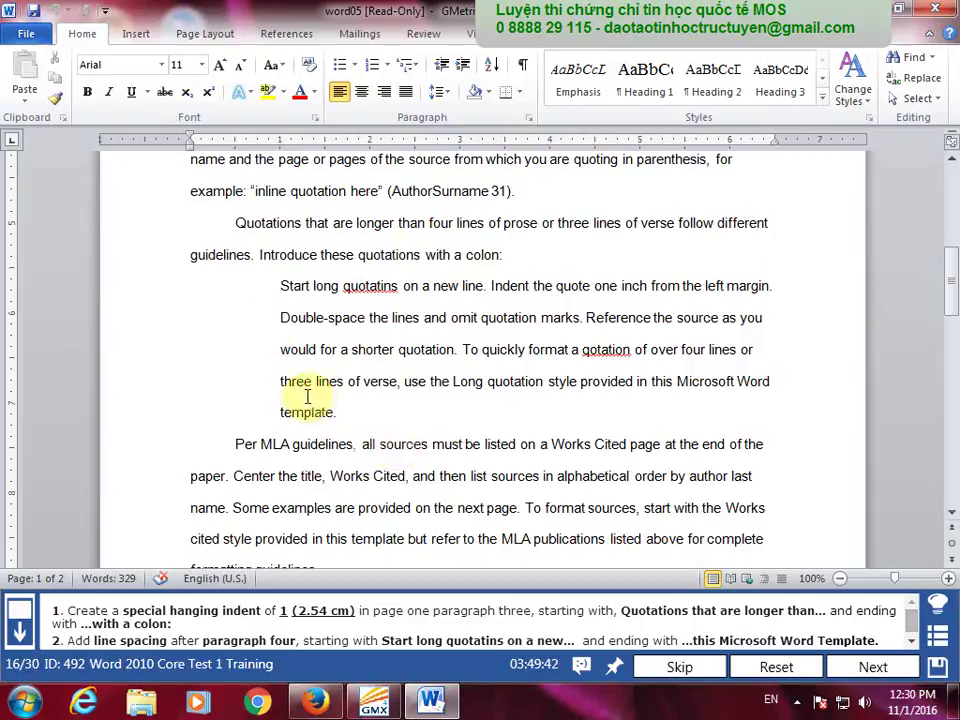
- Give paragraph three, 'Quotations that are longer than four lines', a Hanging special indent of 1"
left_click_drag(236, 221, 516, 259)
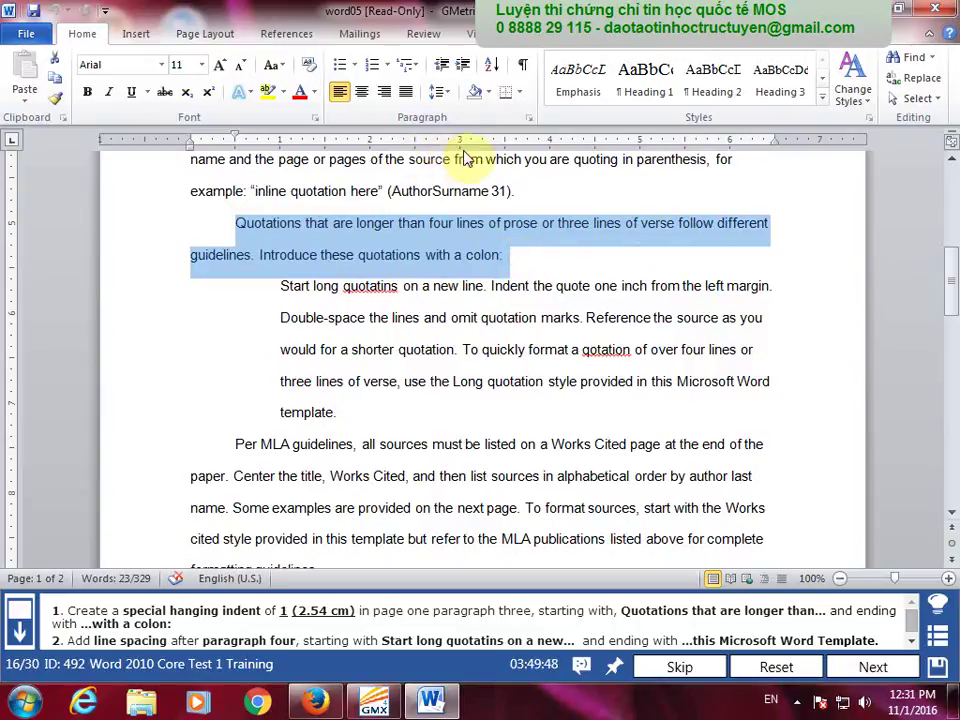
left_click(528, 118)
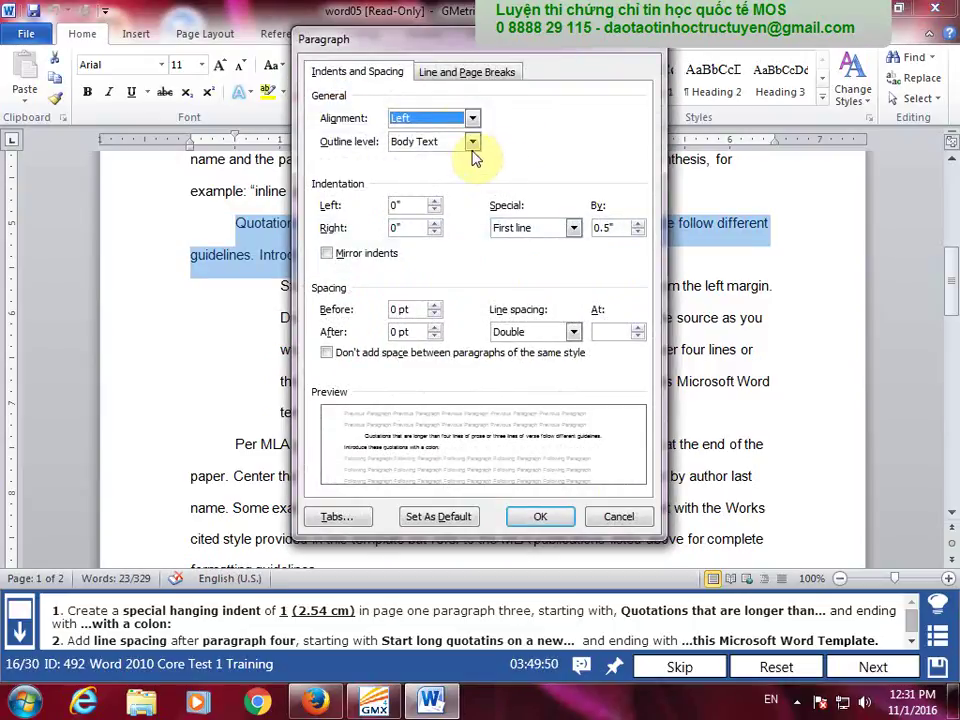
left_click(545, 229)
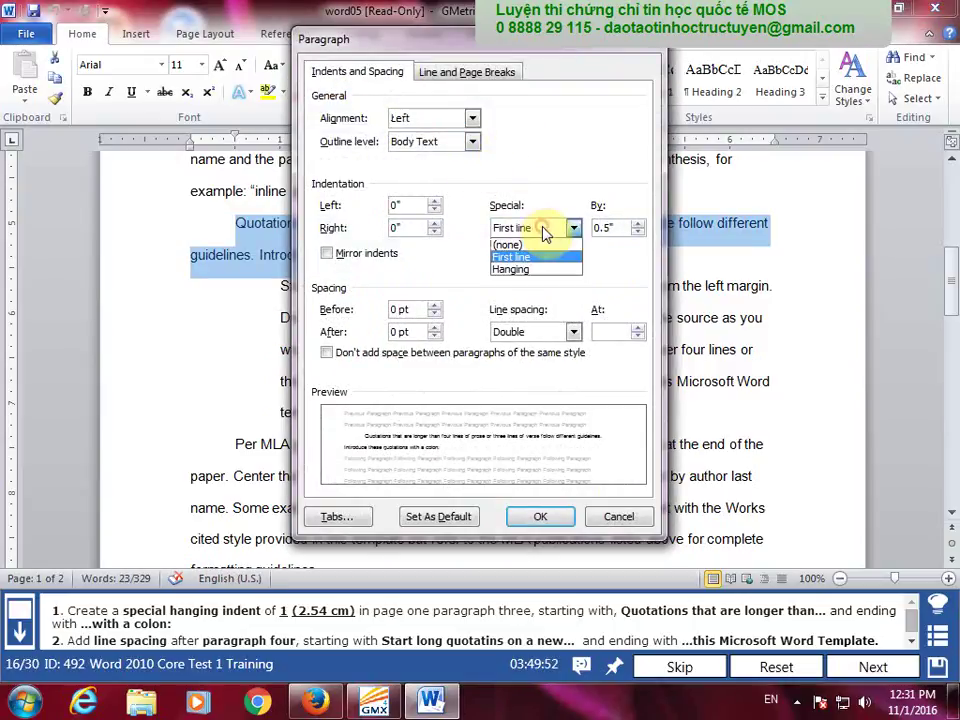
left_click(544, 269)
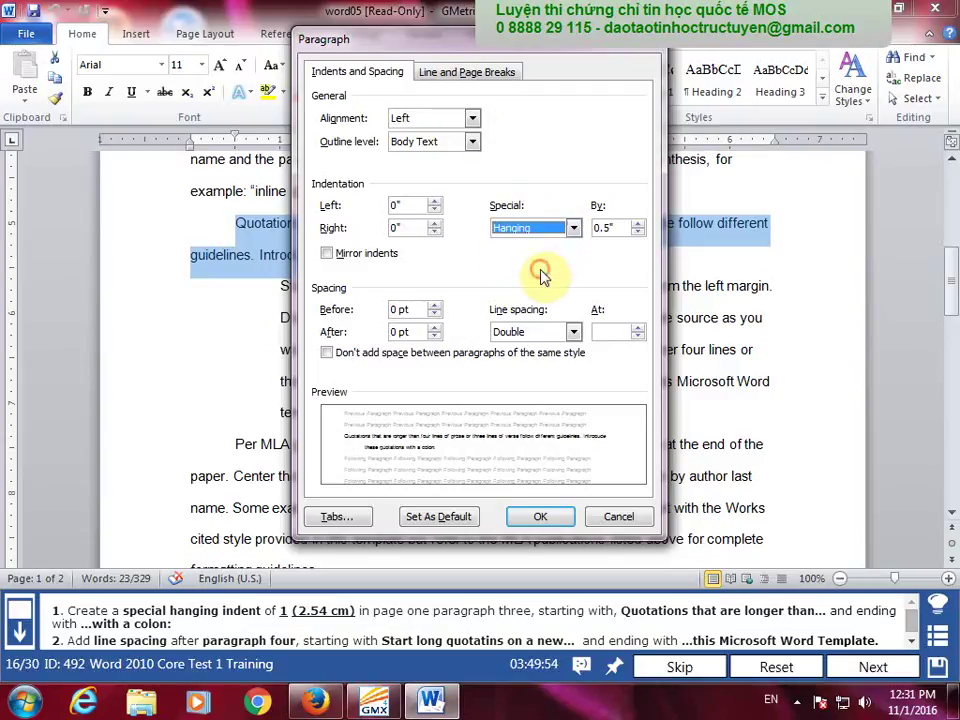
double_click(613, 228)
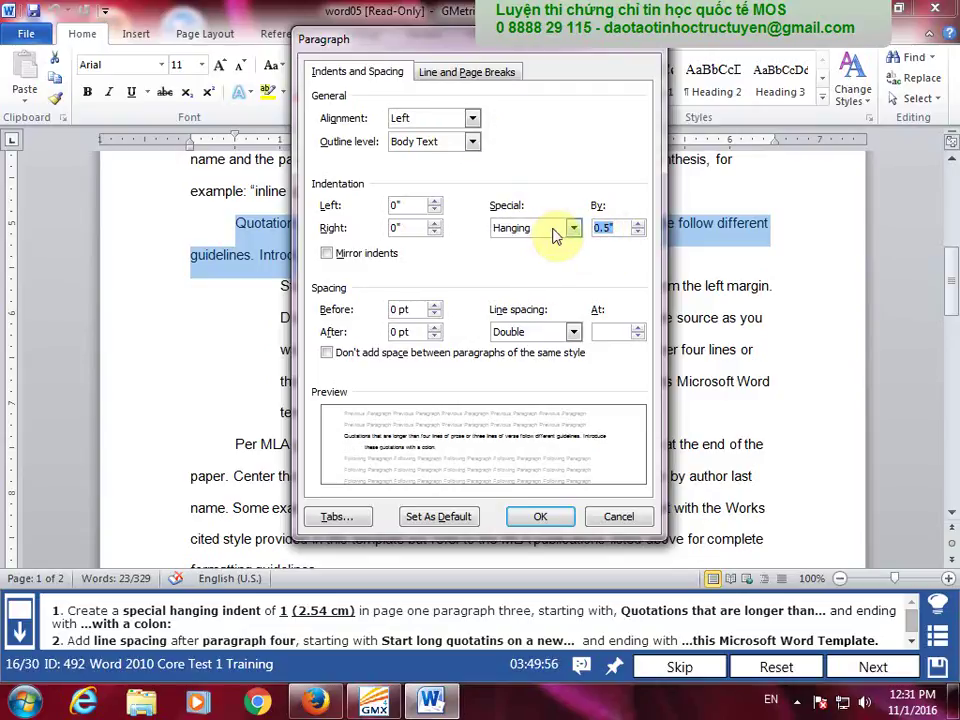
type("1")
left_click(537, 516)
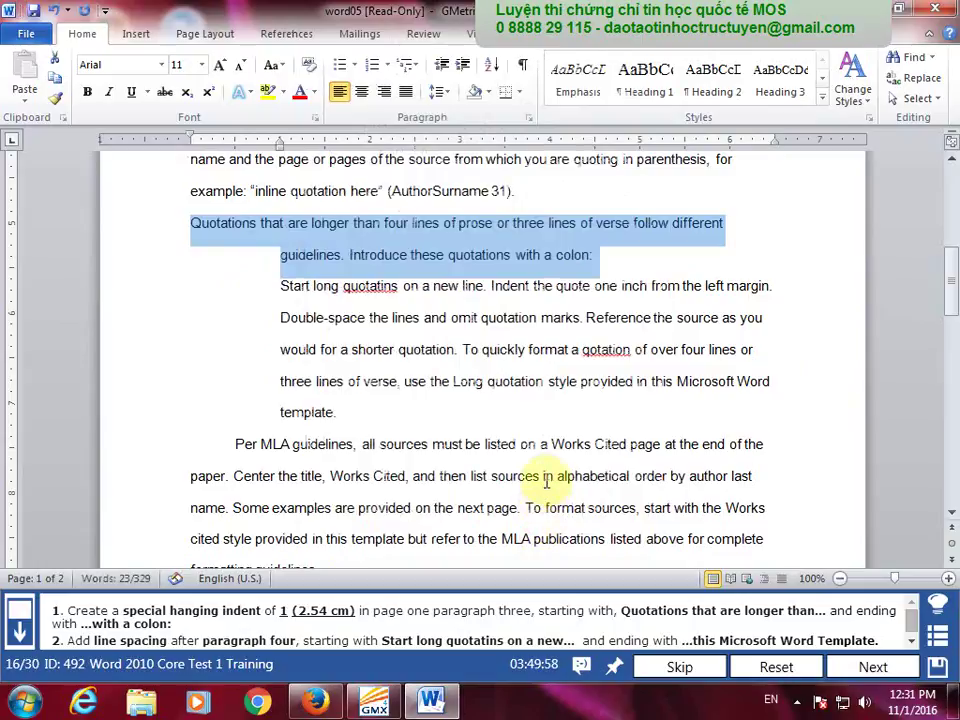
left_click(912, 641)
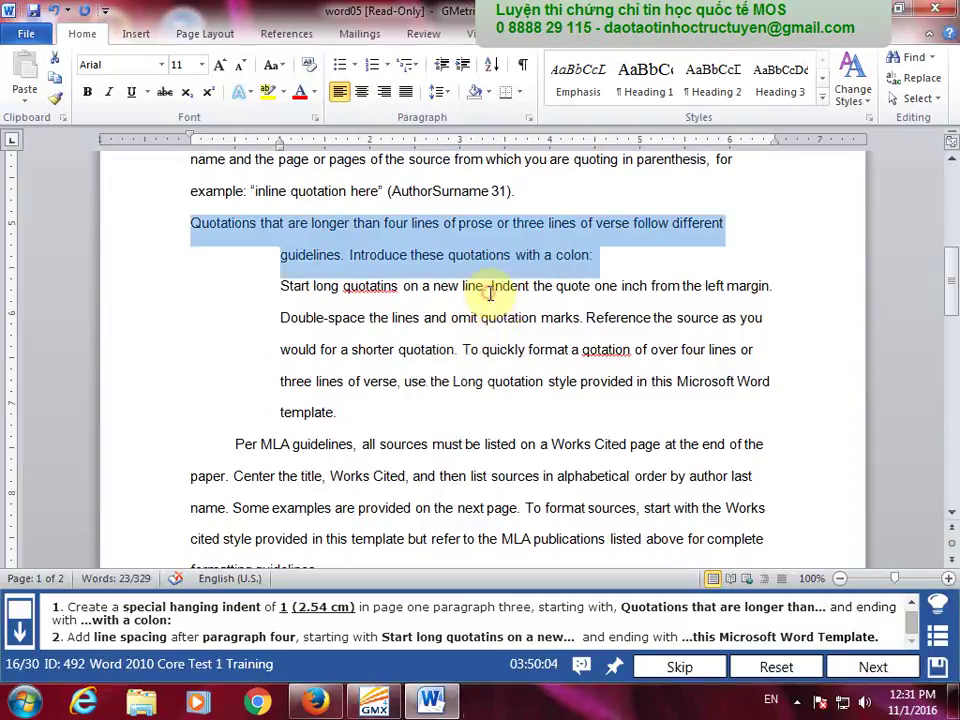
scroll(490, 290, "up", 3)
scroll(476, 294, "up", 2)
scroll(456, 364, "down", 2)
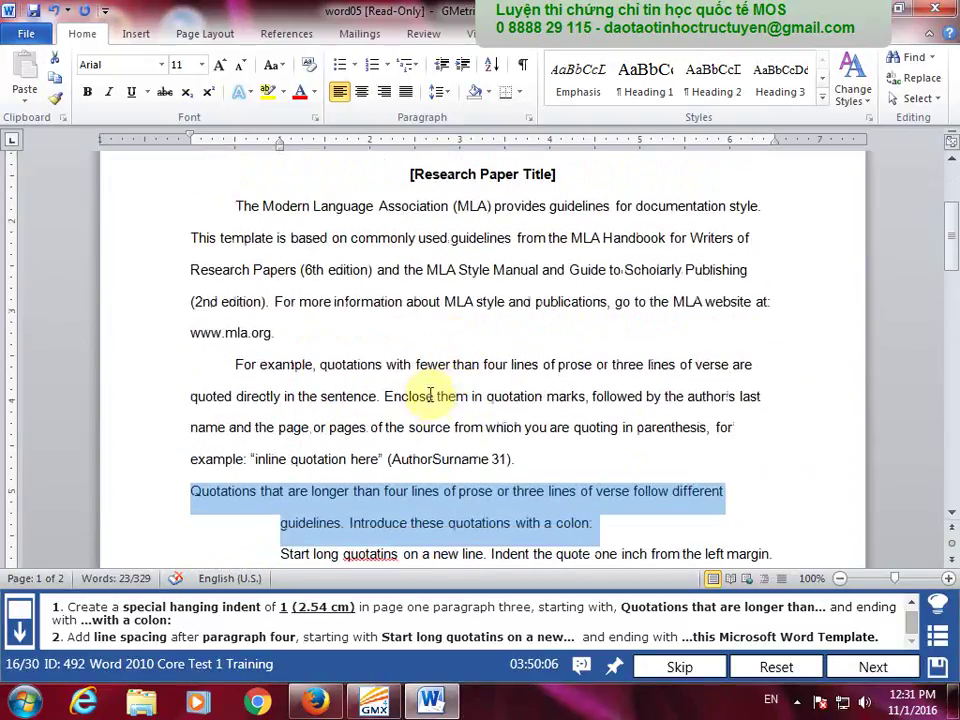
scroll(444, 386, "down", 1)
- Set 12 pt spacing after the 'Start long quotatins' paragraph
mouse_move(282, 471)
left_mouse_down()
mouse_move(362, 486)
mouse_move(435, 521)
left_mouse_up()
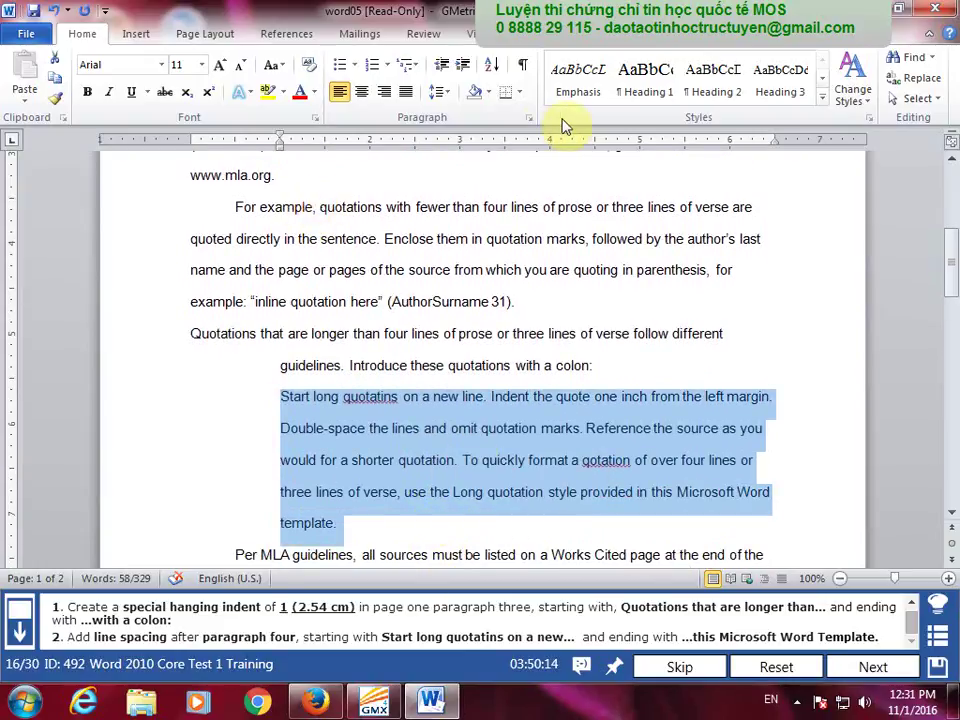
left_click(528, 117)
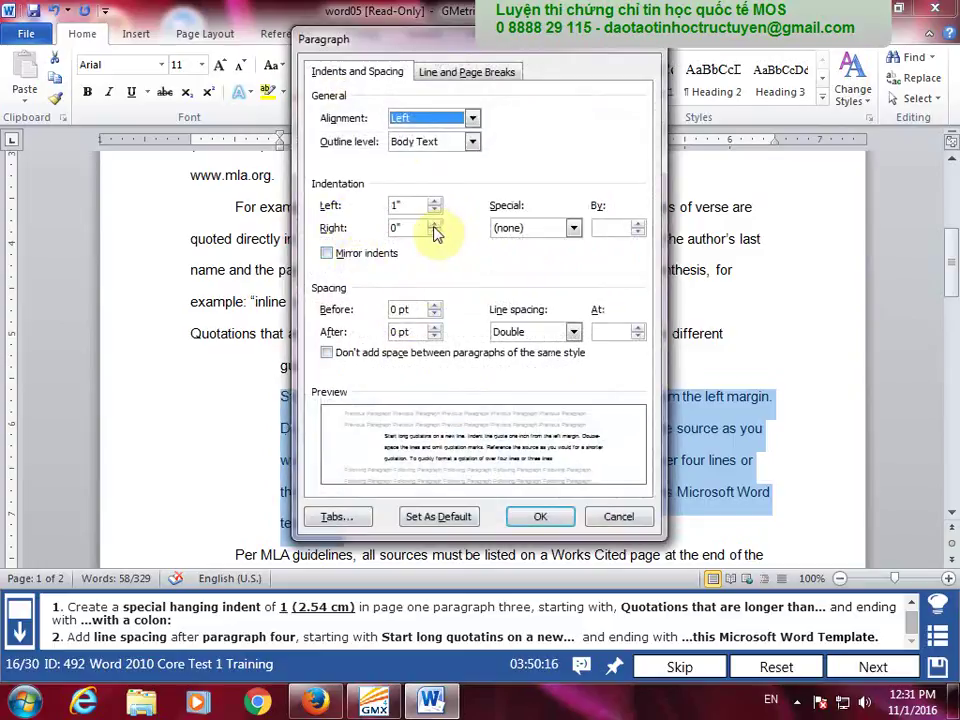
left_click(423, 332)
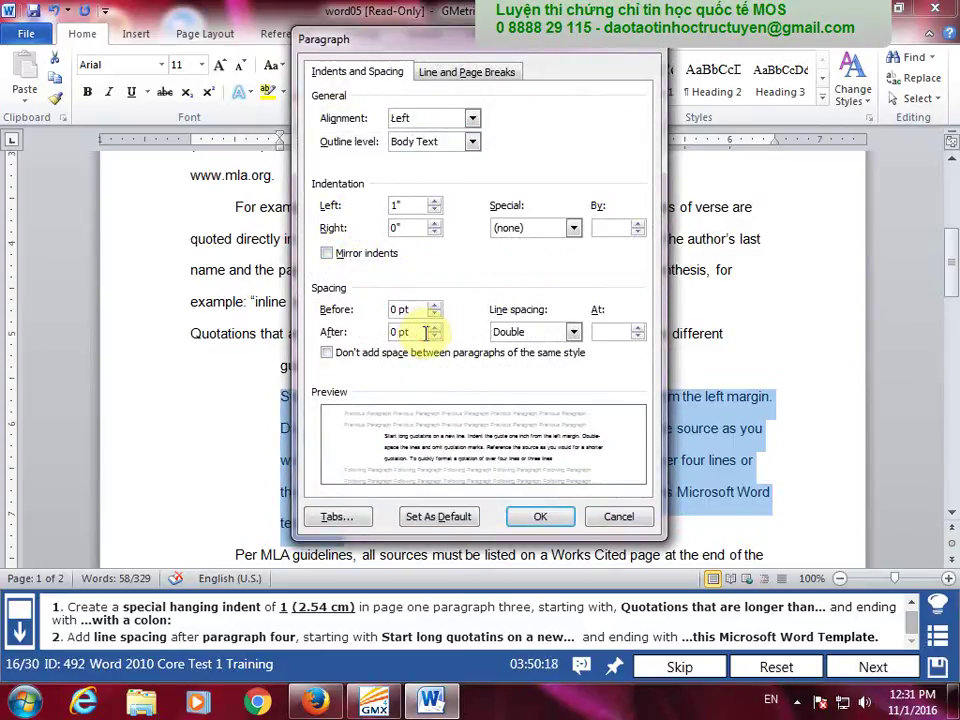
left_click_drag(376, 333, 401, 336)
type("6")
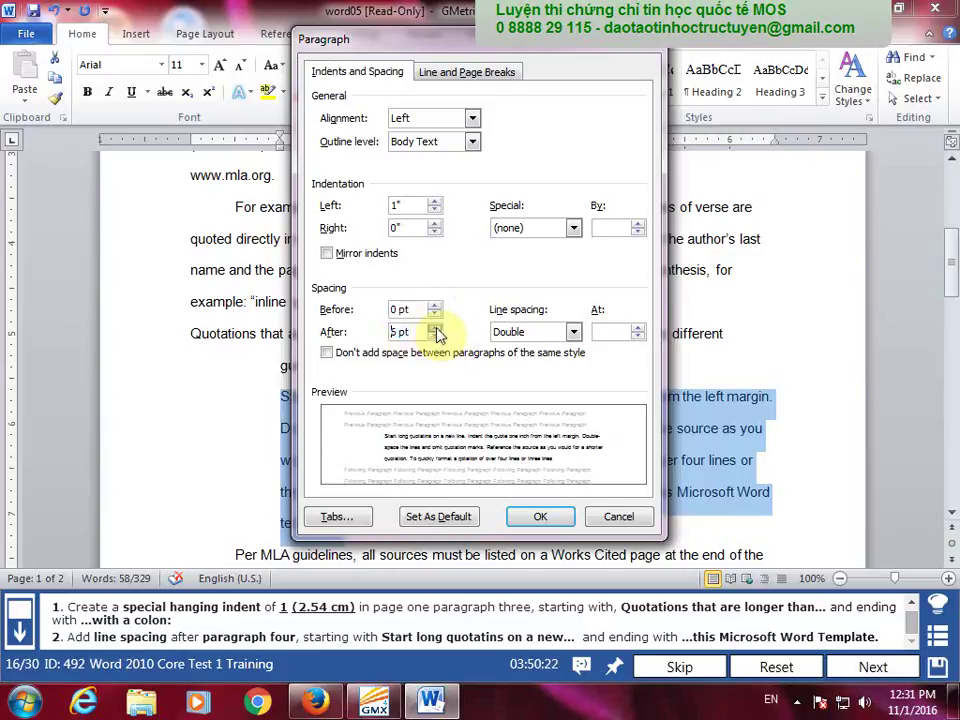
left_click(435, 329)
left_click(545, 512)
scroll(660, 500, "down", 2)
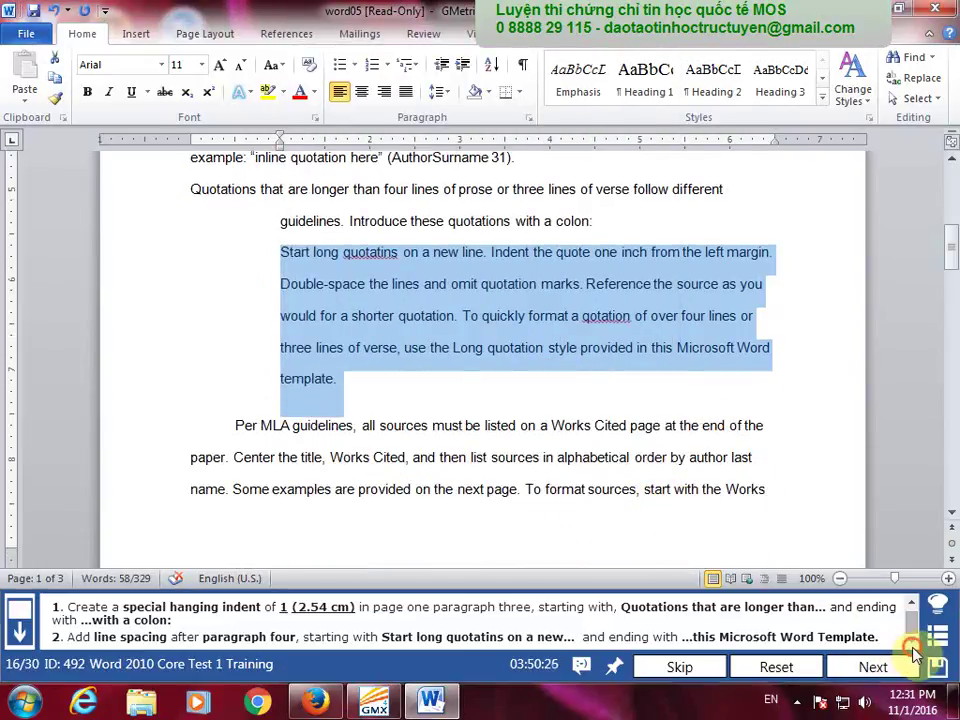
- Submit the task for grading and continue to the next practice task
left_click(876, 666)
left_click(889, 678)
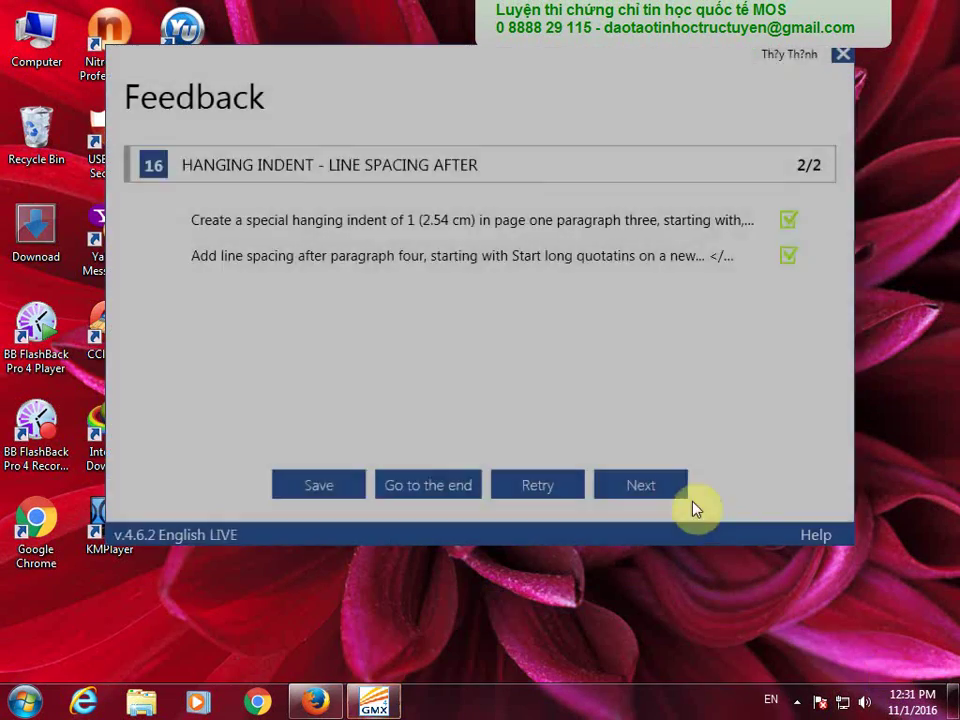
left_click(671, 490)
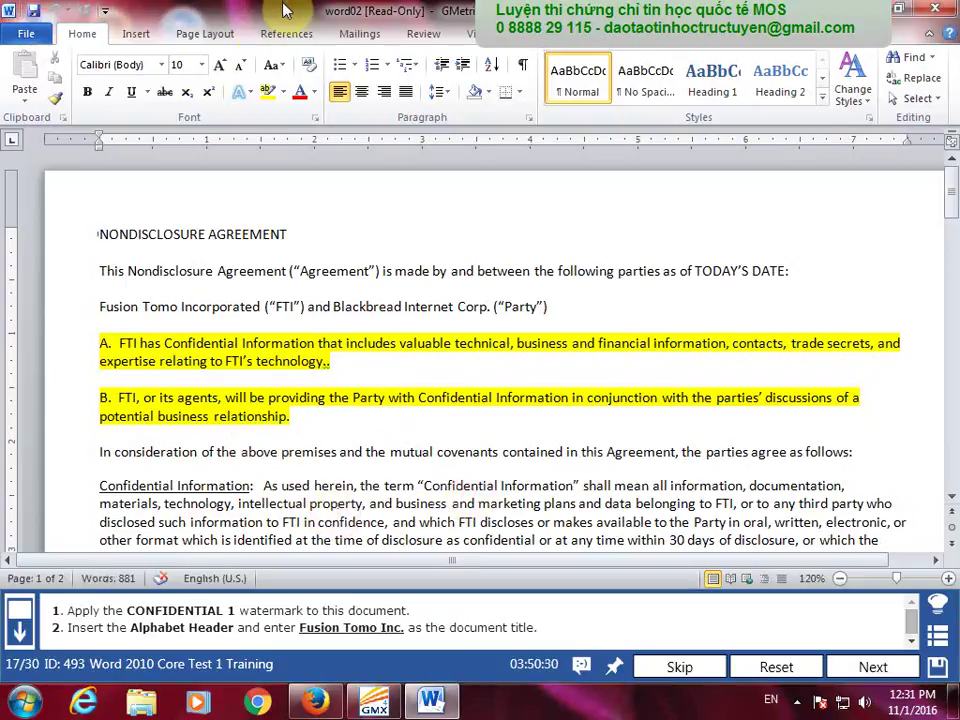
- Apply the CONFIDENTIAL 1 watermark from the Page Layout watermark gallery
left_click(220, 34)
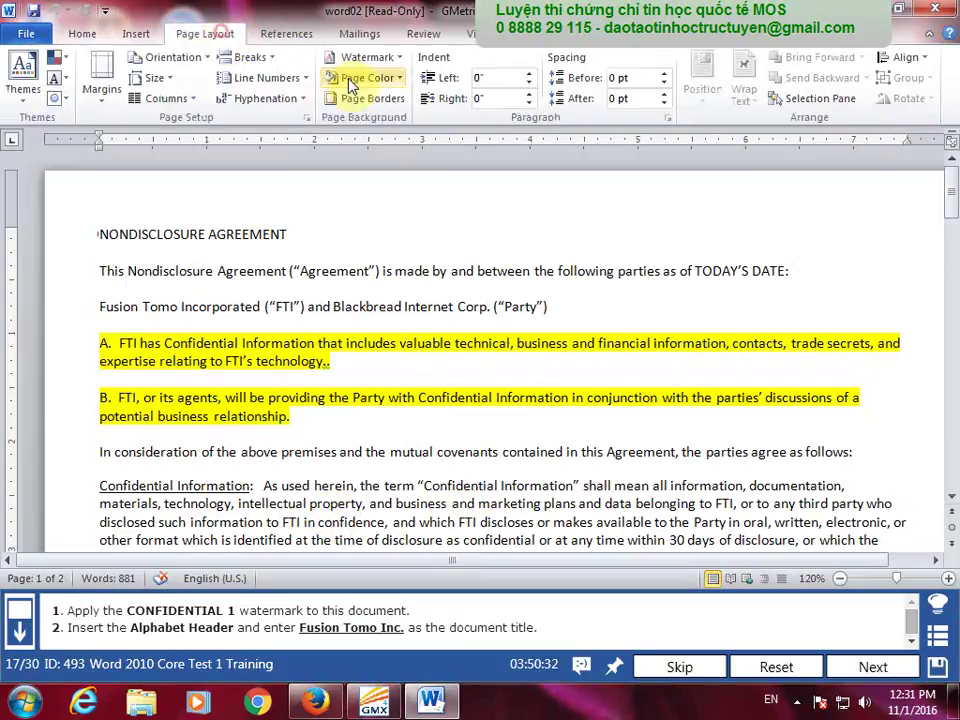
left_click(398, 57)
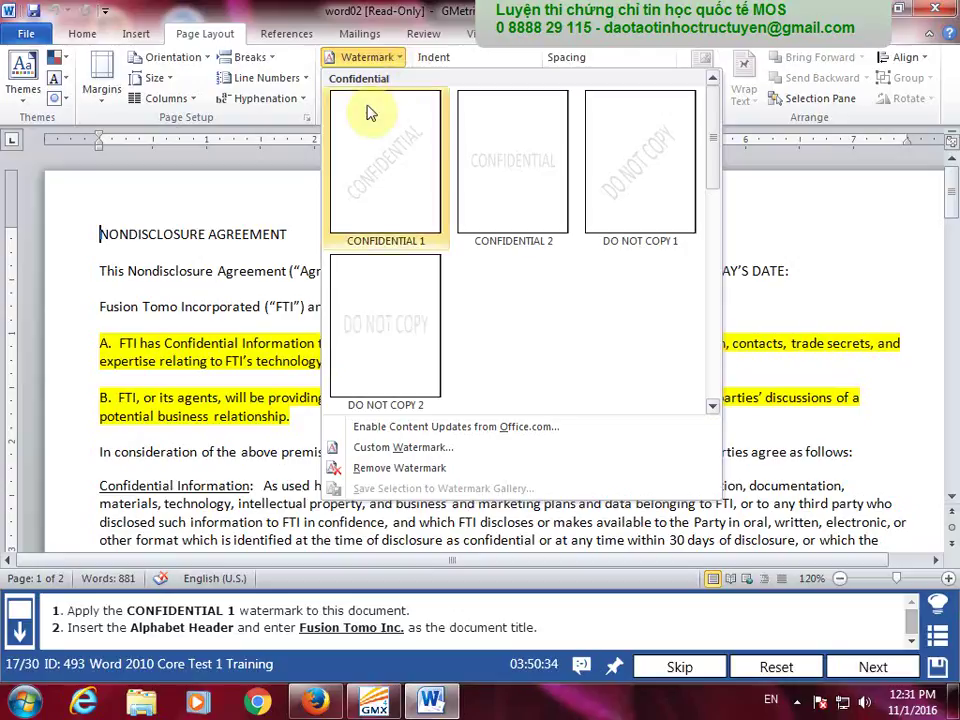
left_click(406, 197)
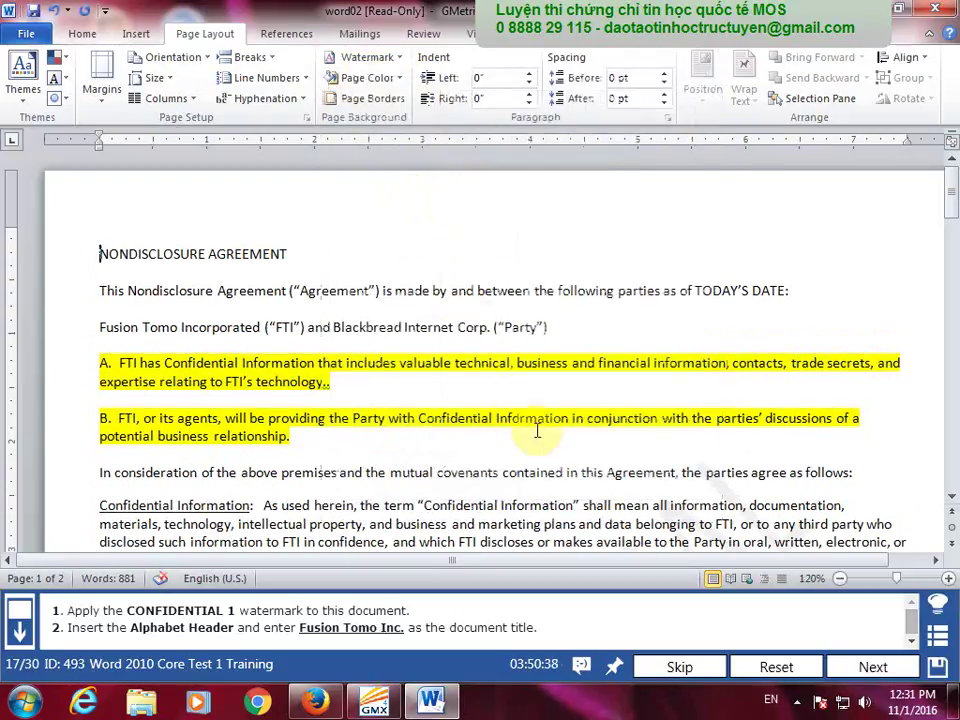
left_click(553, 439)
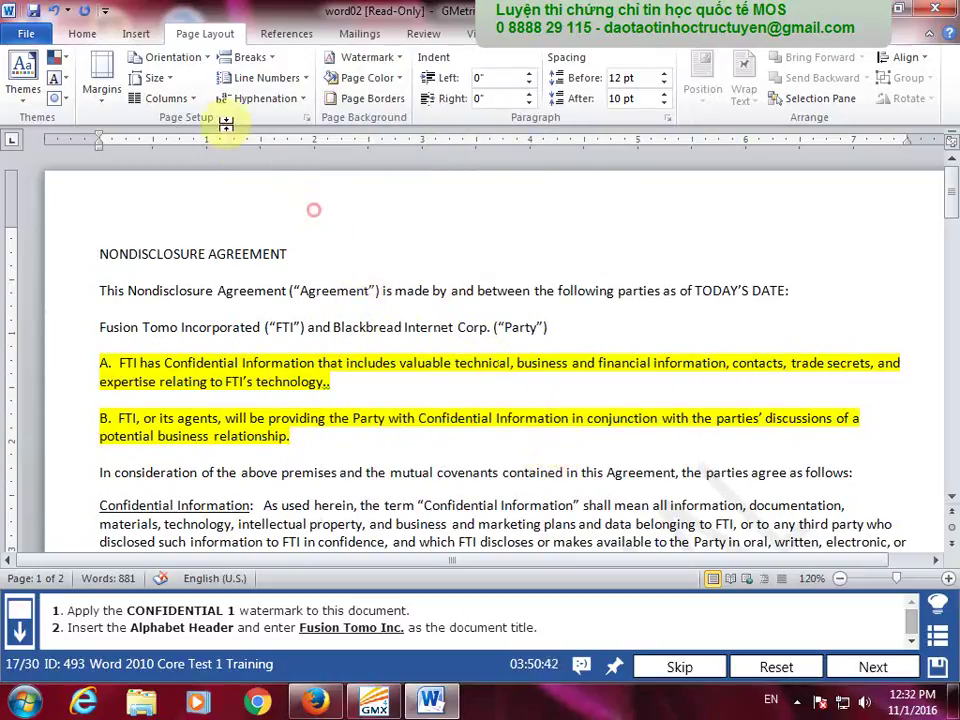
- Insert the Alphabet header from the Insert tab's header gallery
left_click(137, 35)
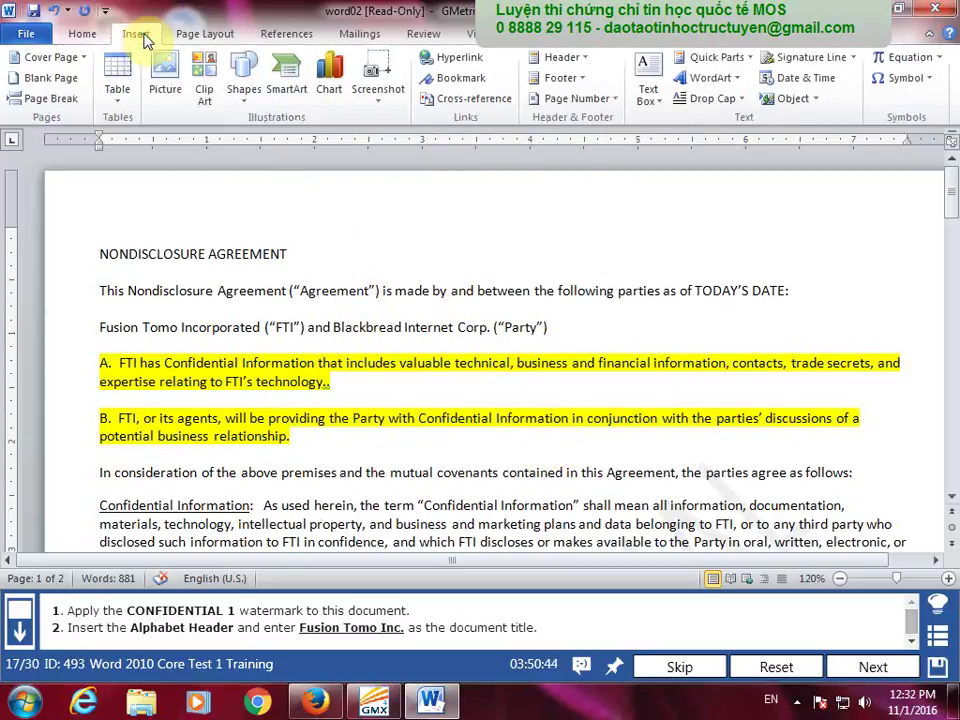
left_click(586, 59)
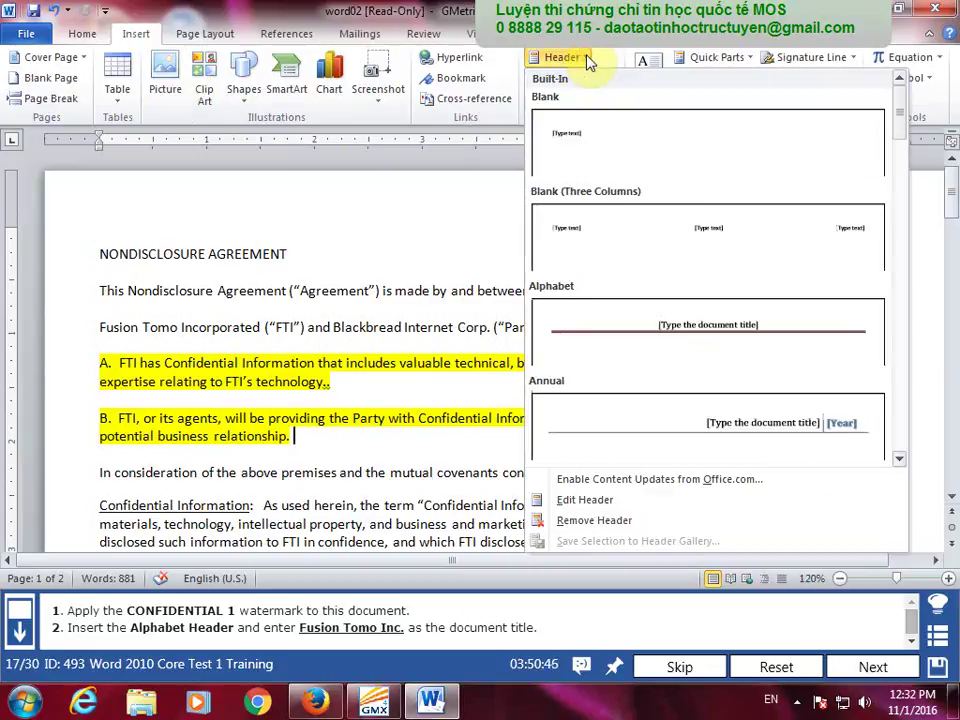
left_click(680, 332)
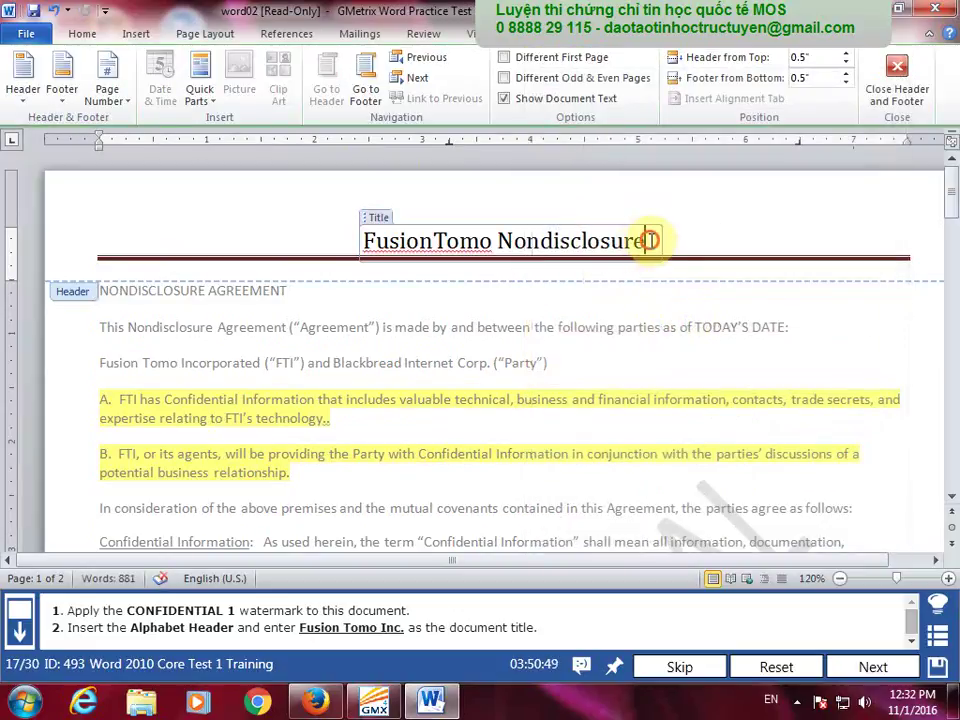
- Title the header 'Fusion Tomo Inc.', close header editing and submit the task
left_click_drag(649, 241, 362, 241)
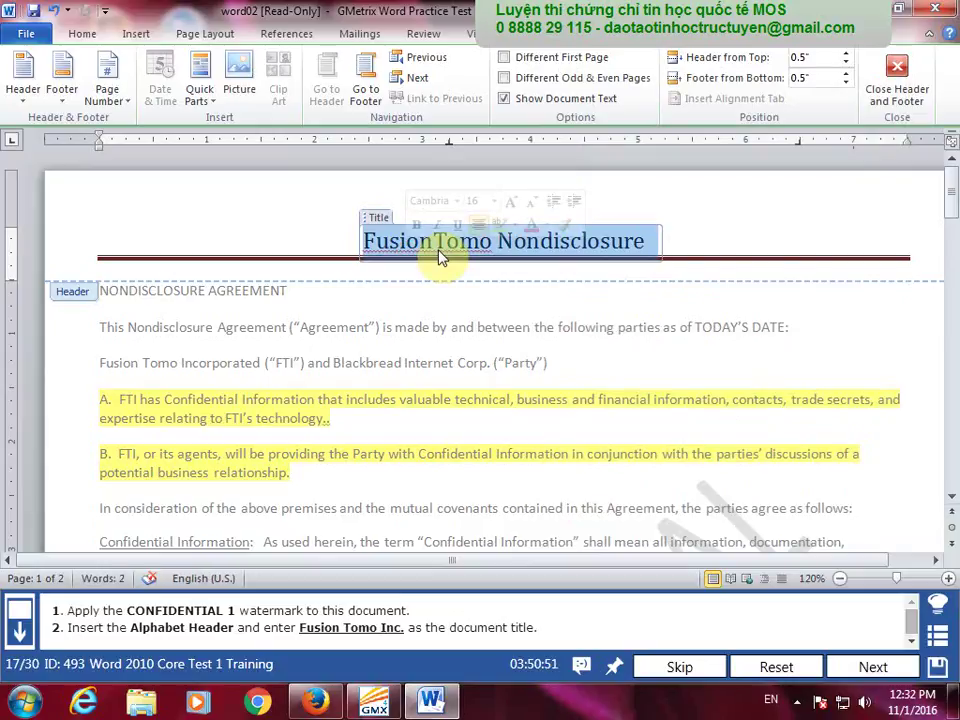
type("Fu")
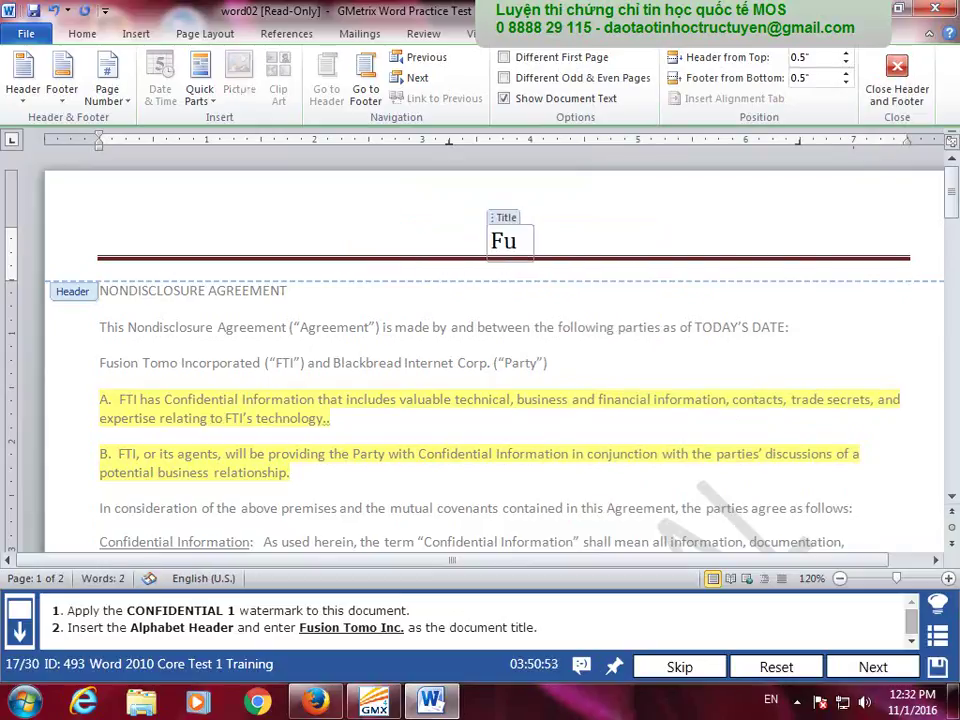
type("sion T")
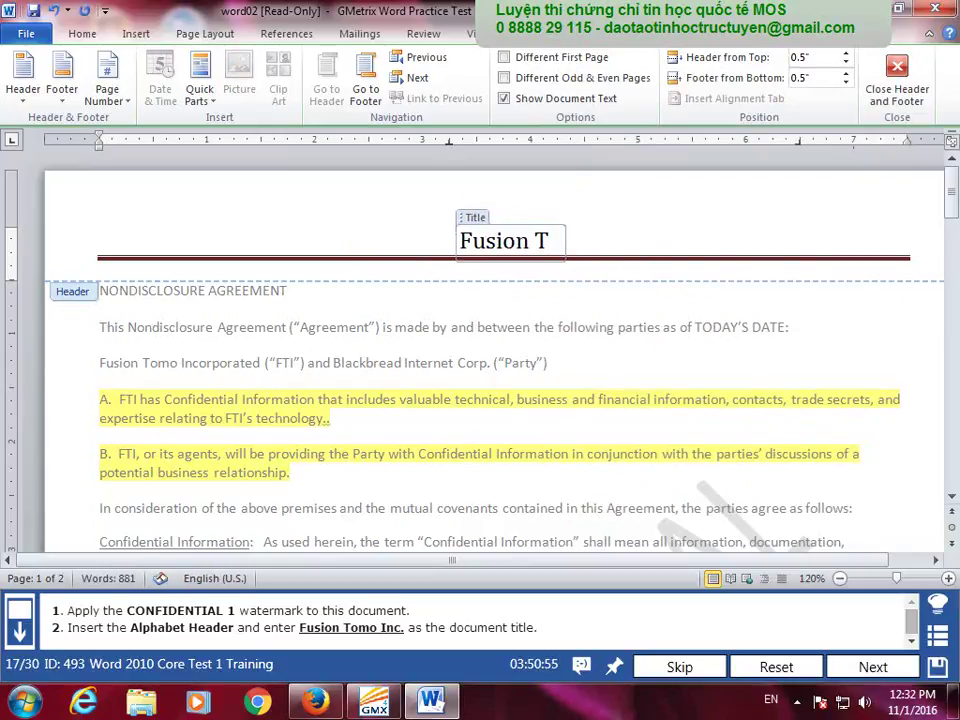
type("omo I")
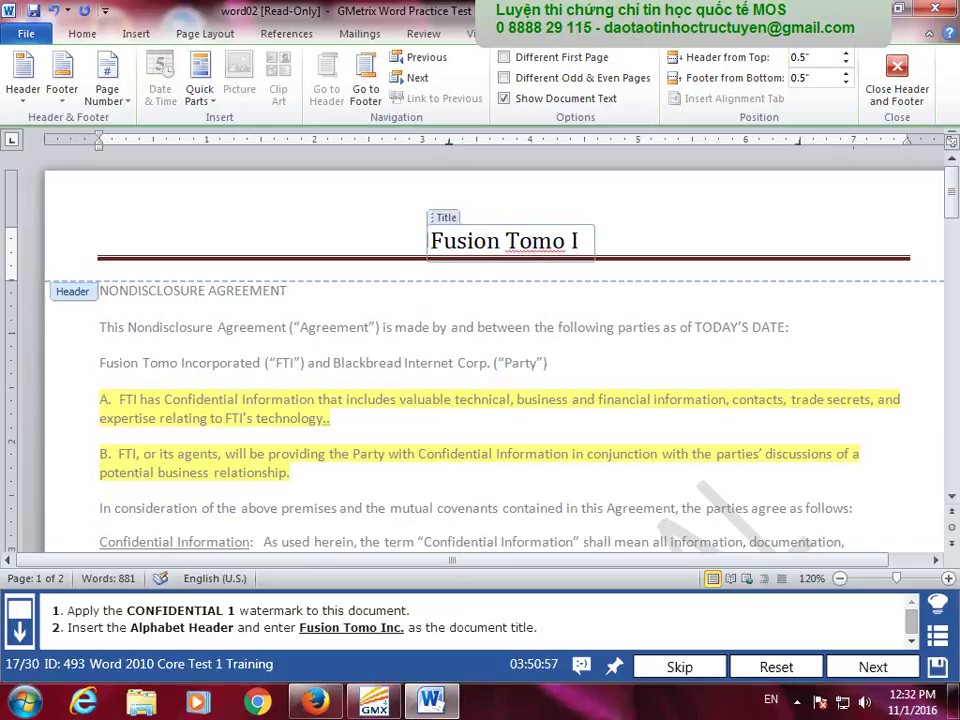
type("nc")
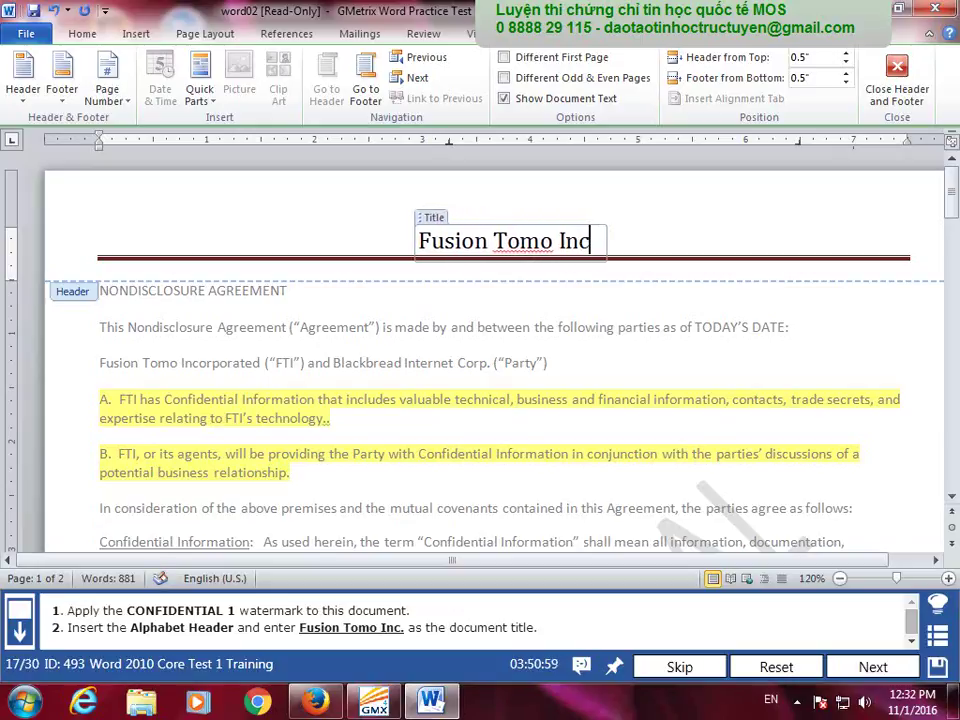
type(".")
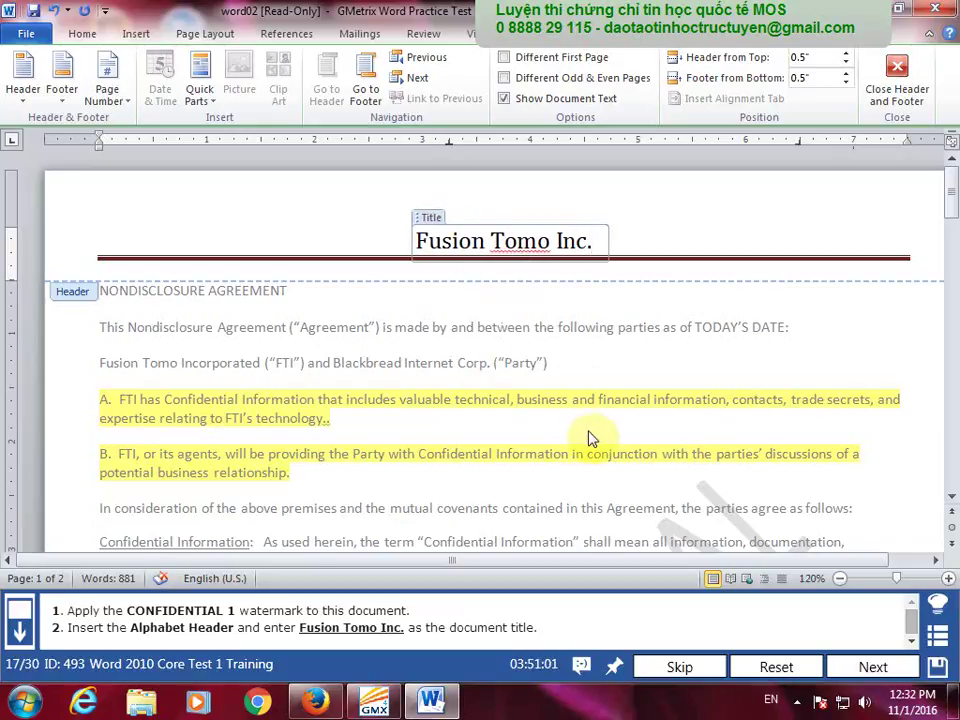
left_click(895, 88)
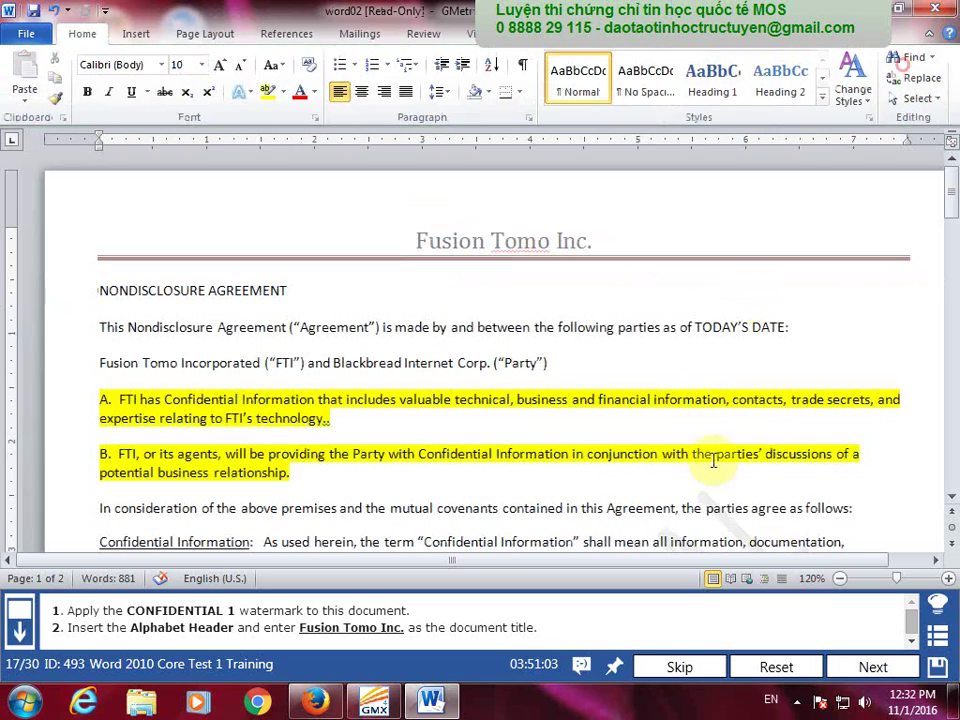
left_click(873, 670)
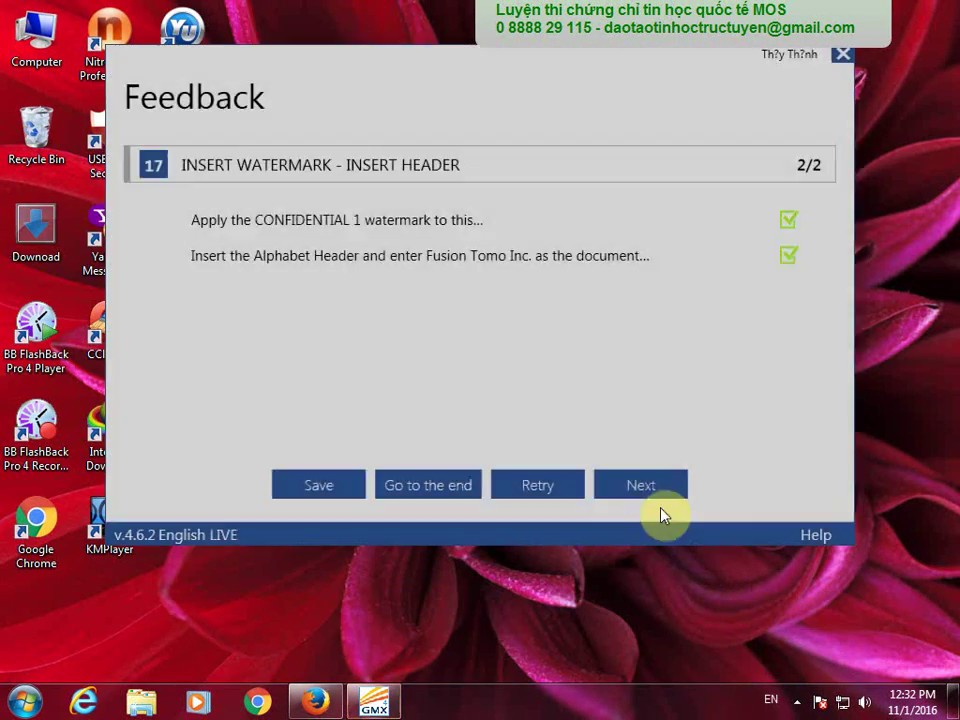
- Move to the next task and create a new document from the Median Report sample template
left_click(639, 487)
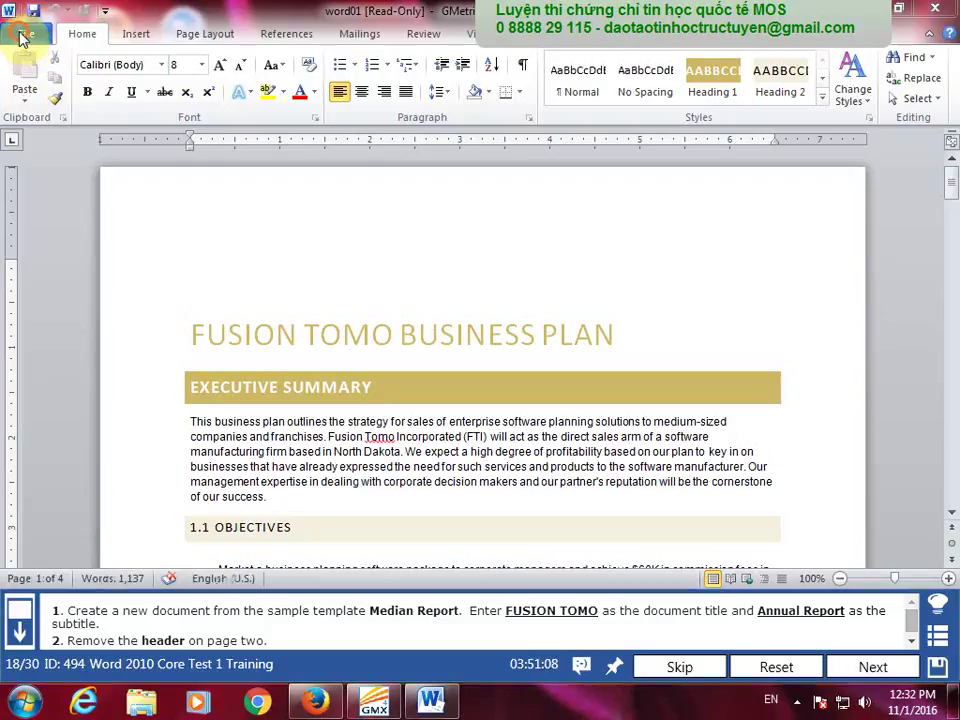
left_click(20, 34)
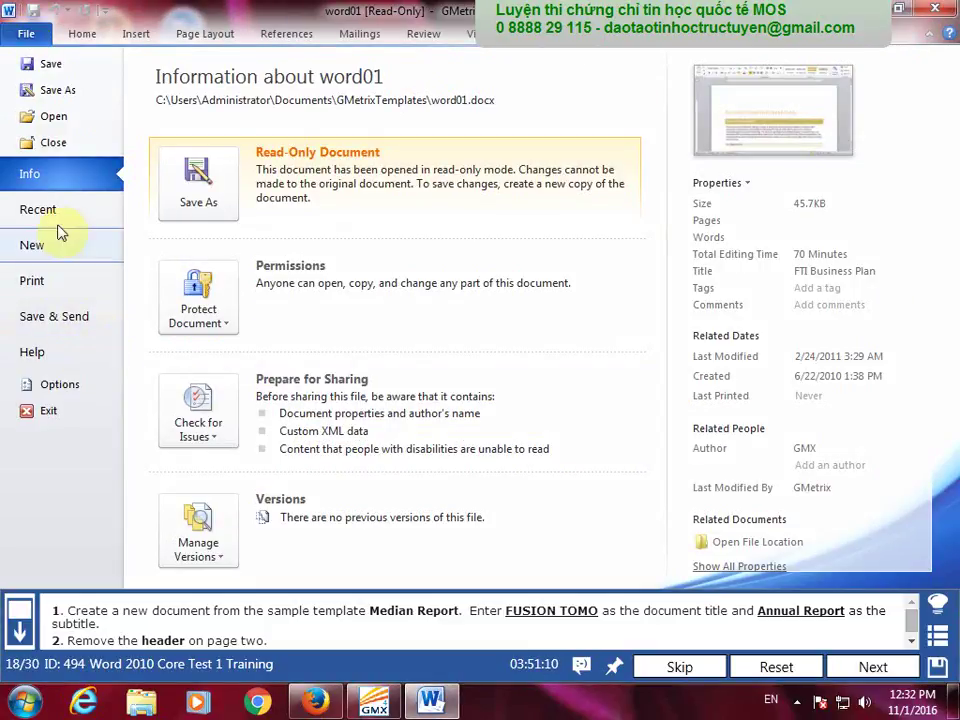
left_click(70, 258)
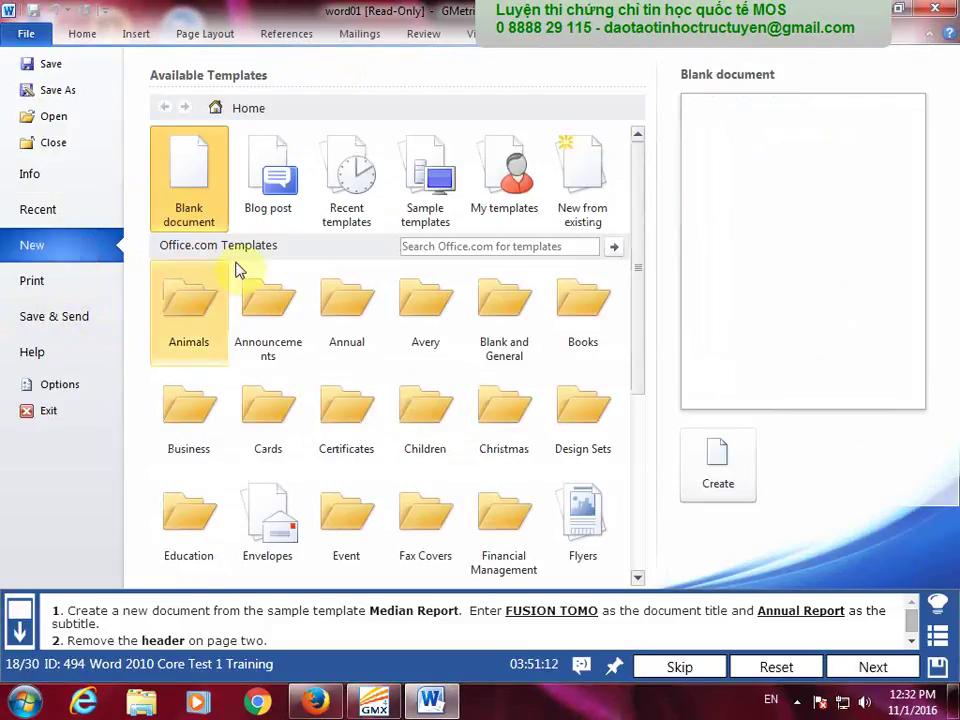
left_click(434, 172)
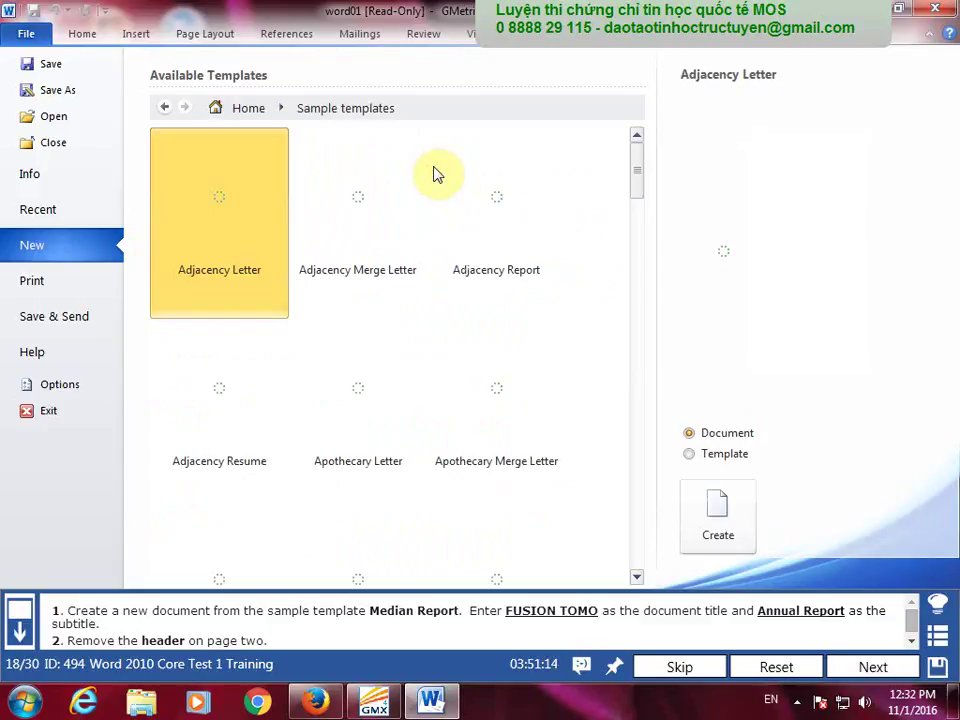
scroll(436, 296, "down", 1)
scroll(454, 357, "down", 2)
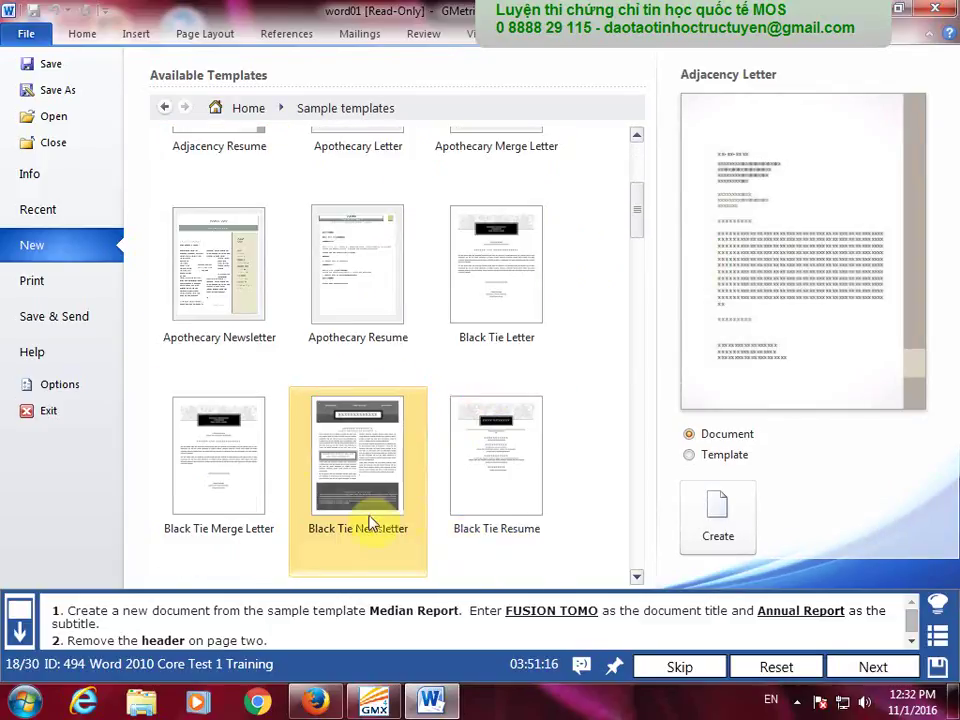
scroll(257, 540, "down", 1)
scroll(261, 529, "down", 2)
scroll(296, 489, "down", 1)
scroll(305, 492, "down", 1)
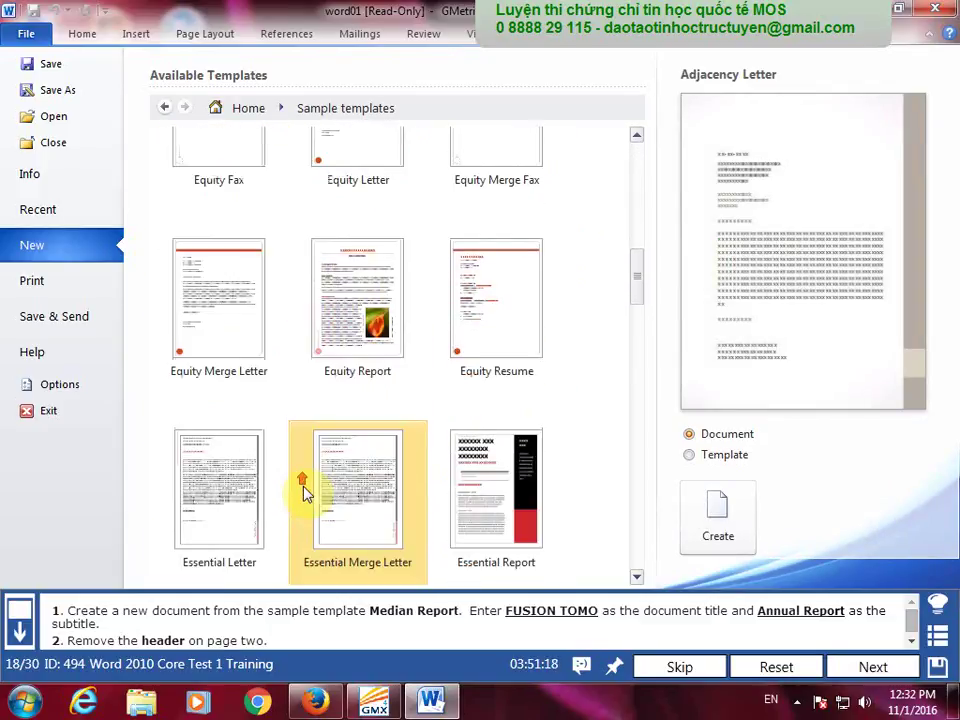
scroll(305, 490, "down", 1)
scroll(446, 461, "down", 2)
scroll(450, 461, "down", 2)
scroll(570, 416, "down", 2)
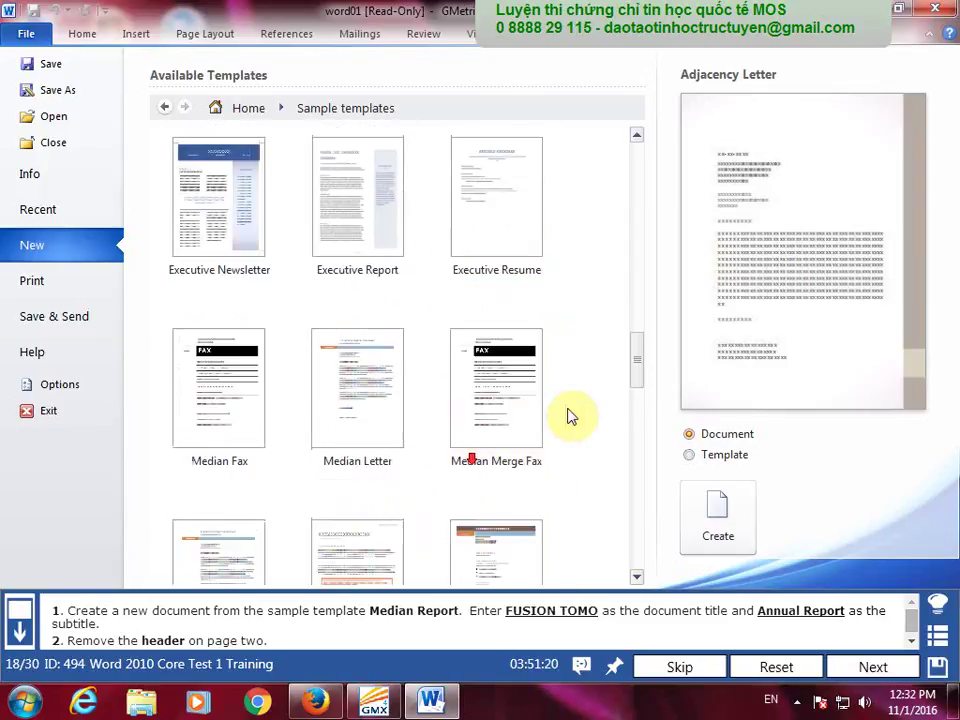
scroll(570, 416, "down", 1)
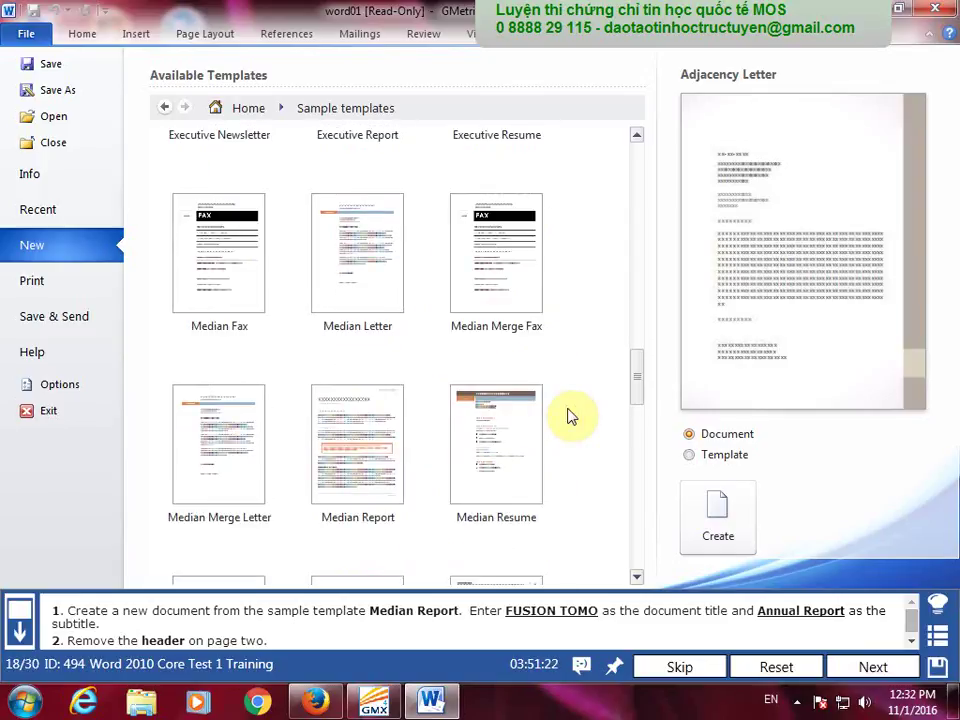
scroll(570, 416, "down", 1)
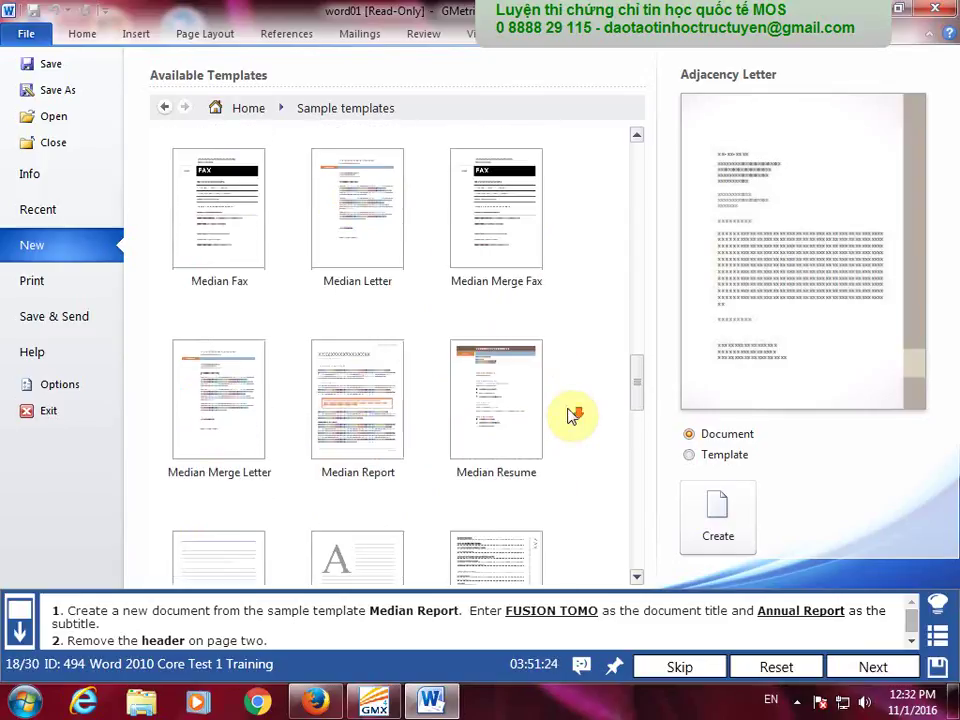
double_click(364, 430)
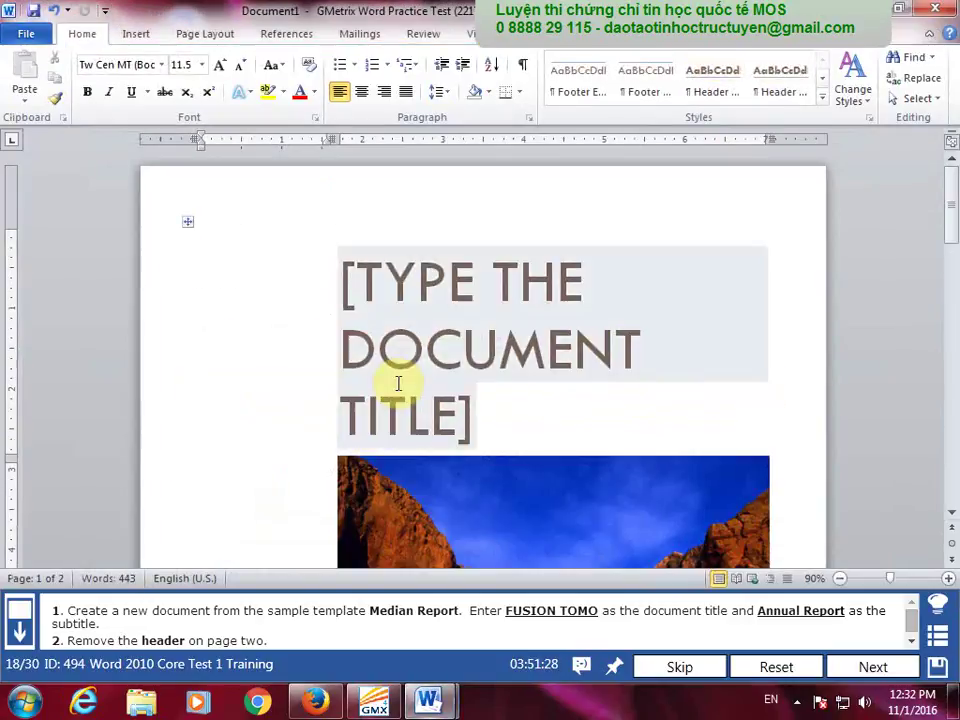
- Enter FUSION TOMO in the report's title placeholder
left_click(497, 304)
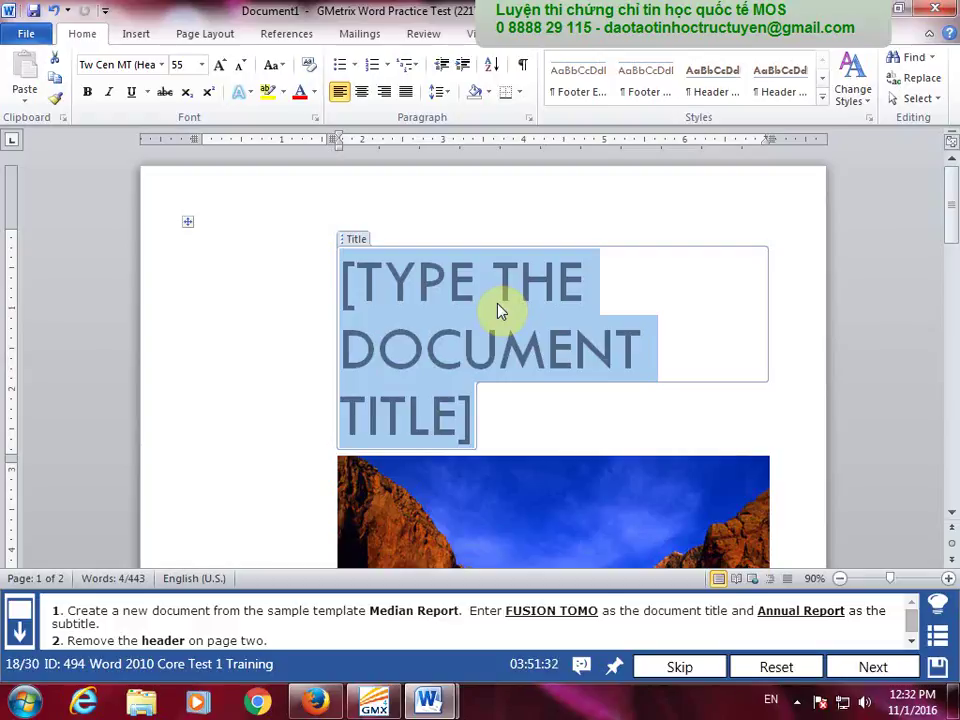
type("FUSION")
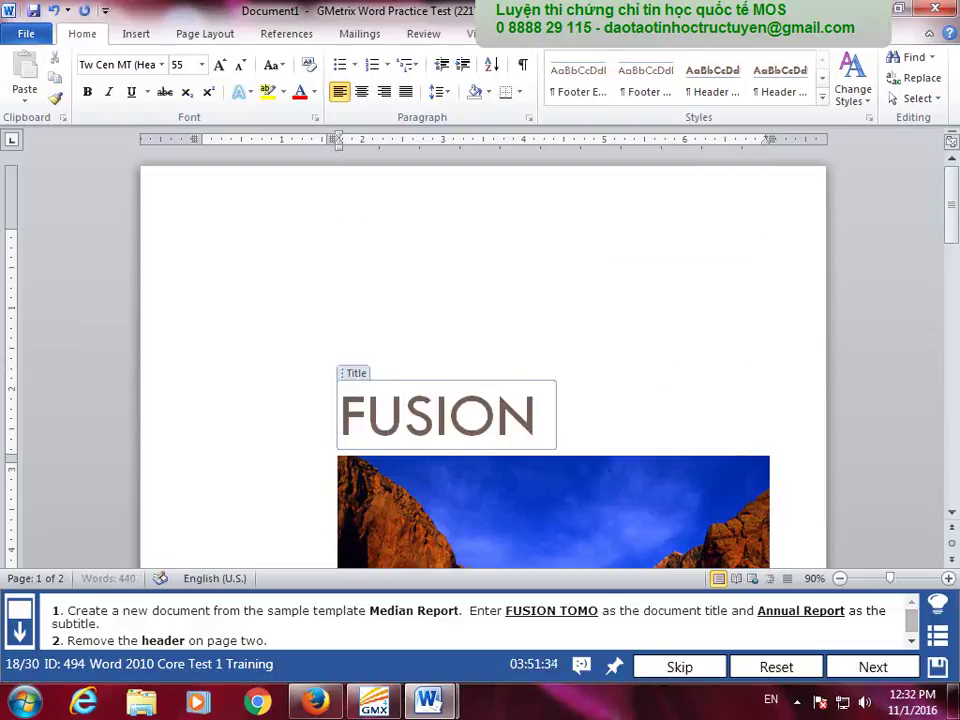
type(" TOMO")
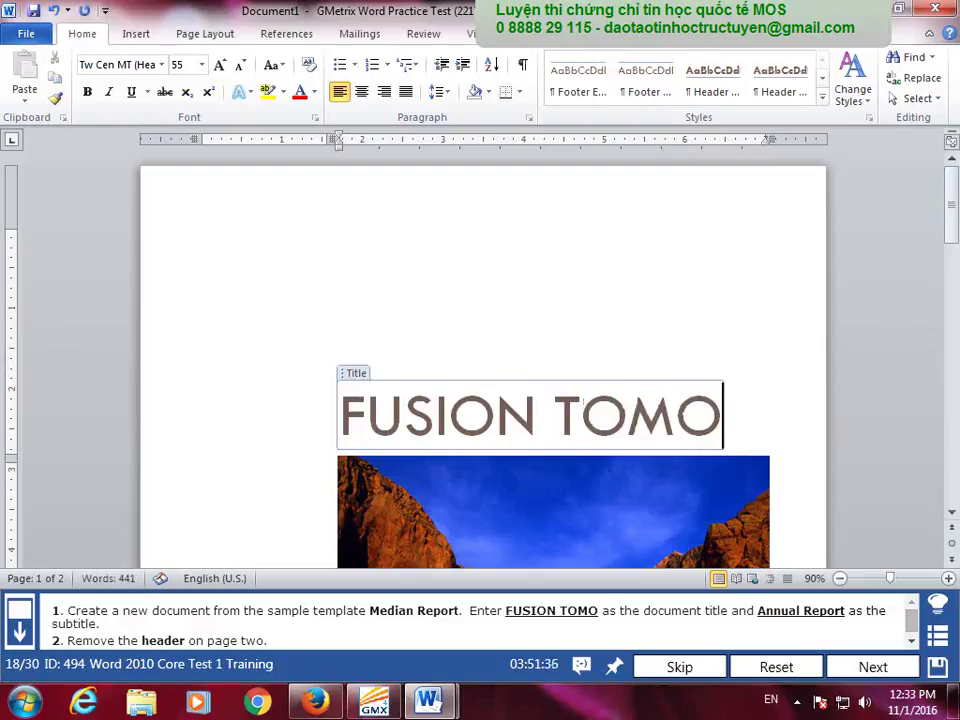
scroll(527, 300, "down", 2)
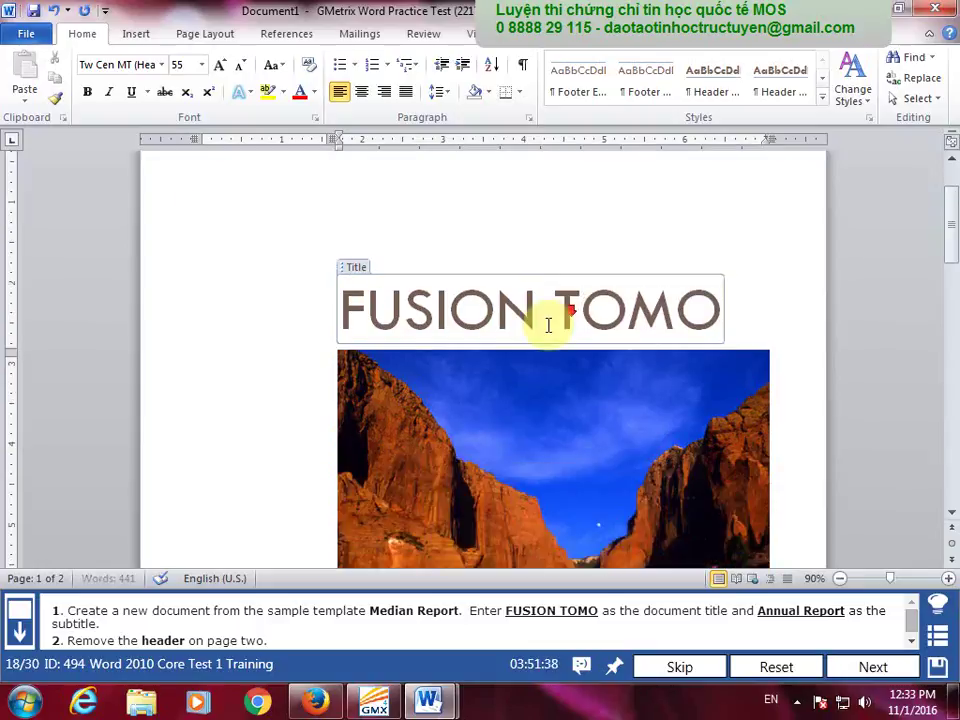
scroll(546, 321, "down", 3)
scroll(542, 366, "down", 2)
- Enter Annual Report in the subtitle placeholder
left_click(527, 401)
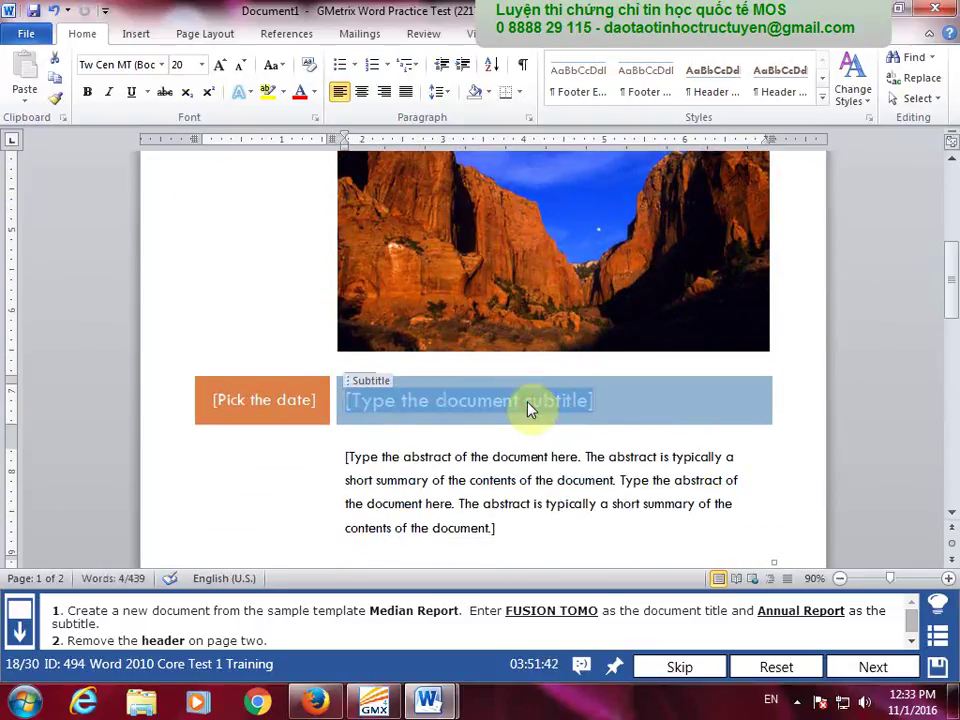
type("An")
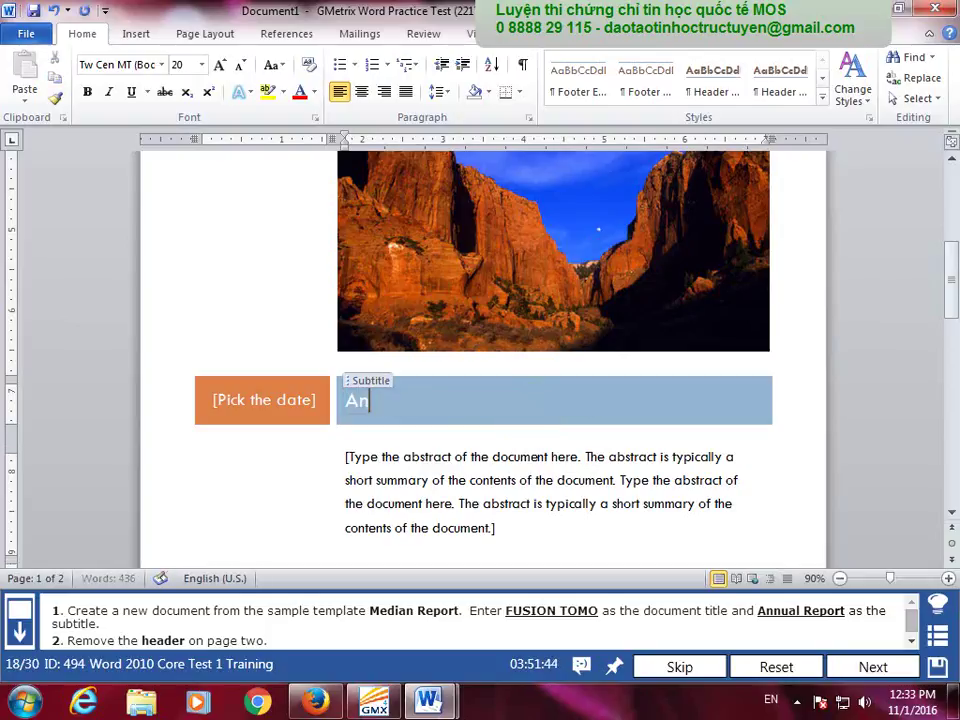
type("nual Report")
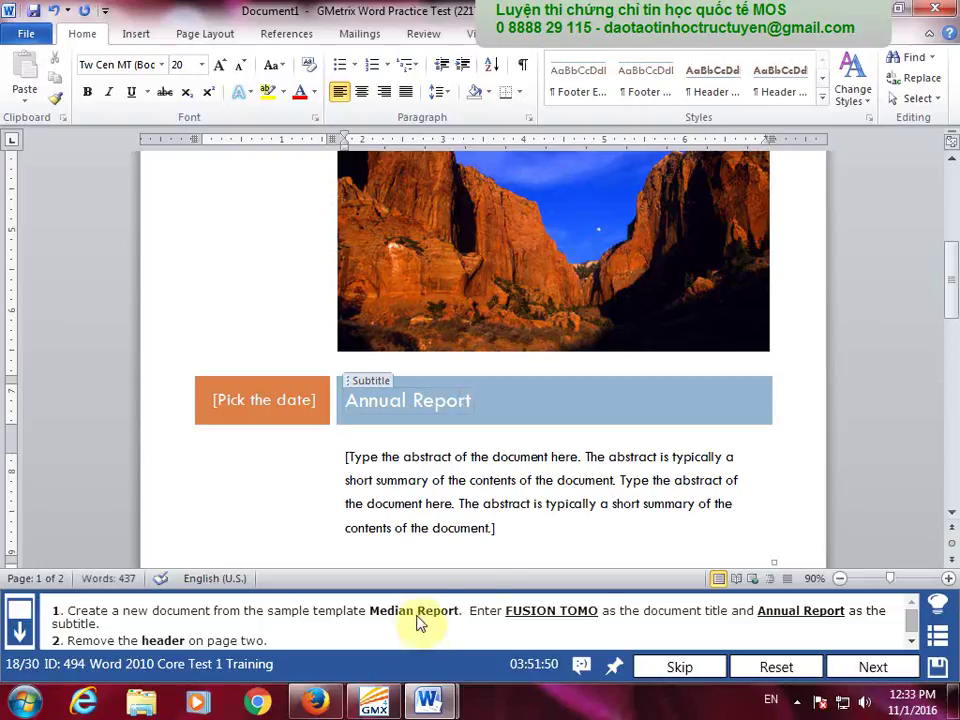
left_click(450, 548)
left_click(540, 552)
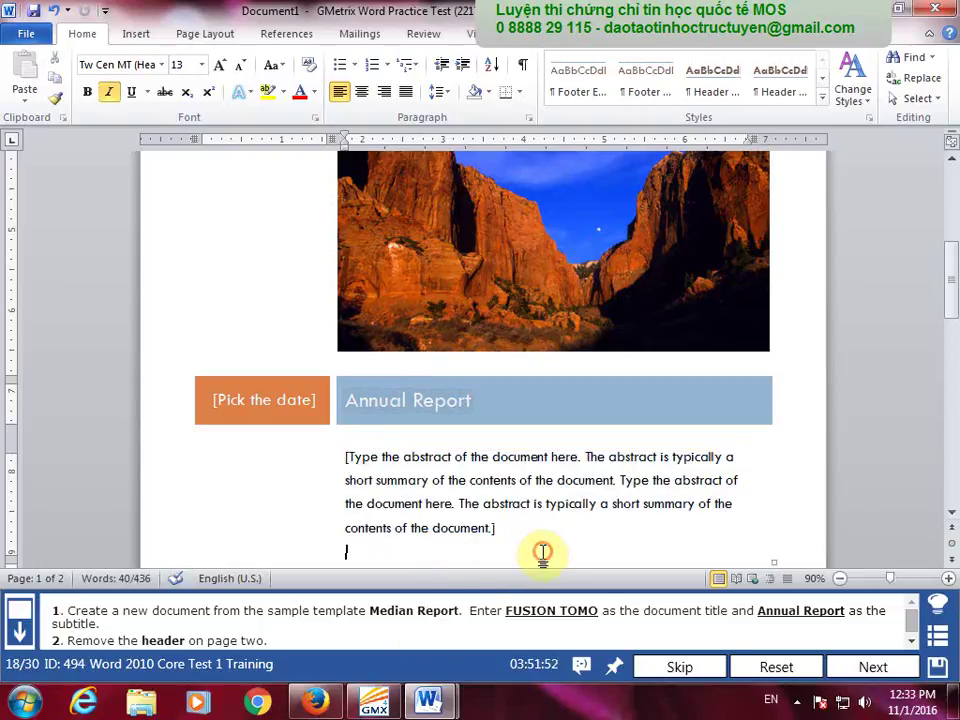
scroll(568, 542, "down", 2)
scroll(570, 536, "down", 4)
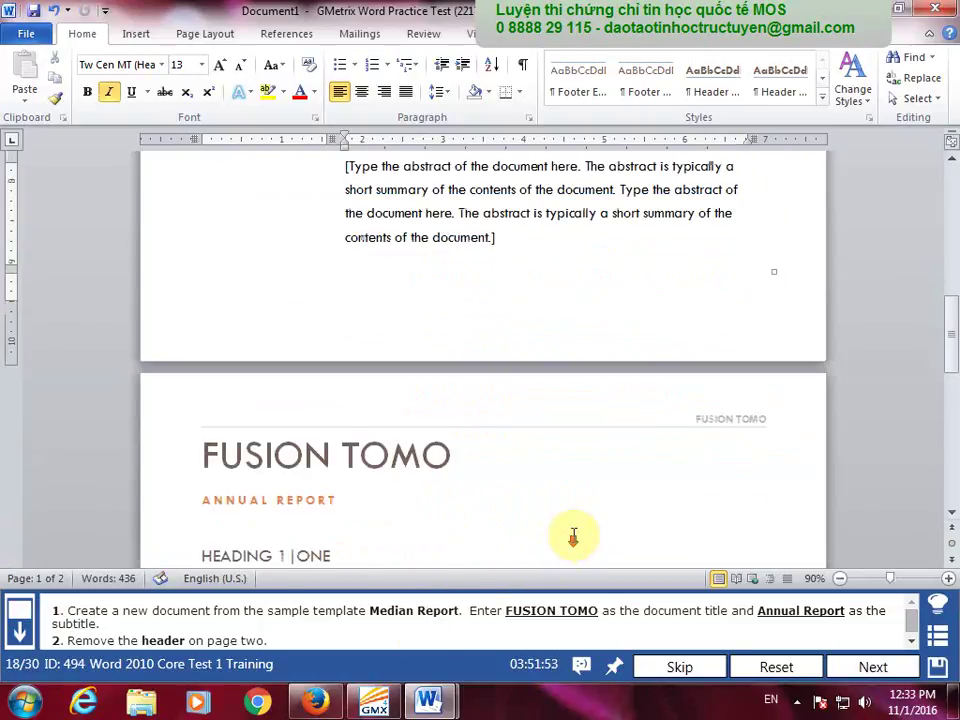
- Delete the FUSION TOMO text from the page-two header
double_click(690, 420)
left_click_drag(692, 420, 780, 427)
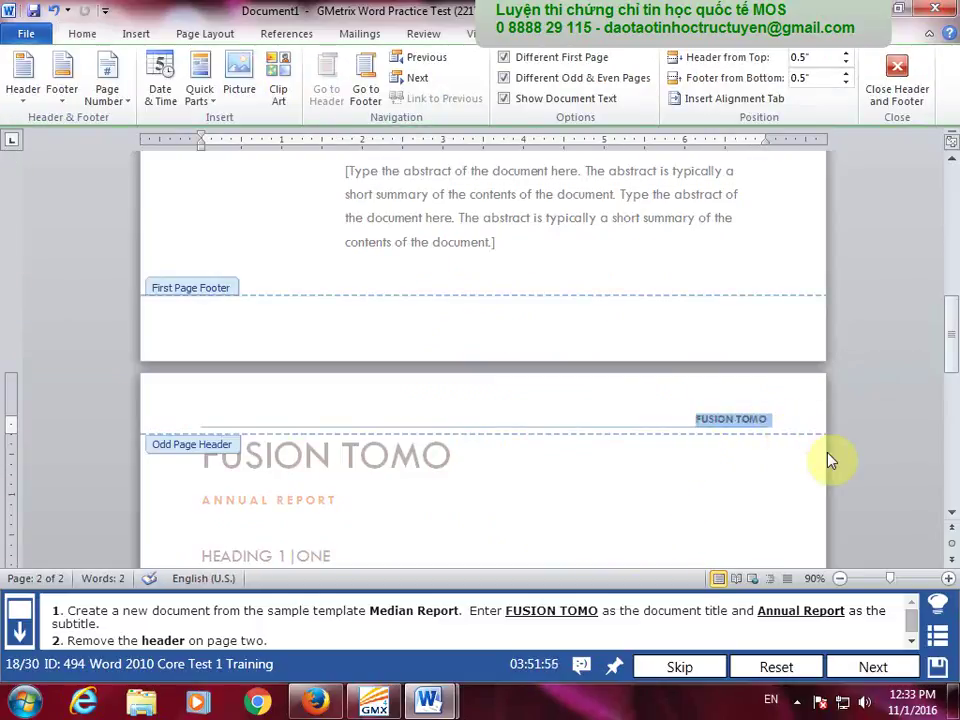
key("Delete")
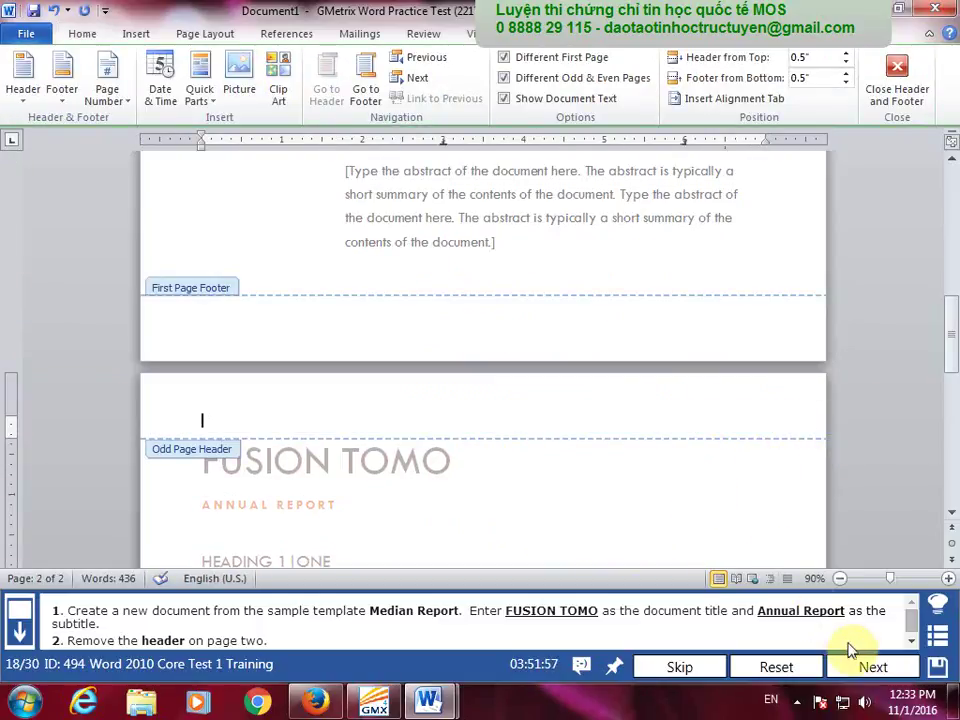
- Submit the task and continue to the Company Description task
left_click(911, 641)
left_click(897, 667)
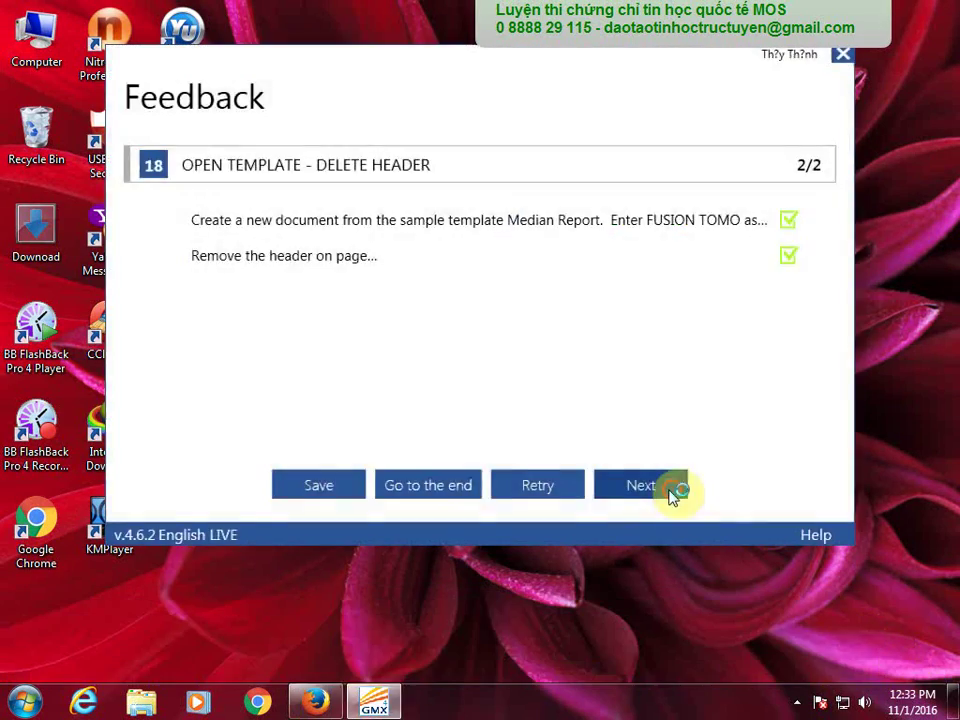
left_click(671, 494)
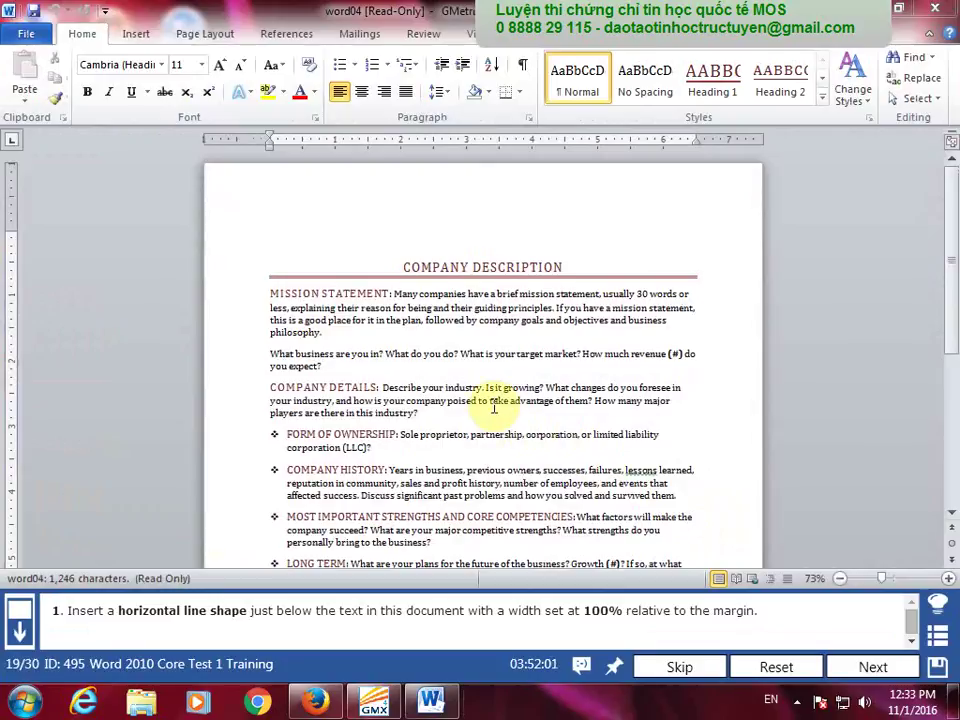
- Draw a horizontal Line shape just below the Contact Information text
left_click(611, 380)
scroll(611, 380, "down", 5)
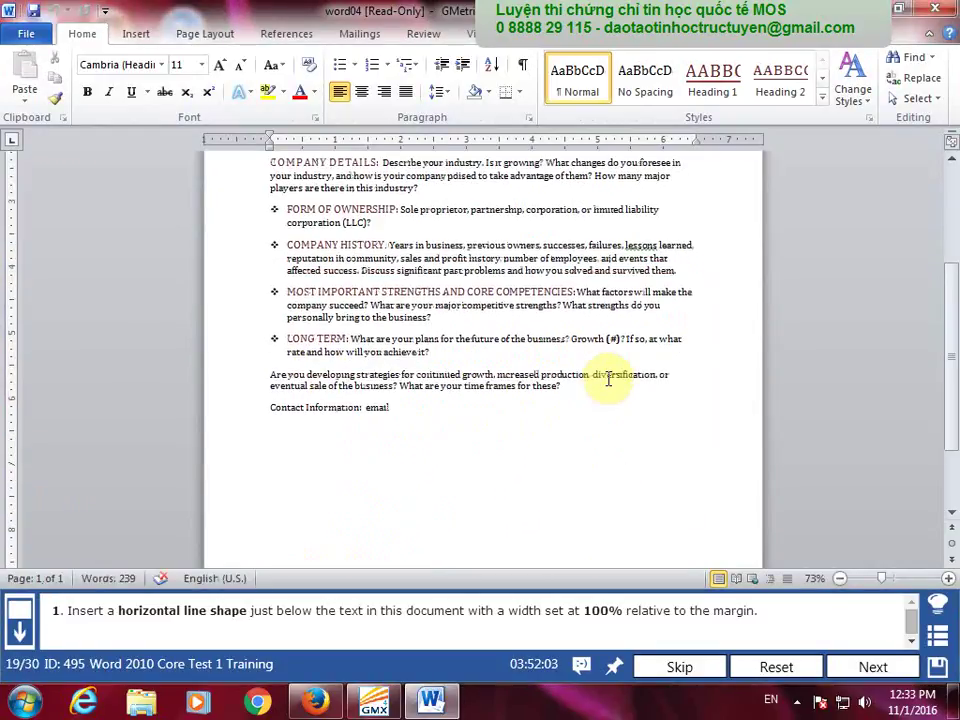
left_click(138, 35)
left_click(243, 75)
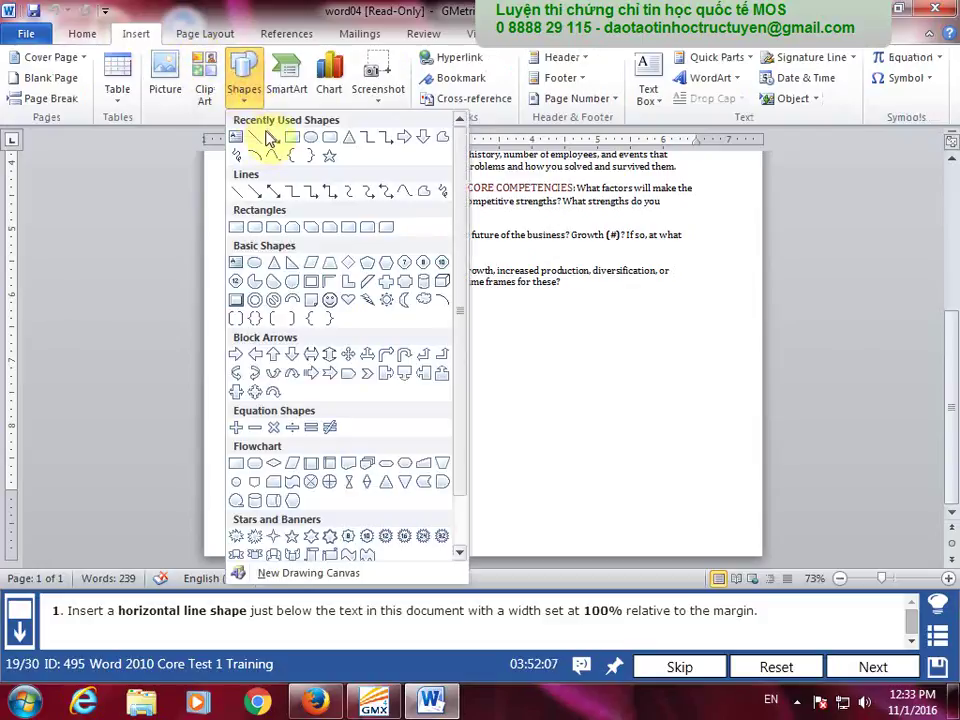
left_click_drag(270, 324, 701, 323)
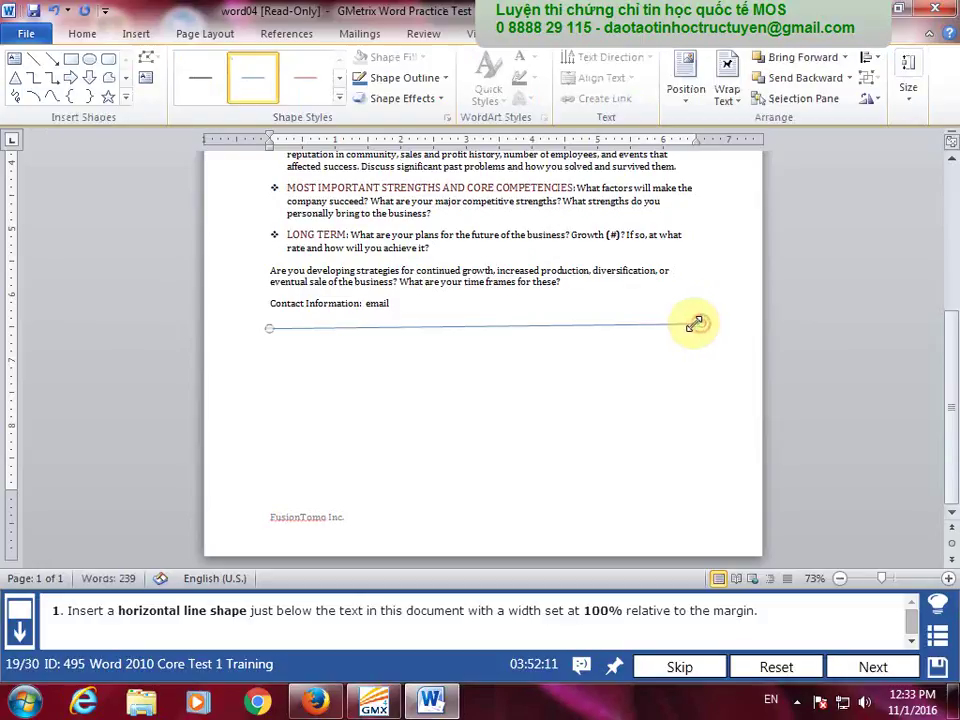
left_click(688, 100)
- Open More Layout Options and view the line's Size settings (width 6.57")
left_click(740, 367)
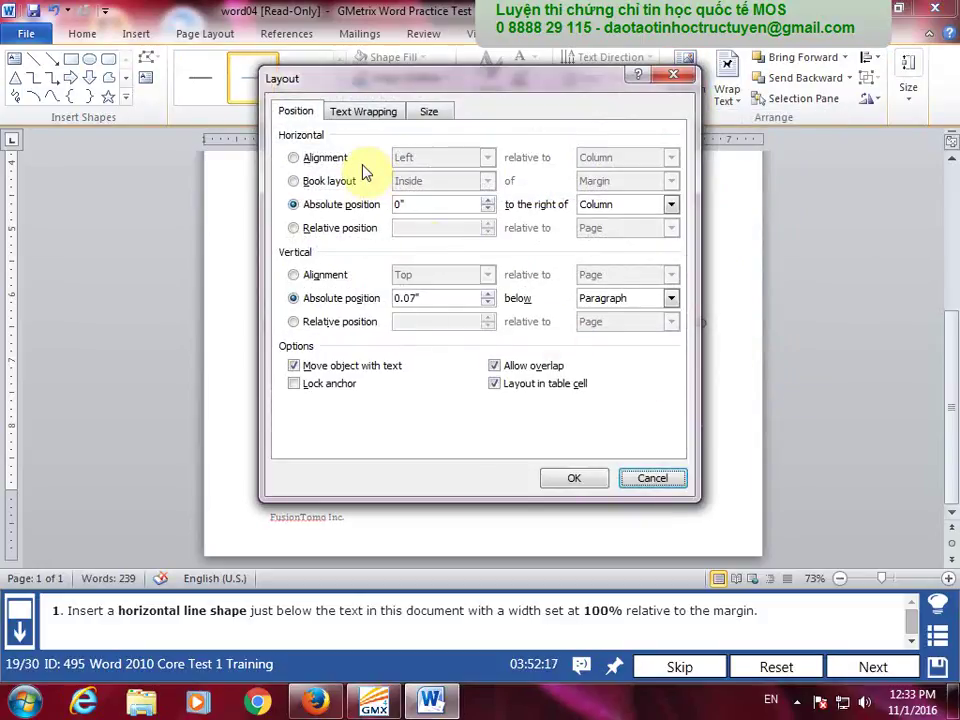
left_click(432, 111)
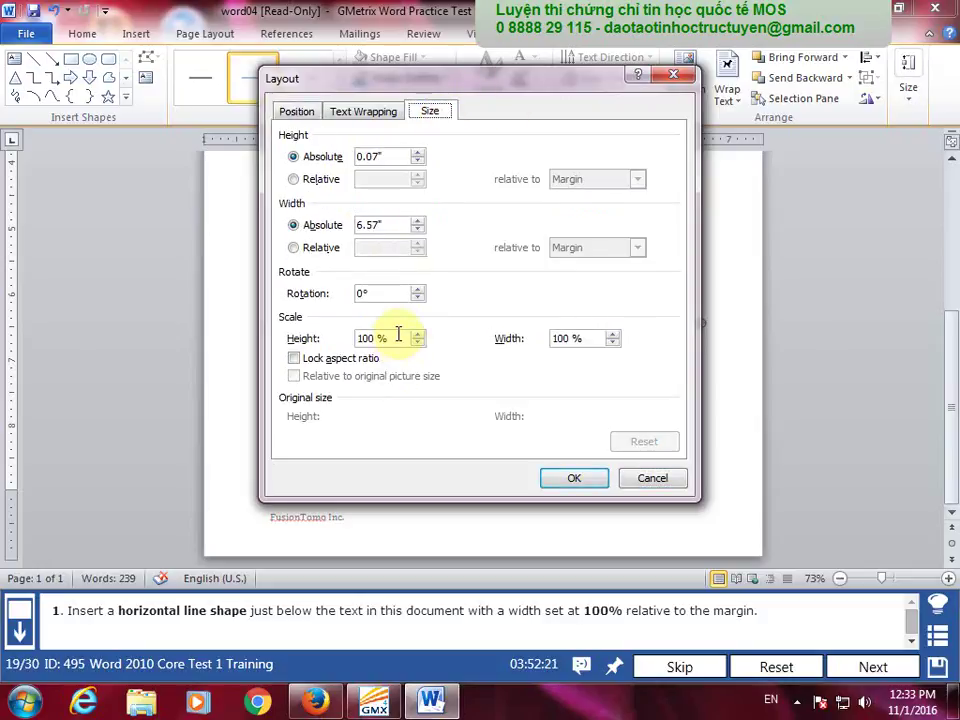
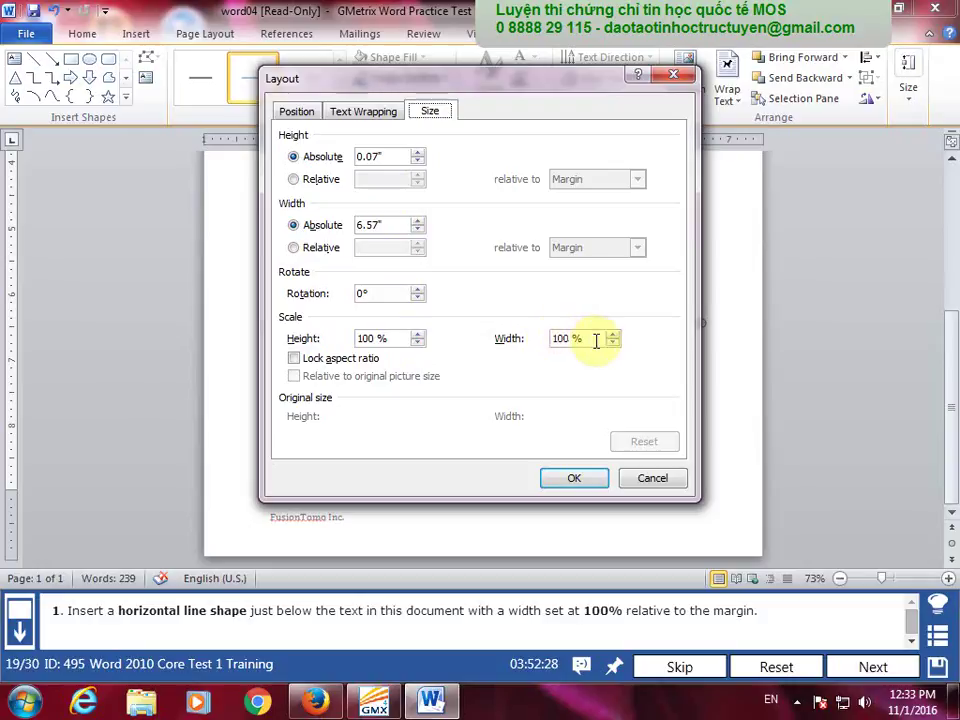
- Position the line Top-aligned to the page with a relative horizontal position measured from the margin
double_click(399, 339)
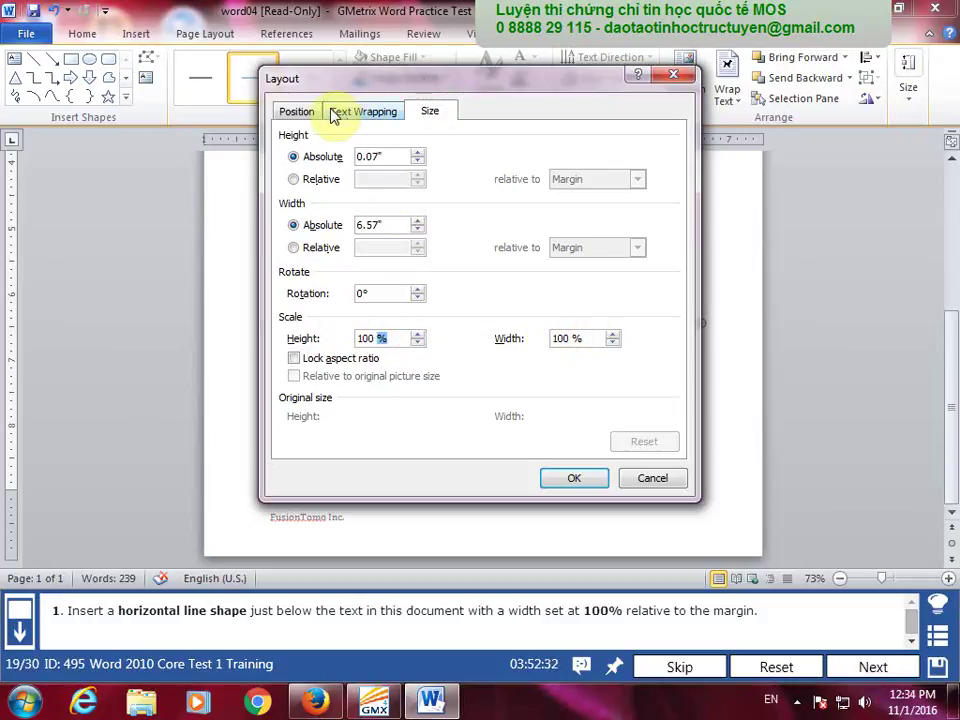
left_click(302, 111)
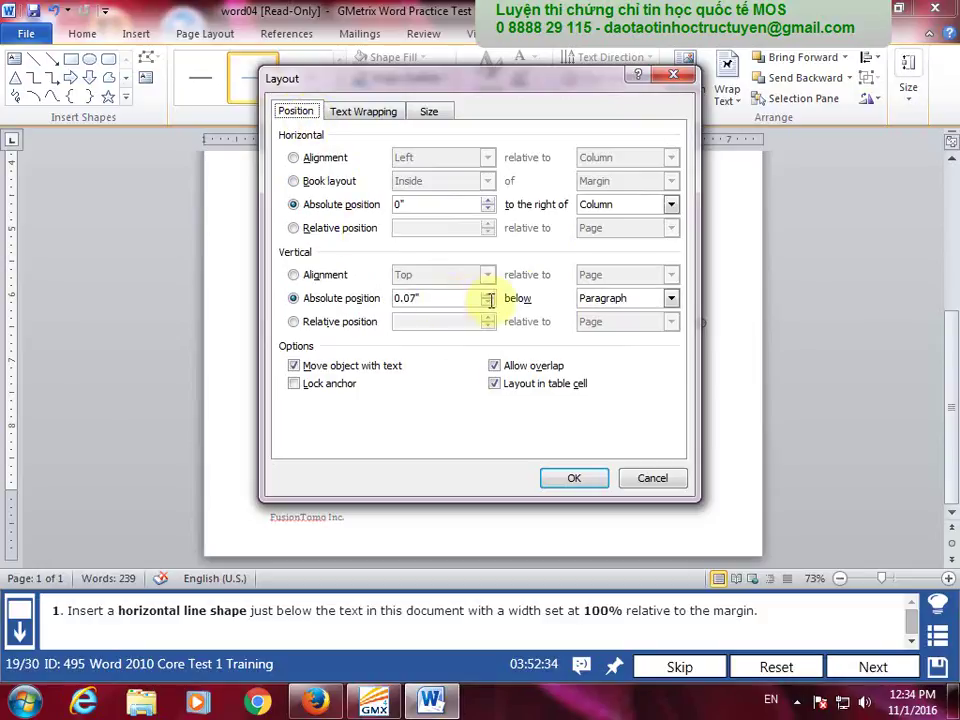
left_click(325, 276)
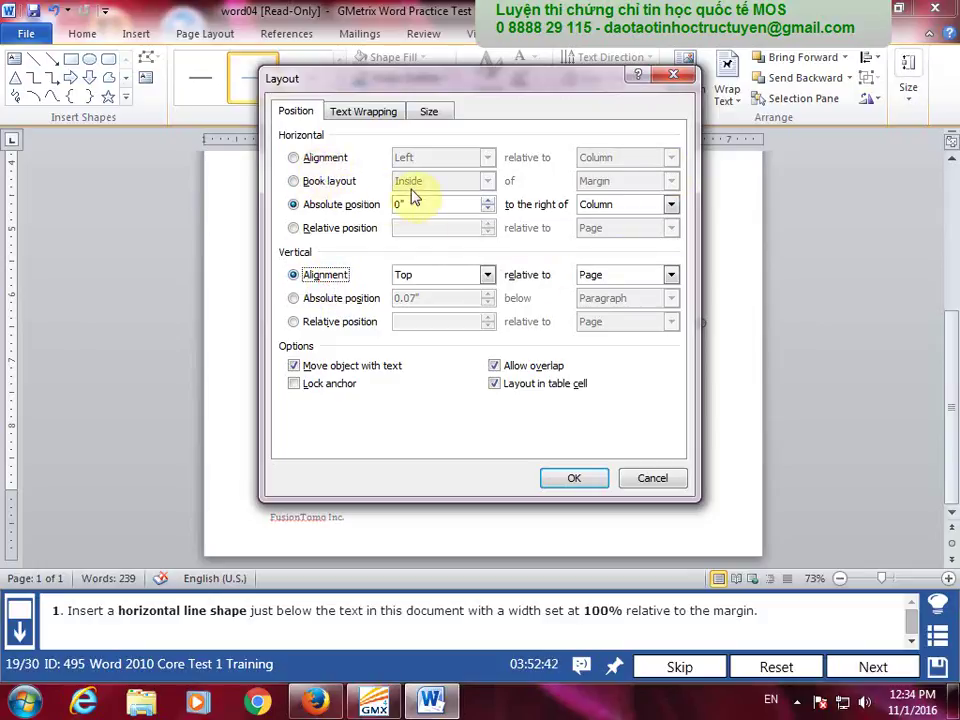
left_click(326, 157)
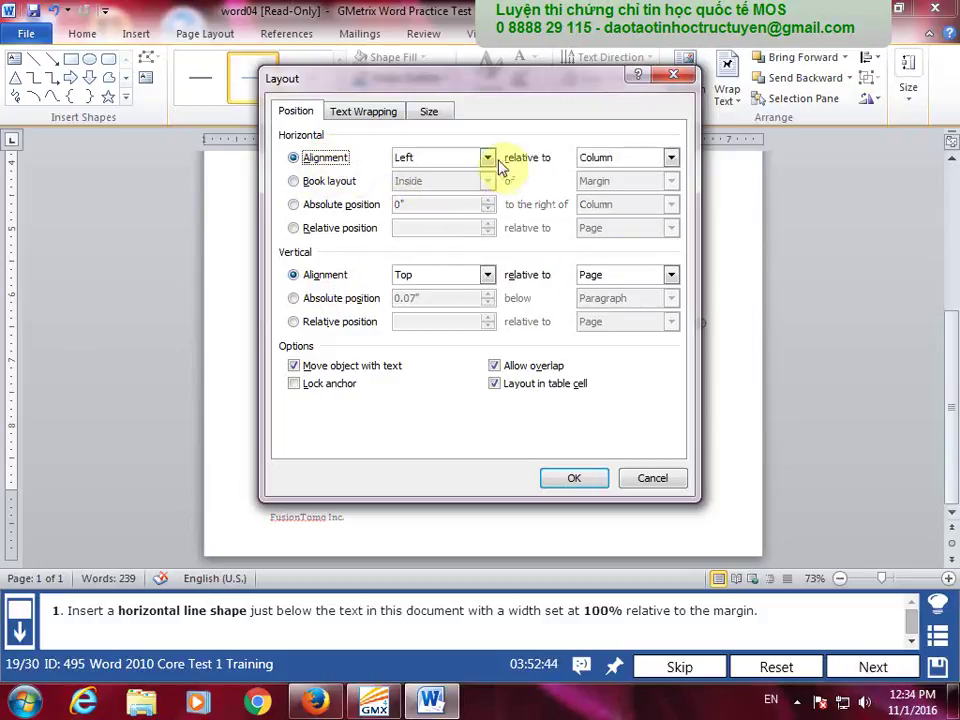
left_click(487, 159)
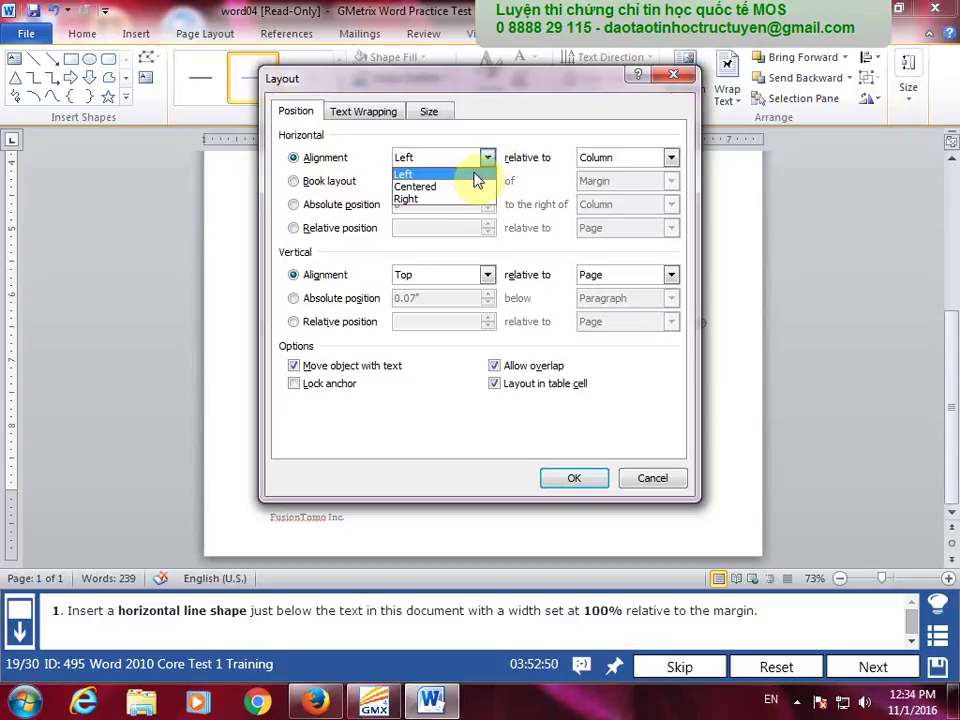
left_click(368, 206)
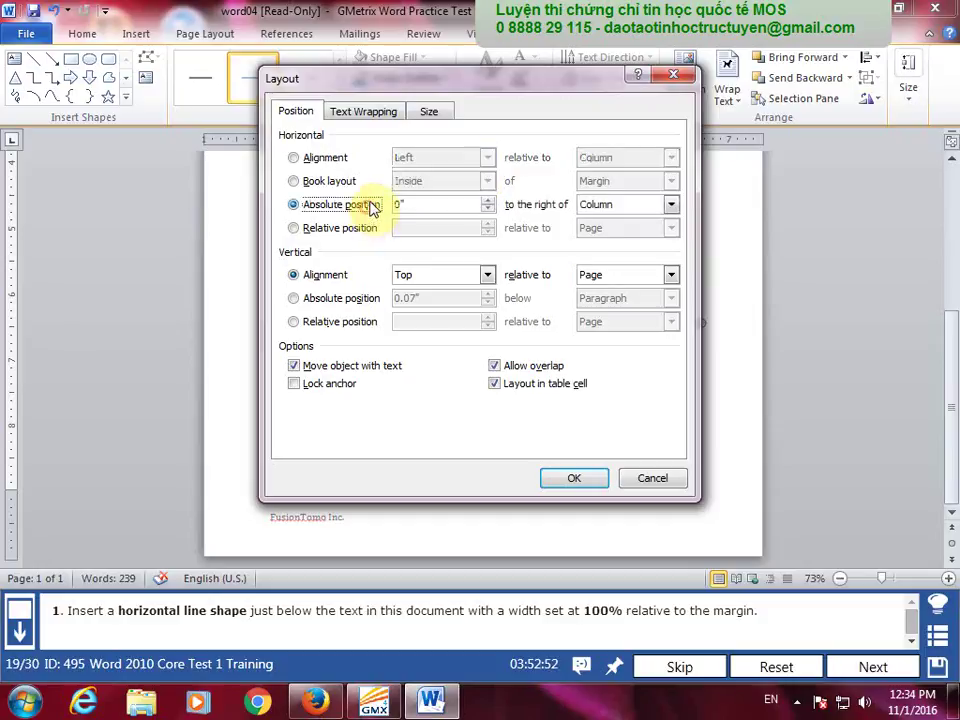
left_click(368, 226)
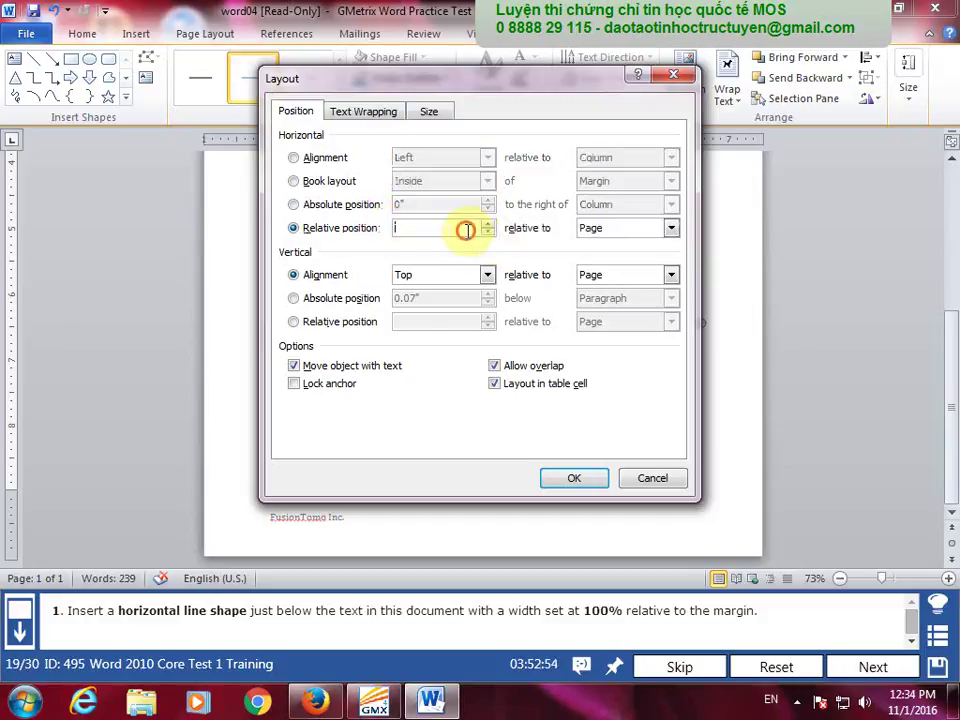
left_click(628, 230)
left_click(622, 246)
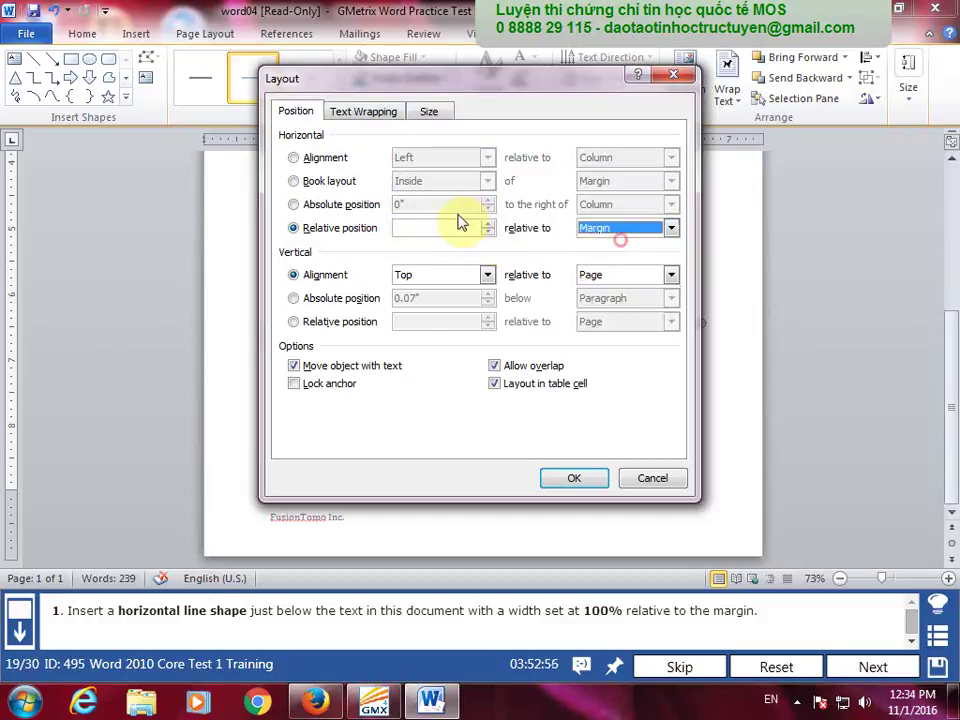
left_click(450, 227)
type("100")
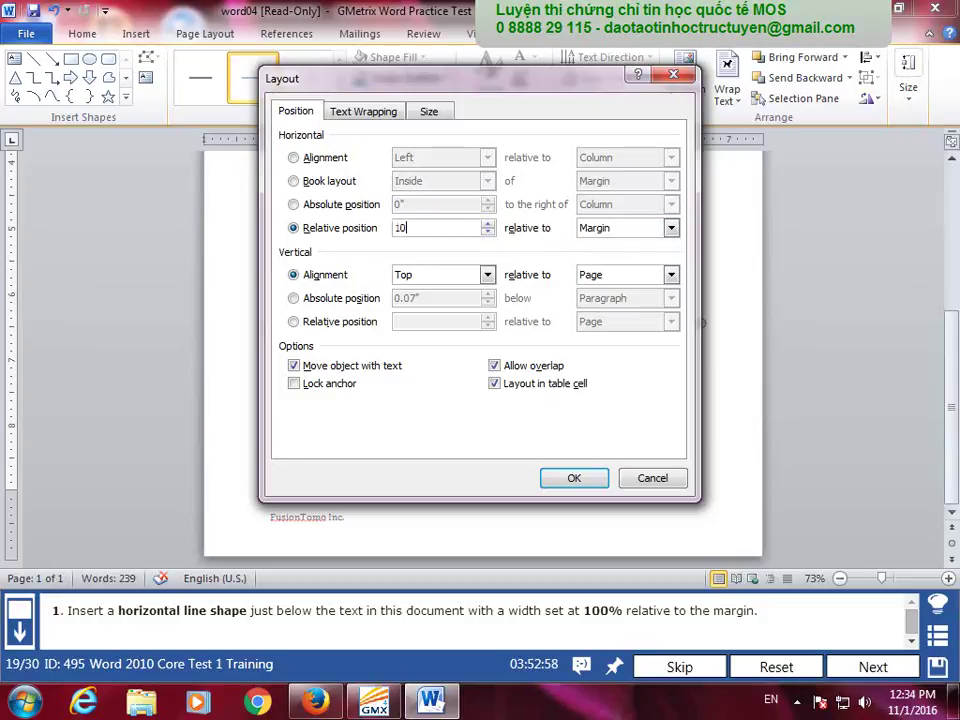
left_click(574, 477)
- Undo the repositioning so the line returns below the contact line with its blue style
scroll(566, 446, "up", 3)
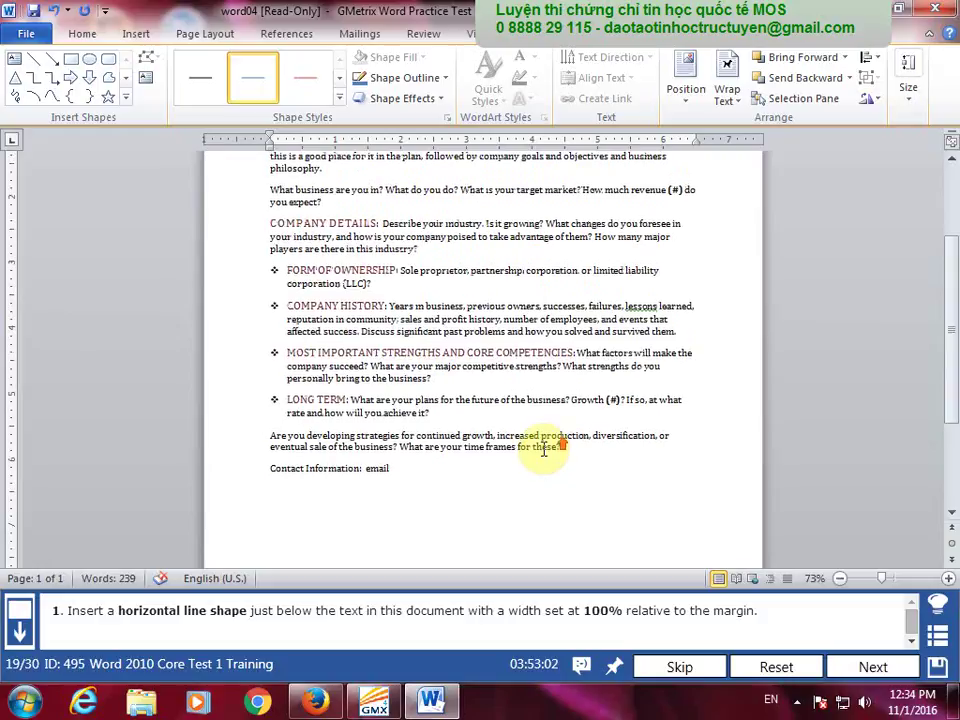
scroll(544, 446, "down", 3)
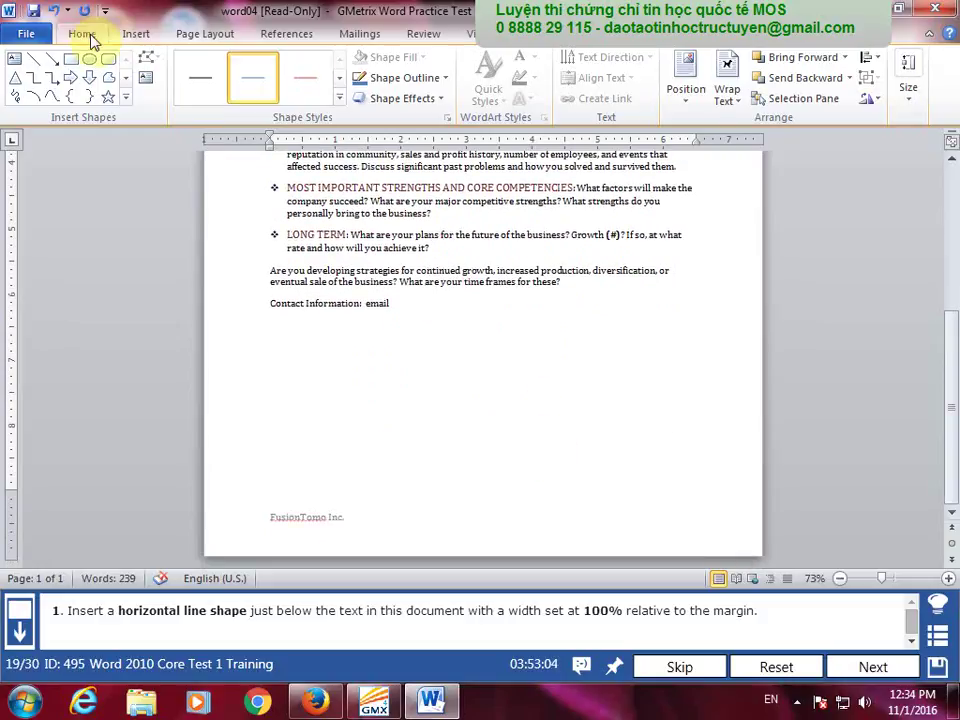
left_click(54, 11)
left_click(231, 74)
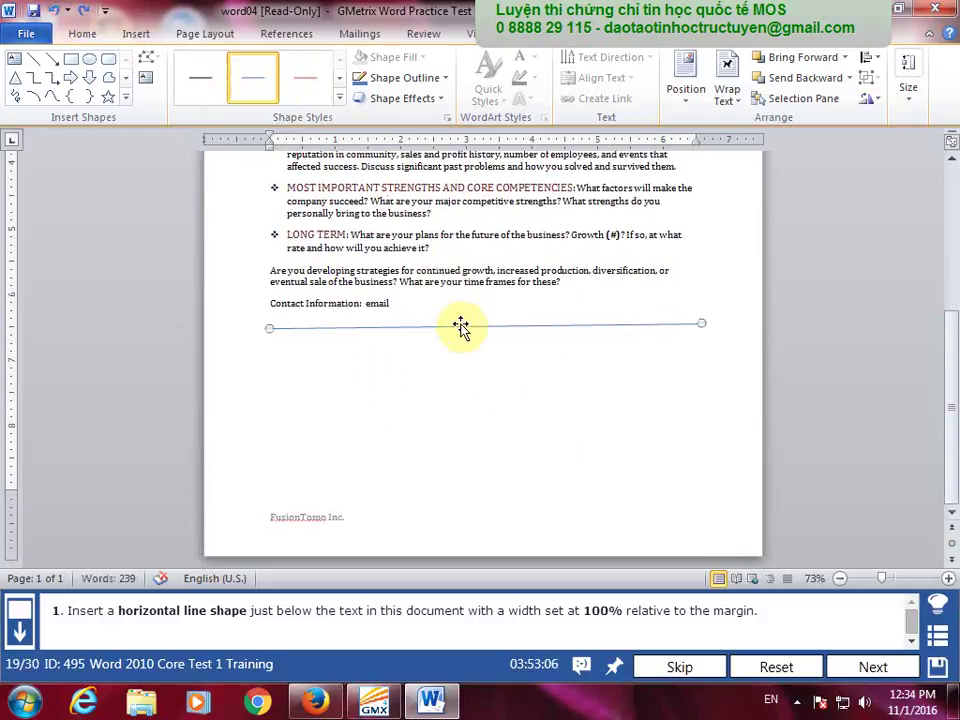
right_click(460, 324)
left_click(521, 315)
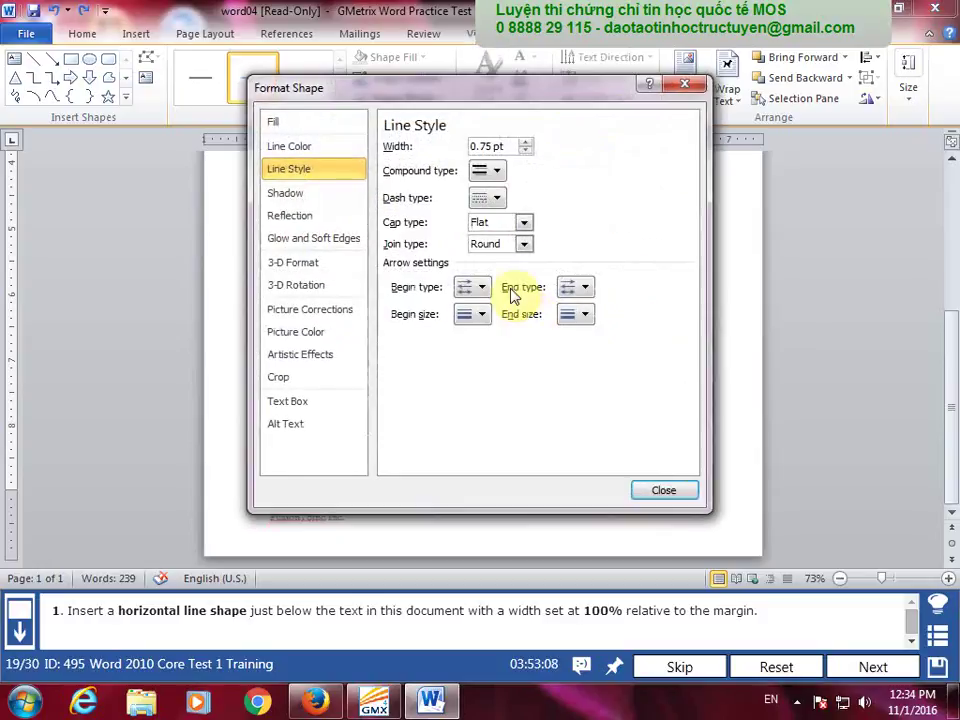
left_click(684, 84)
- In the line's layout options, set its horizontal relative position to the margin
left_click(686, 72)
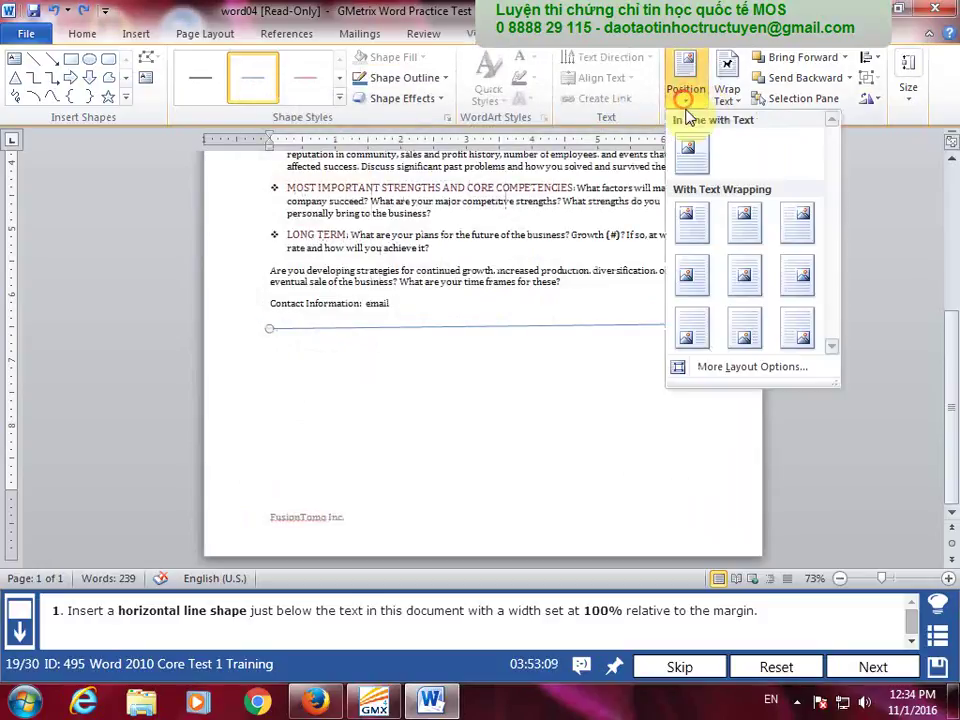
left_click(712, 368)
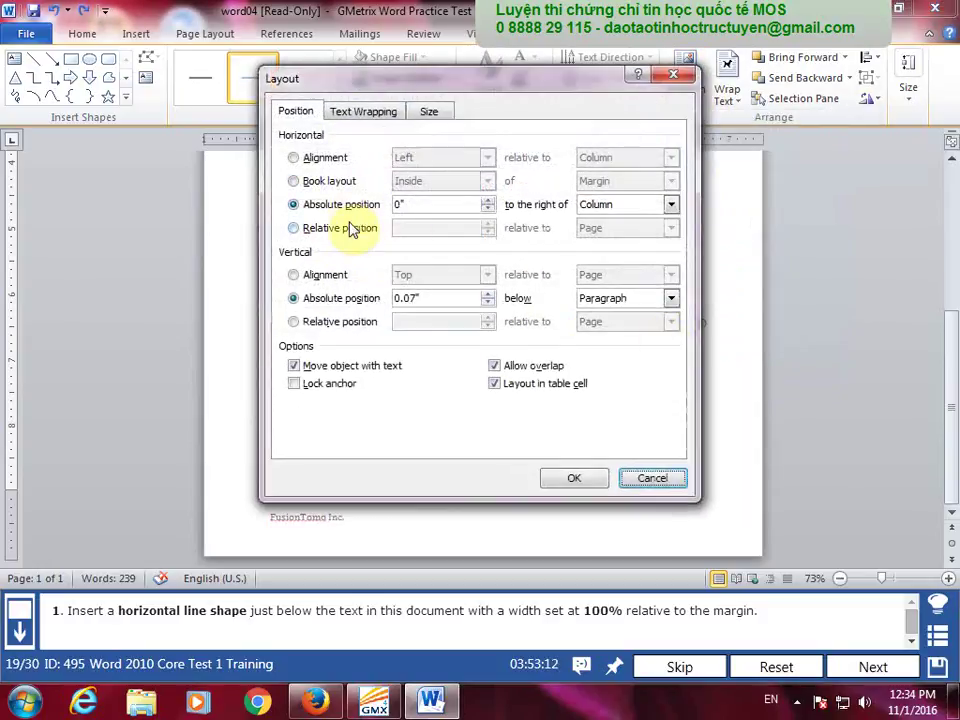
left_click(348, 228)
left_click(606, 230)
left_click(612, 246)
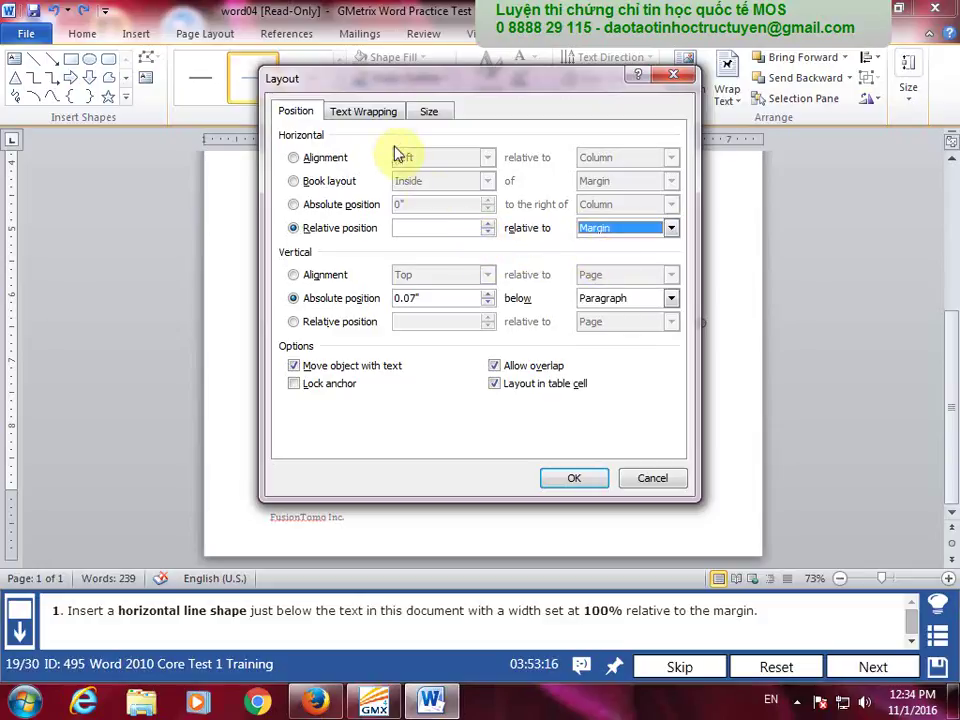
- Make the line's width 100% relative to the margin and submit the task
left_click(426, 113)
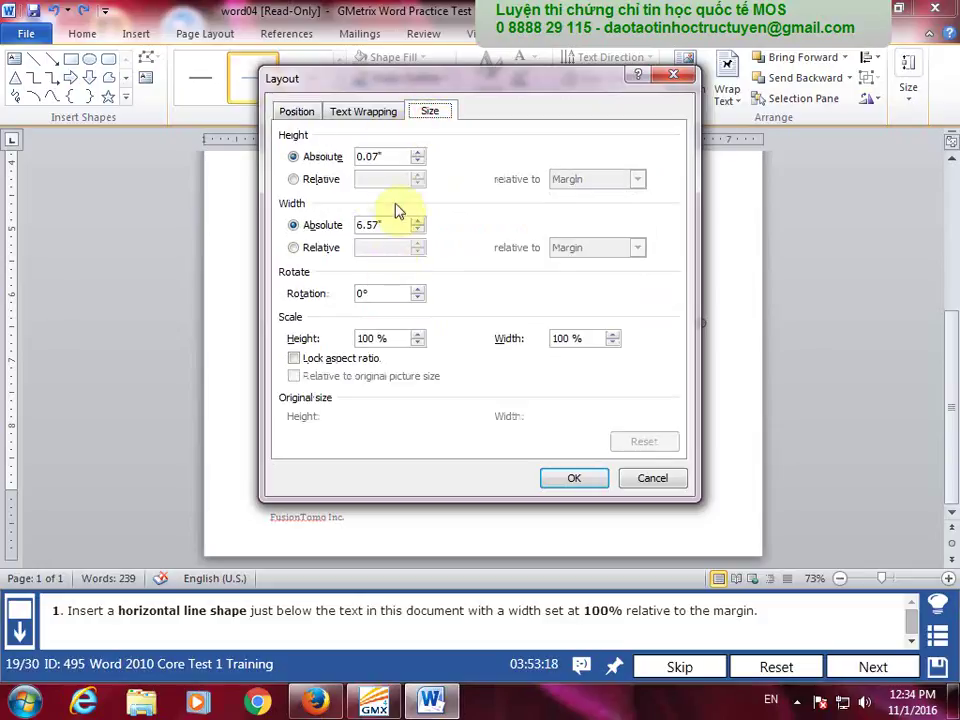
left_click(322, 180)
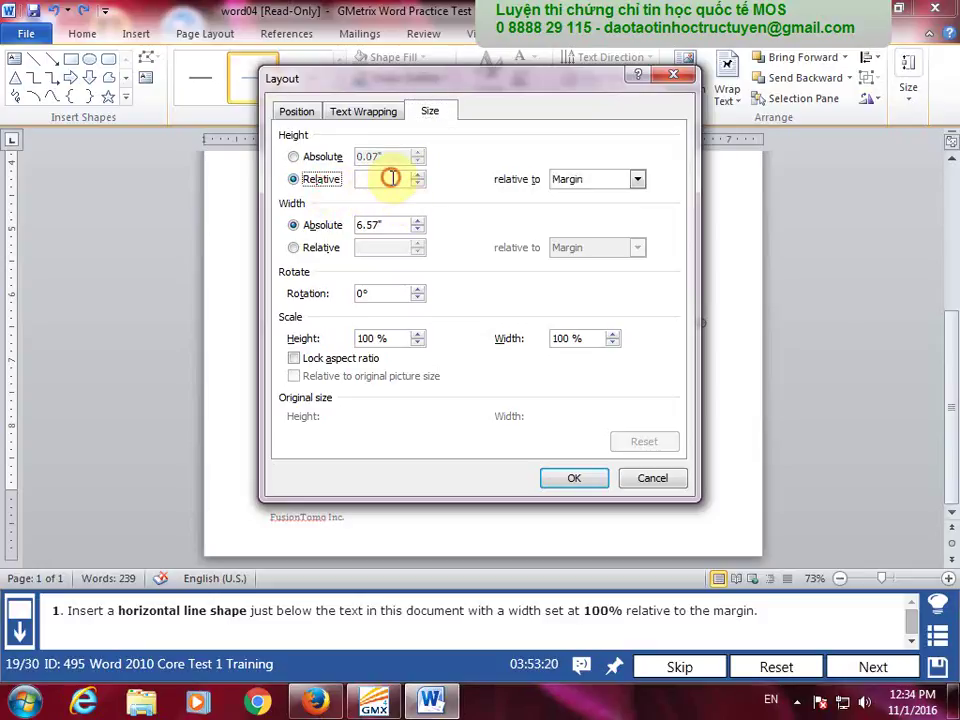
left_click(388, 179)
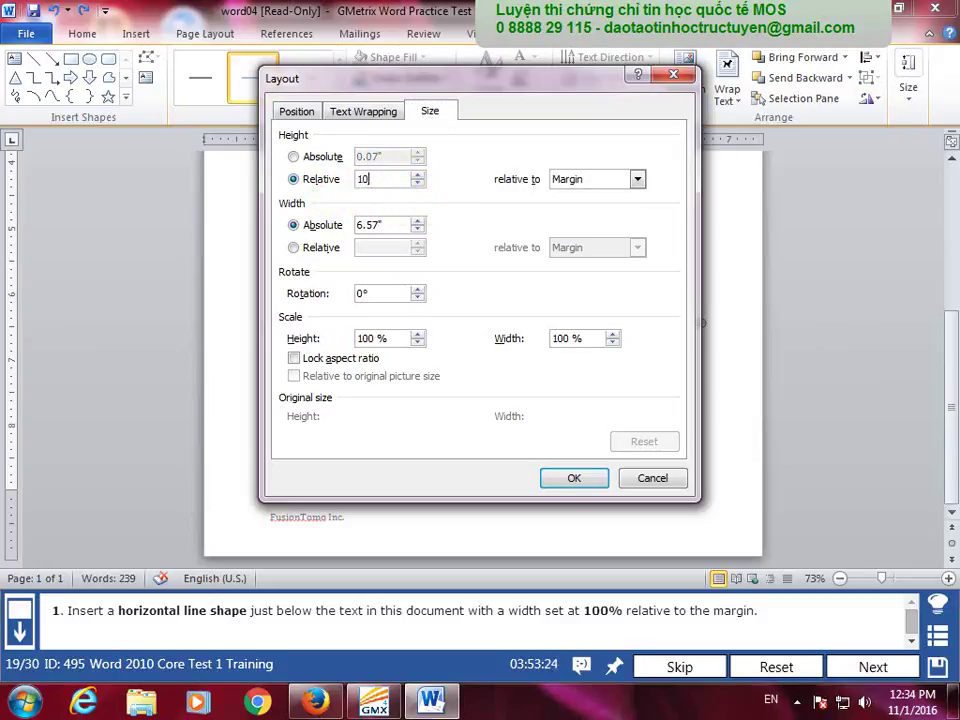
left_click(320, 247)
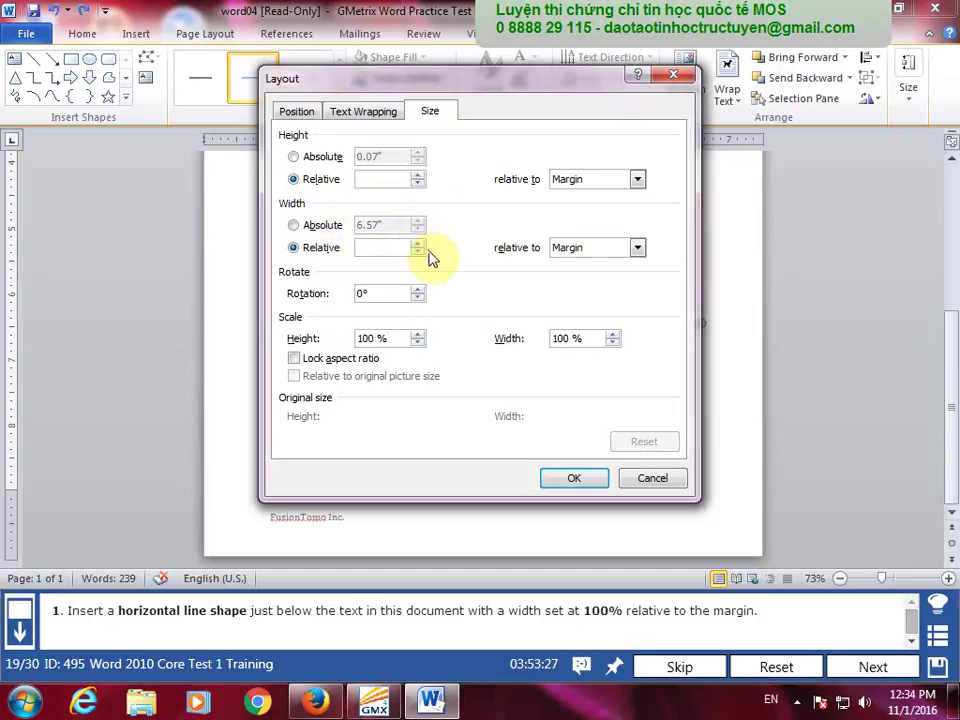
type("100")
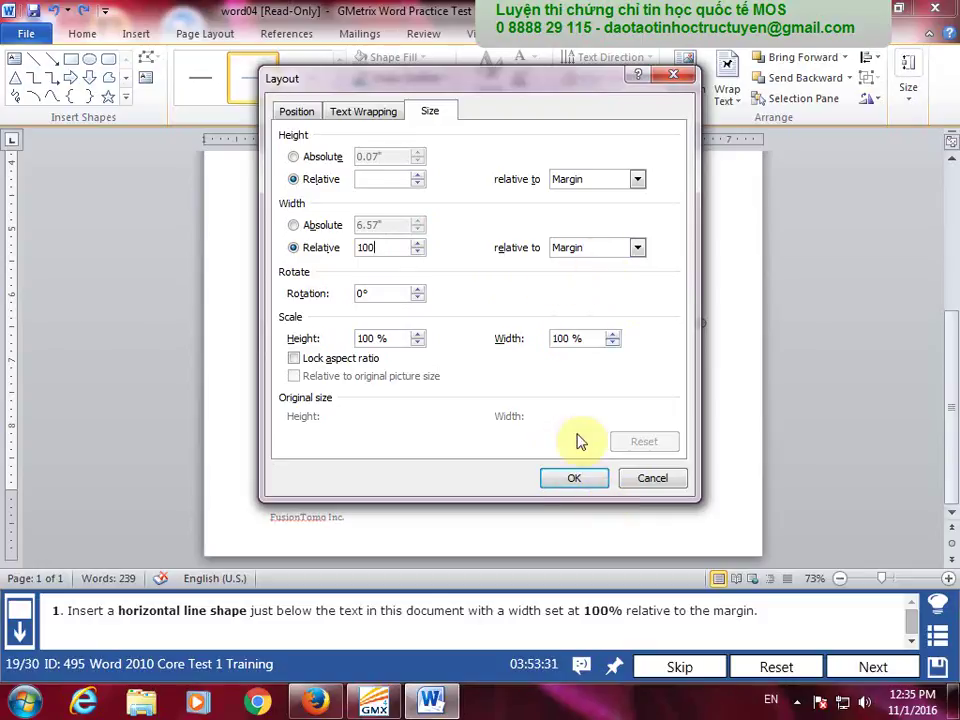
left_click(560, 480)
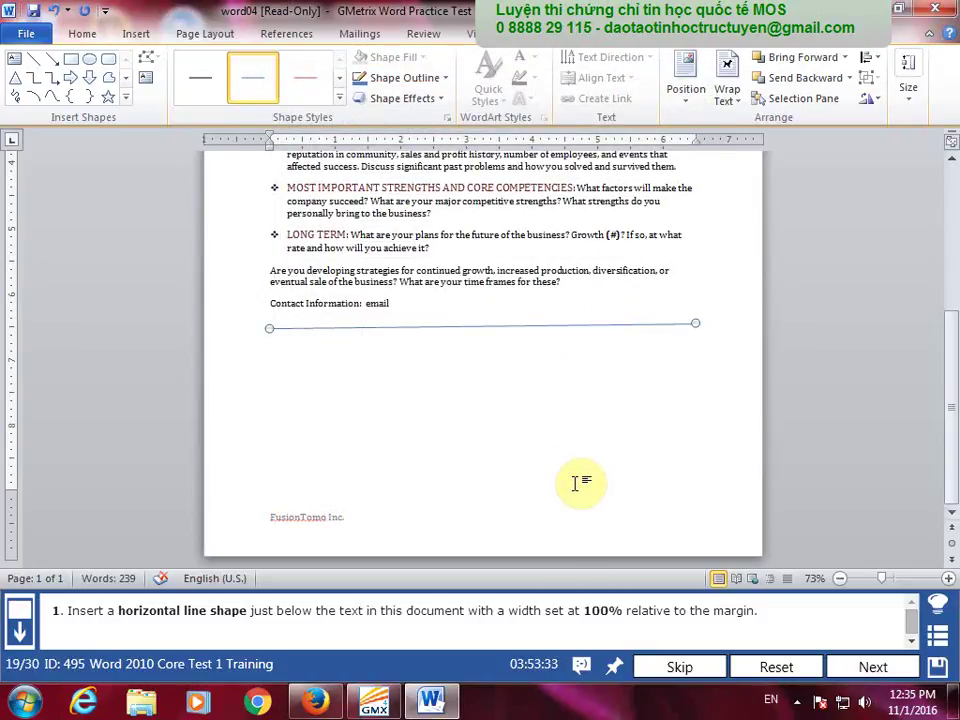
left_click(577, 484)
left_click(870, 666)
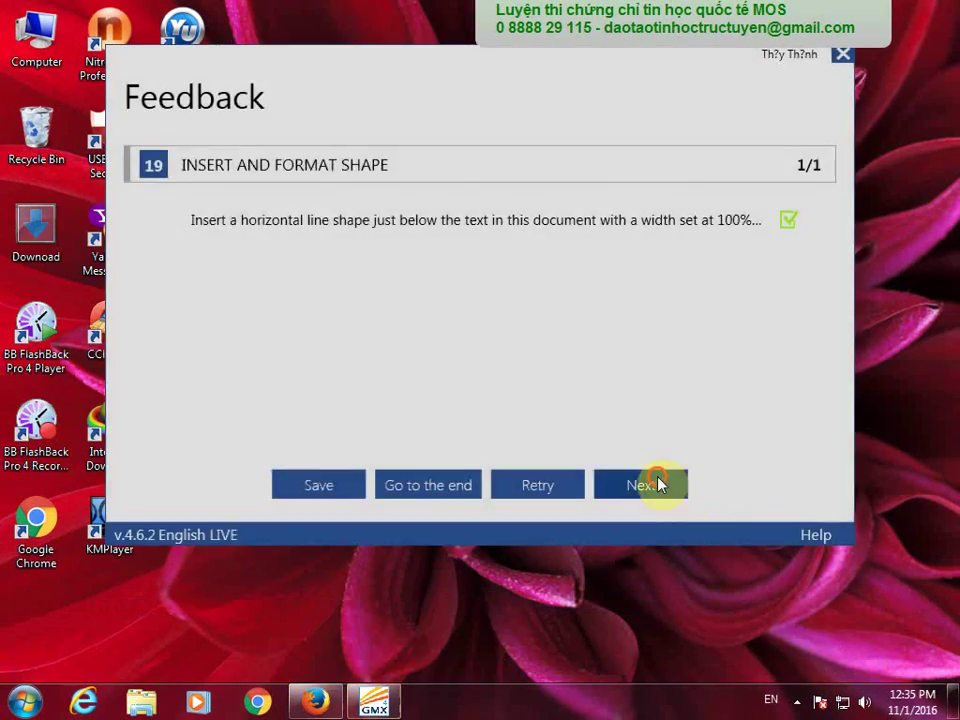
- Insert a Page break after the business plan's last paragraph to start a blank page
left_click(655, 483)
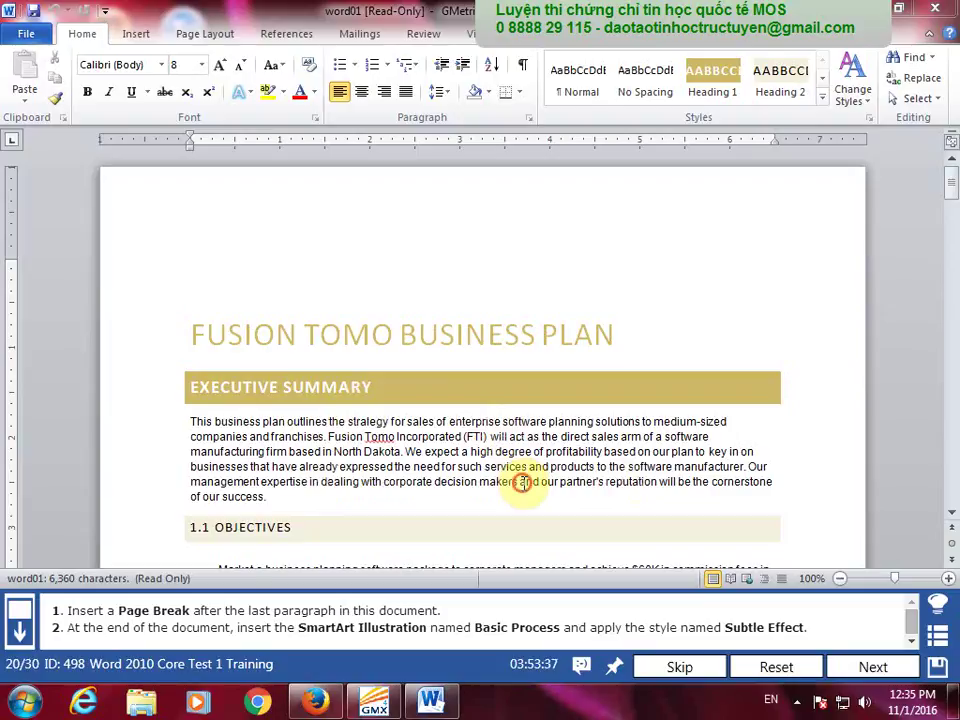
scroll(523, 484, "down", 3)
scroll(523, 484, "down", 5)
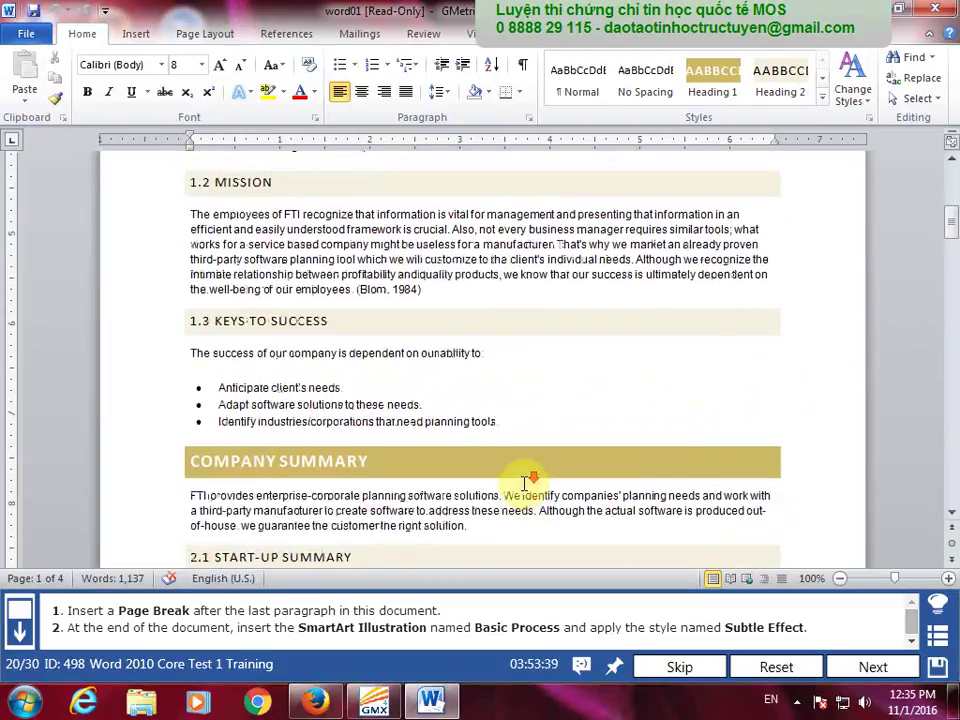
scroll(523, 484, "down", 3)
scroll(523, 484, "down", 5)
scroll(523, 484, "down", 3)
scroll(523, 484, "down", 5)
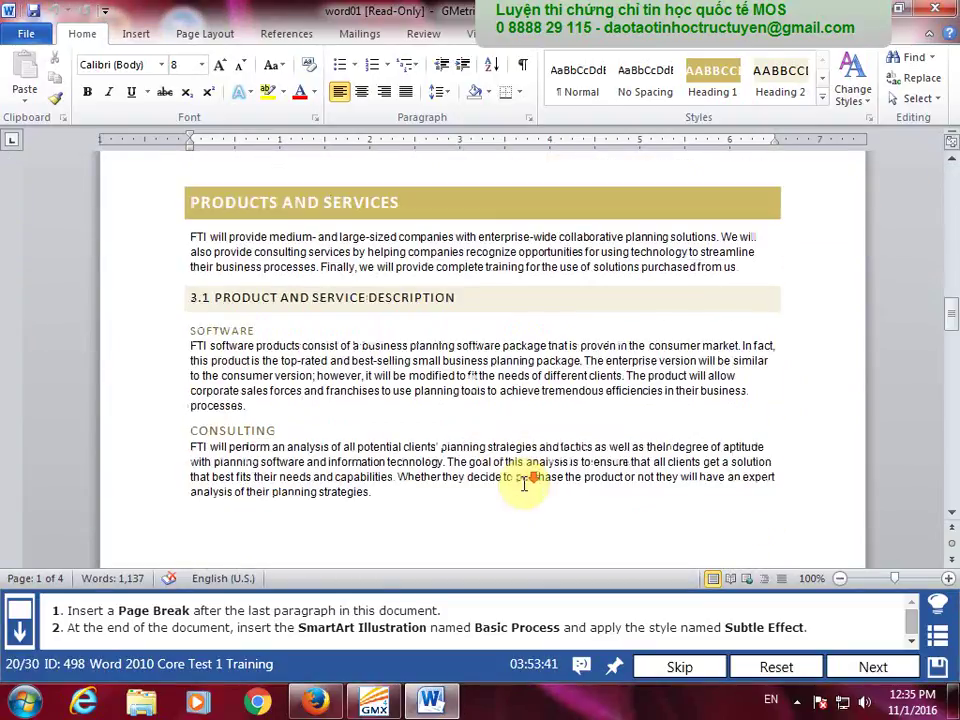
scroll(523, 484, "down", 5)
scroll(523, 484, "down", 5)
scroll(525, 485, "down", 5)
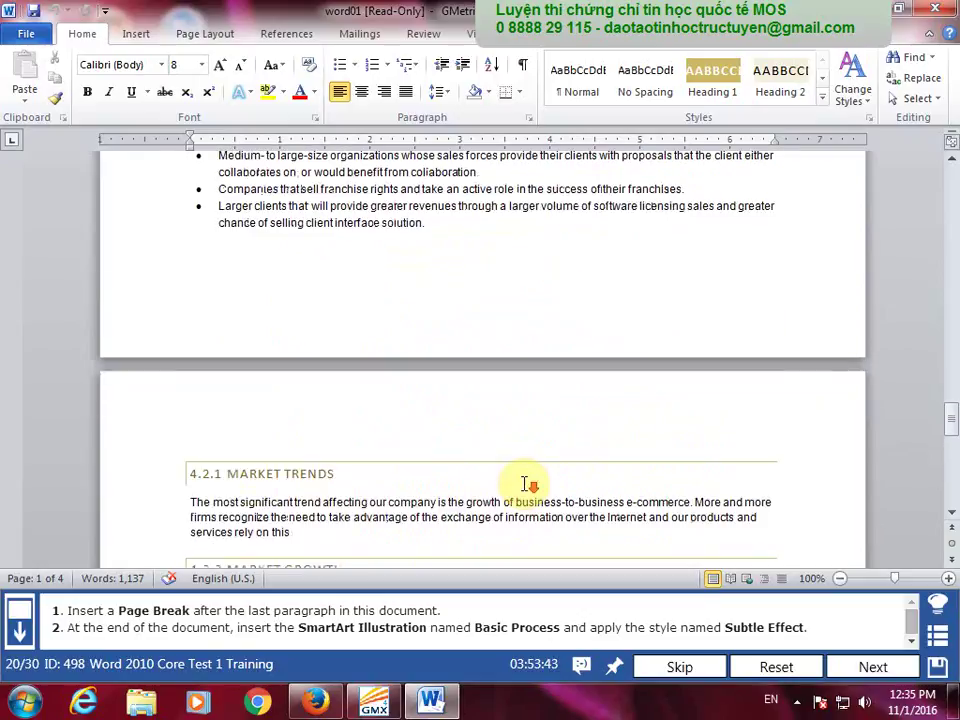
scroll(525, 485, "down", 10)
scroll(525, 483, "down", 6)
left_click(420, 382)
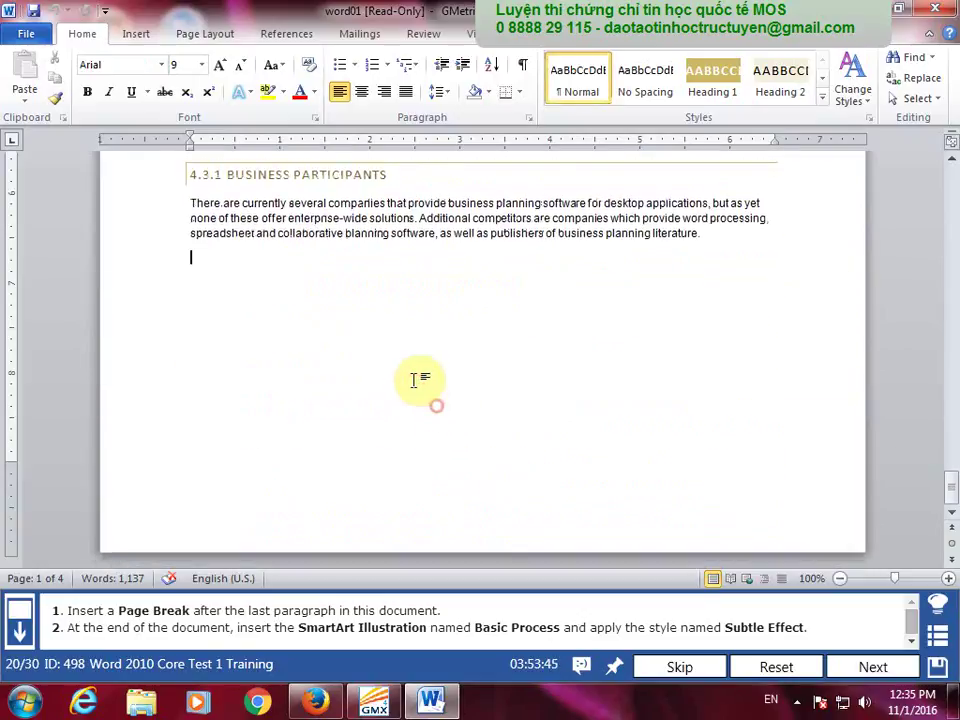
left_click(207, 34)
left_click(266, 65)
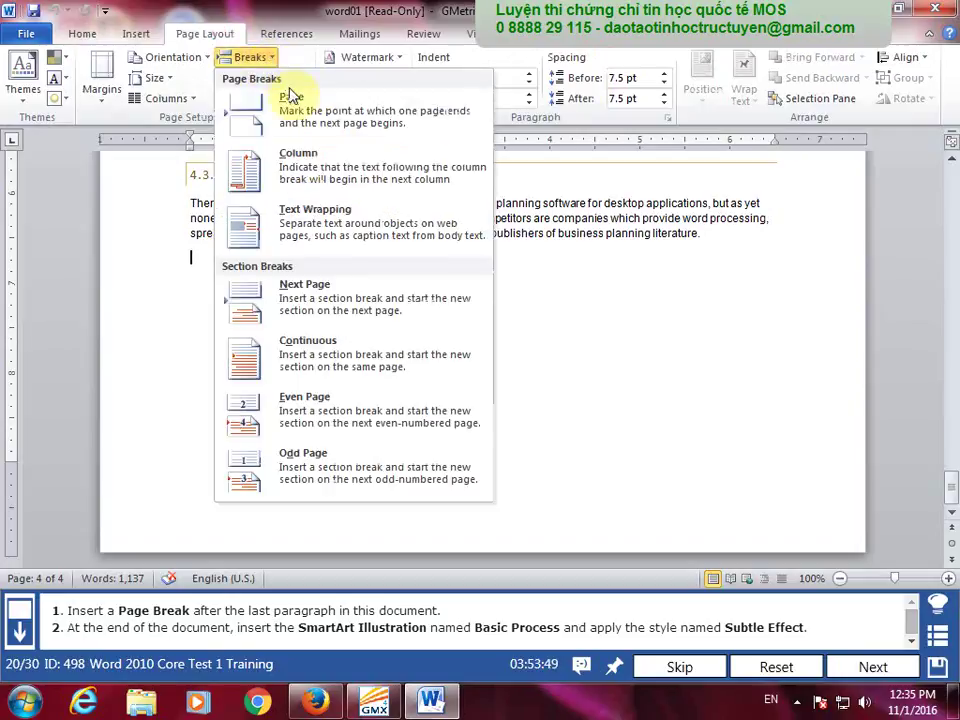
left_click(289, 97)
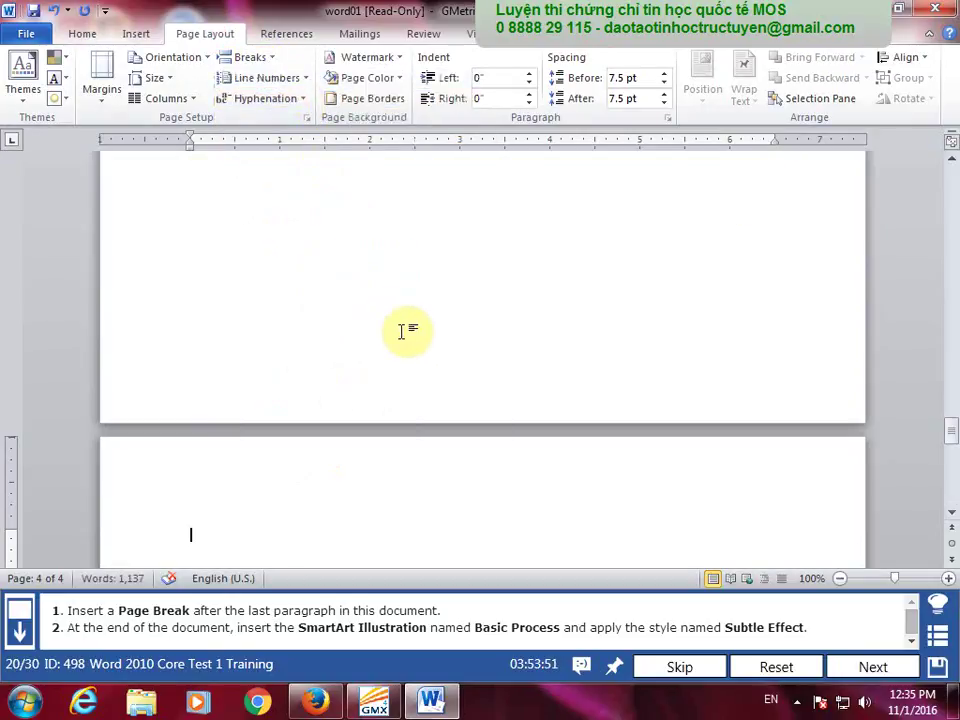
- Insert a Basic Process SmartArt graphic styled Subtle Effect, then submit the task
left_click(139, 34)
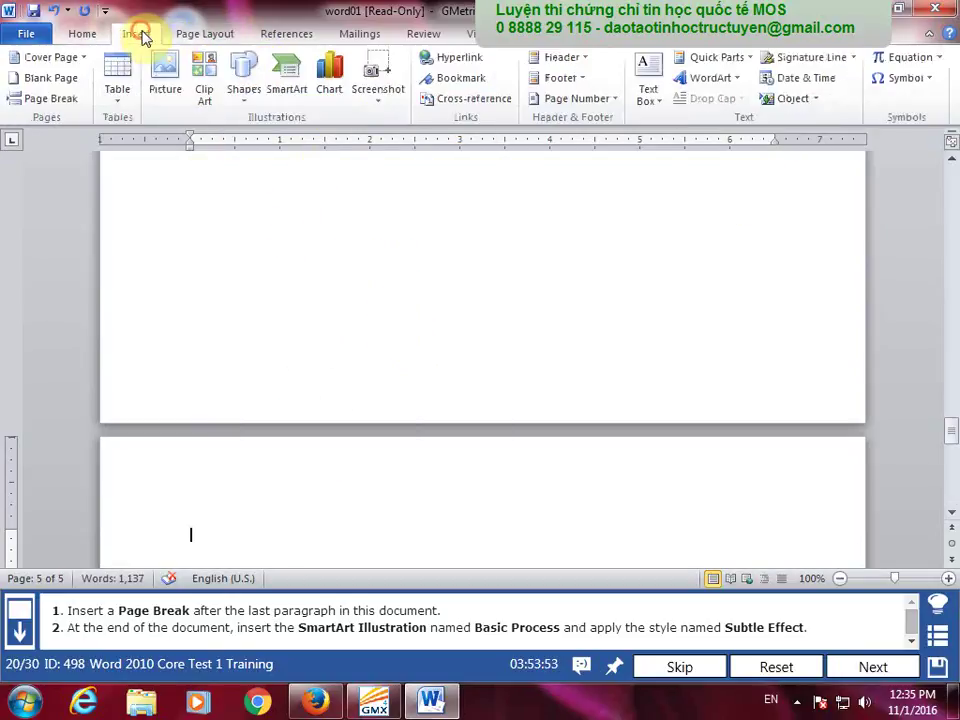
left_click(288, 80)
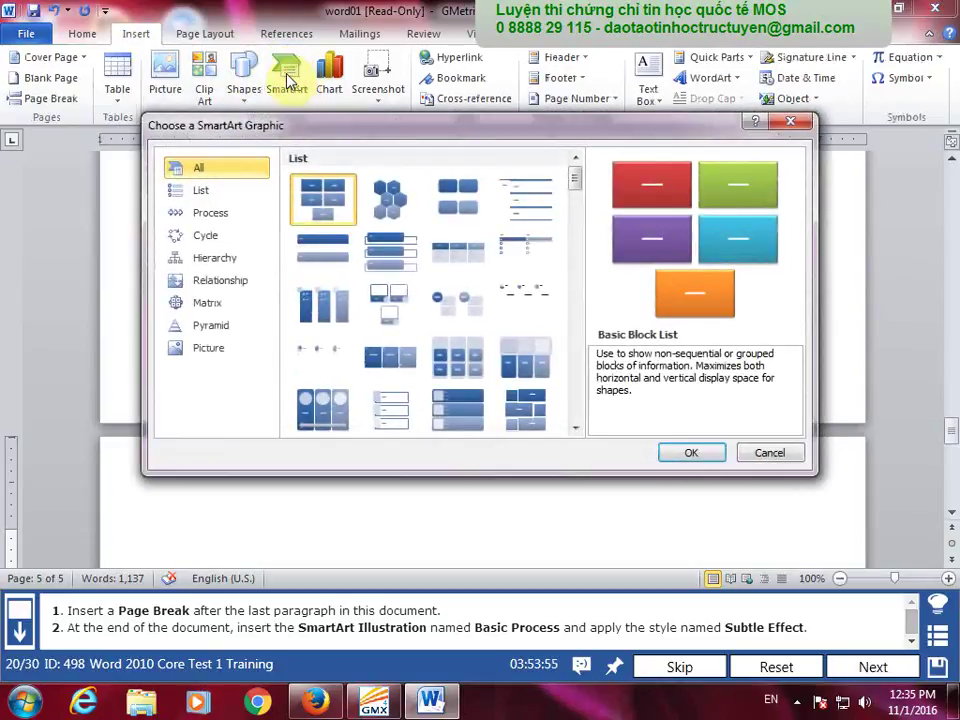
left_click(229, 214)
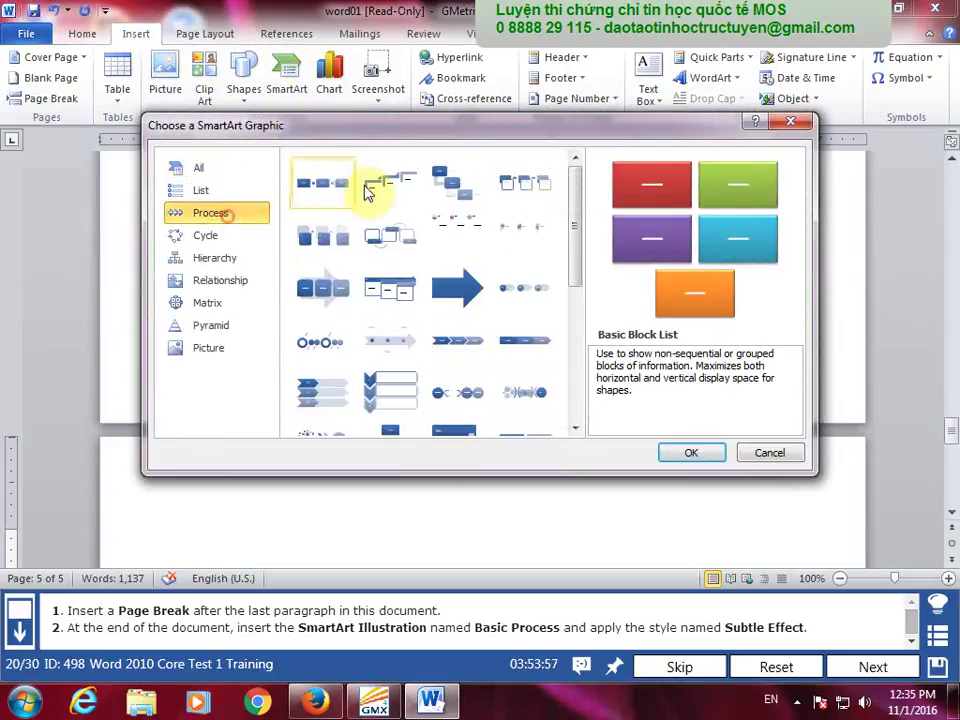
left_click(338, 182)
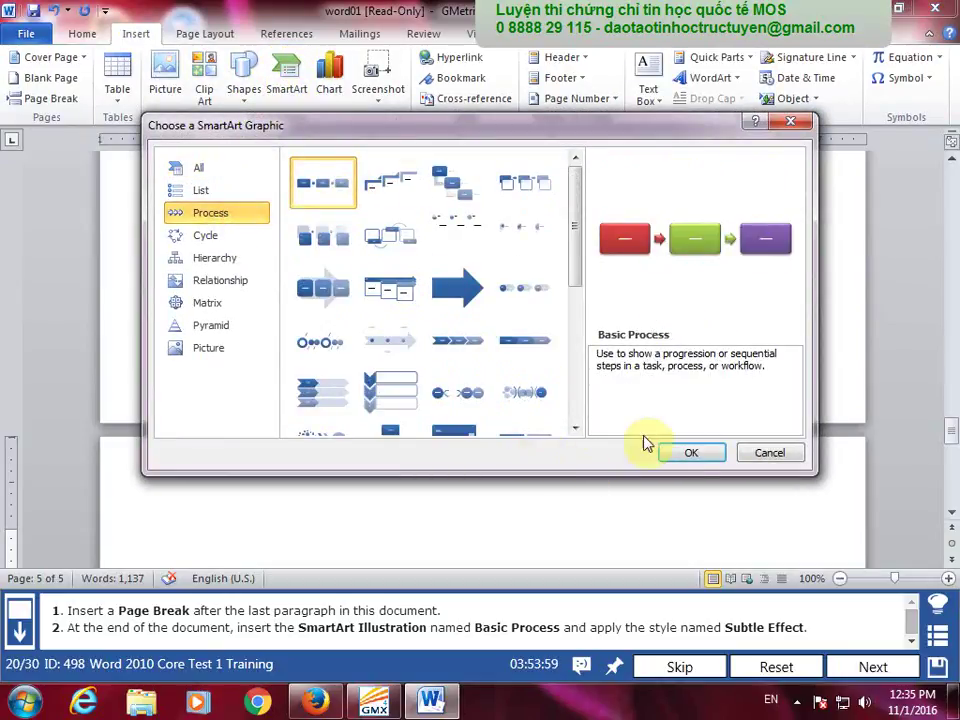
left_click(690, 450)
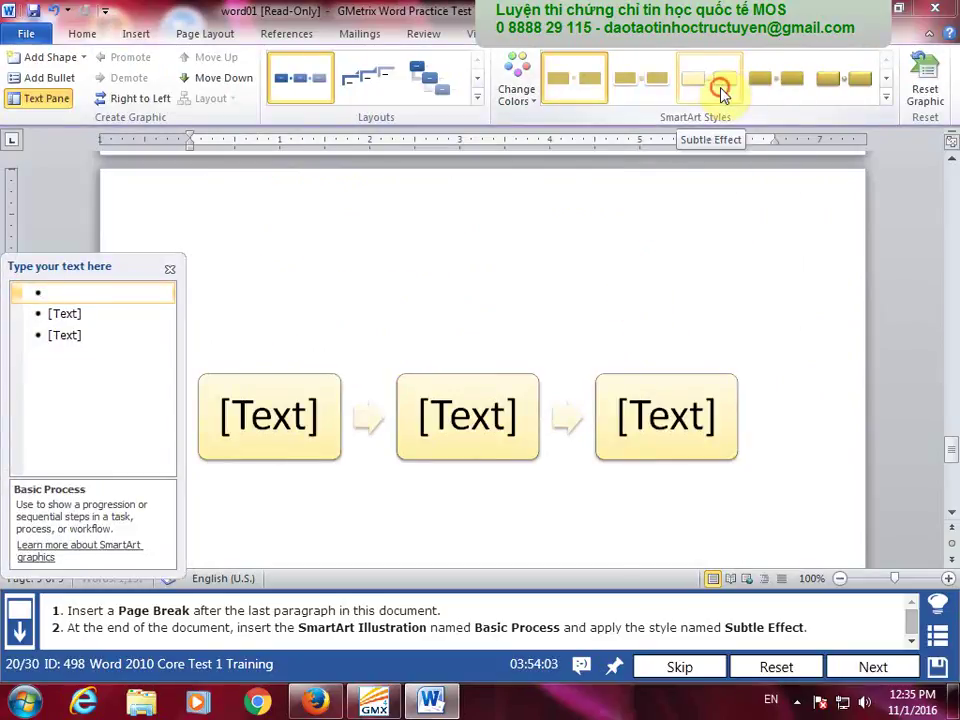
left_click(724, 95)
left_click(900, 666)
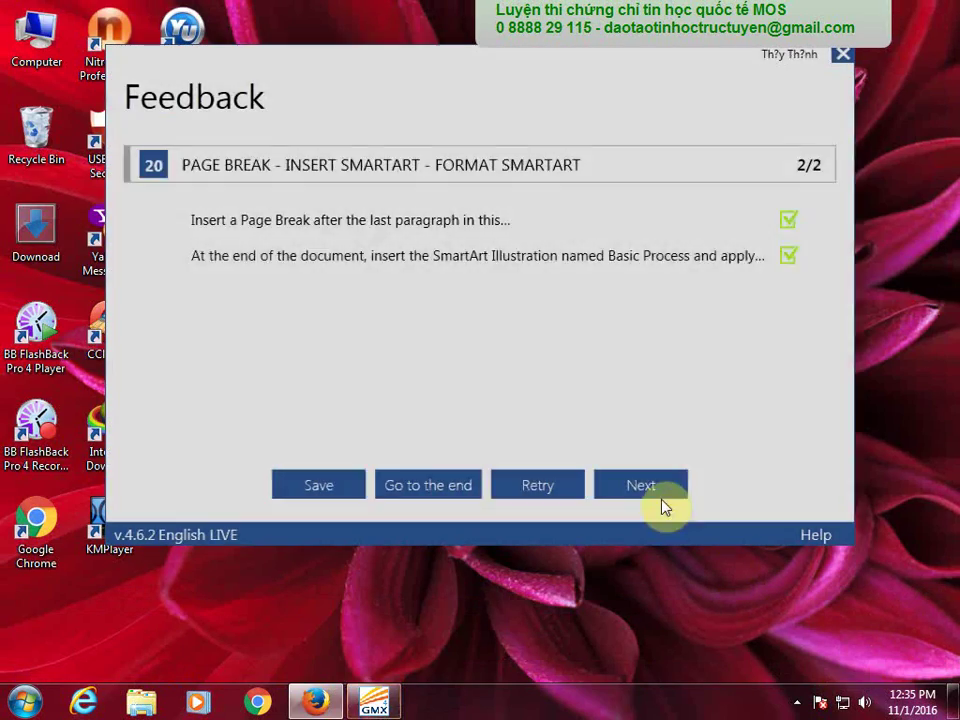
- Insert the businessmen-on-gears clip art found by searching 'Business'
left_click(645, 475)
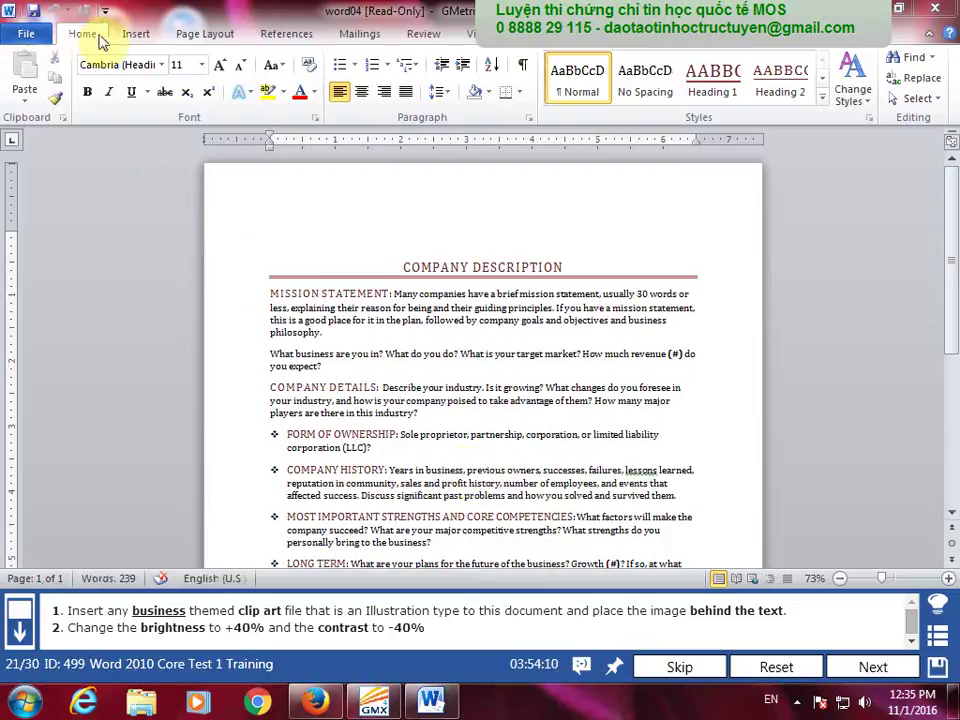
left_click(150, 33)
left_click(204, 68)
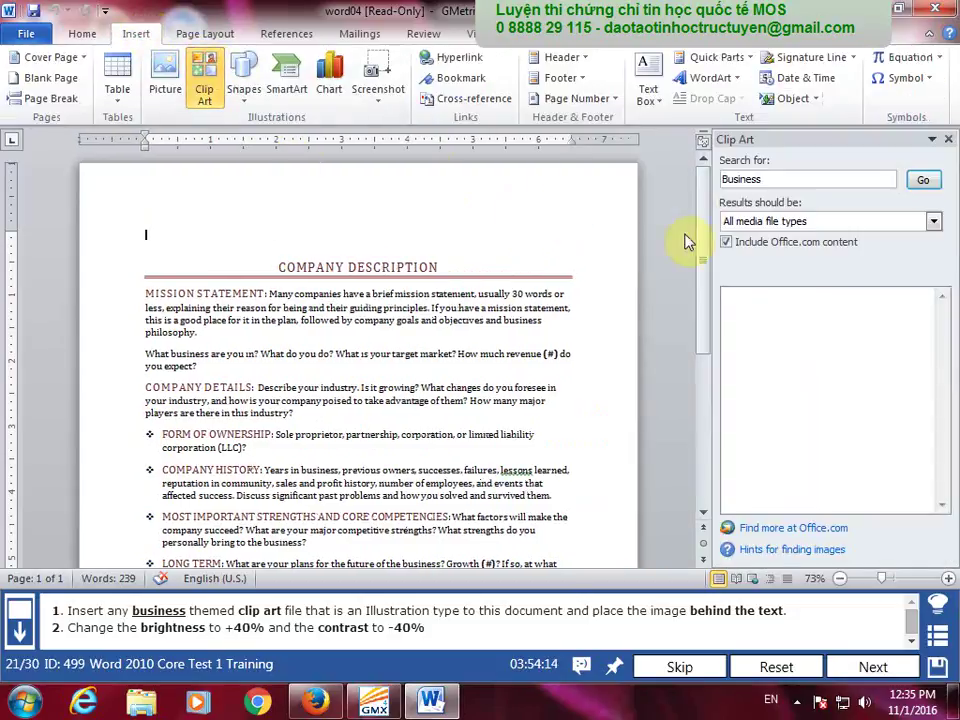
left_click(933, 185)
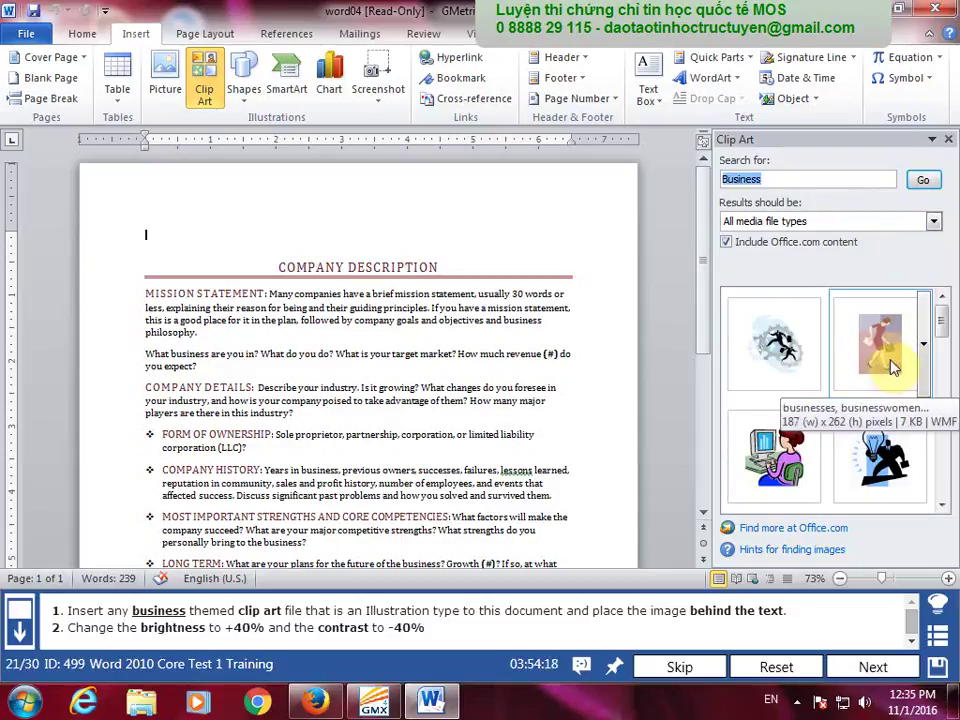
left_click(793, 362)
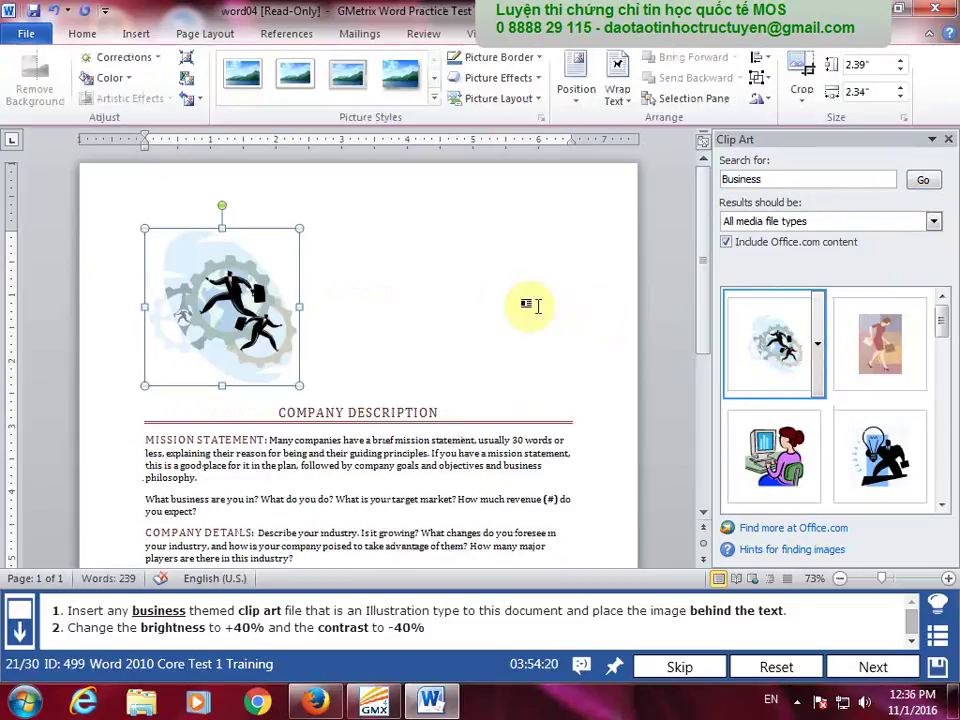
- Wrap the clip art Behind Text with Brightness +40% and Contrast -40%, then submit
left_click(617, 92)
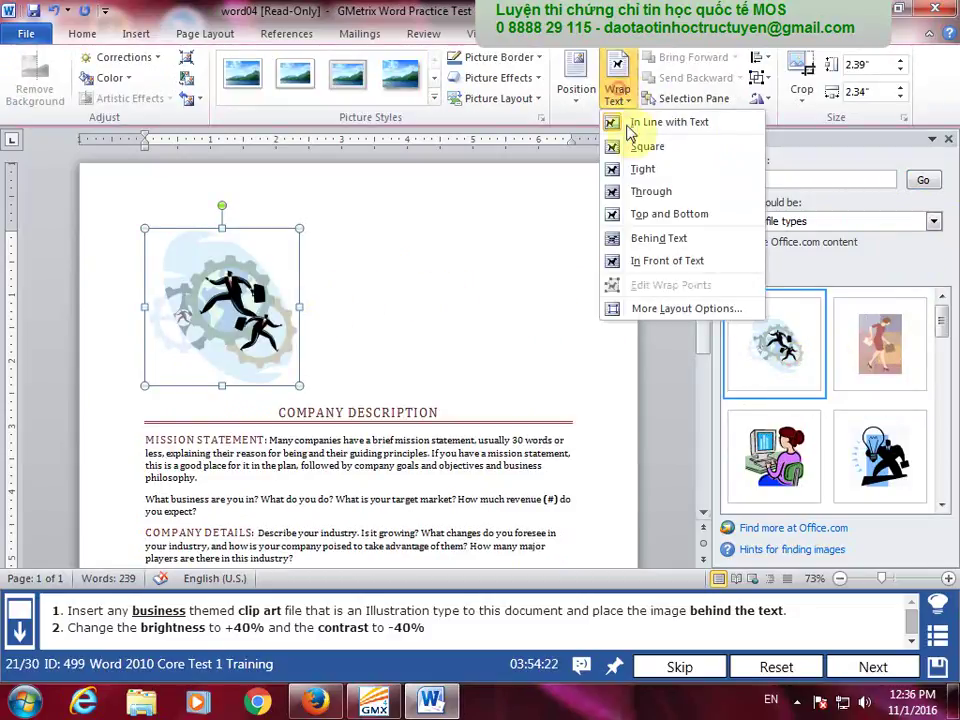
left_click(671, 240)
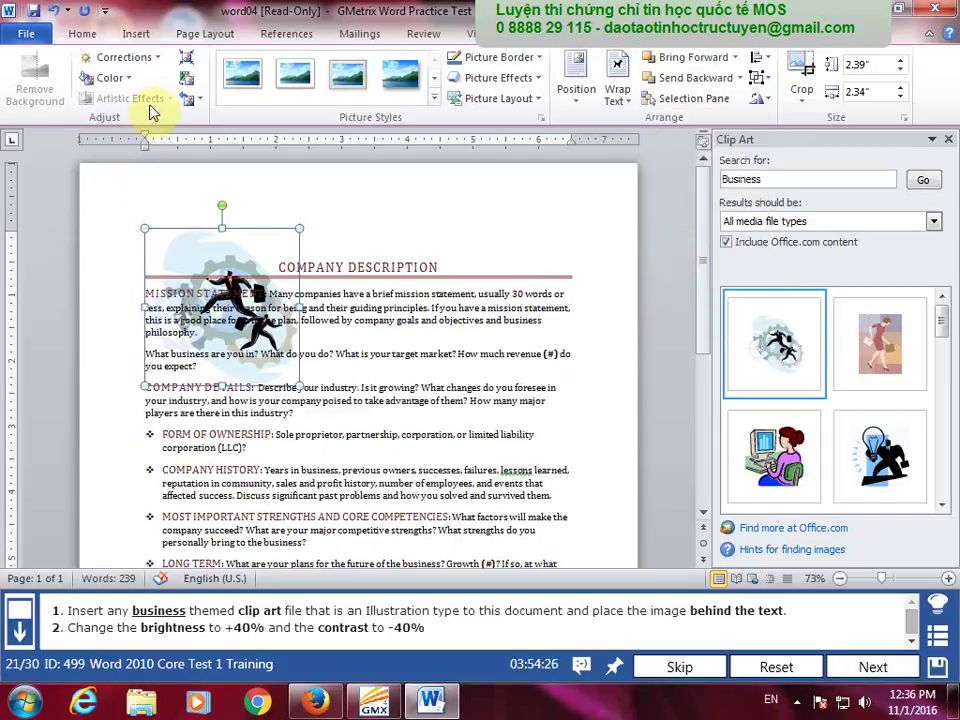
left_click(160, 58)
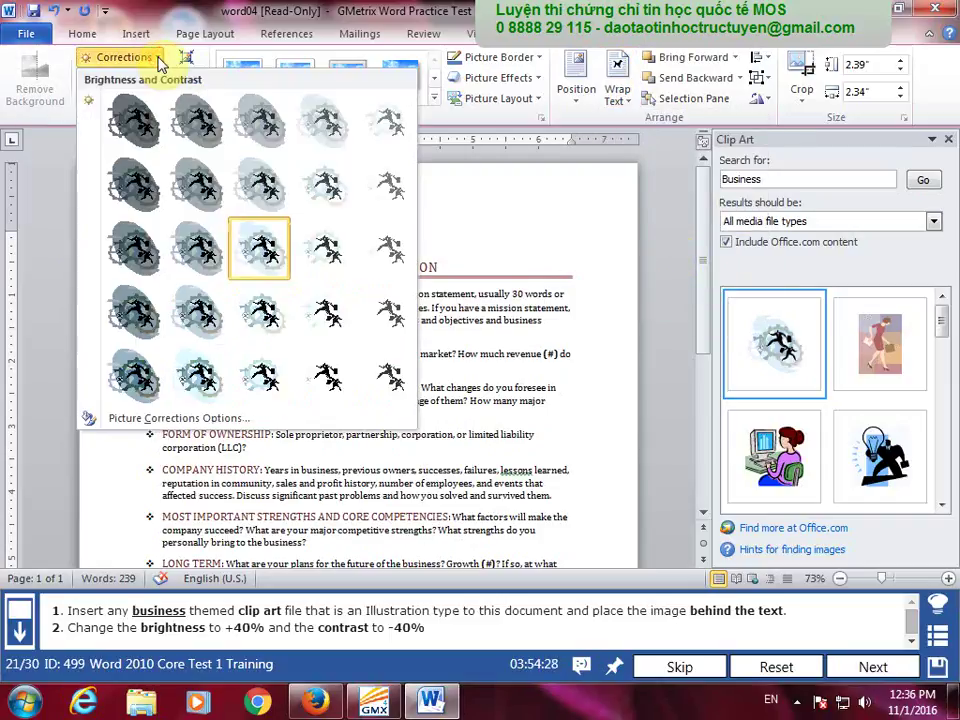
left_click(398, 123)
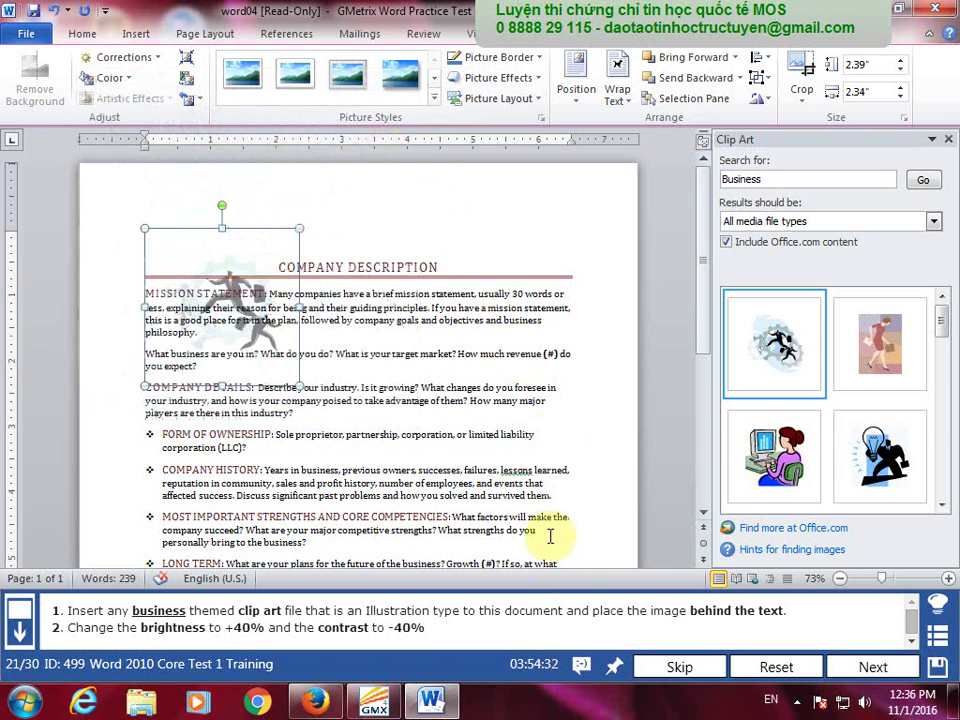
left_click(862, 666)
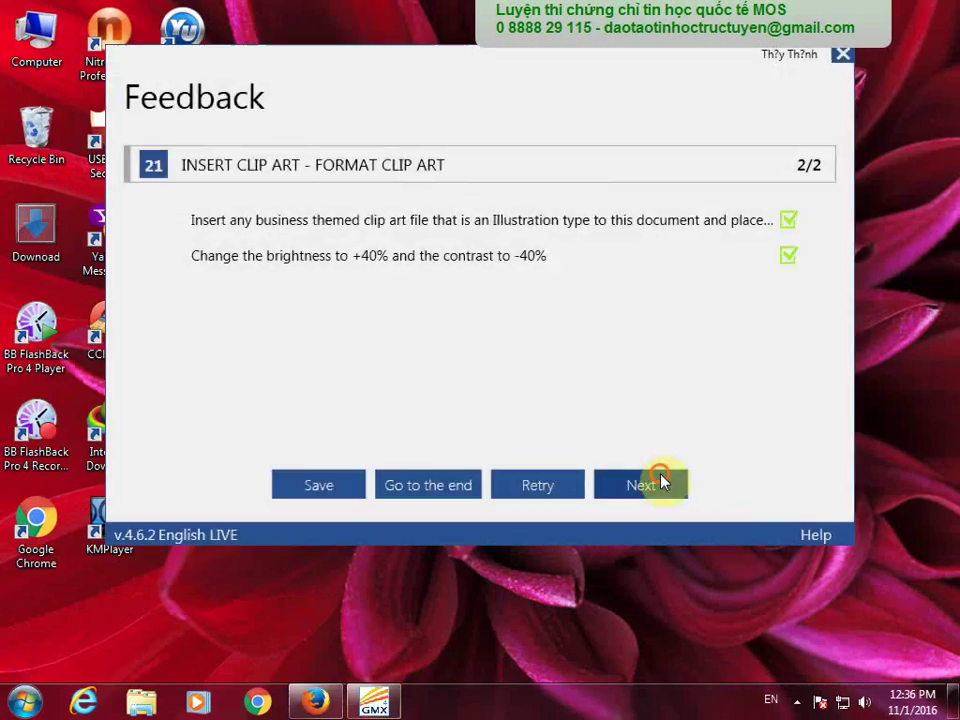
left_click(660, 483)
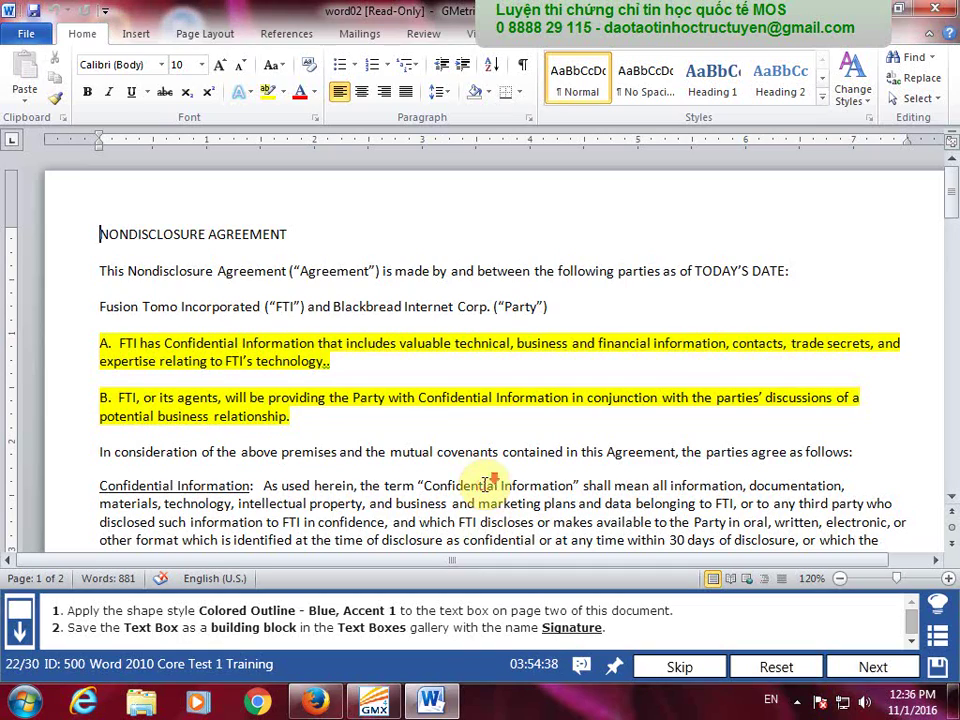
- Select the text box beside 'Signed by:' and give it a Blue, Accent 1 outline
scroll(484, 484, "down", 10)
scroll(484, 482, "down", 6)
scroll(484, 484, "down", 4)
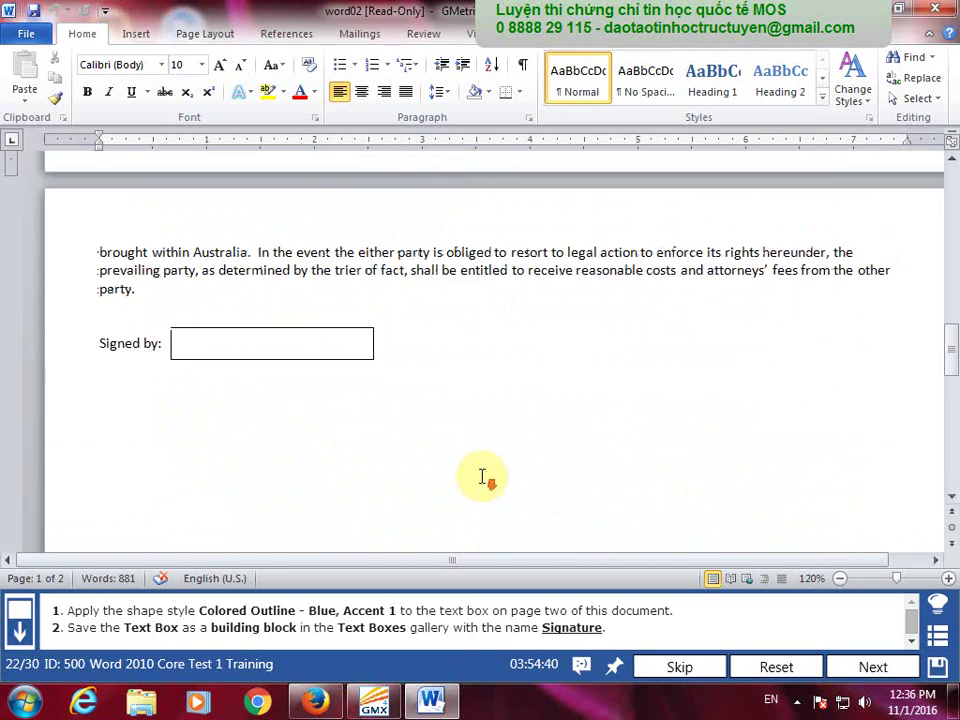
left_click(337, 326)
left_click(366, 335)
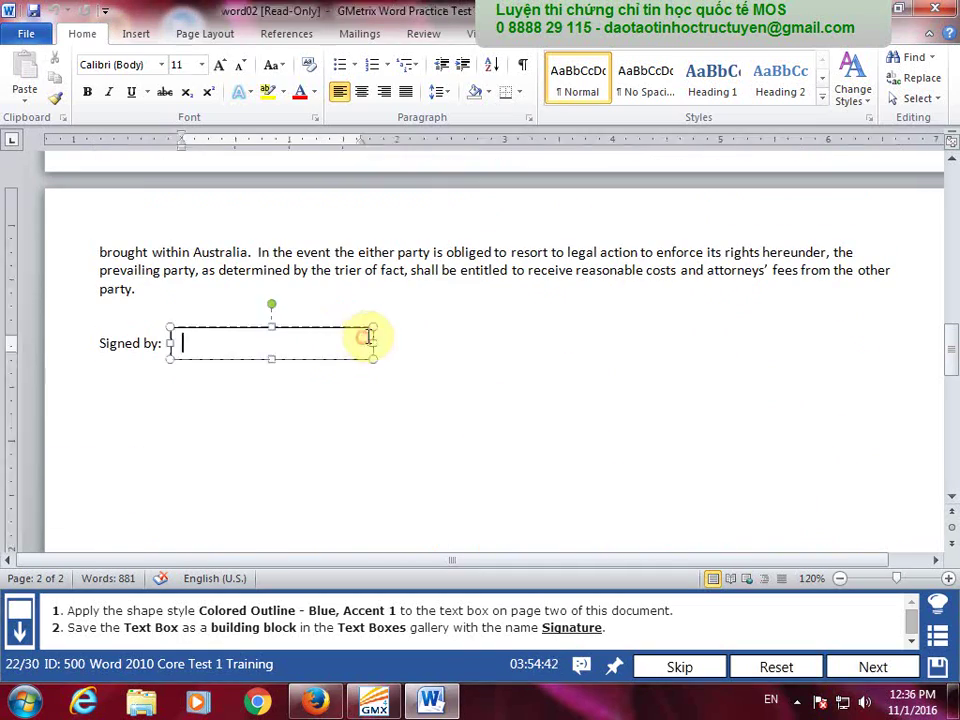
left_click(530, 33)
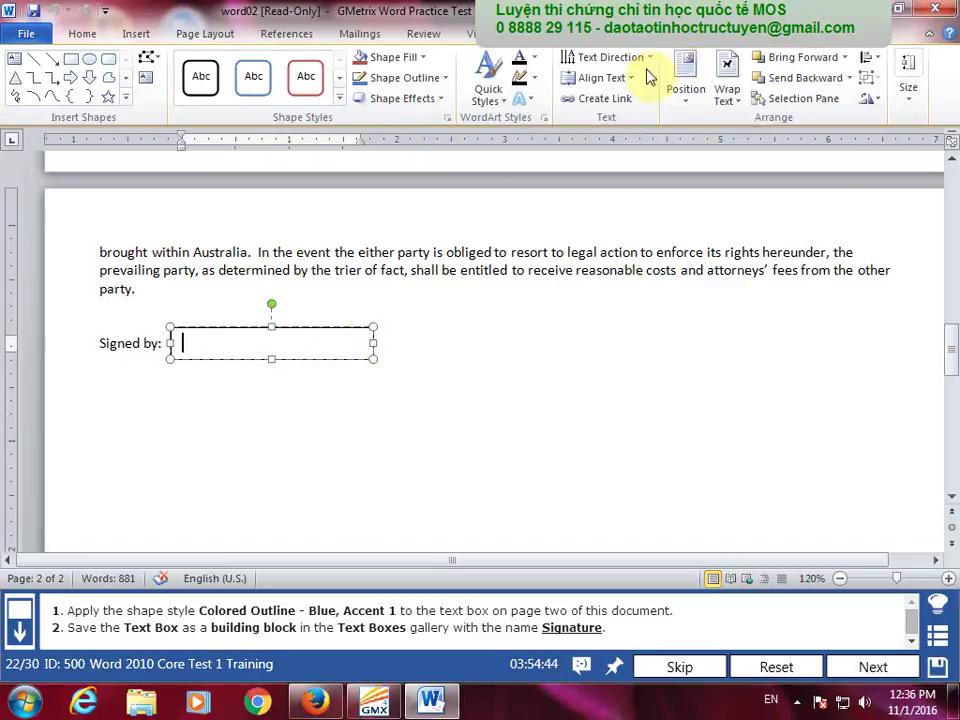
left_click(443, 79)
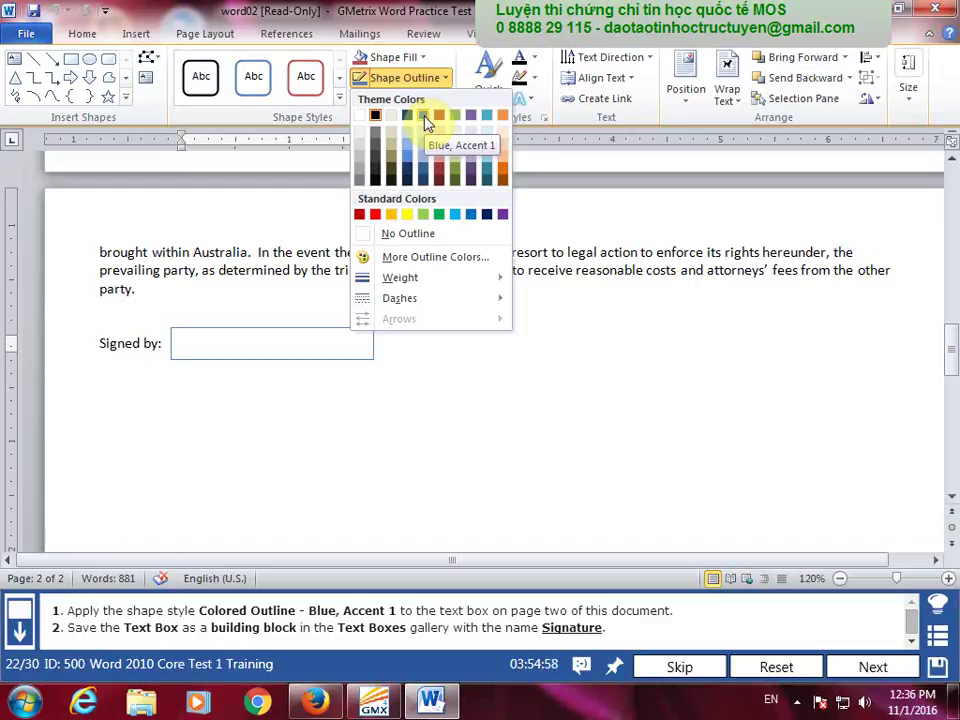
left_click(425, 117)
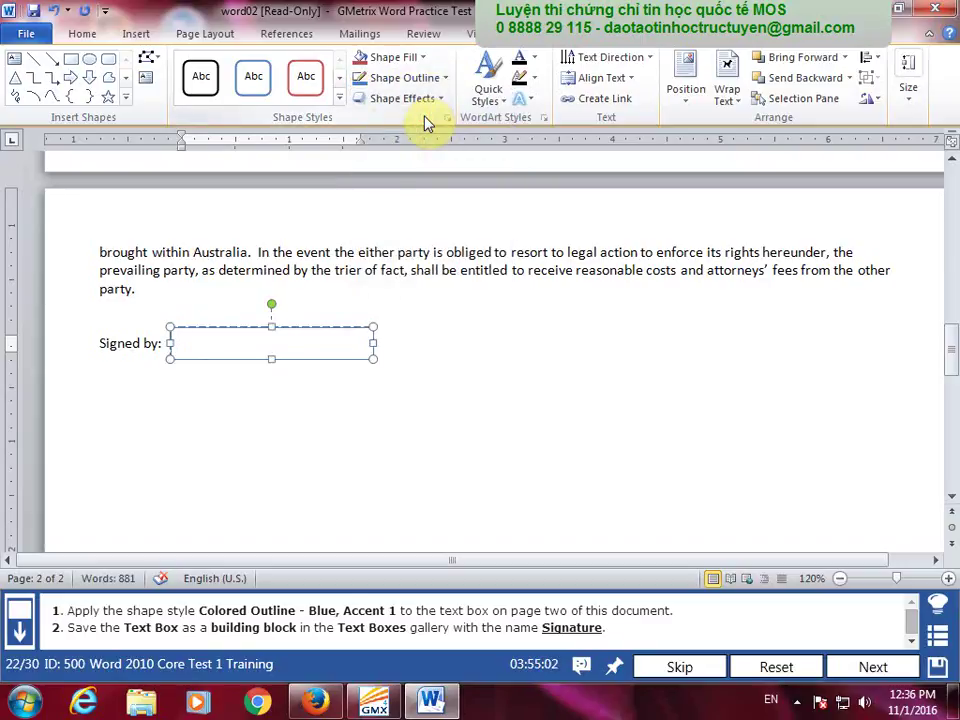
- Apply the Colored Outline - Blue, Accent 1 shape style to the text box
left_click(360, 410)
left_click(373, 342)
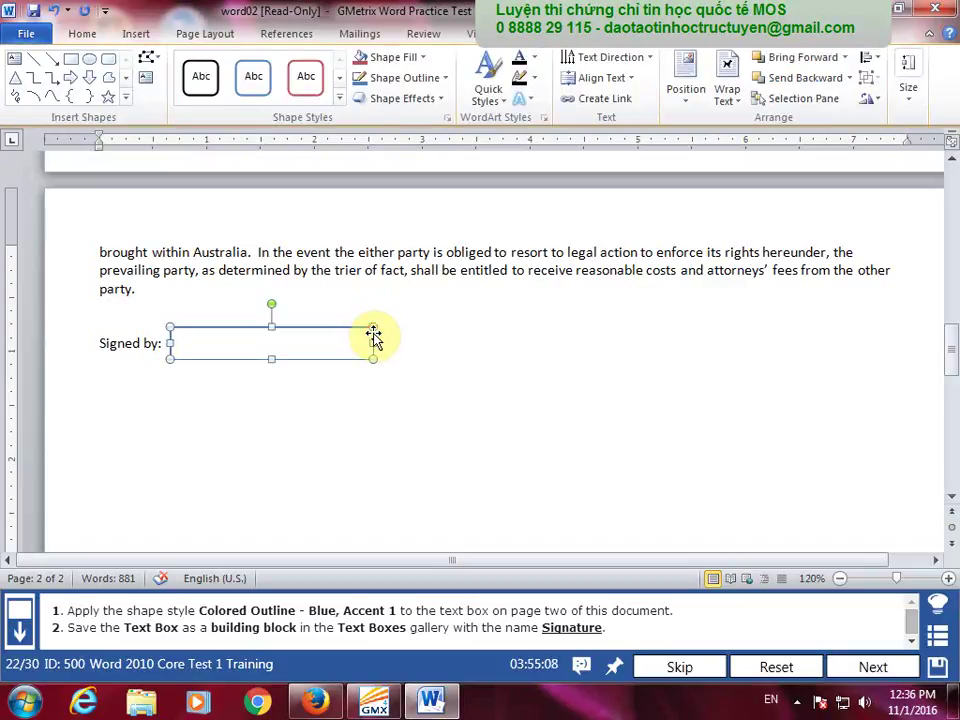
left_click(338, 99)
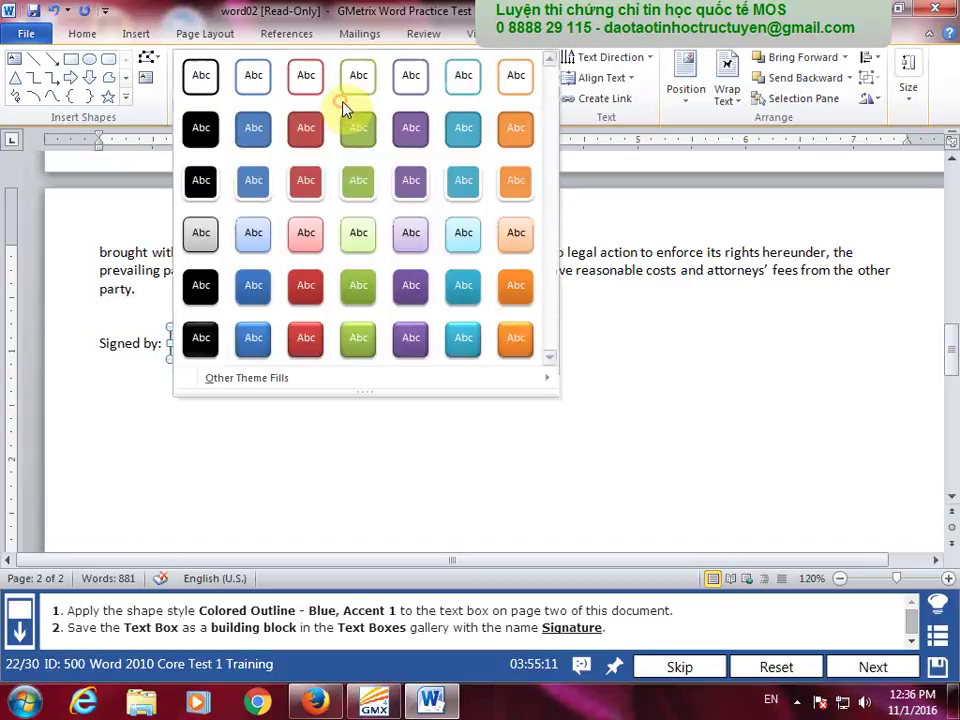
left_click(264, 86)
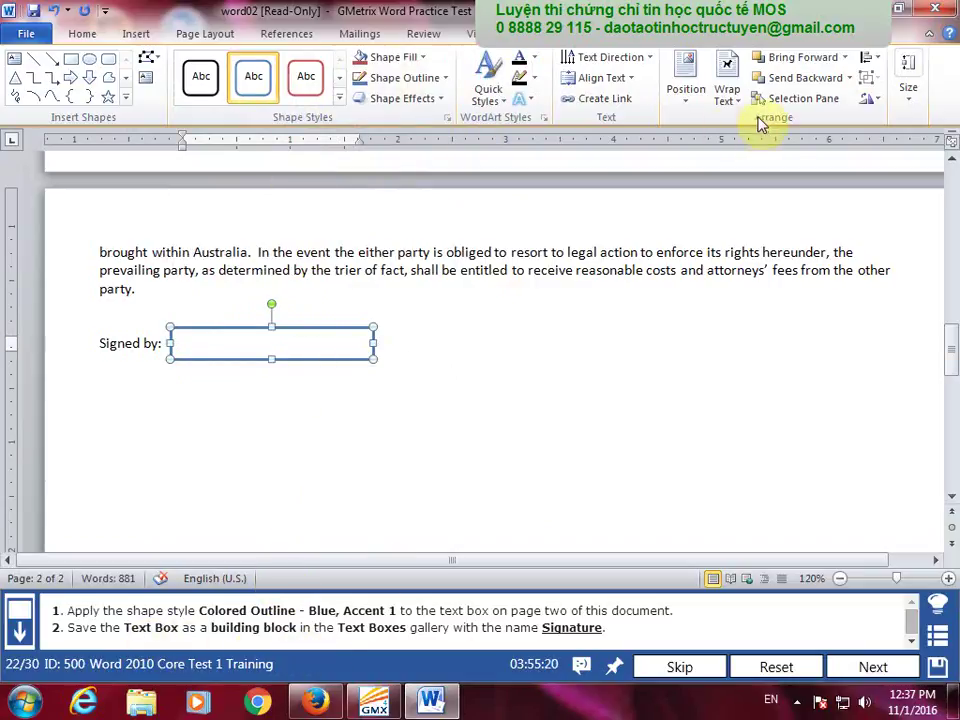
- Start saving the text box as a new building block named 'Signature'
left_click(688, 98)
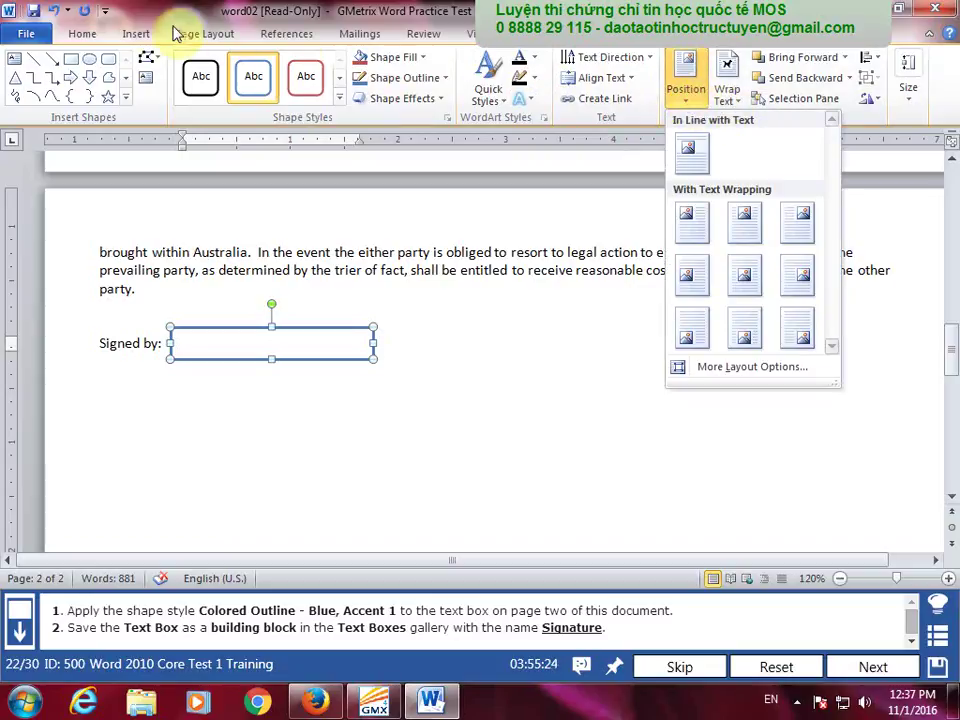
left_click(134, 32)
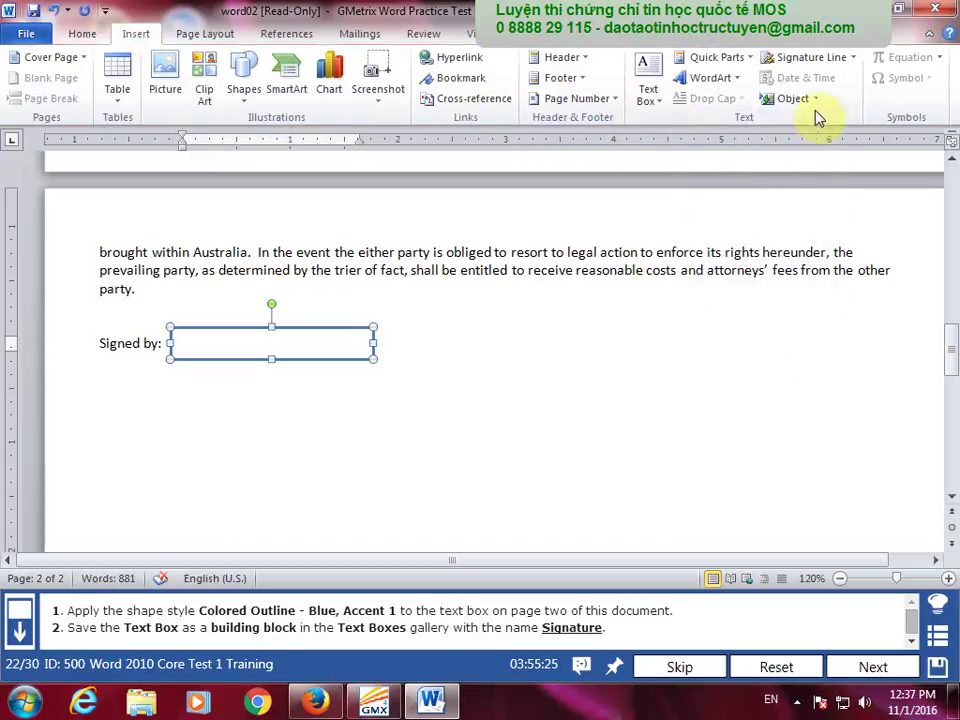
left_click(657, 100)
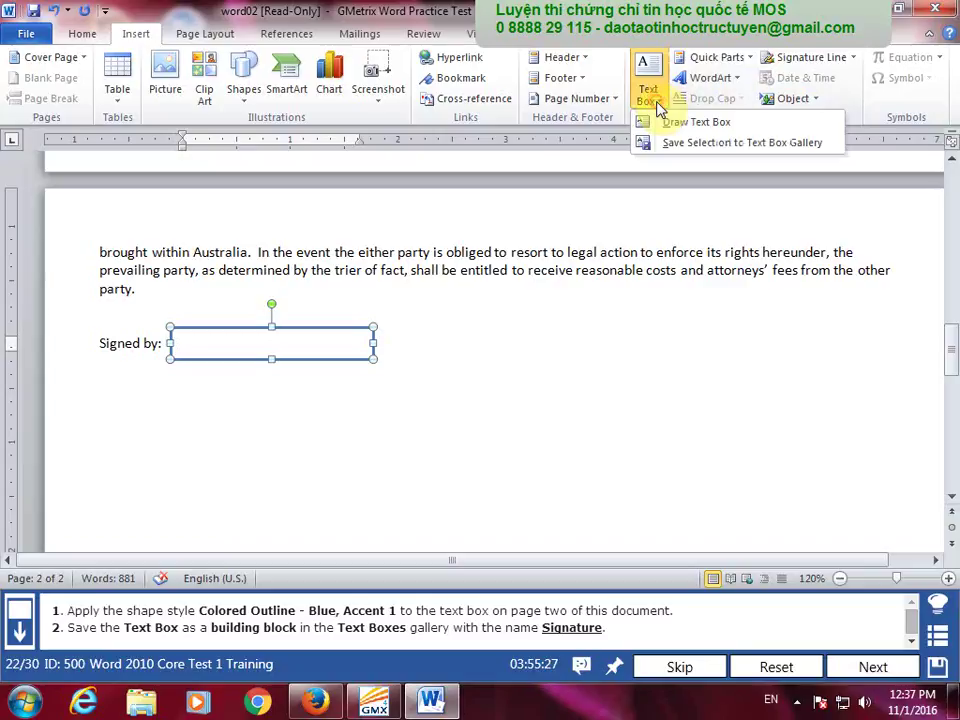
left_click(741, 58)
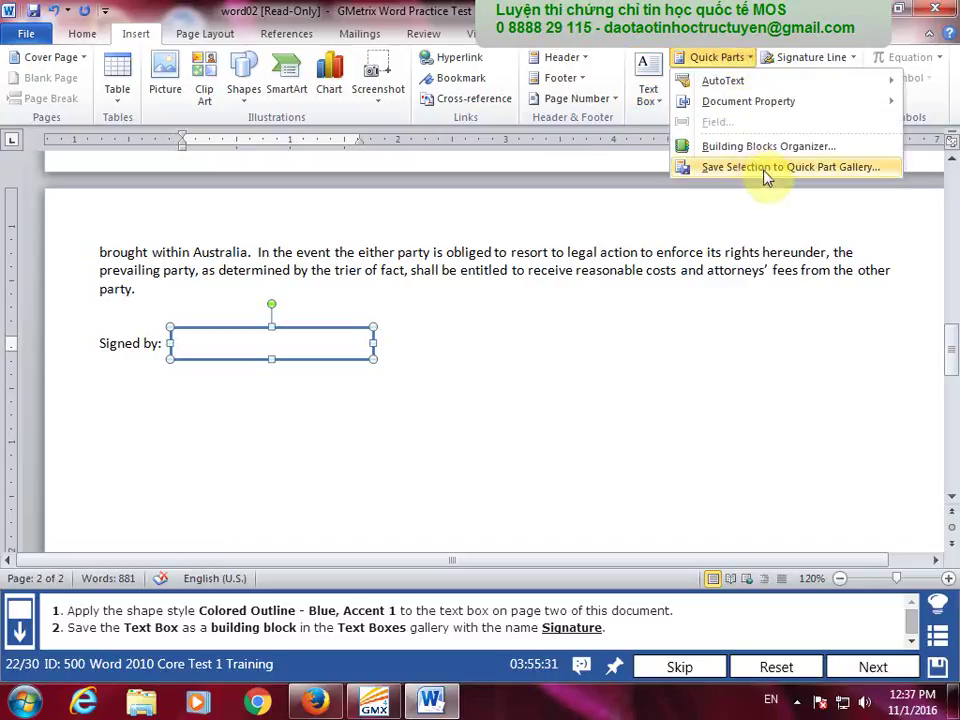
left_click(765, 170)
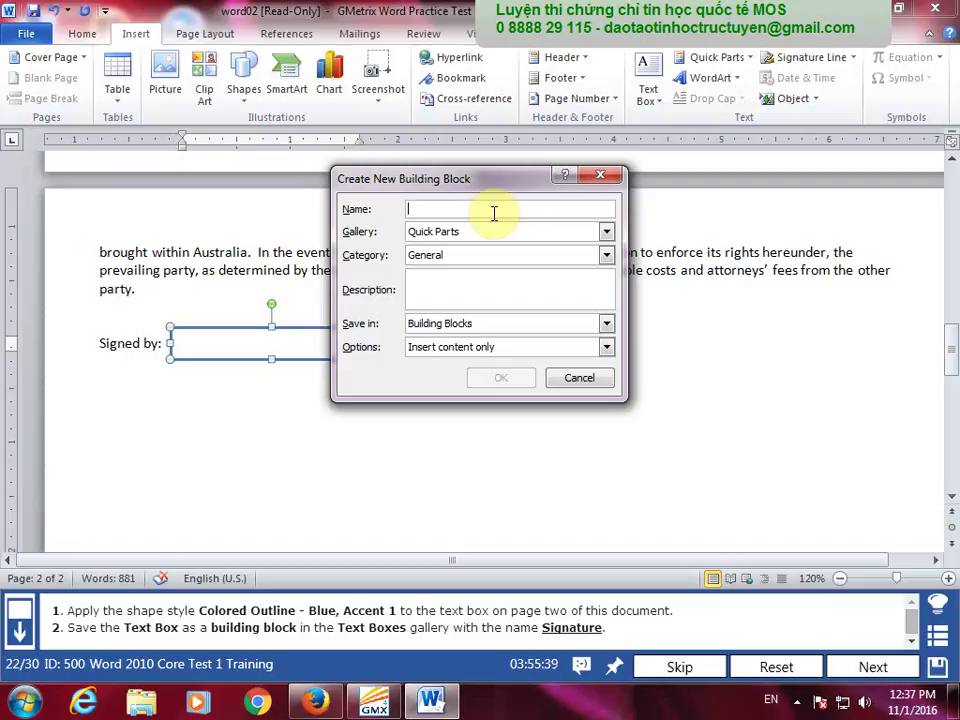
type("Signature")
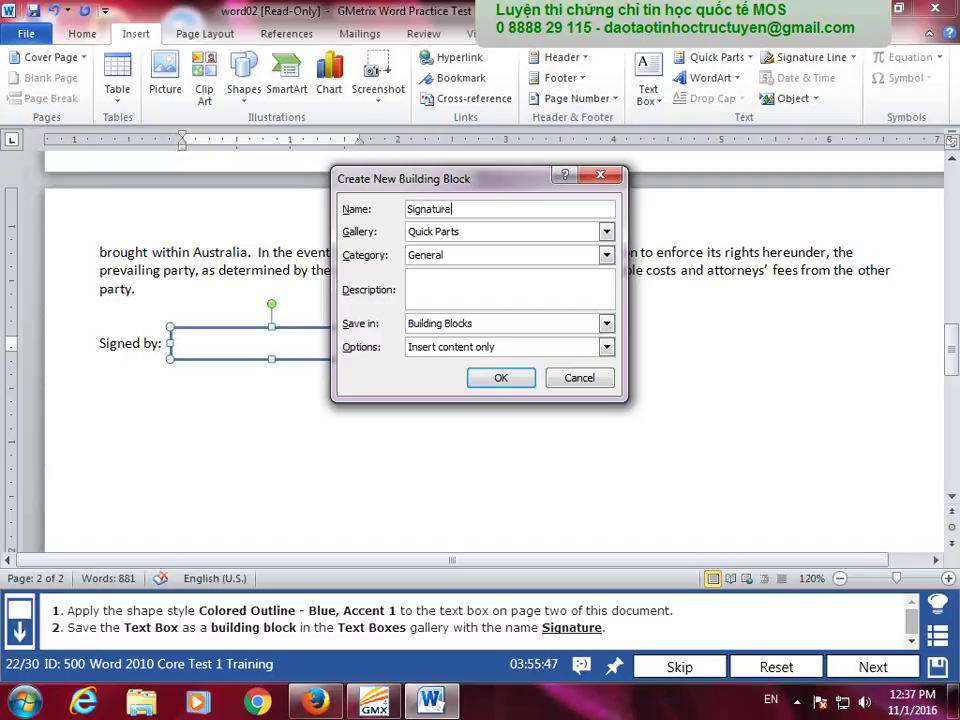
- File the Signature building block in the Text Boxes gallery, save it, and submit
left_click(478, 236)
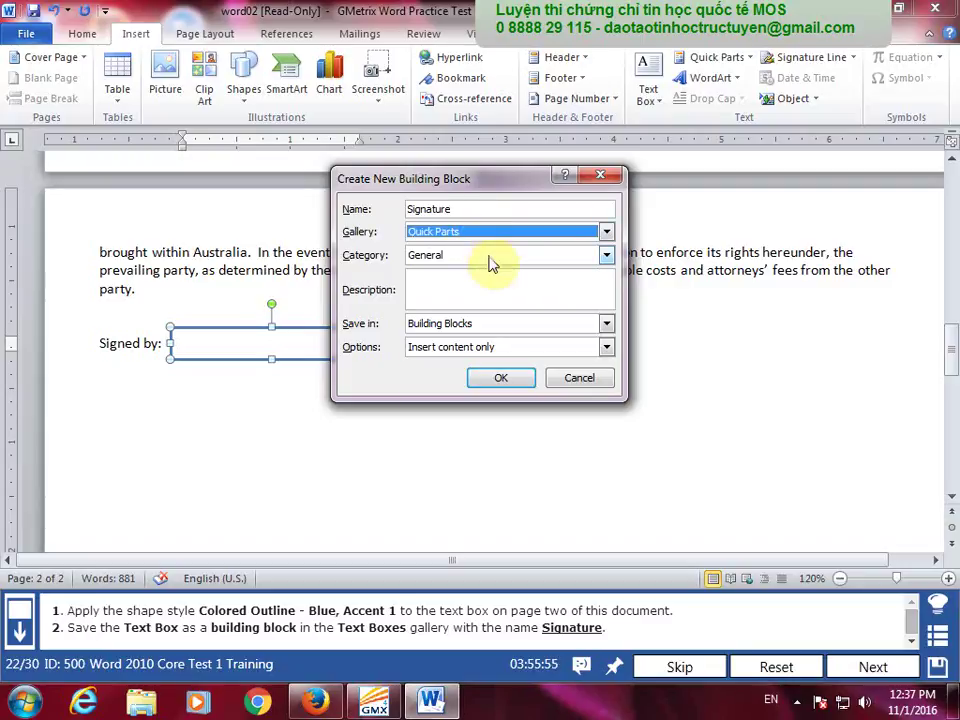
left_click(491, 258)
left_click(491, 259)
left_click(527, 322)
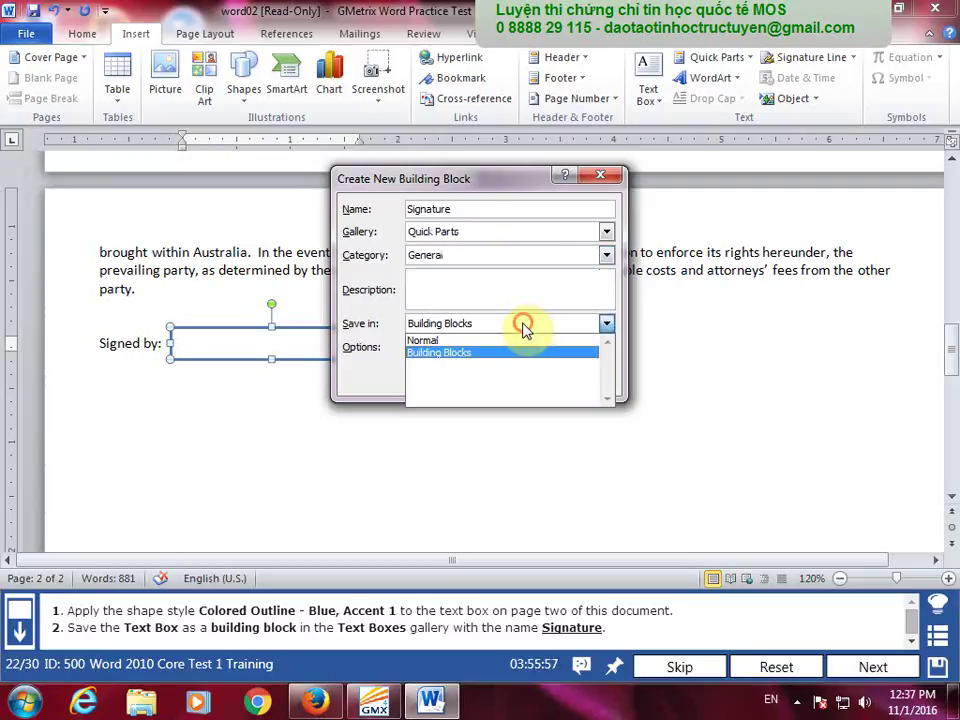
left_click(525, 323)
left_click(497, 237)
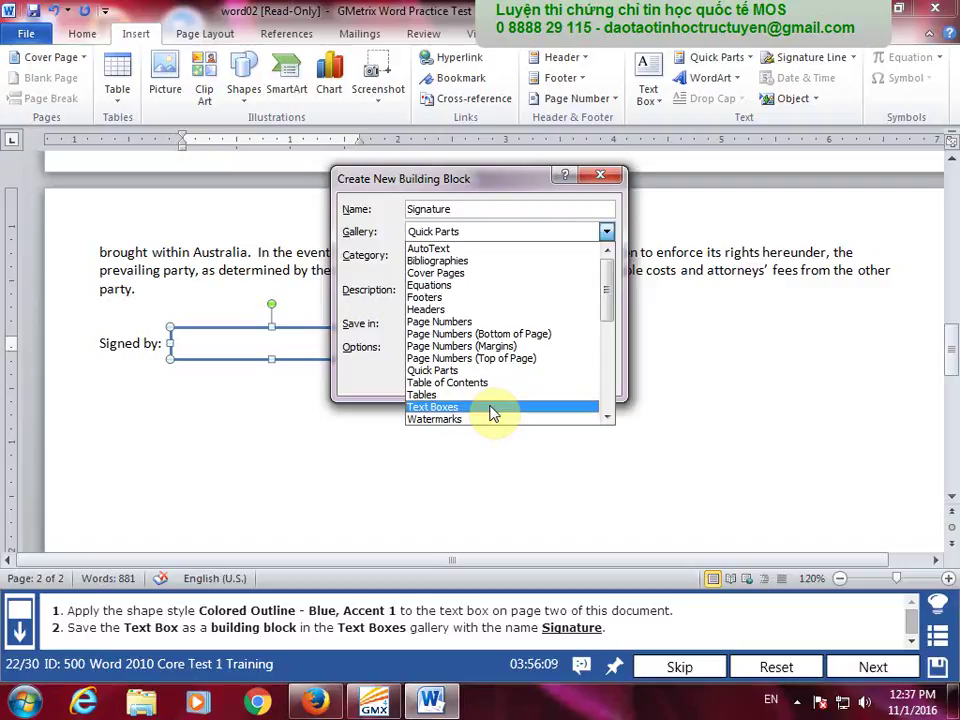
left_click(492, 408)
left_click(519, 378)
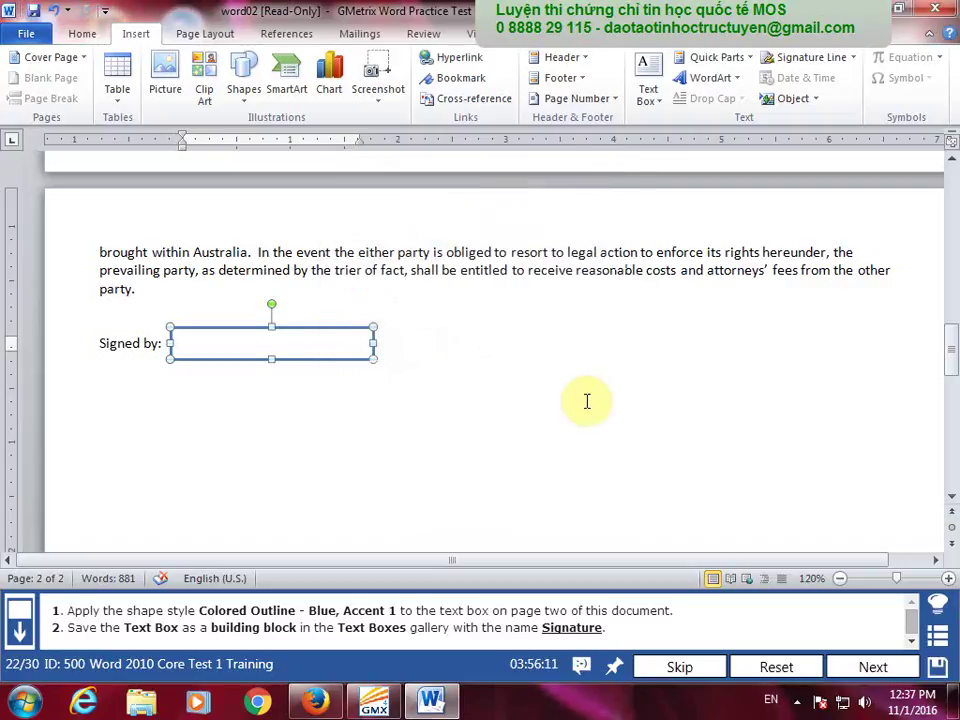
left_click(872, 670)
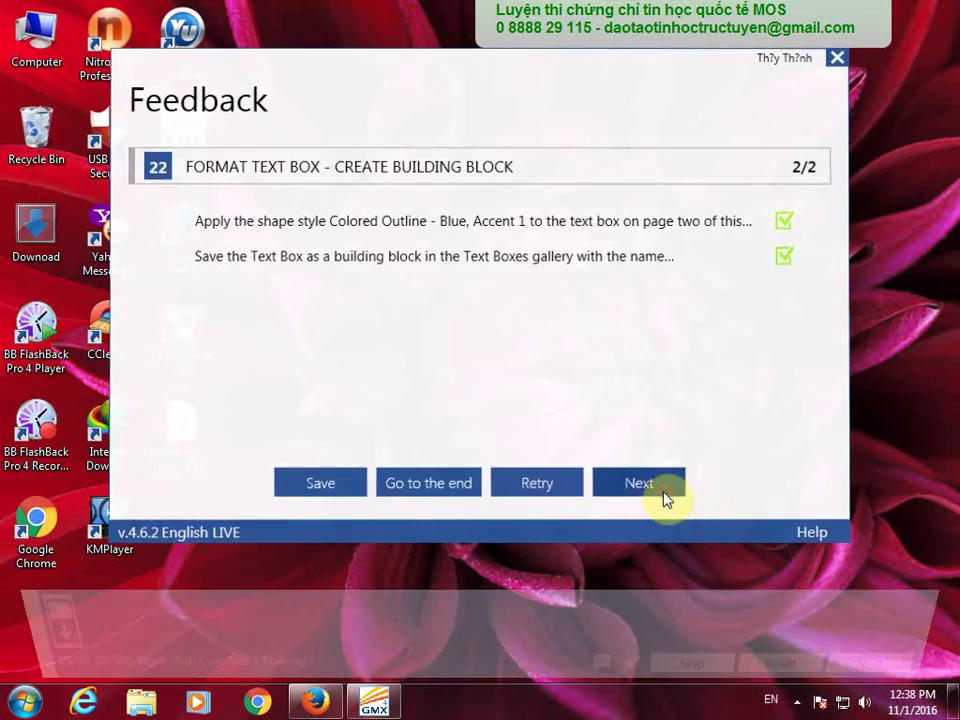
left_click(660, 490)
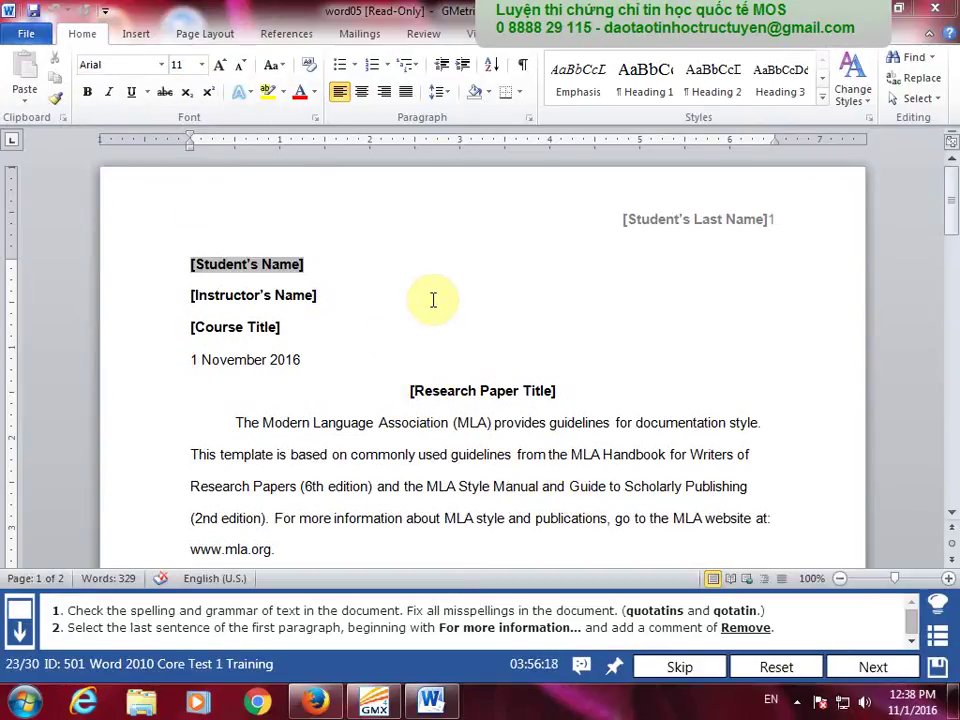
- Spell-check the paper, changing all 'quotatins' to 'quotations' and 'qotation' to 'quotation'
left_click(424, 258)
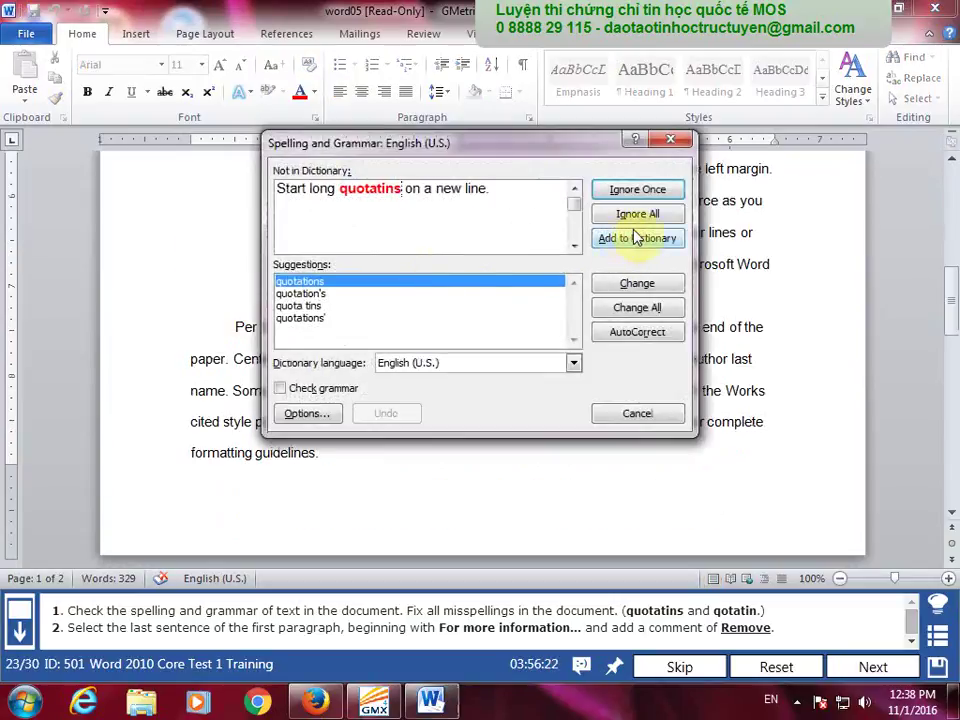
left_click(677, 307)
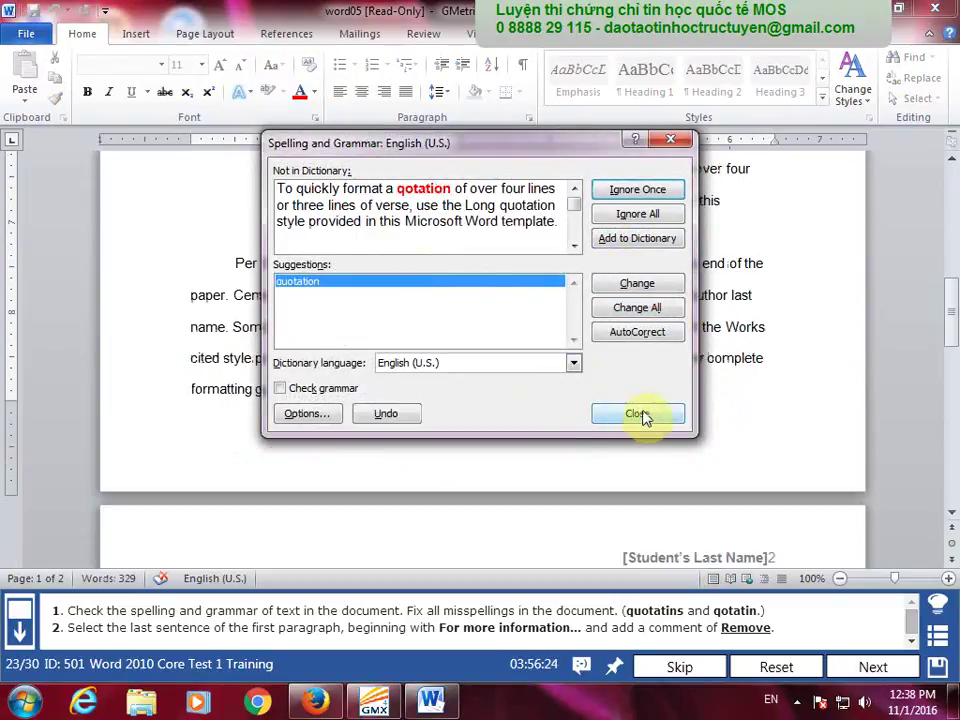
left_click(650, 310)
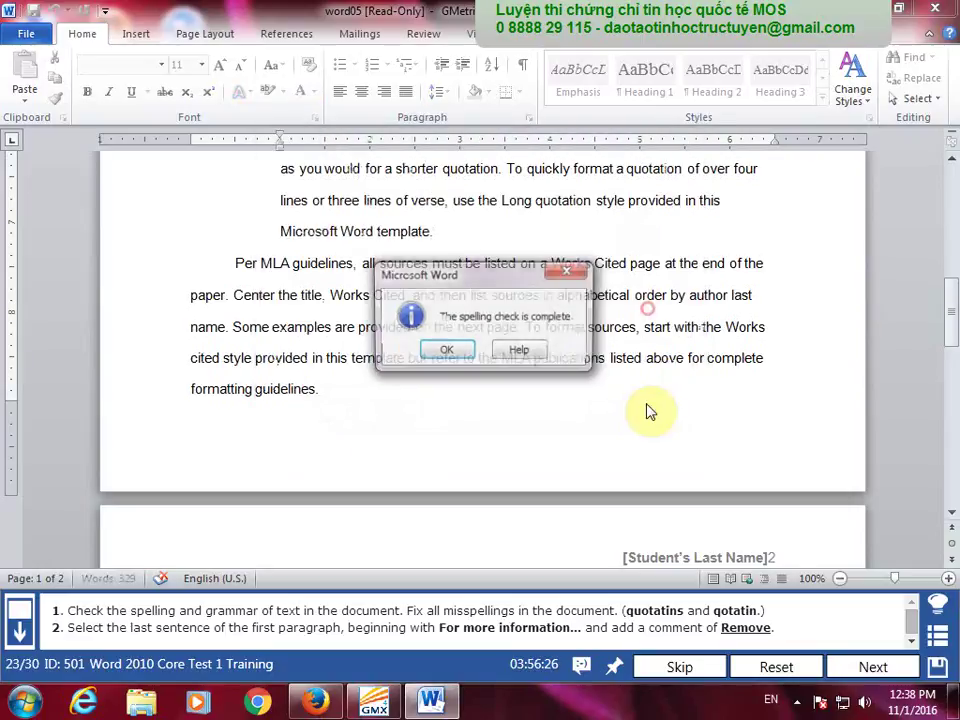
left_click(424, 352)
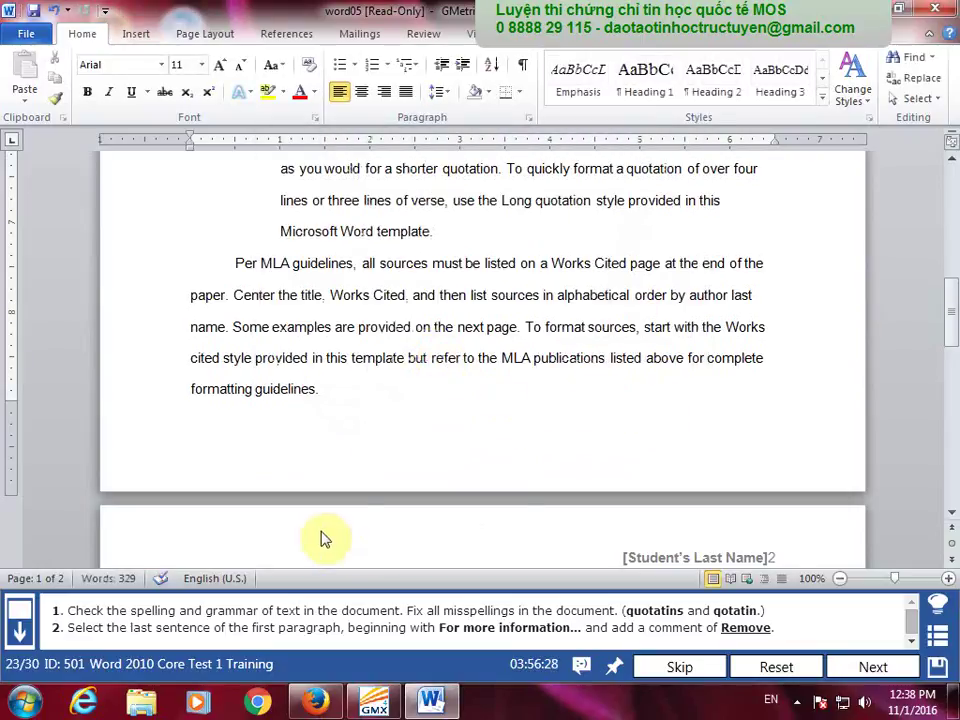
scroll(397, 318, "up", 3)
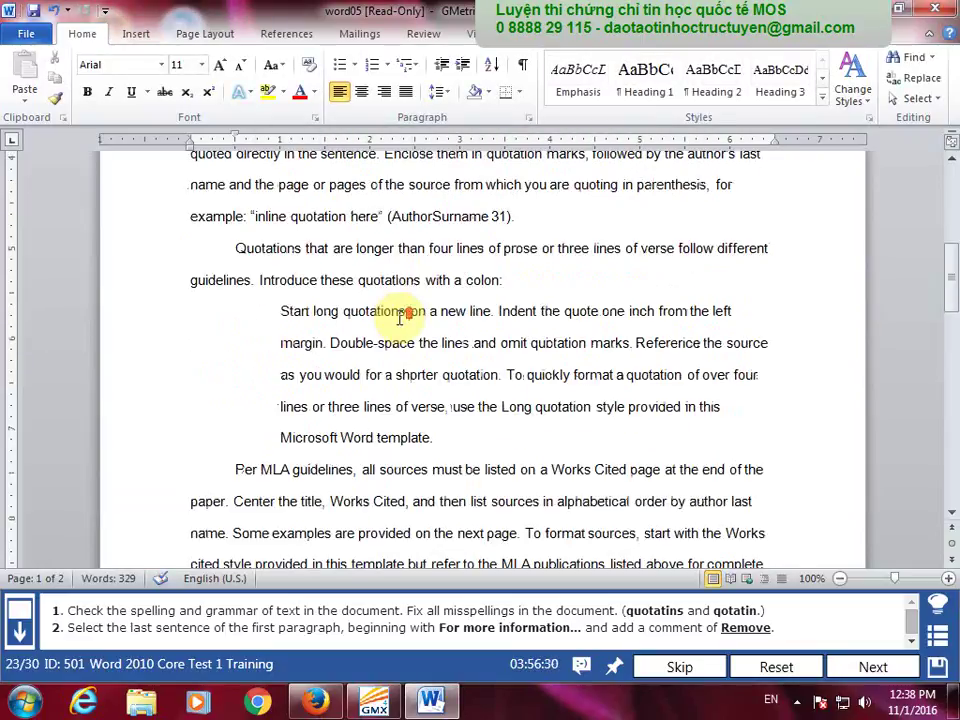
scroll(397, 318, "up", 2)
scroll(397, 318, "up", 1)
scroll(399, 317, "up", 1)
scroll(399, 317, "up", 1)
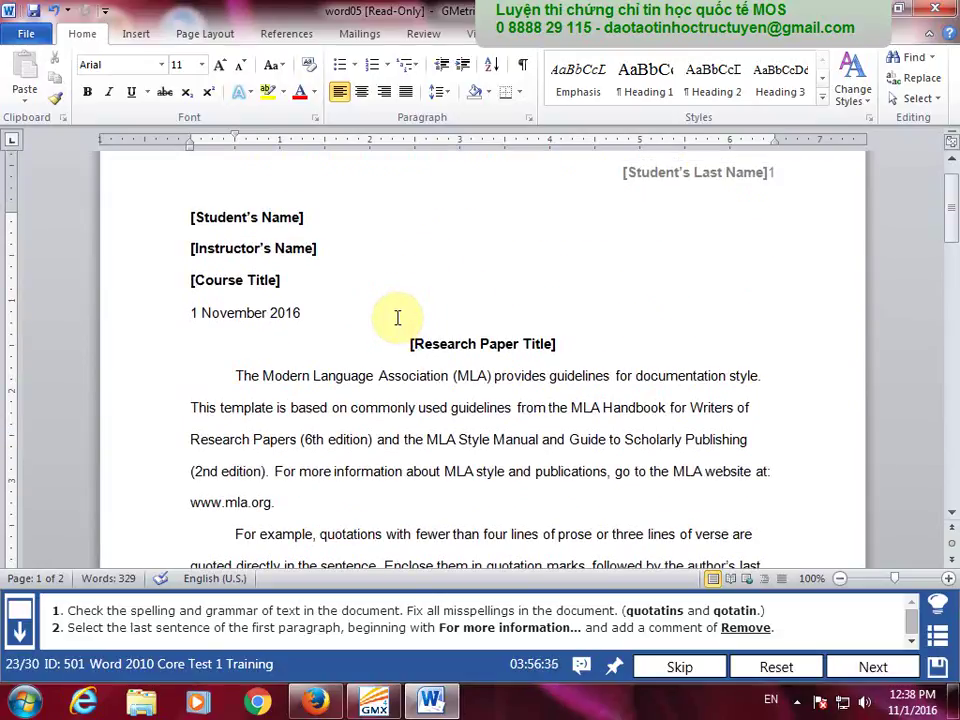
scroll(397, 318, "down", 1)
scroll(375, 360, "down", 1)
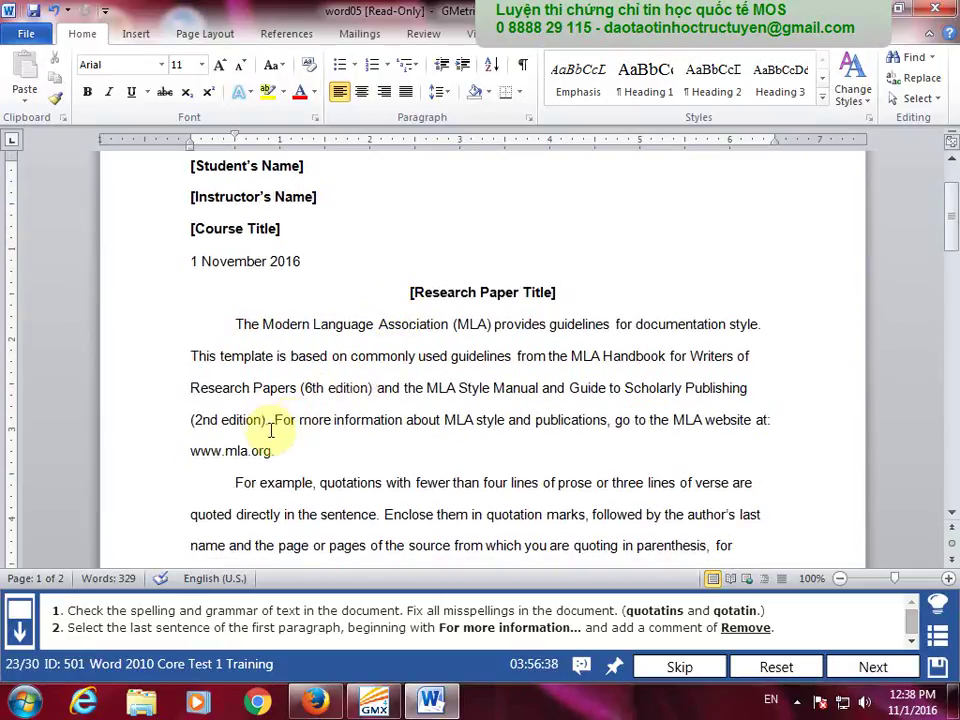
- Comment 'Remove' on the 'For more information' sentence, then submit the task
left_click_drag(275, 419, 305, 455)
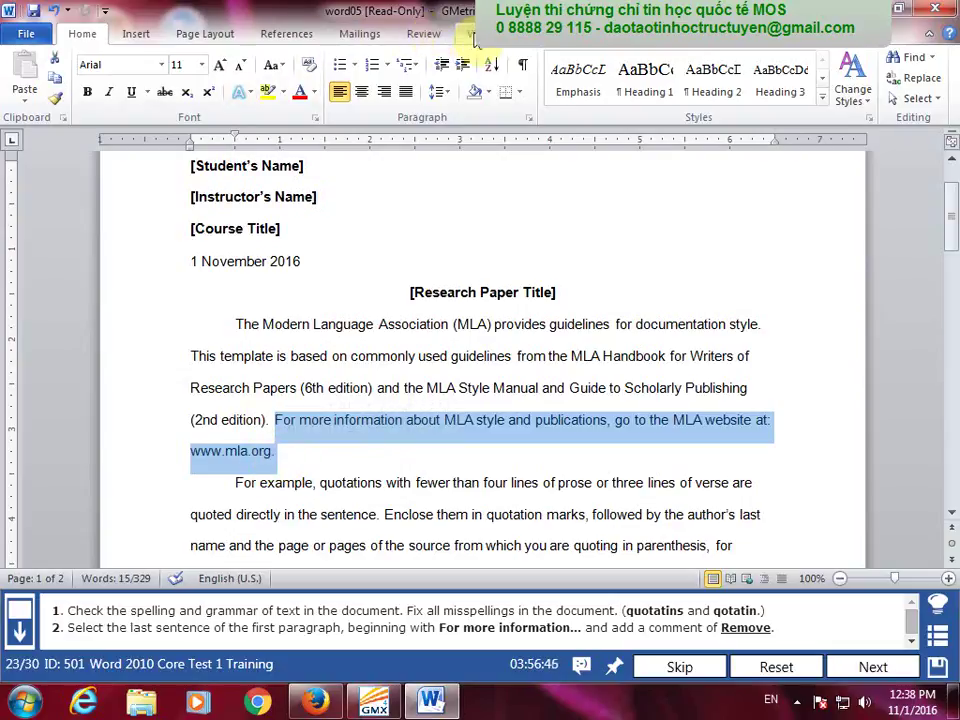
left_click(425, 33)
left_click(296, 68)
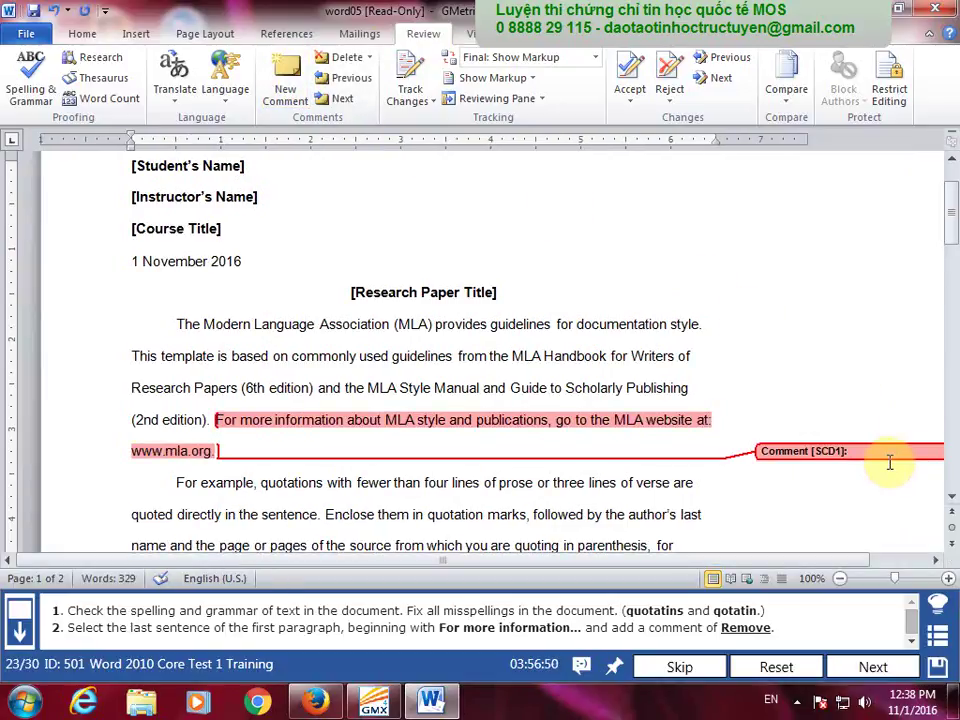
type("Remove")
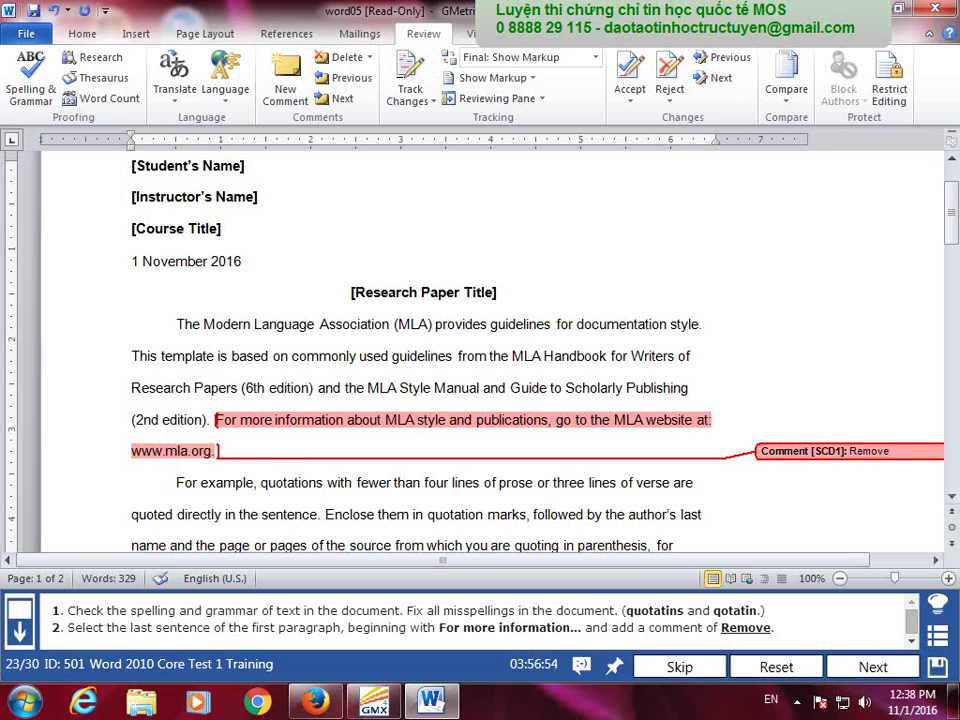
left_click(617, 514)
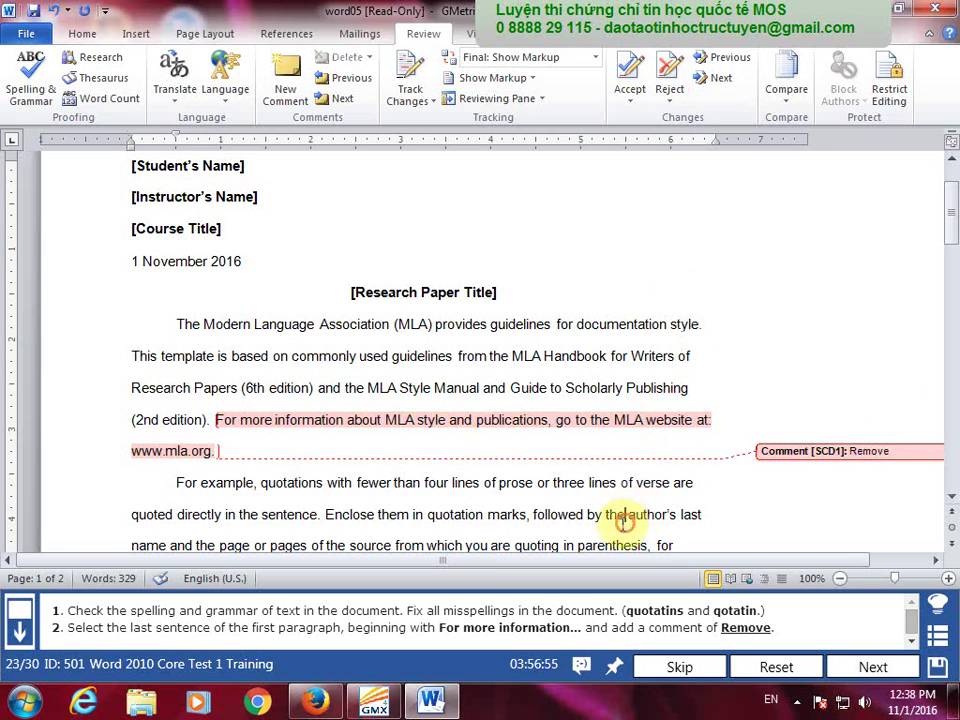
left_click(903, 668)
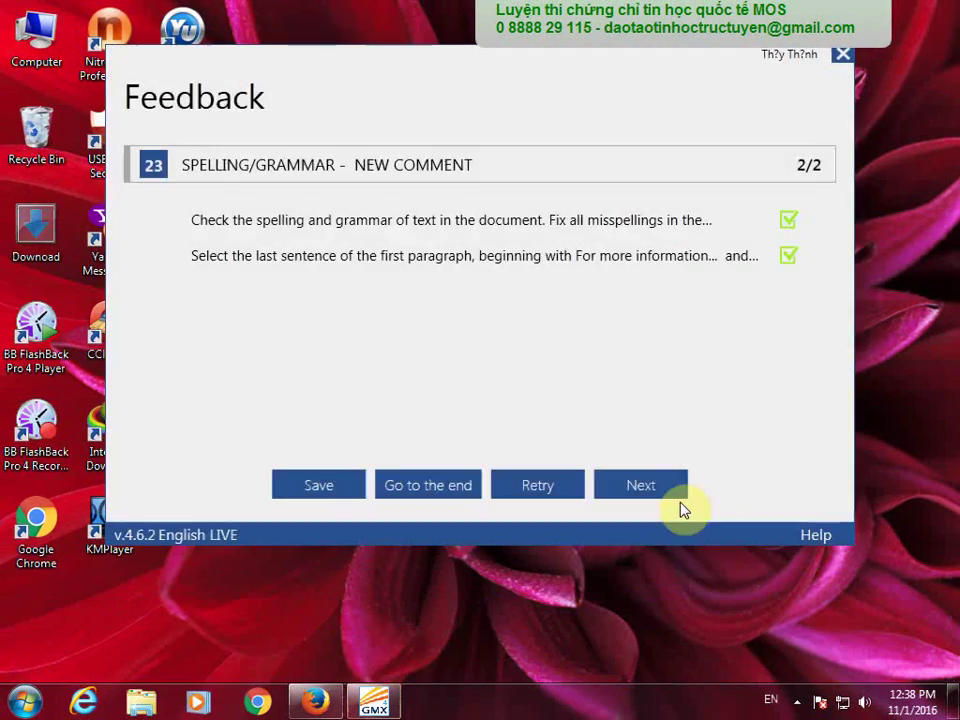
left_click(668, 490)
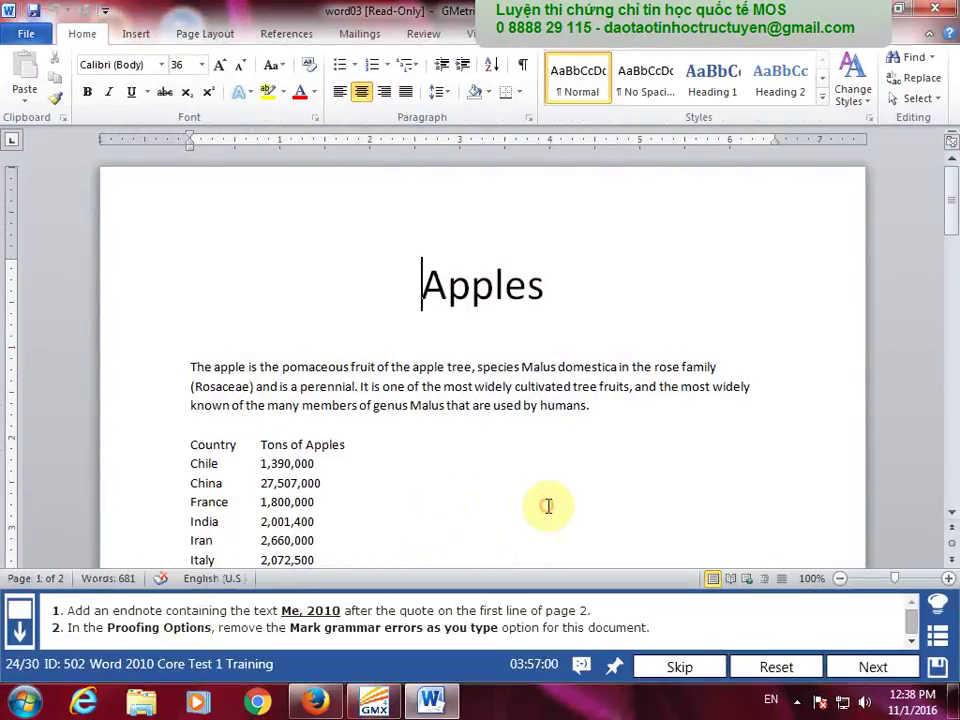
- Place the insertion point after the quote on the first line of page 2
scroll(548, 506, "down", 2)
scroll(548, 506, "down", 1)
scroll(548, 506, "down", 3)
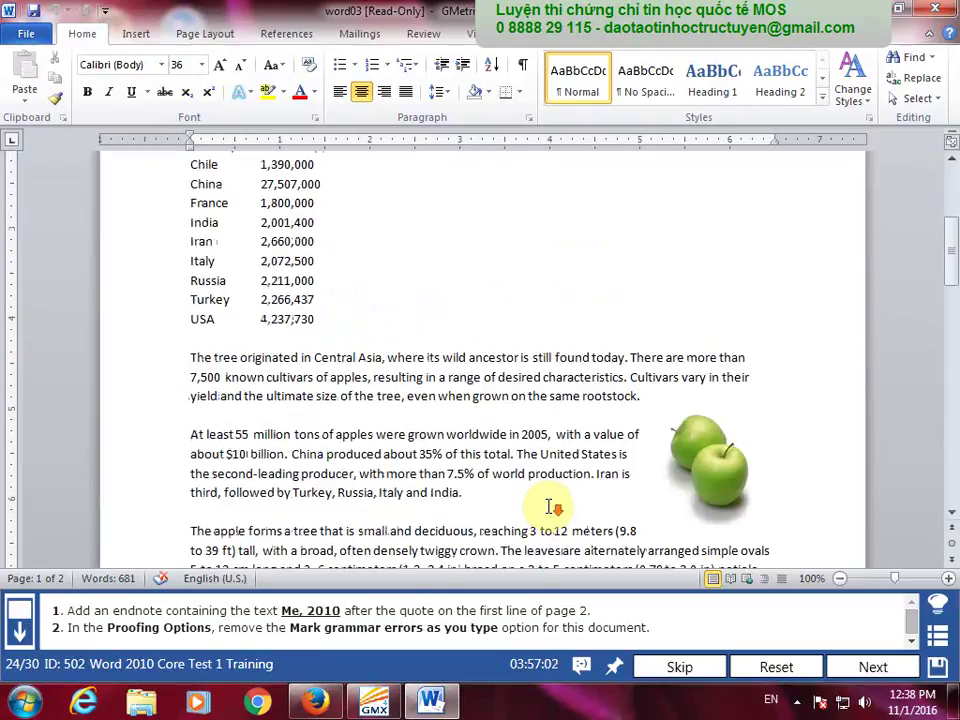
scroll(548, 506, "down", 2)
scroll(548, 506, "down", 2)
scroll(552, 480, "down", 3)
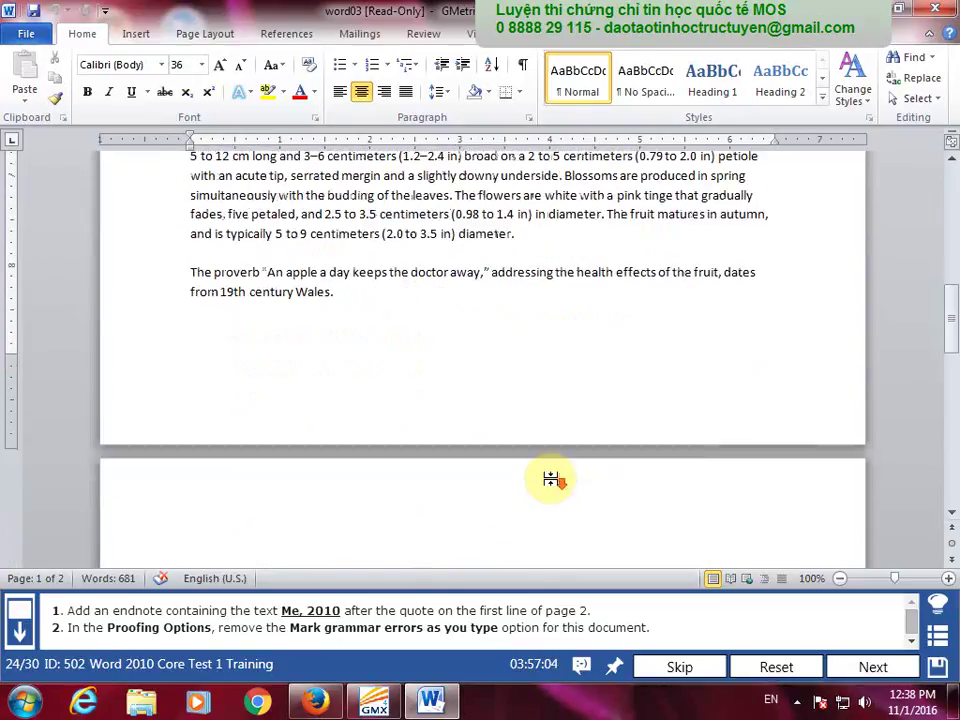
scroll(552, 480, "down", 3)
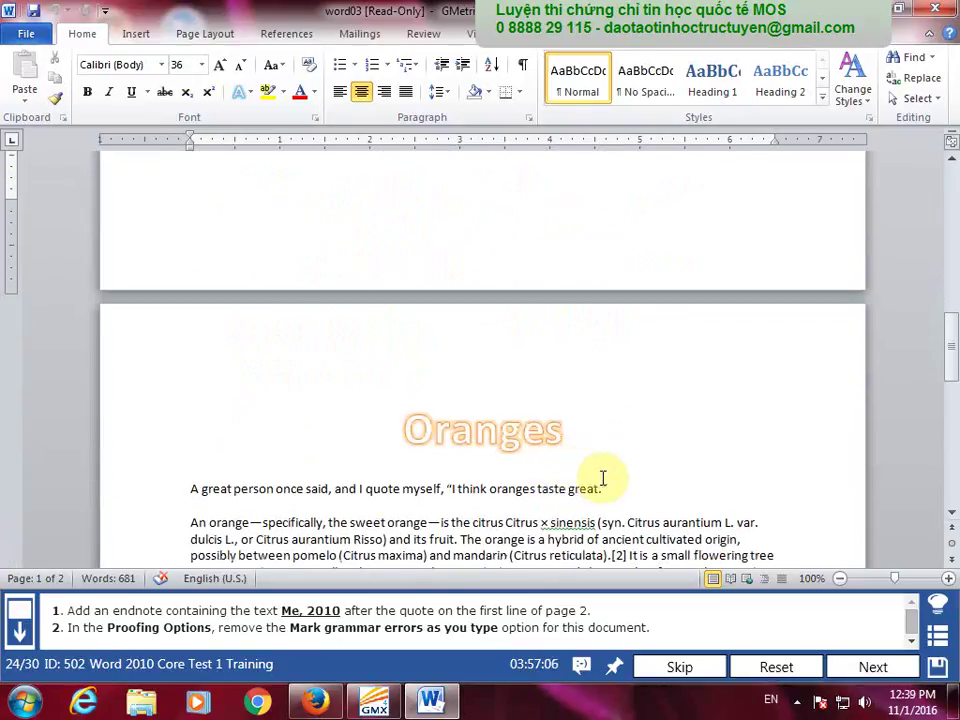
left_click(600, 478)
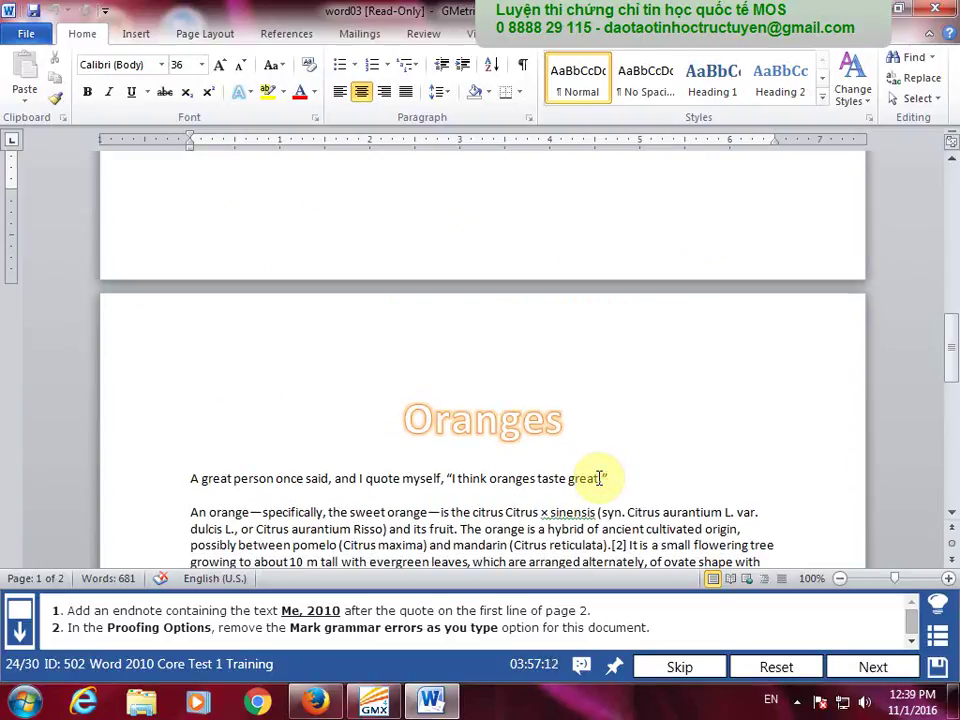
scroll(600, 478, "down", 1)
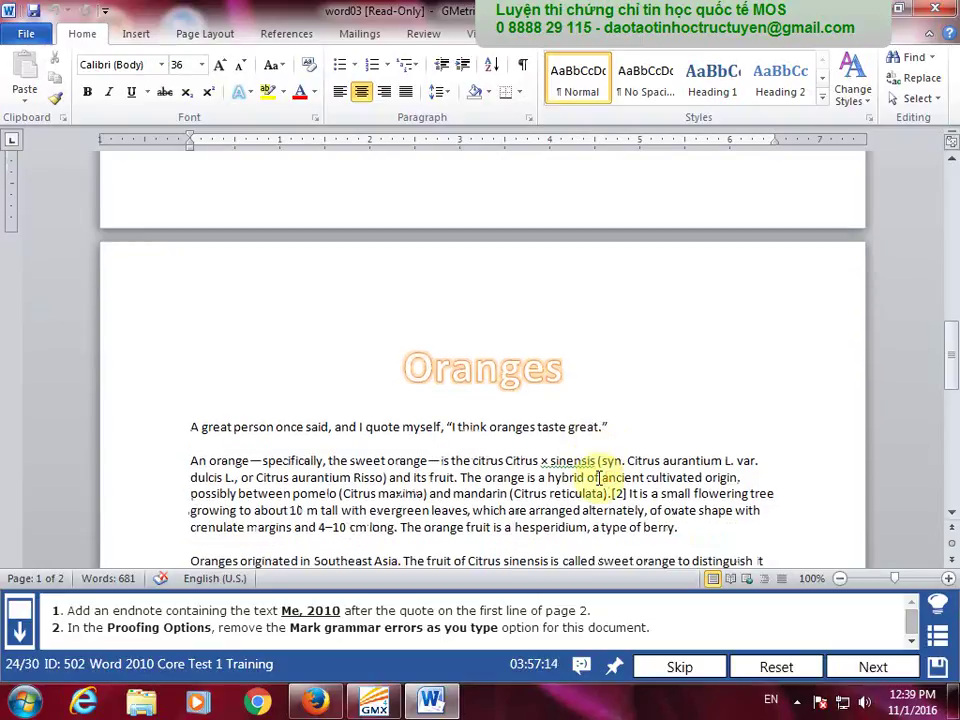
scroll(599, 478, "down", 3)
scroll(593, 479, "down", 3)
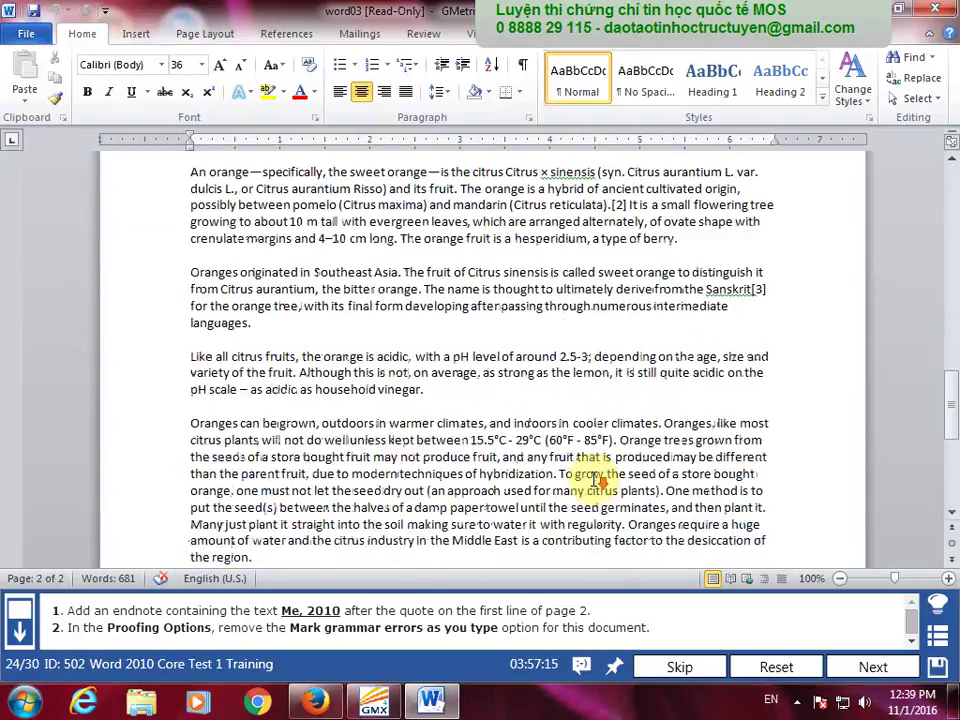
scroll(593, 479, "up", 2)
scroll(590, 479, "up", 4)
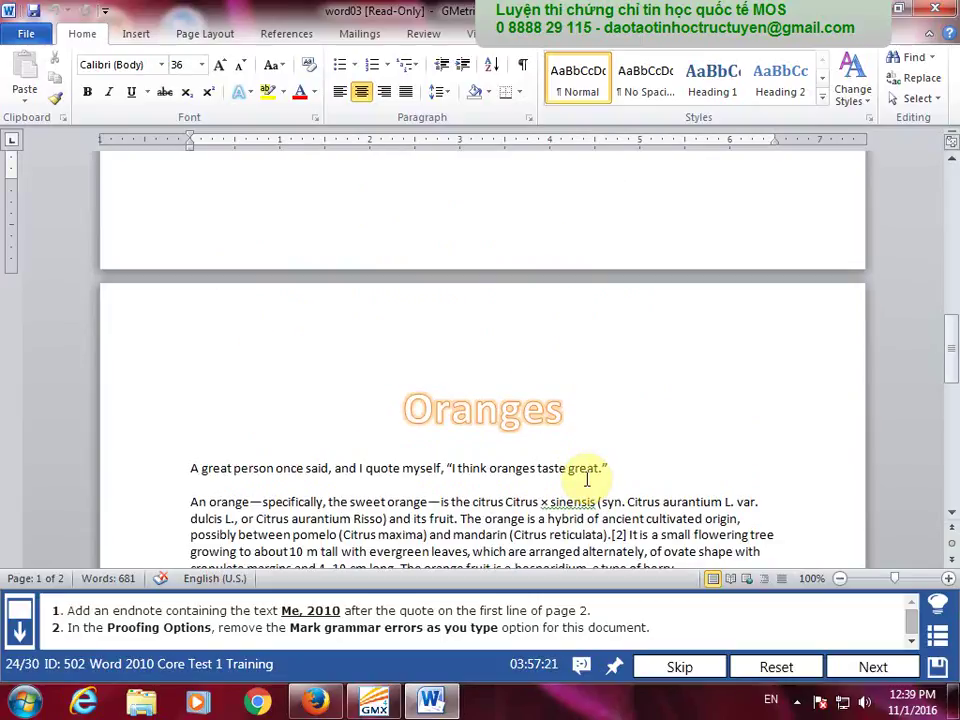
scroll(587, 480, "down", 3)
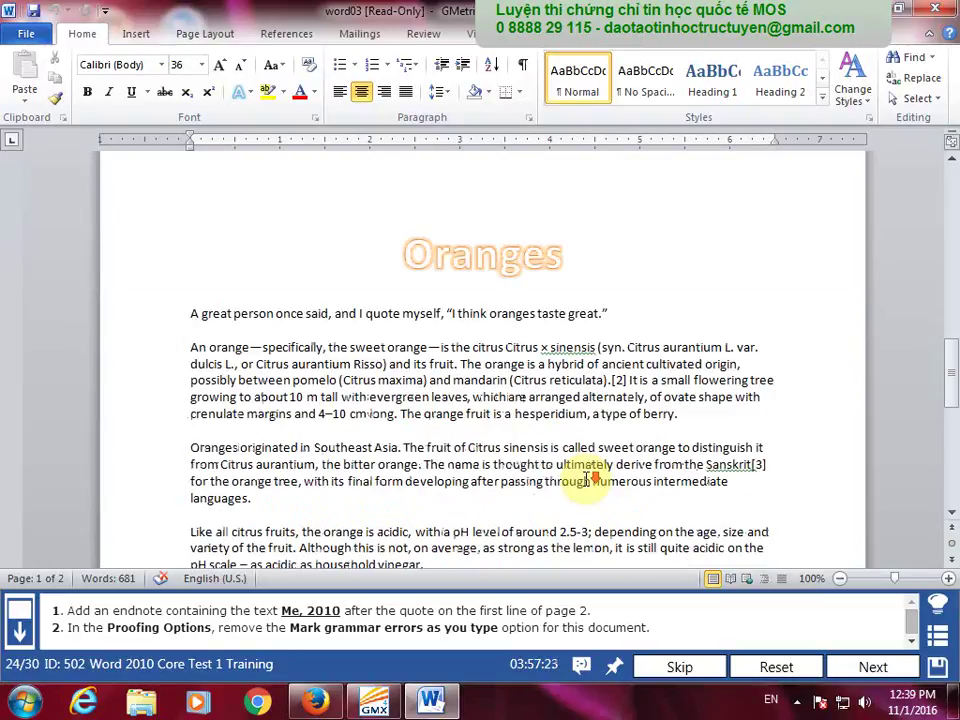
scroll(580, 478, "down", 2)
scroll(578, 475, "up", 3)
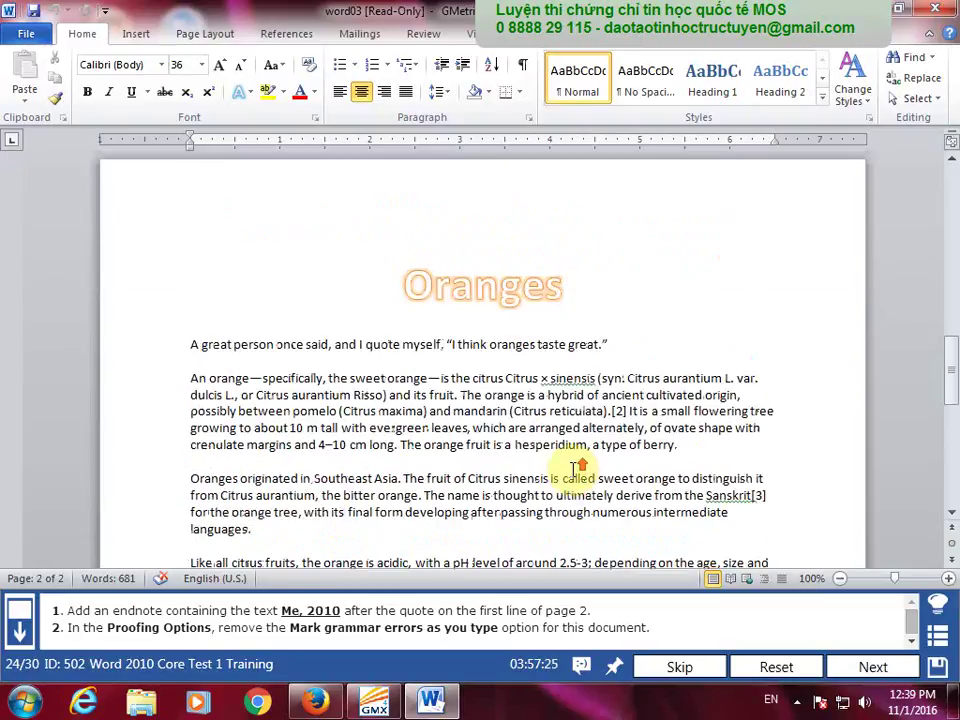
left_click(437, 298)
left_click(523, 343)
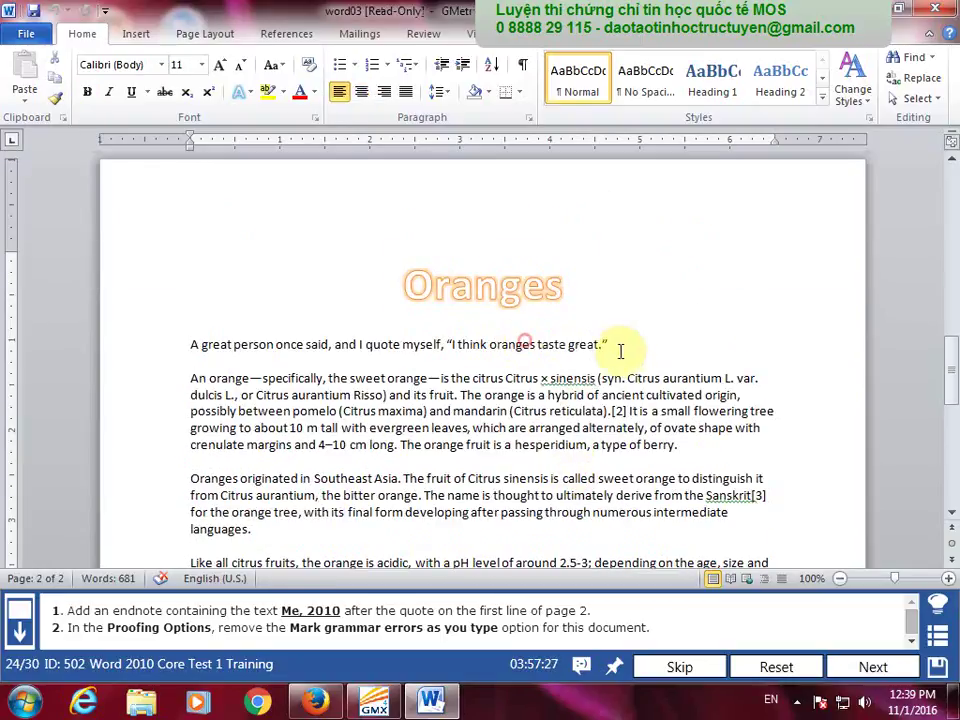
left_click(611, 342)
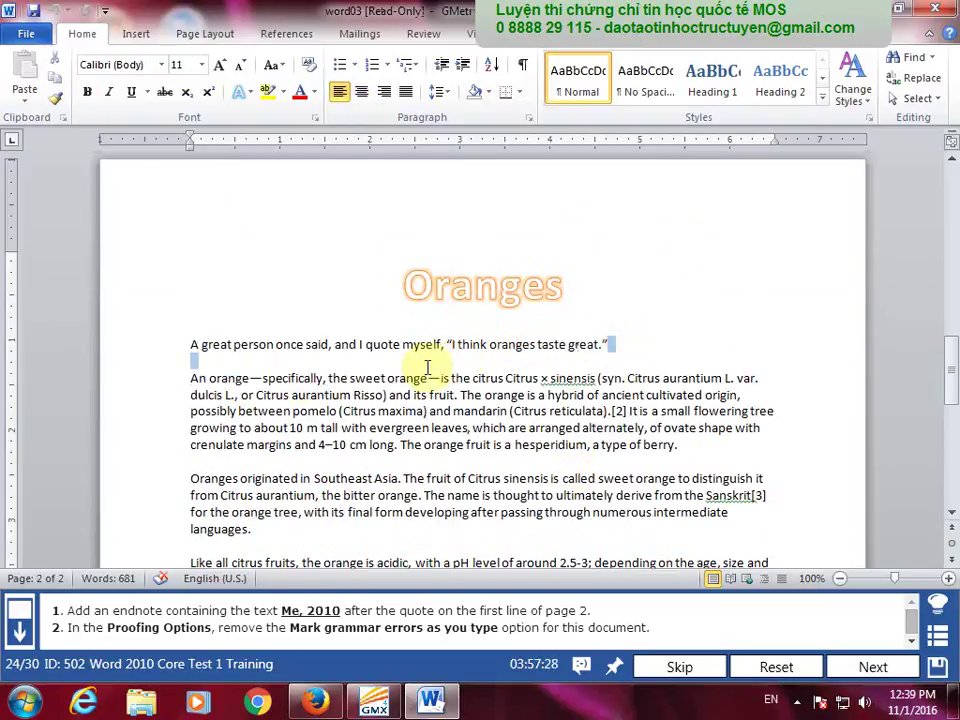
left_click(193, 344, "shift")
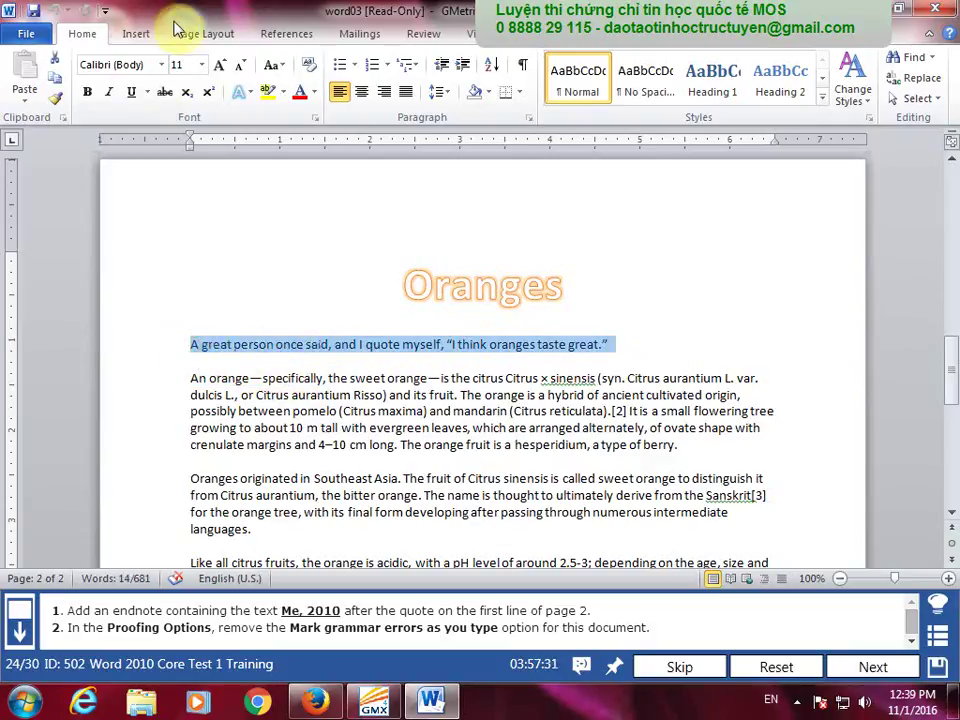
- Insert an endnote there reading 'Me, 2010'
left_click(268, 40)
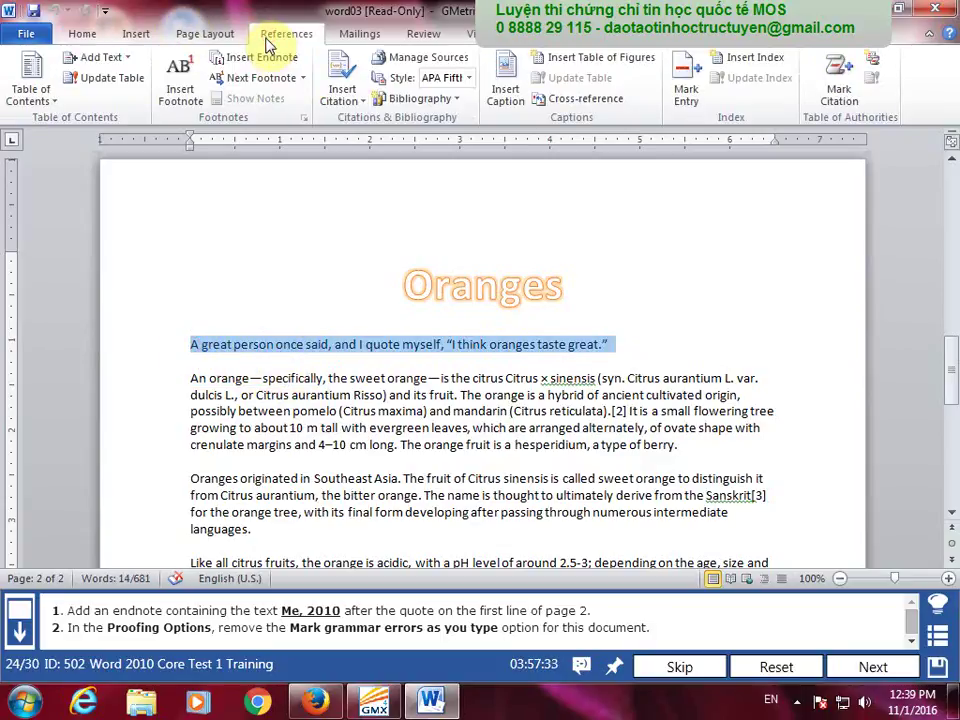
left_click(264, 58)
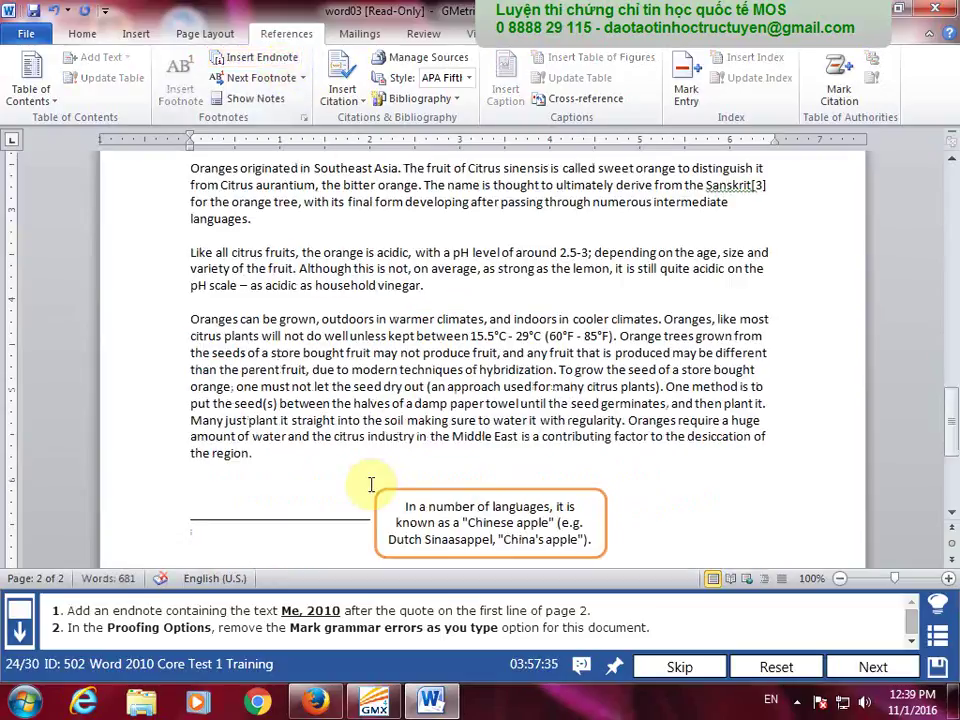
scroll(344, 549, "down", 3)
scroll(344, 548, "down", 2)
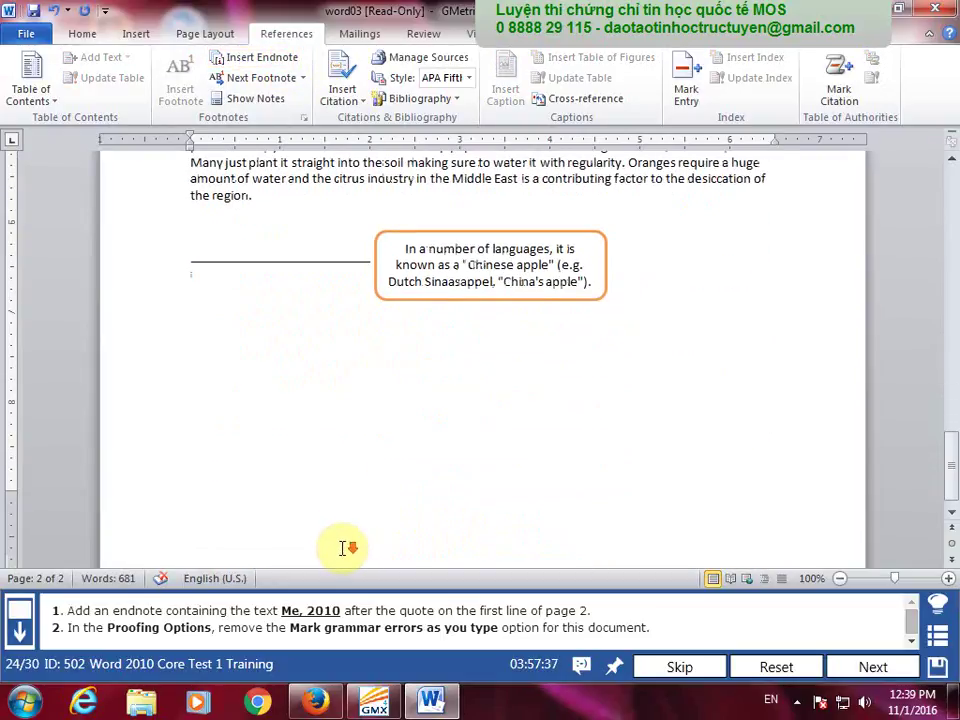
scroll(342, 548, "up", 3)
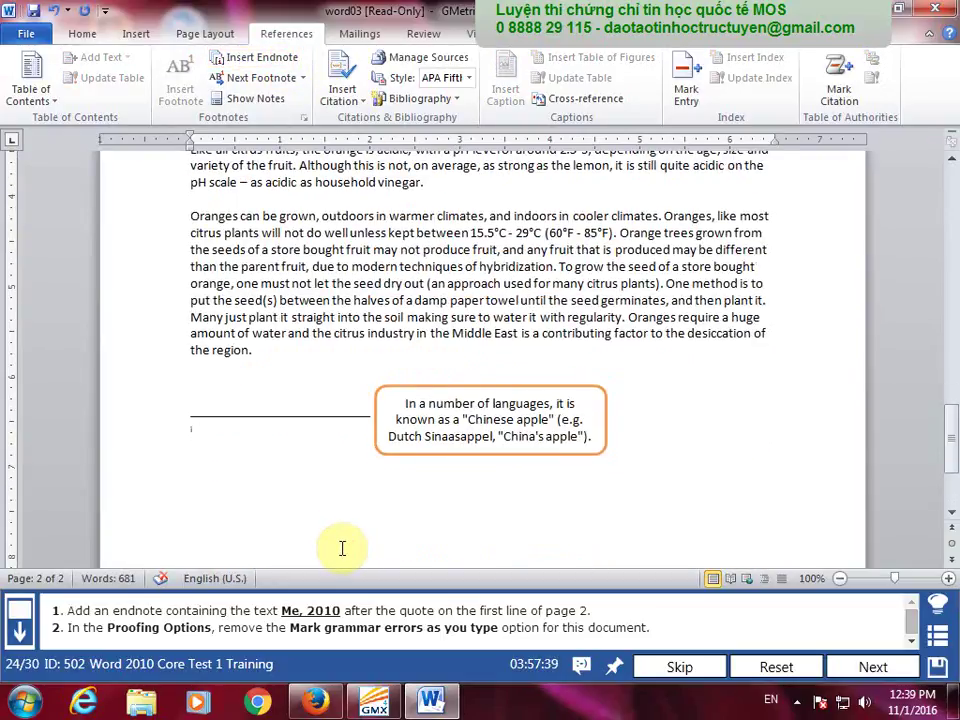
type("Me, 2010")
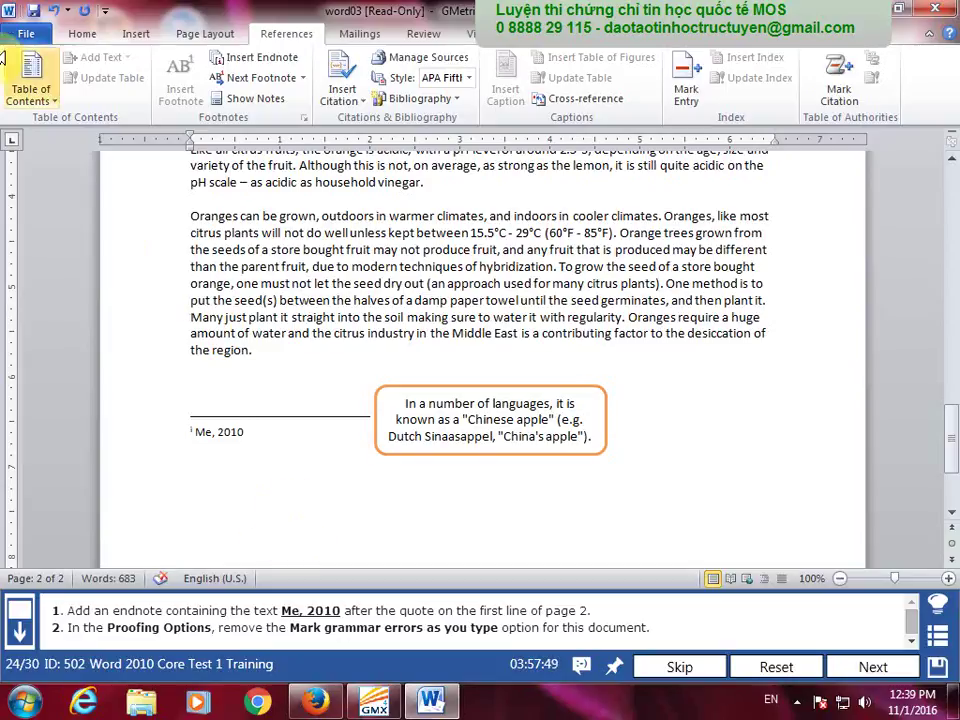
- Turn off 'Mark grammar errors as you type' in Proofing options and submit the task
left_click(30, 36)
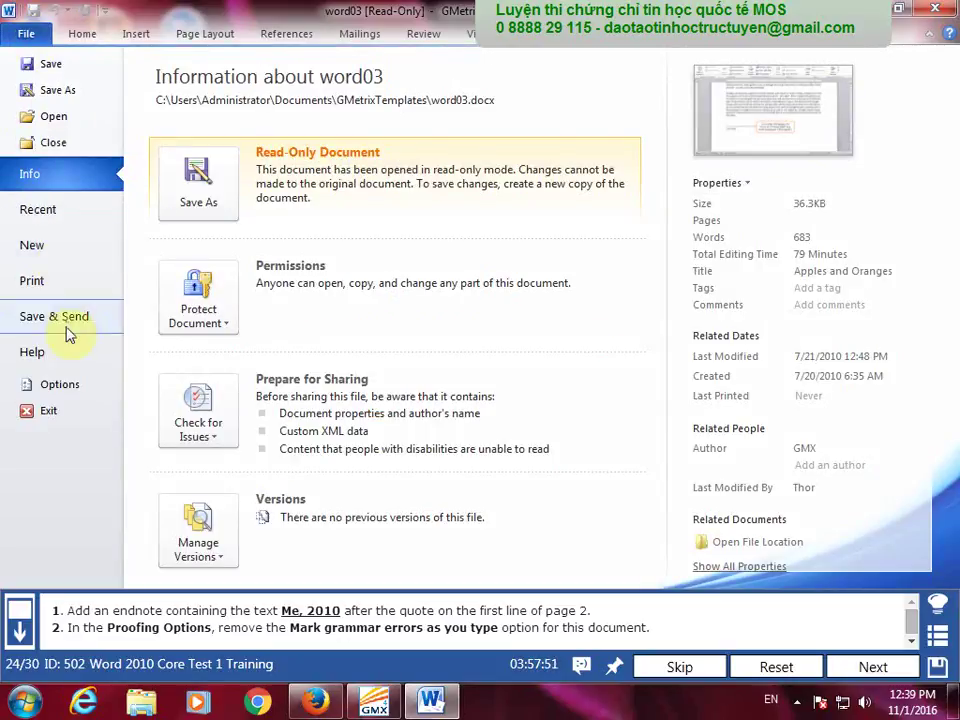
left_click(58, 385)
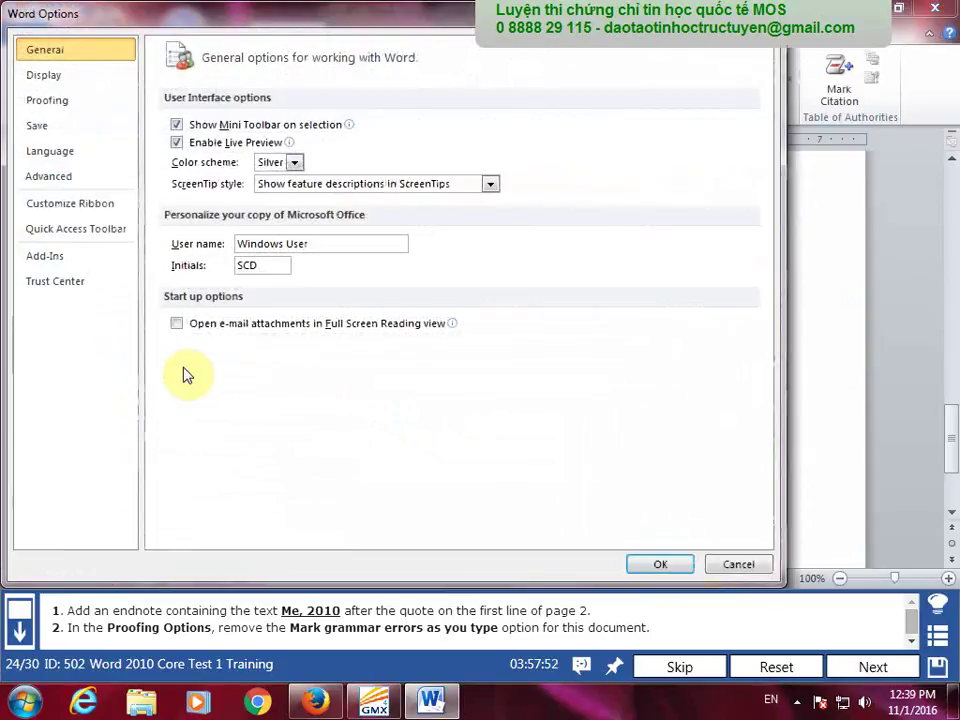
left_click(55, 101)
left_click(535, 131)
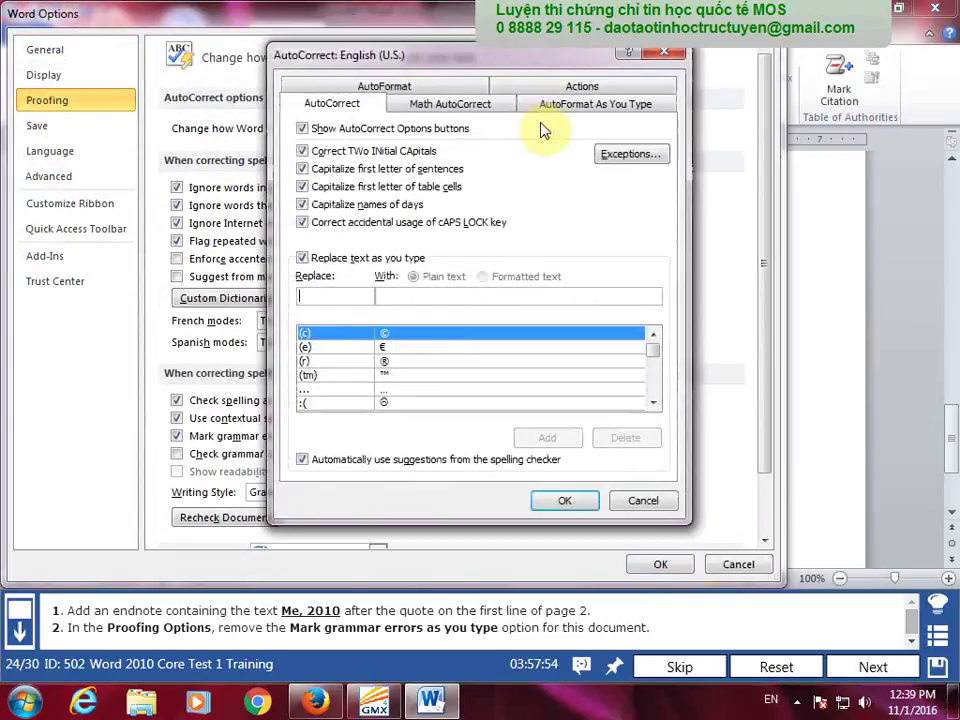
left_click(664, 54)
left_click(281, 440)
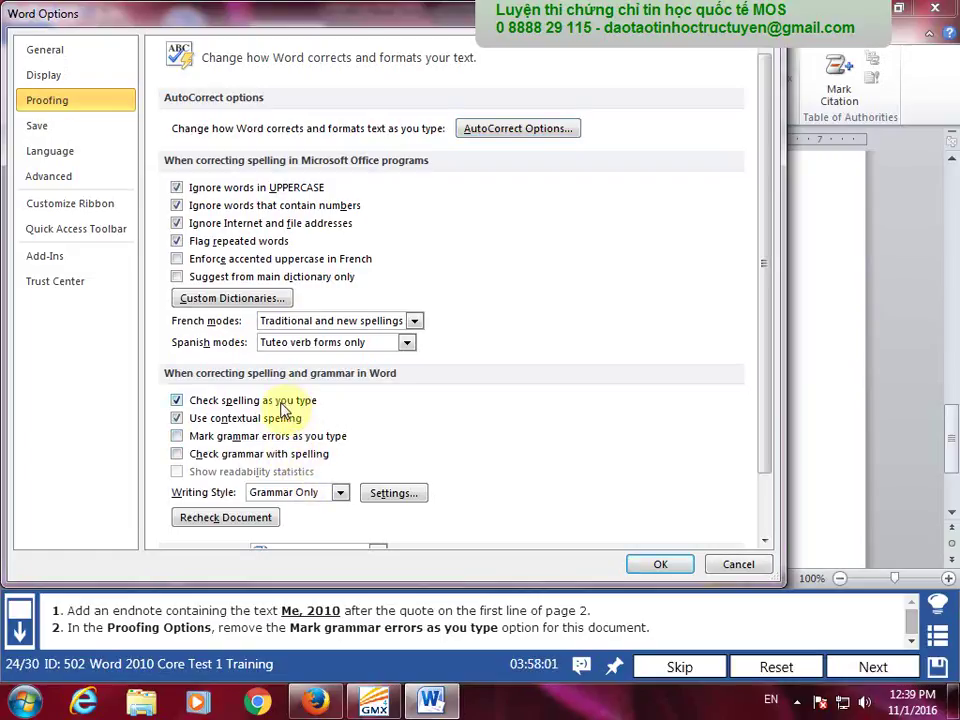
left_click(645, 566)
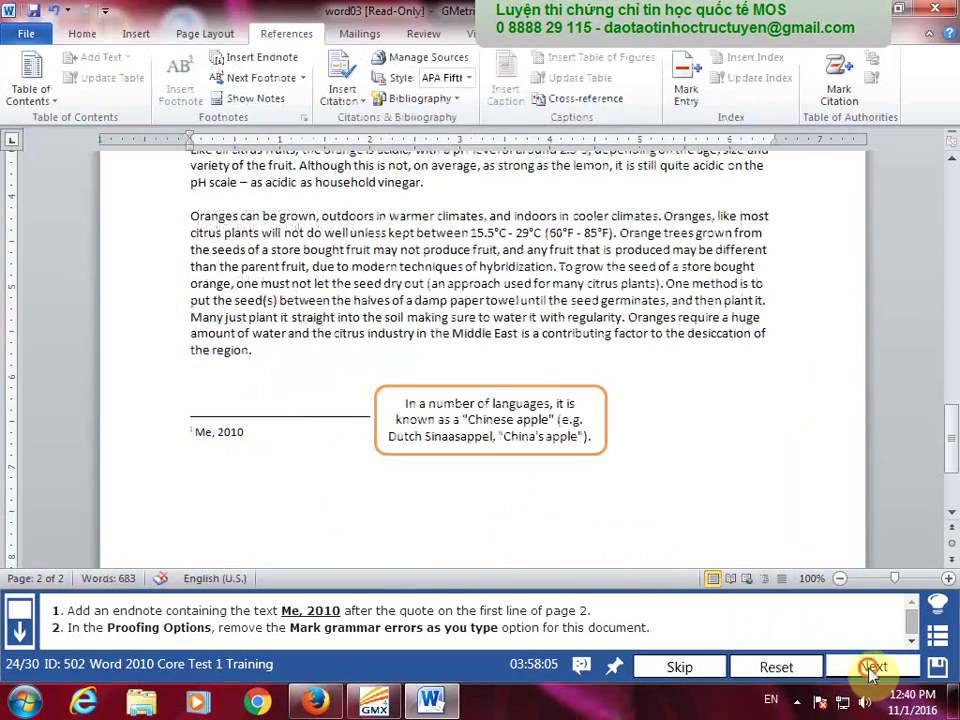
left_click(870, 667)
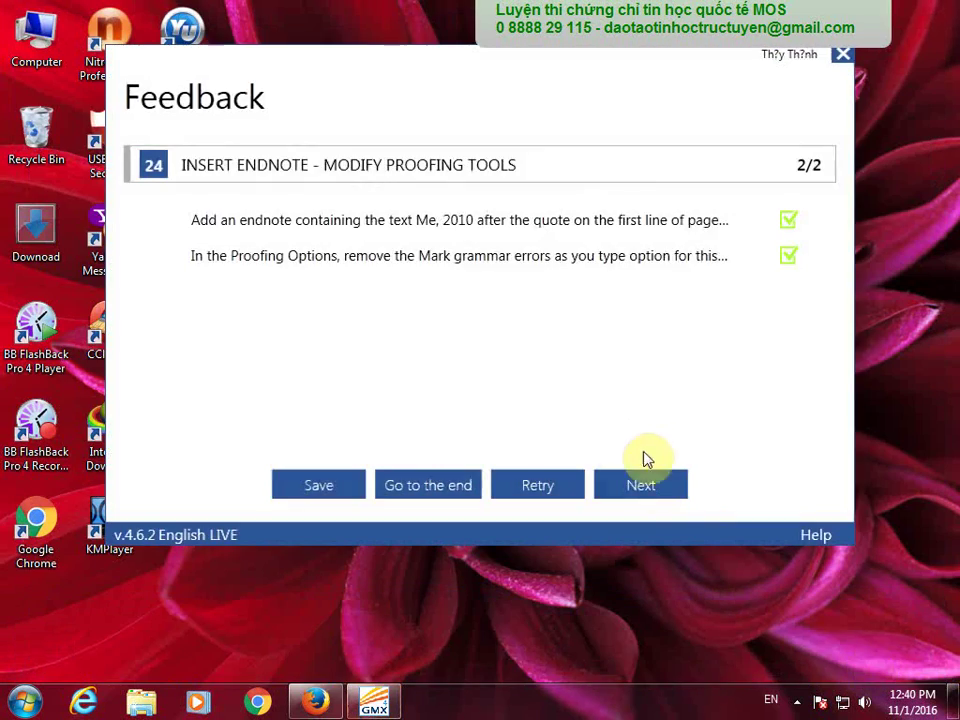
- Advance to task 25 and place the caret on the empty line above the business plan title
left_click(647, 485)
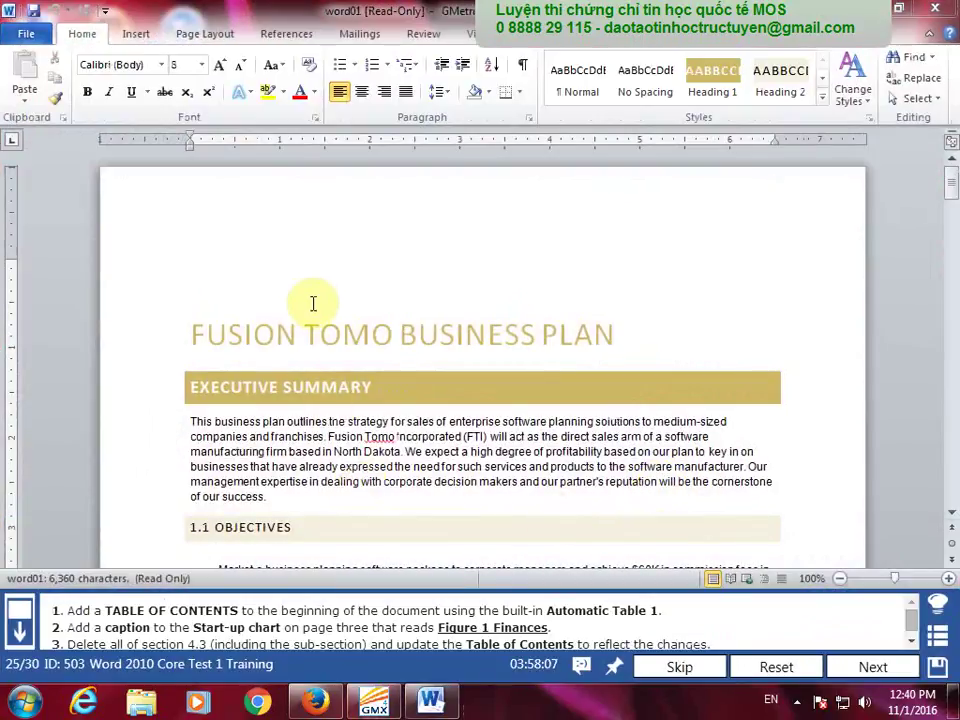
left_click(189, 328)
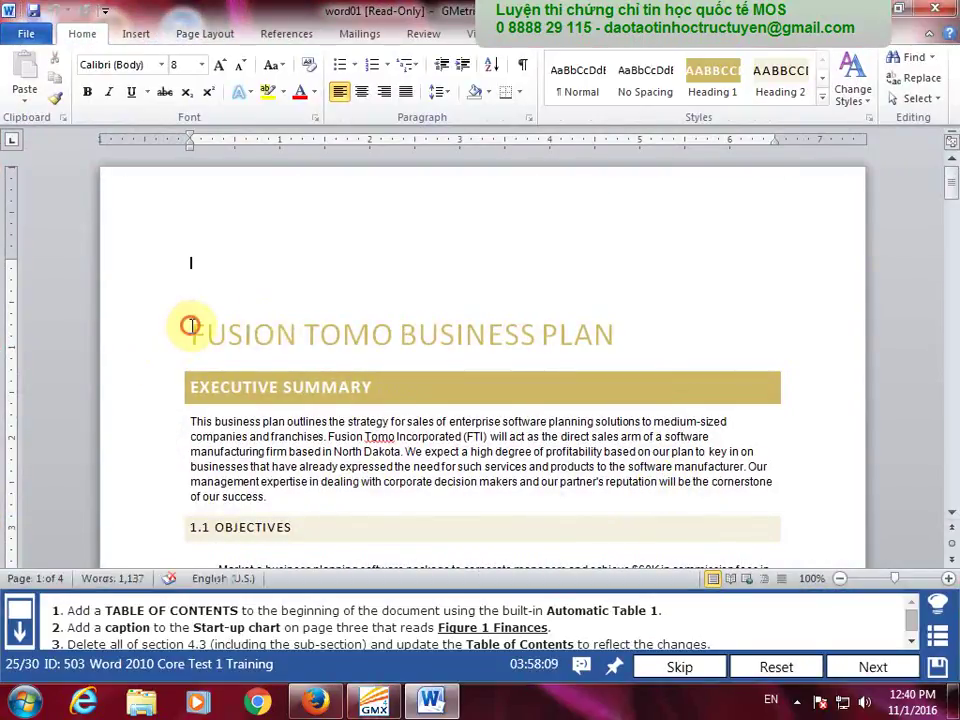
left_click(196, 265)
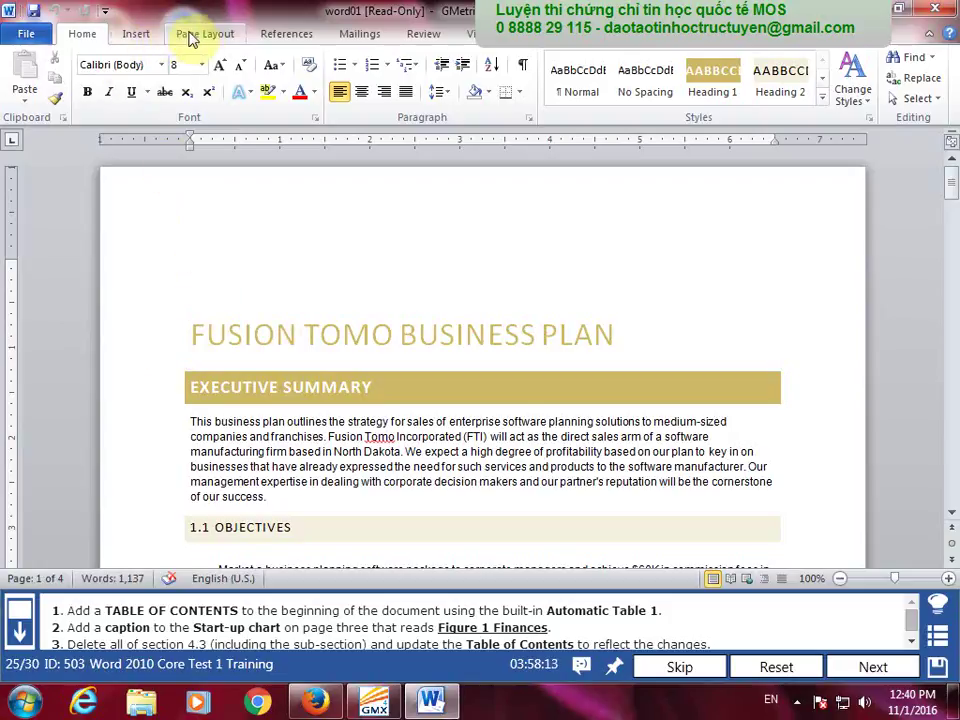
- Insert the Automatic Table 1 table of contents at the start of the Fusion Tomo business plan
left_click(263, 36)
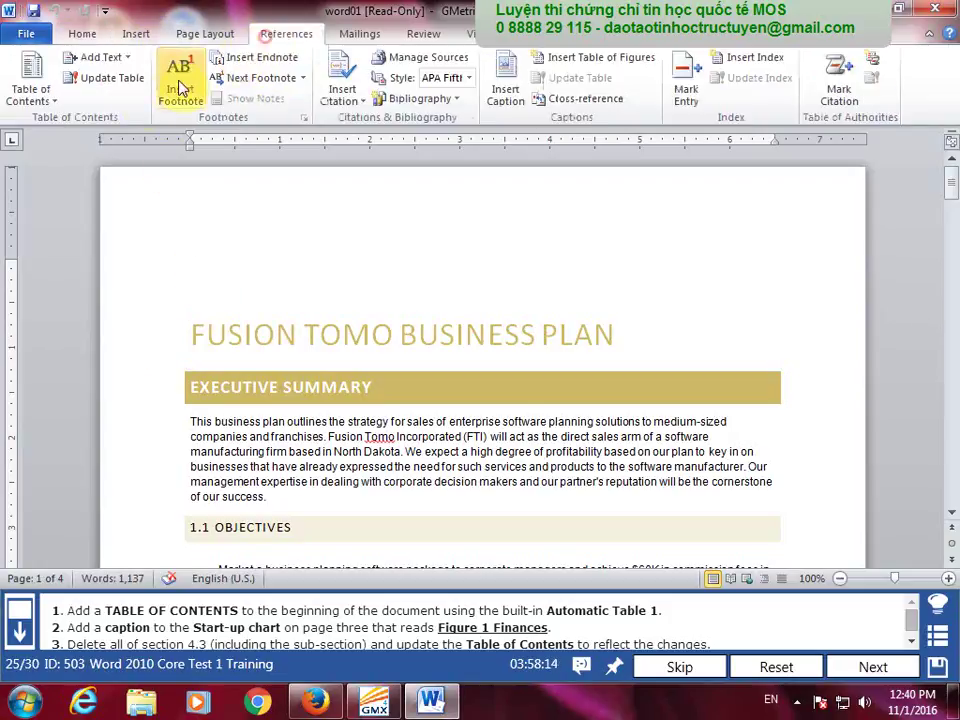
left_click(49, 97)
left_click(86, 167)
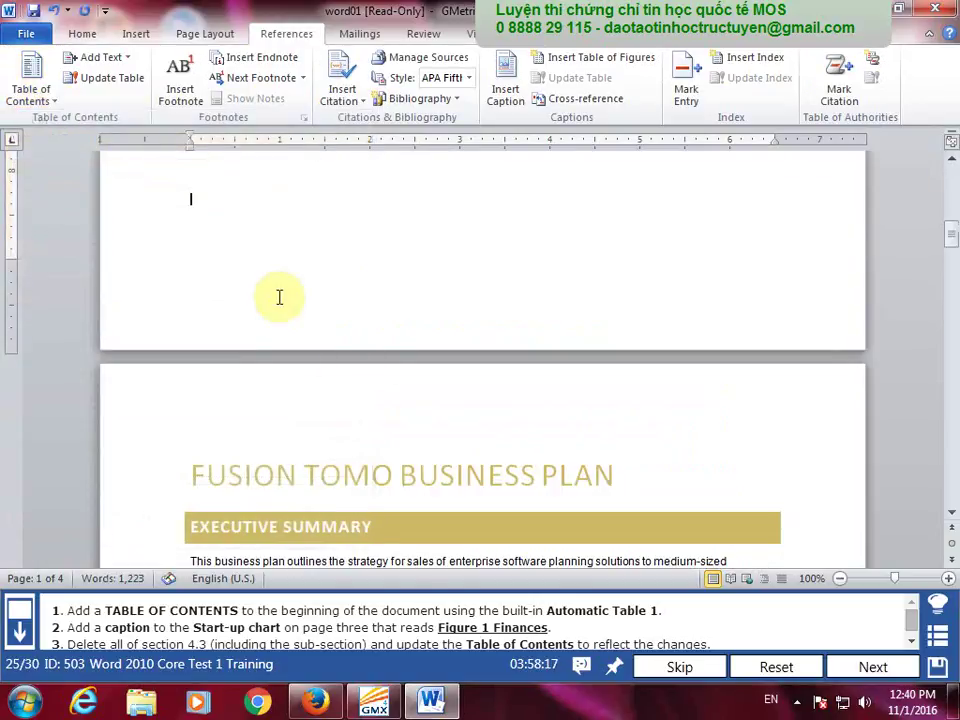
scroll(536, 350, "up", 3)
scroll(530, 352, "up", 1)
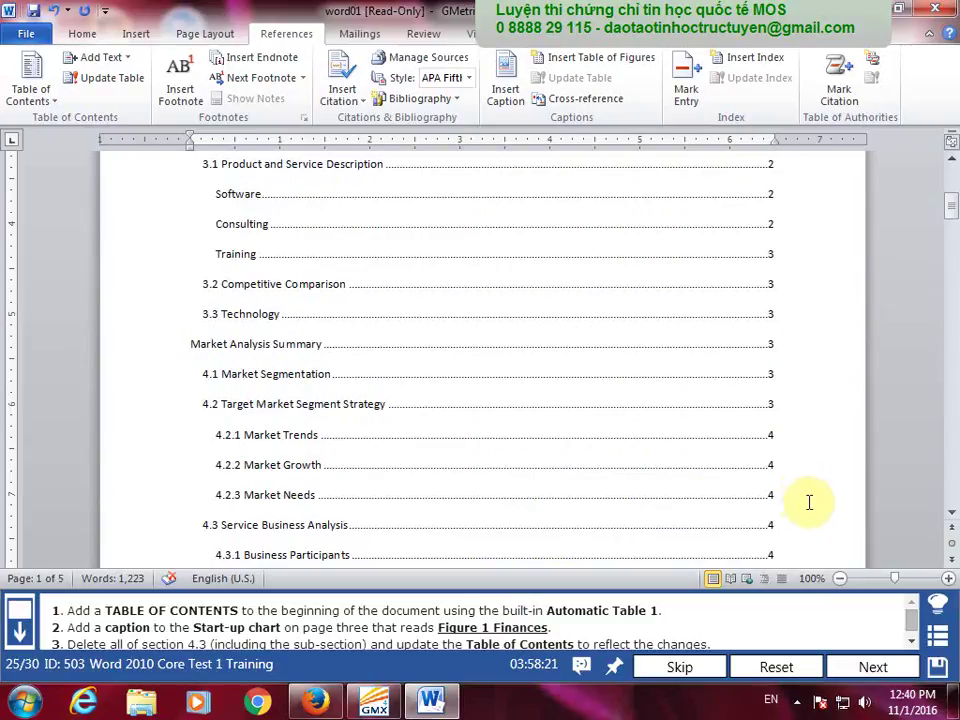
left_click(793, 497)
scroll(790, 490, "down", 4)
scroll(777, 484, "down", 3)
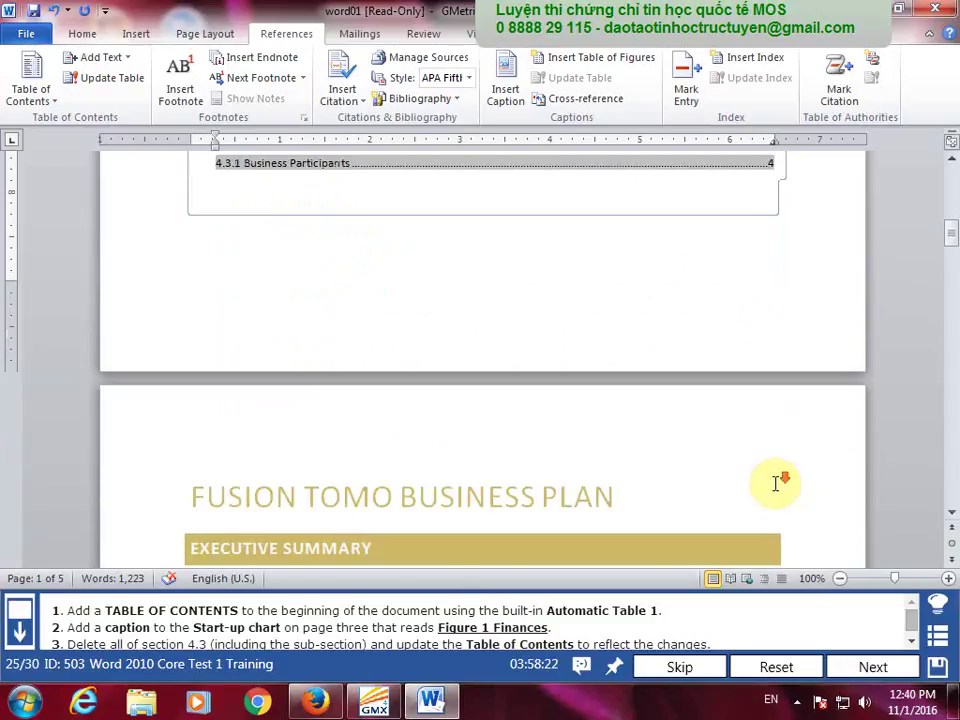
scroll(777, 484, "down", 6)
scroll(769, 482, "down", 2)
scroll(774, 484, "down", 6)
scroll(769, 484, "down", 4)
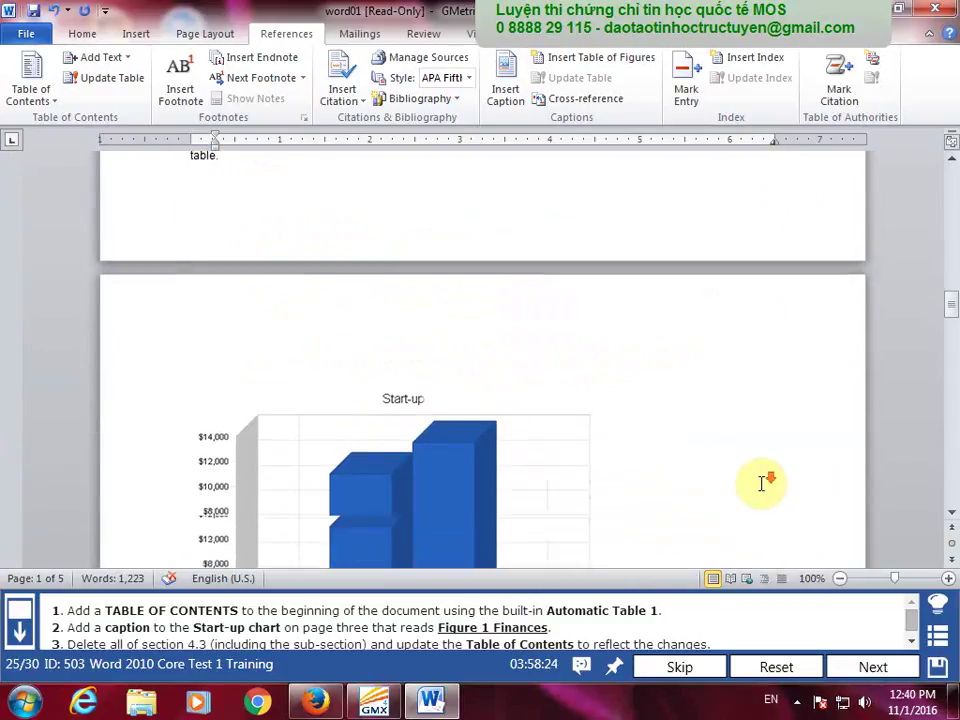
scroll(762, 484, "down", 3)
- Caption the Start-up chart below it using a new label 'Figure 1 Finances'
left_click(510, 443)
right_click(490, 418)
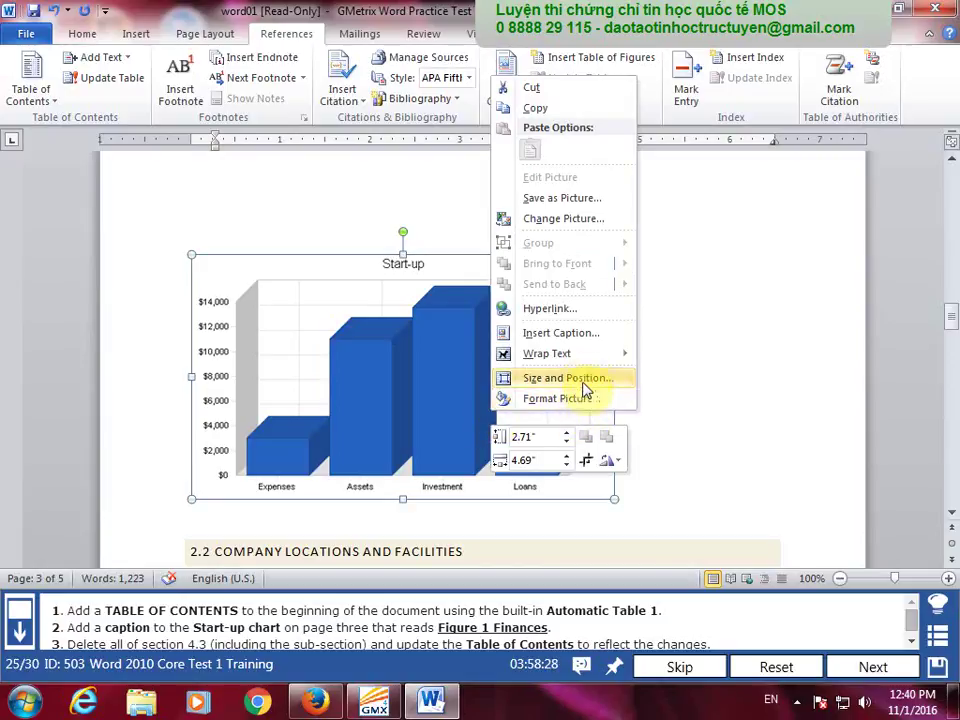
mouse_move(588, 356)
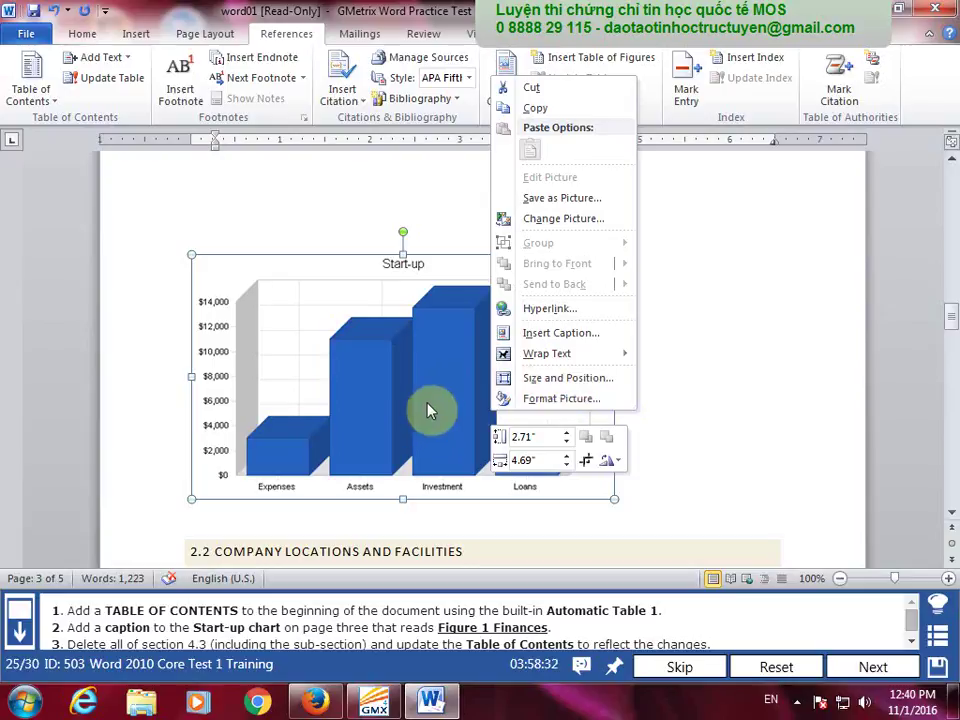
left_click(560, 333)
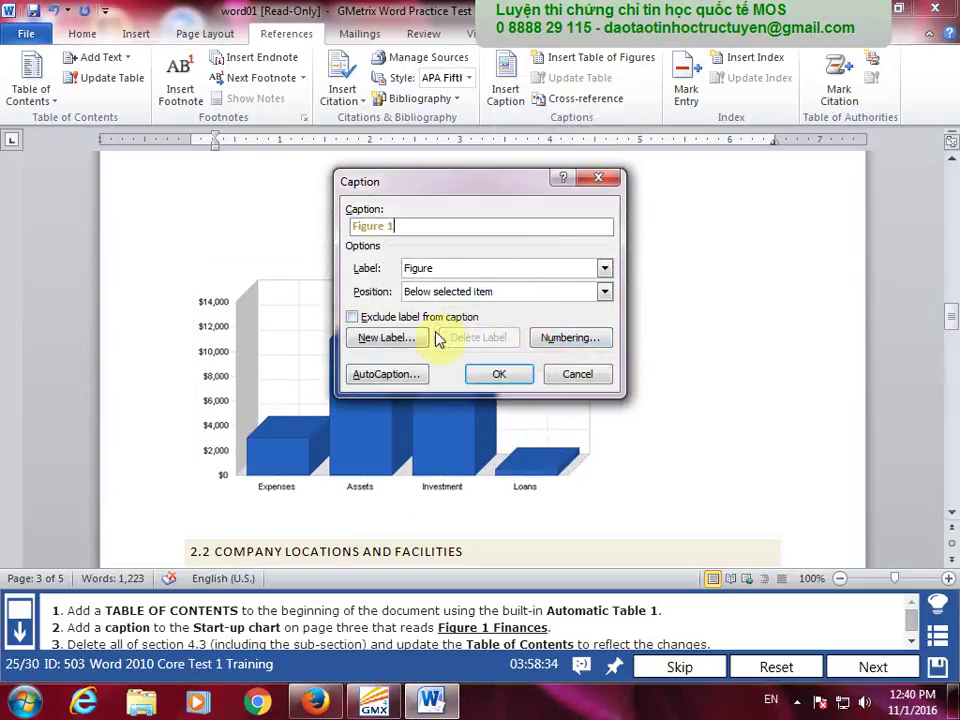
left_click(387, 340)
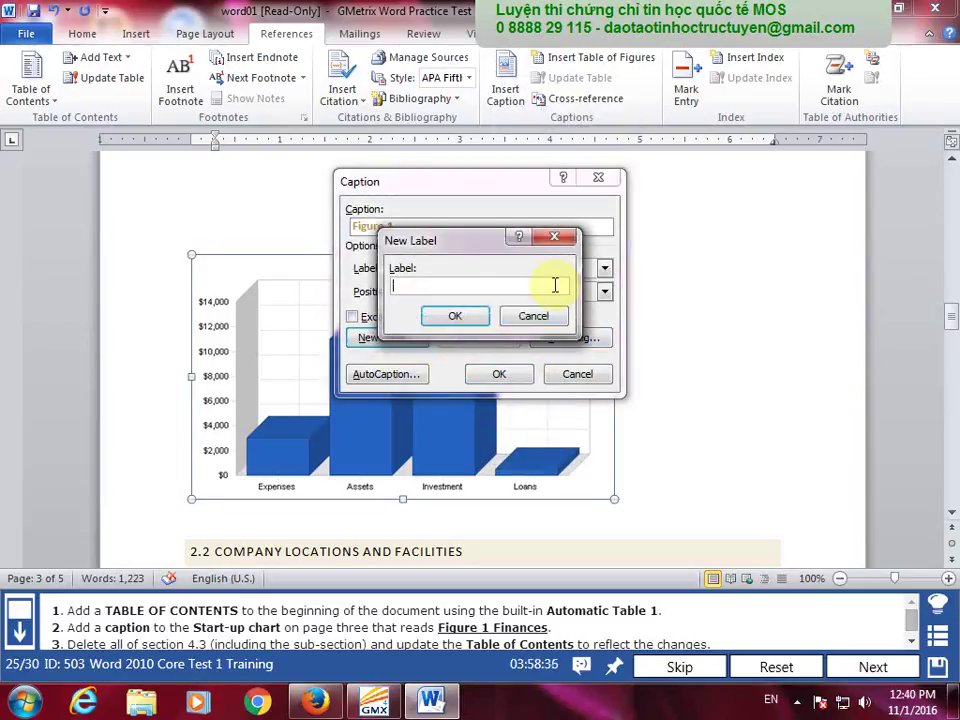
type("Figure 1 Finances")
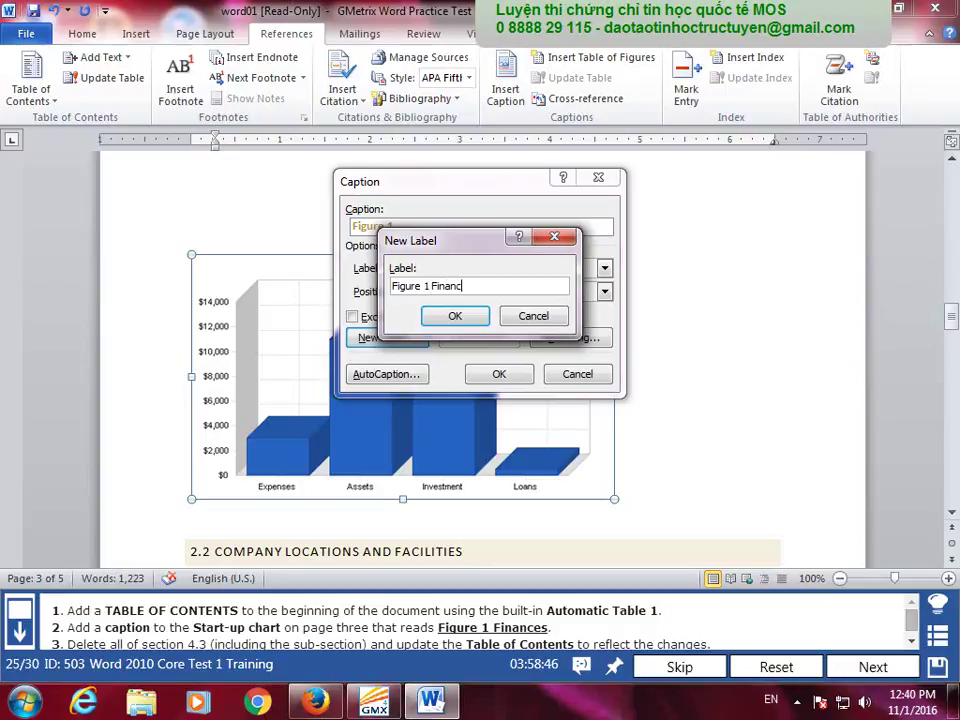
left_click(471, 316)
left_click(512, 376)
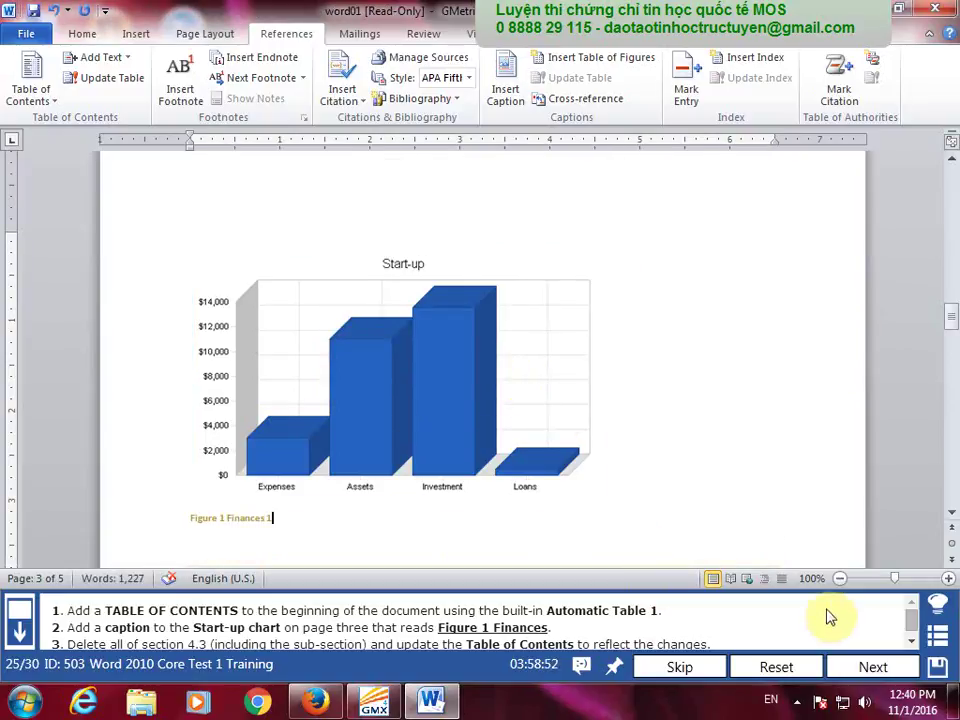
- Delete section 4.3 and its sub-section from the business plan
scroll(922, 648, "down", 1)
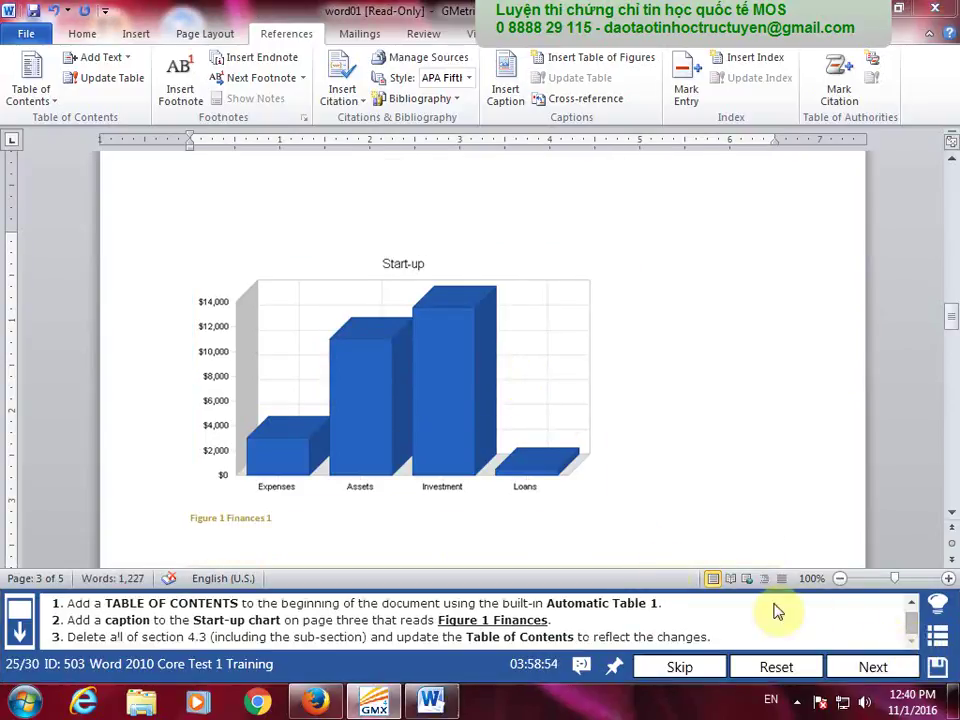
left_click(697, 518)
scroll(621, 227, "up", 15)
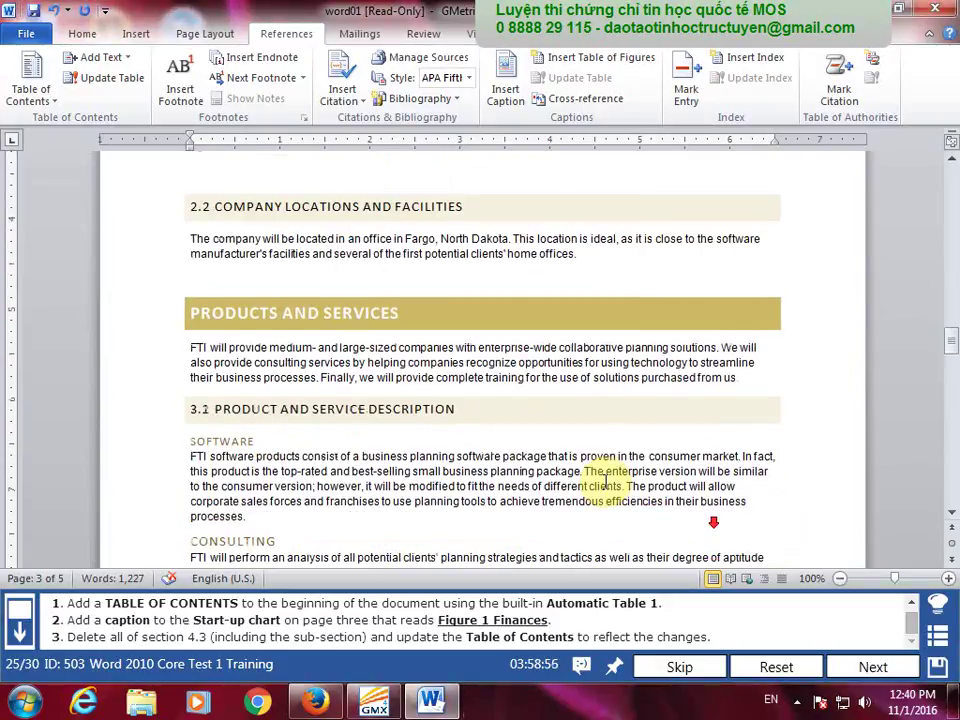
scroll(529, 441, "down", 5)
scroll(137, 433, "down", 3)
scroll(289, 452, "down", 7)
scroll(289, 452, "down", 3)
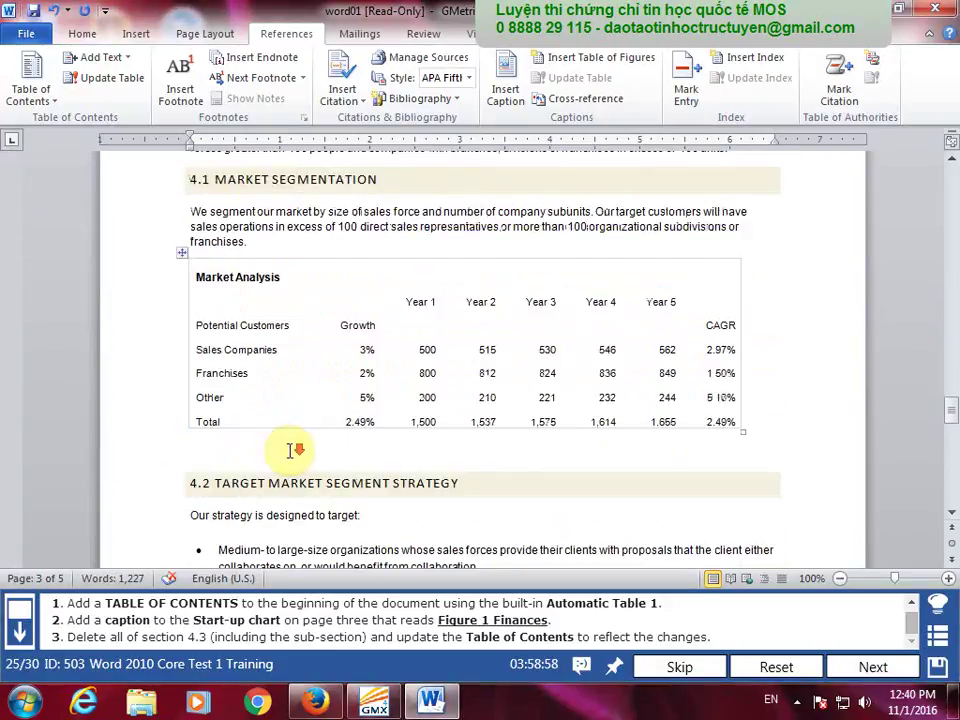
scroll(289, 450, "down", 6)
scroll(289, 450, "down", 4)
scroll(289, 451, "down", 3)
scroll(289, 451, "down", 3)
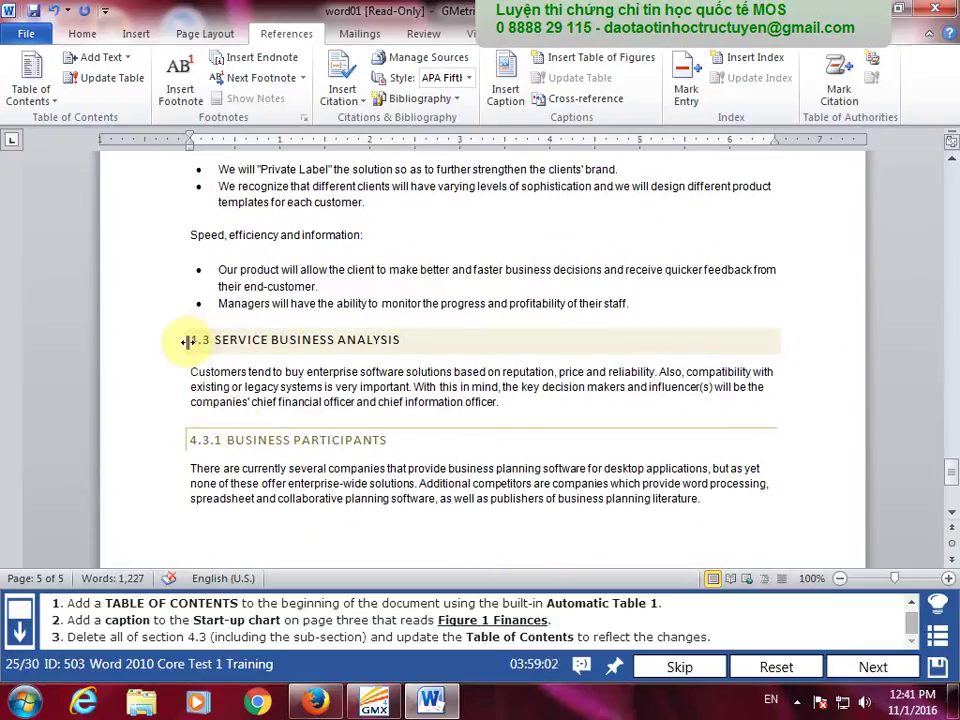
left_click_drag(192, 343, 440, 580)
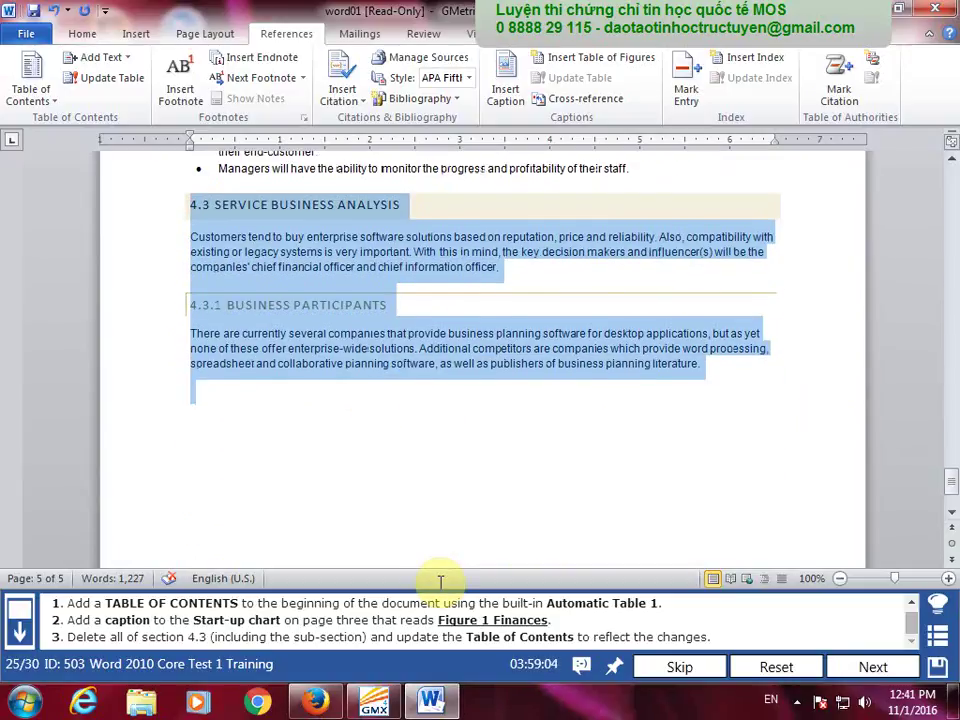
key("Delete")
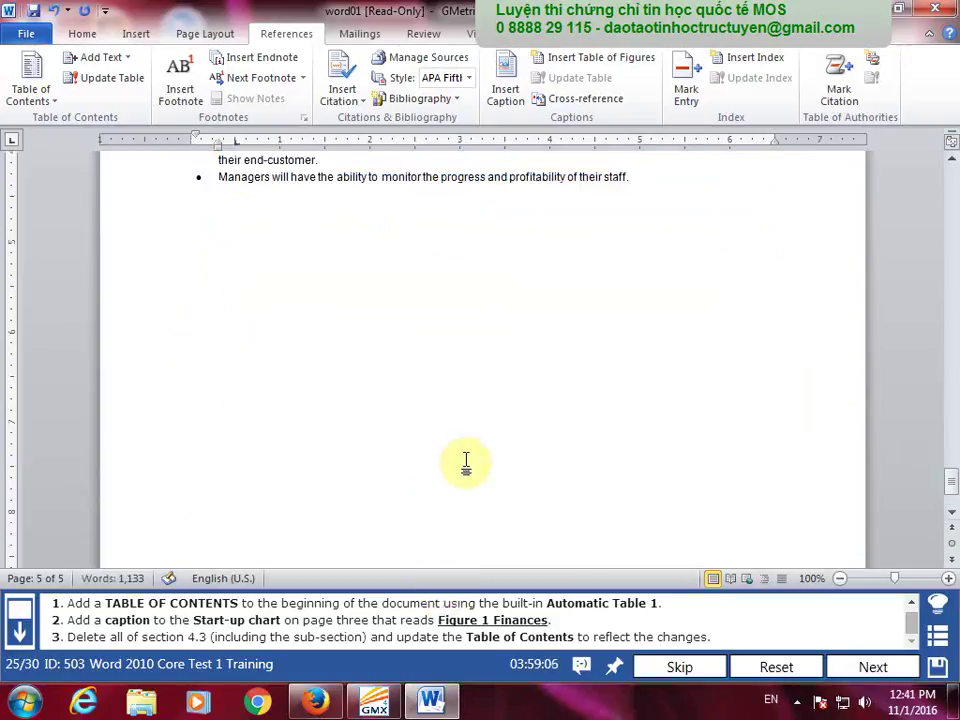
- Update the entire table of contents and submit the task
left_click_drag(950, 482, 950, 180)
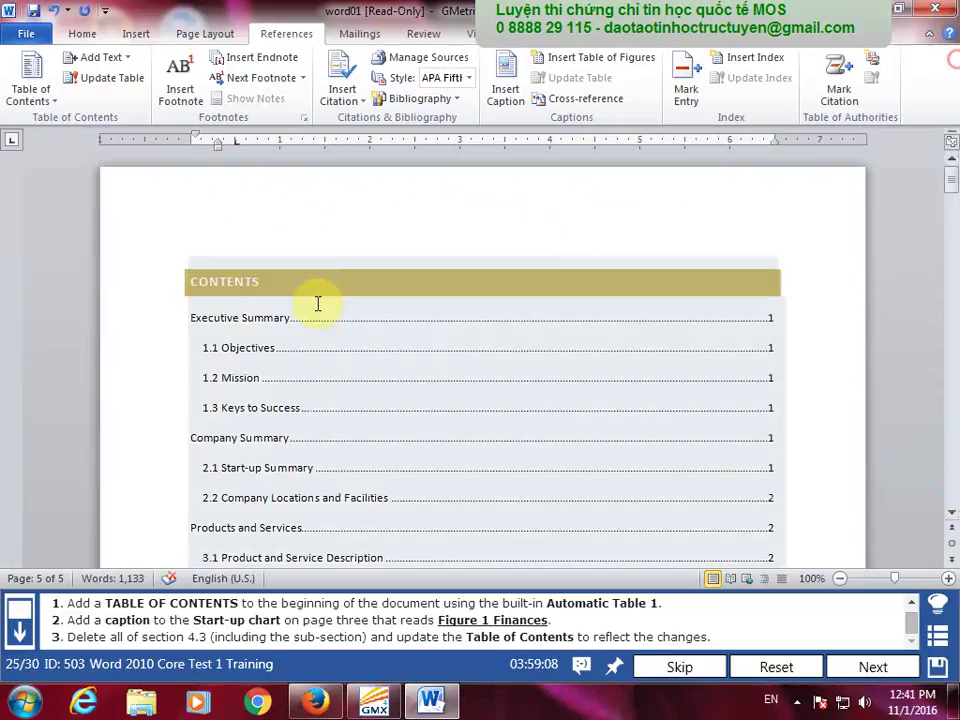
left_click(276, 245)
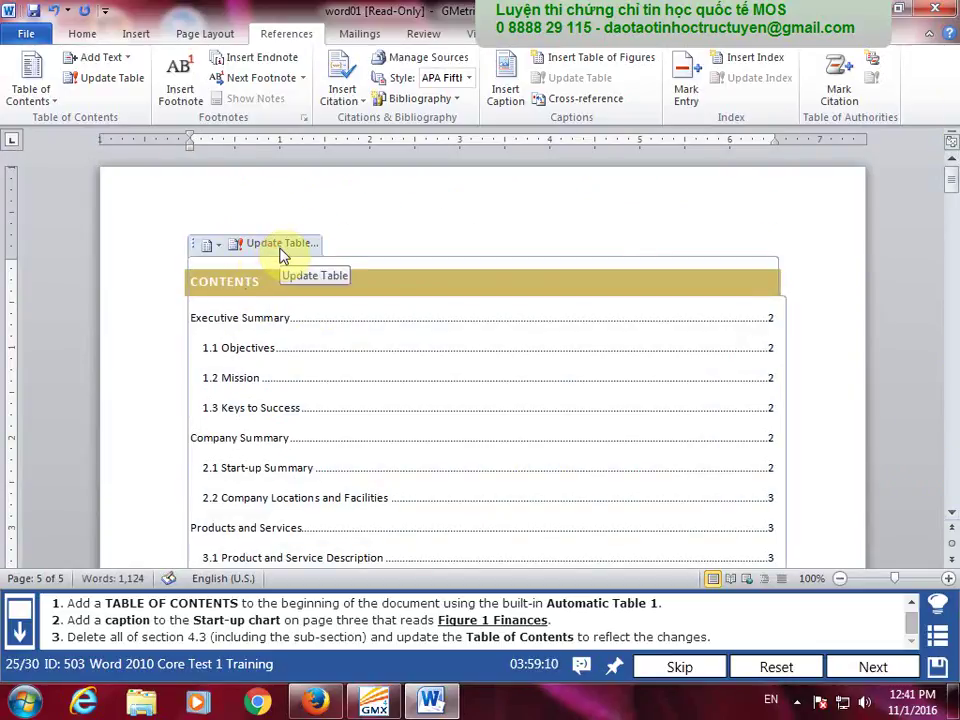
left_click(280, 248)
left_click(499, 328)
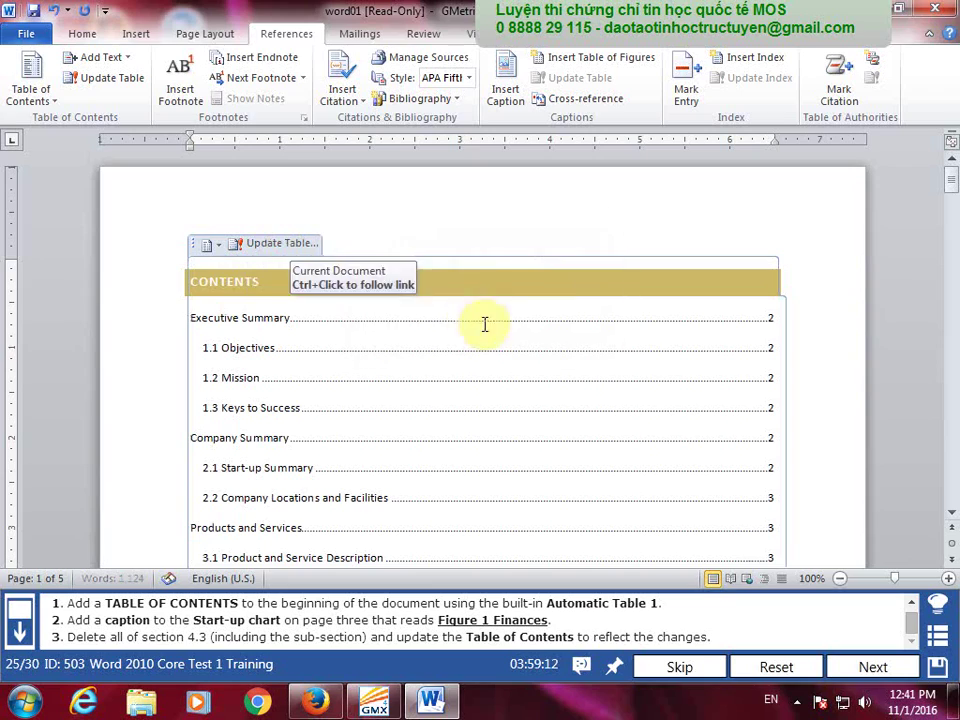
left_click(880, 668)
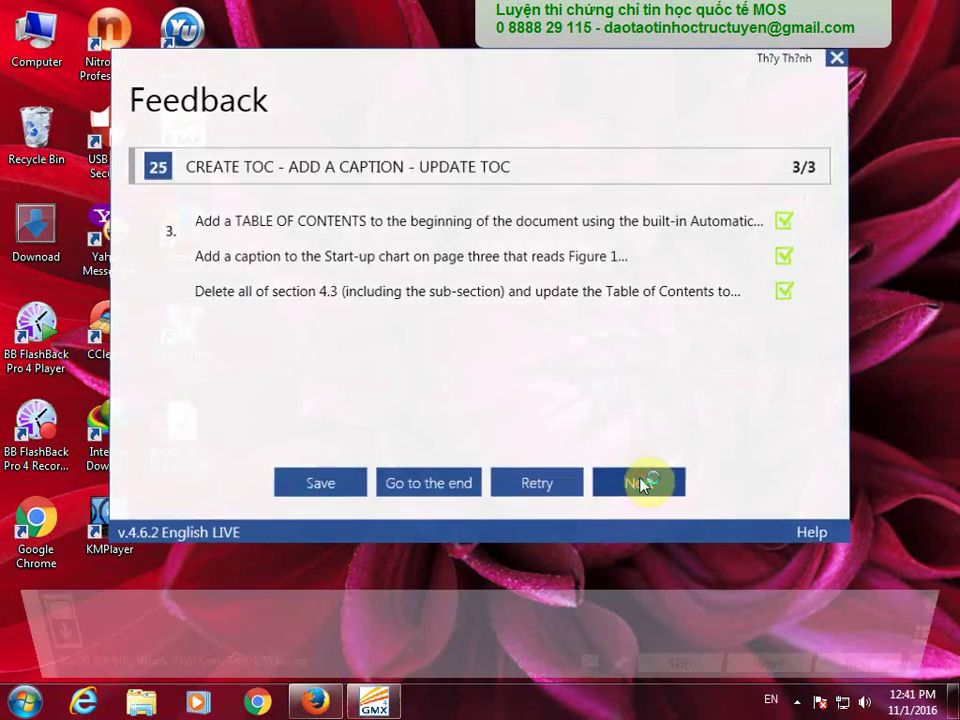
- Advance to task 26's form letter and show the Mailings commands
left_click(642, 483)
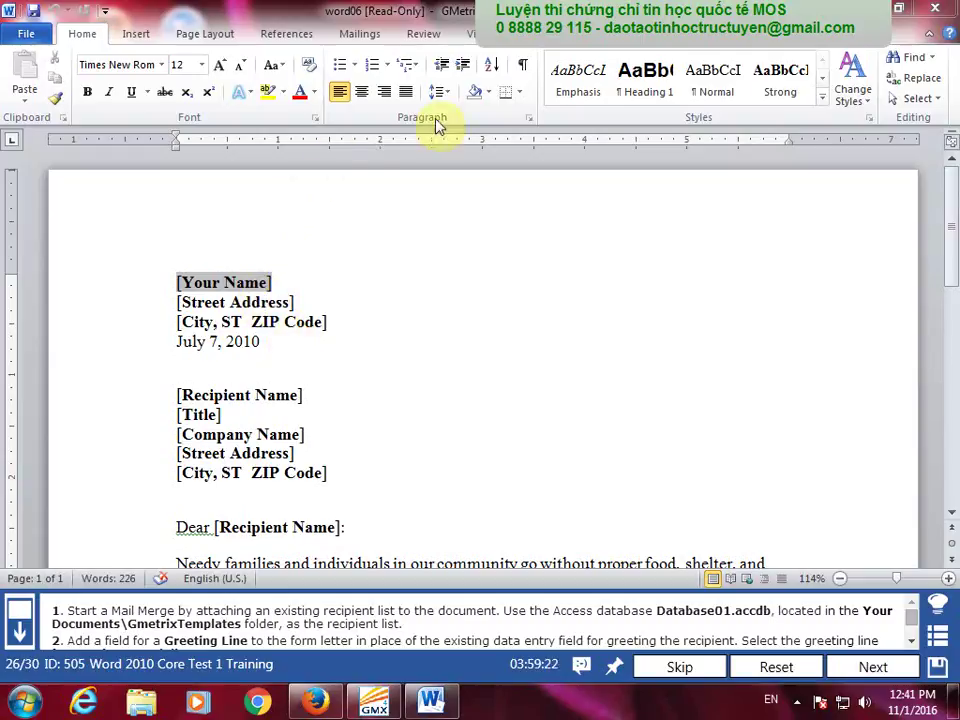
left_click(356, 40)
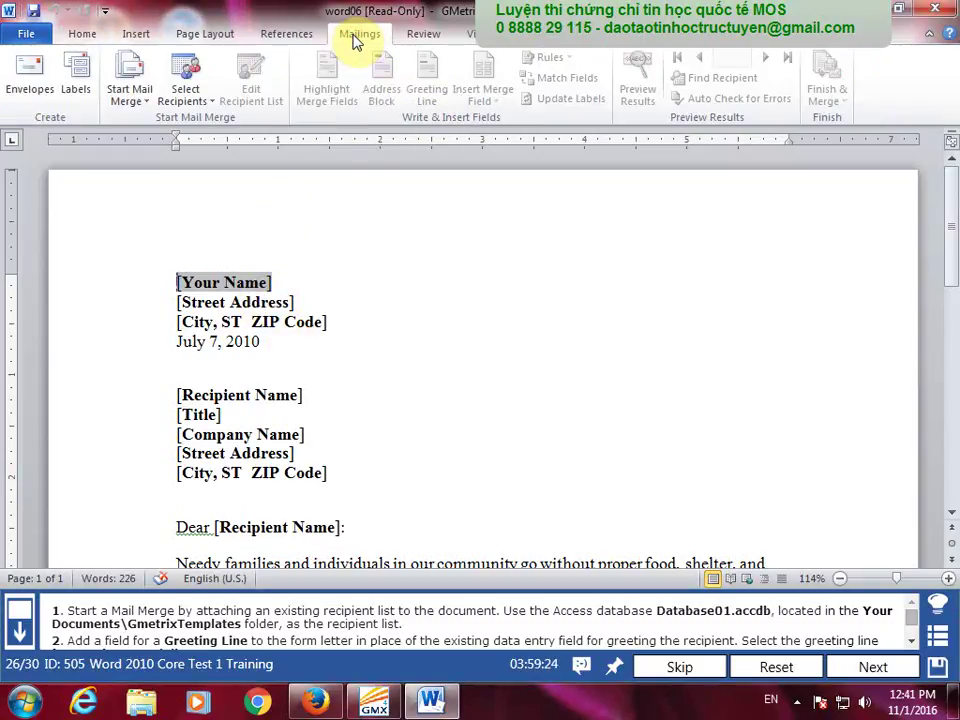
- Use the existing list Database01 from Documents > GMetrixTemplates as the merge recipients
left_click(186, 85)
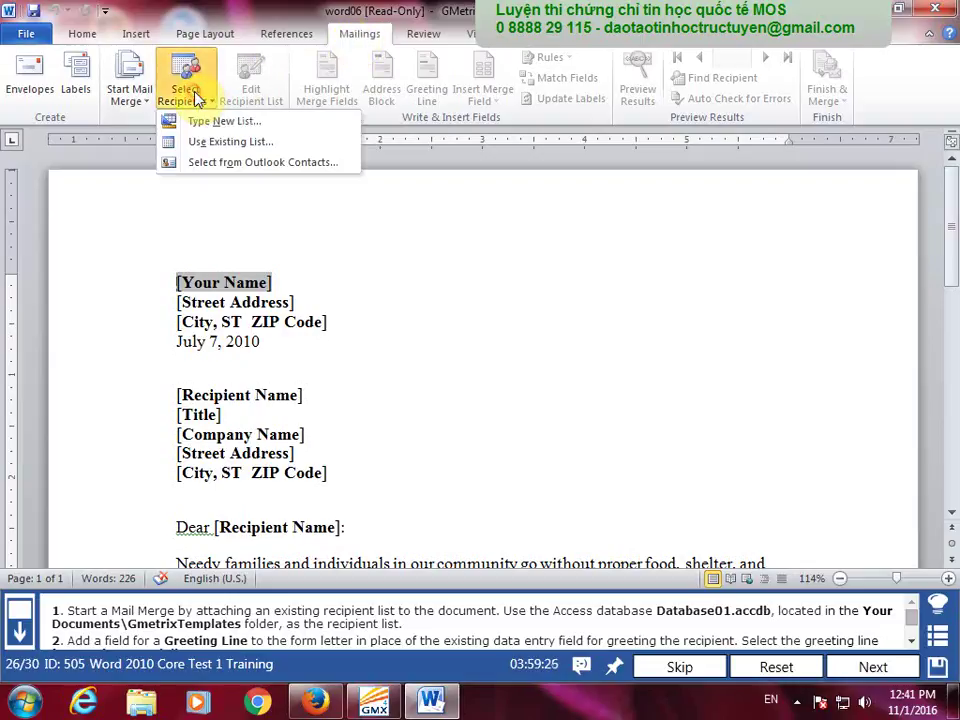
left_click(226, 147)
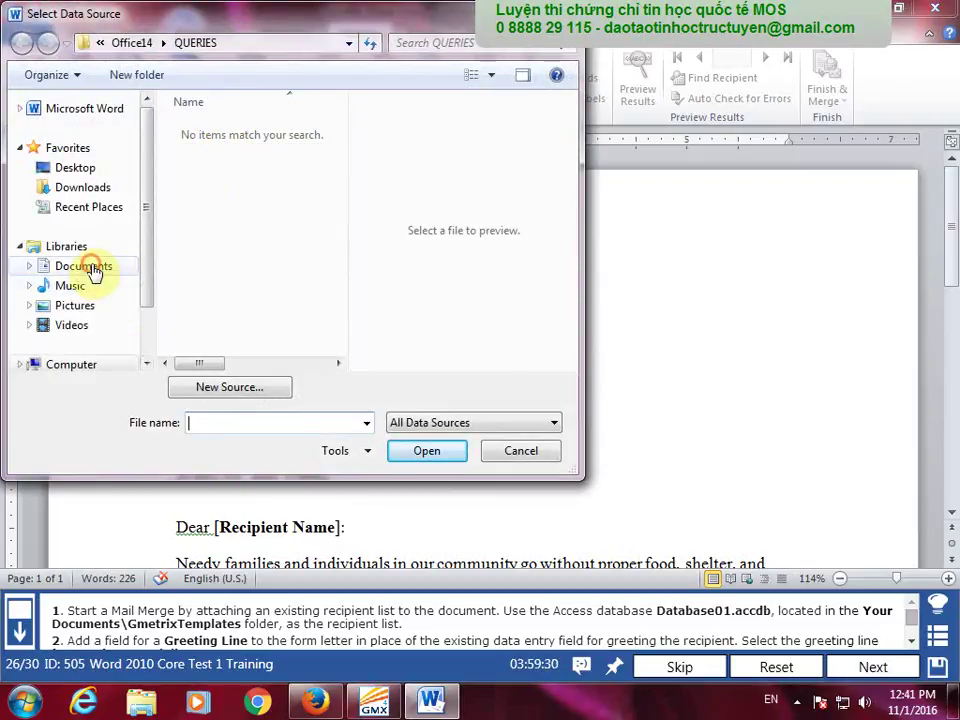
left_click(94, 266)
double_click(249, 204)
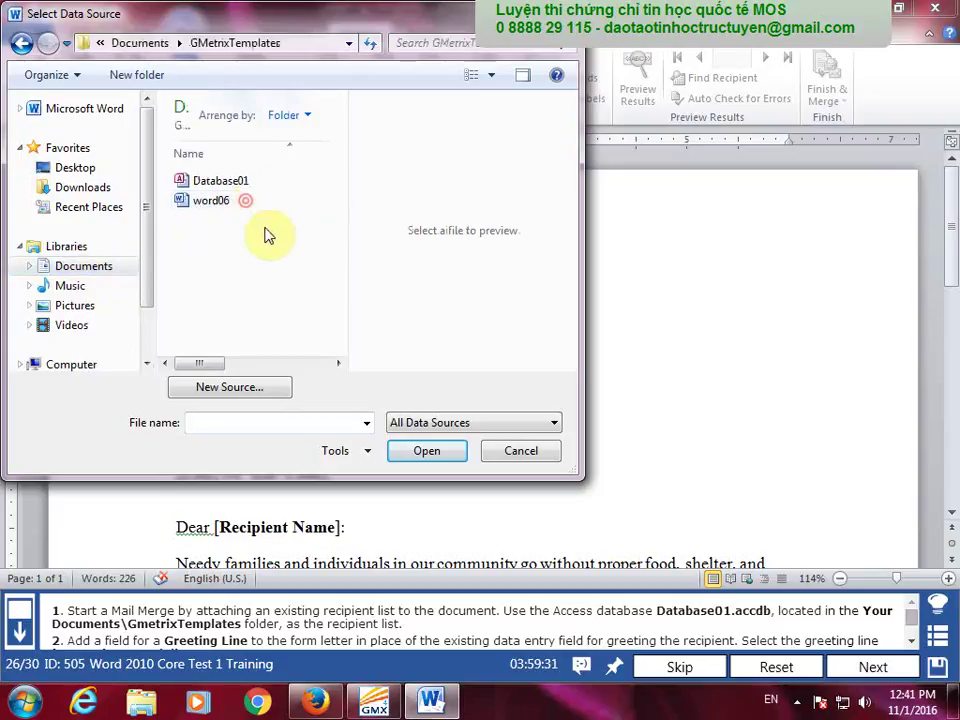
double_click(221, 184)
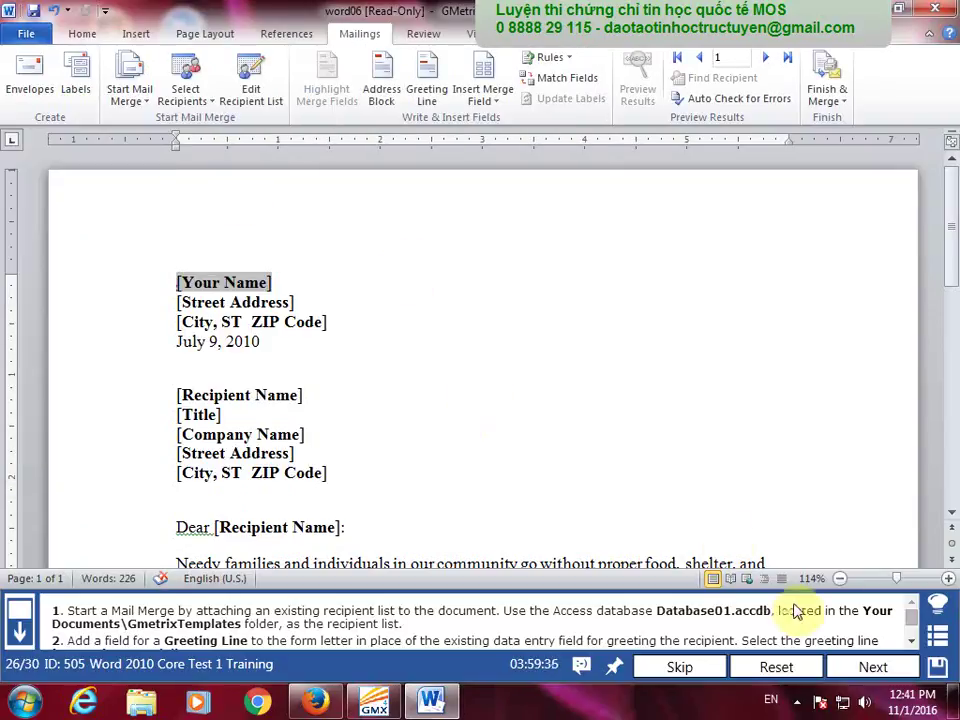
left_click(911, 641)
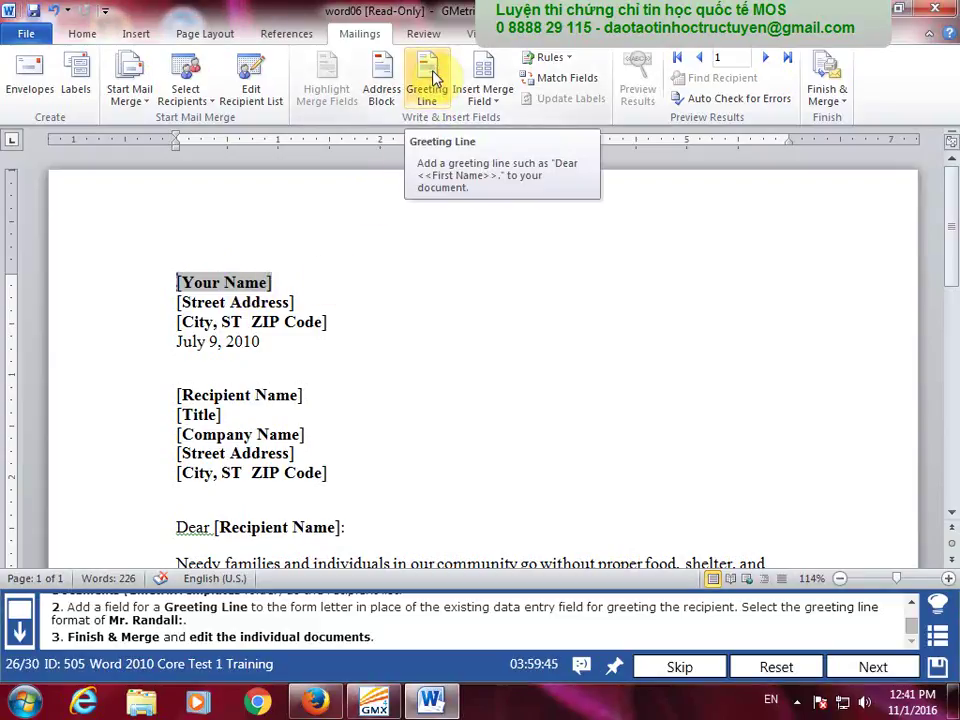
- Insert a greeting line in 'Mr. Randall' format with the salutation word set to (none)
left_click(433, 78)
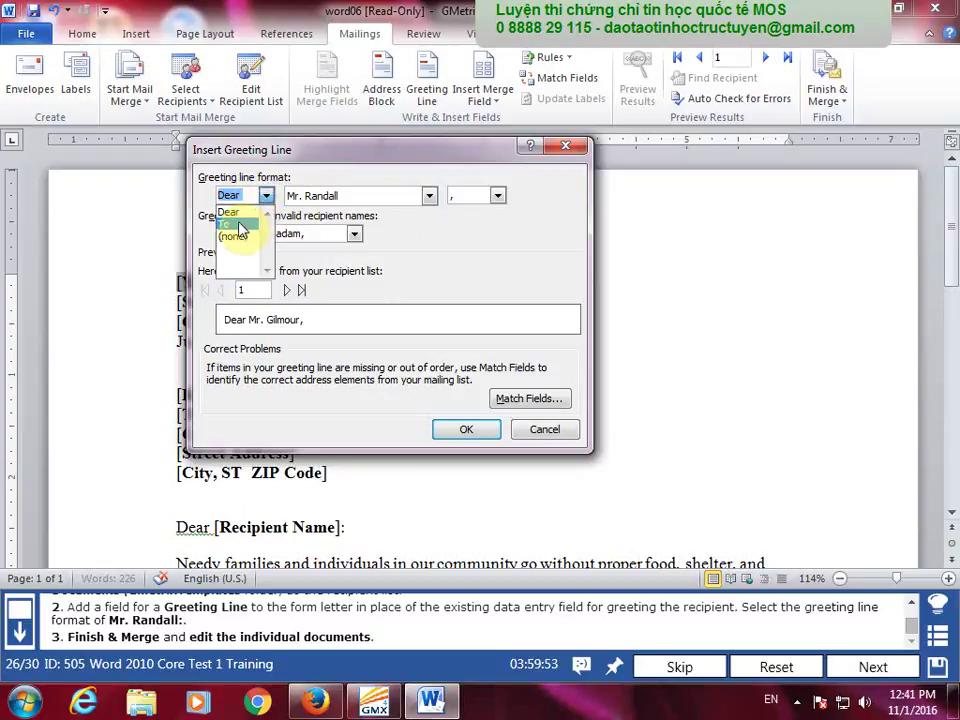
left_click(240, 223)
left_click(266, 195)
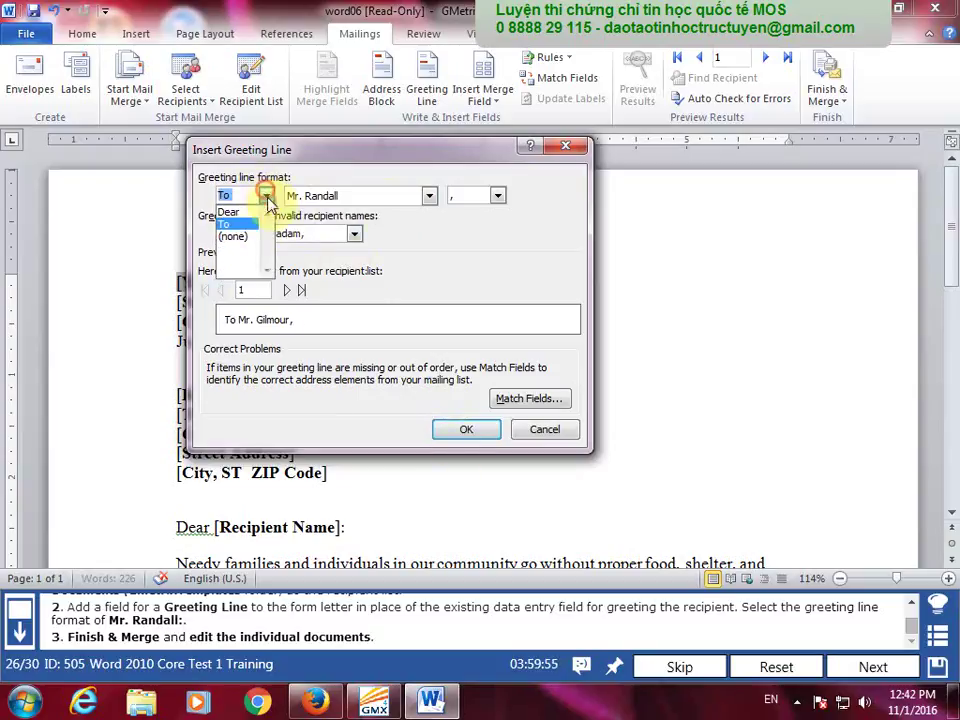
left_click(240, 236)
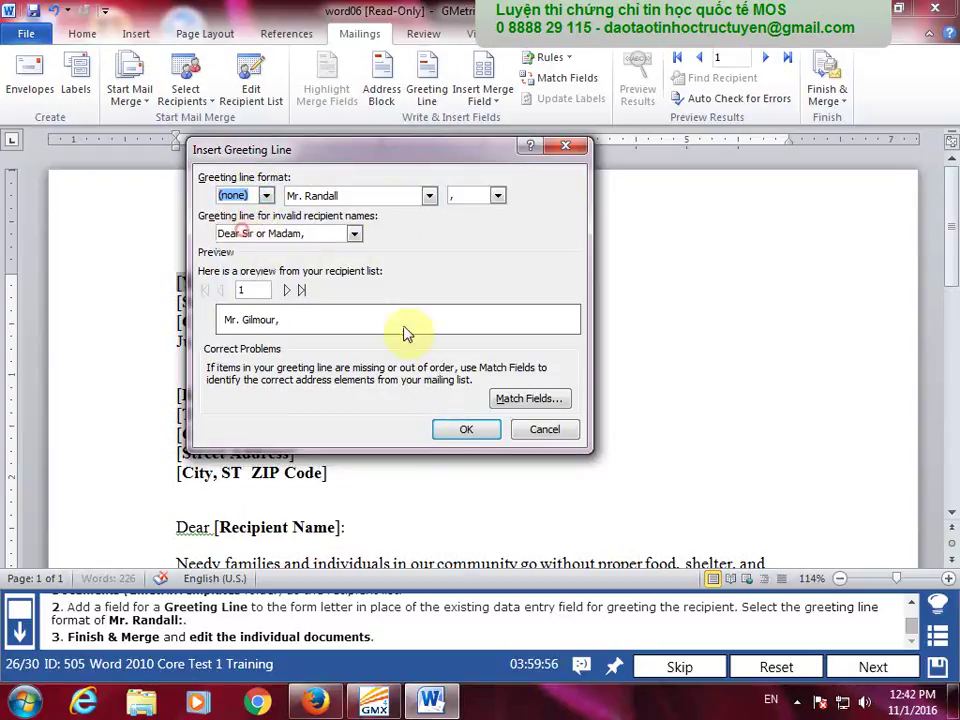
left_click(470, 430)
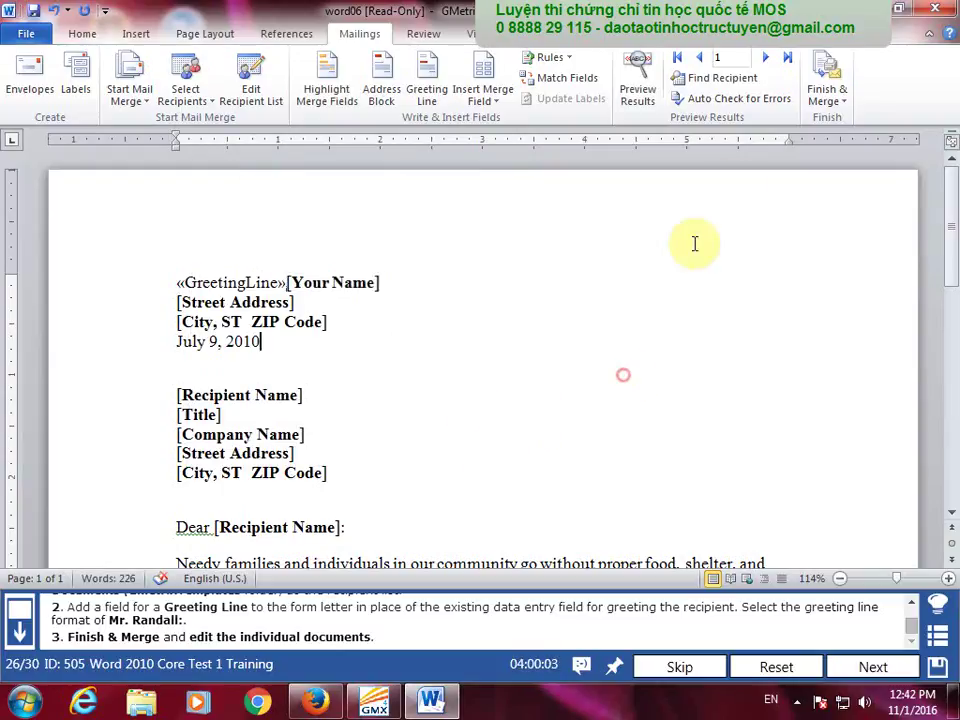
- Merge all records into a new document of individual editable letters
left_click(828, 68)
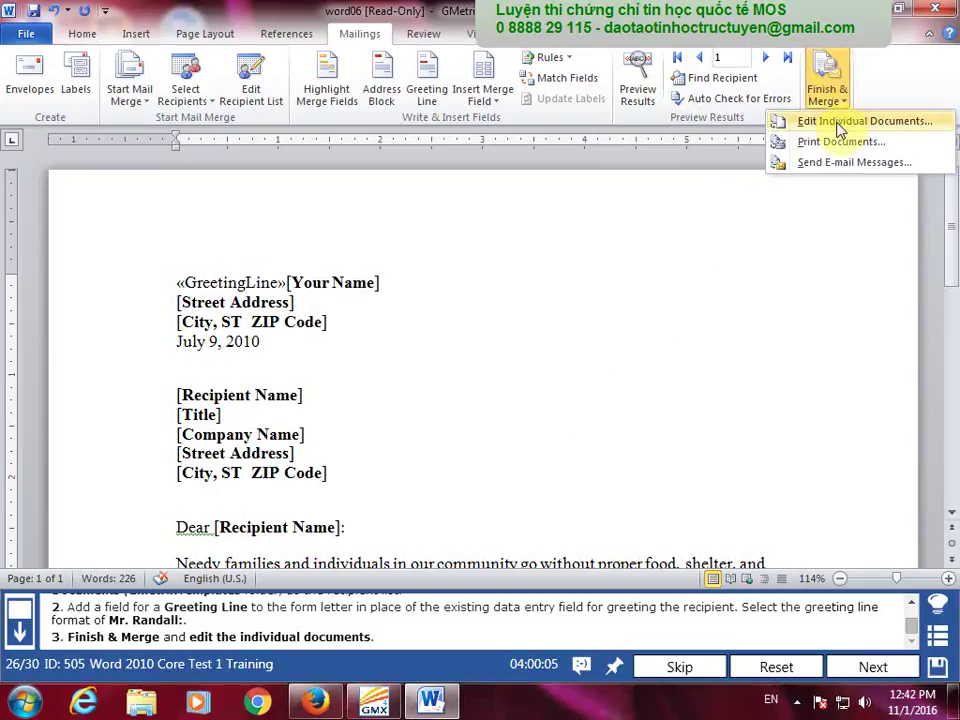
left_click(808, 121)
left_click(484, 342)
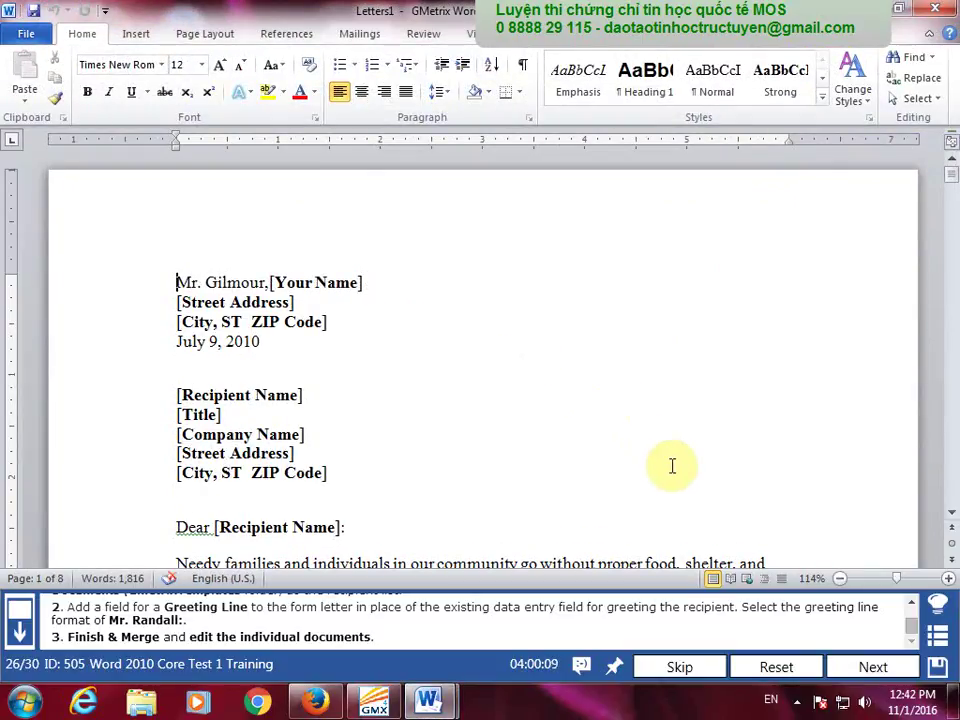
- Submit the mail merge task and continue to task 27
scroll(672, 465, "down", 2)
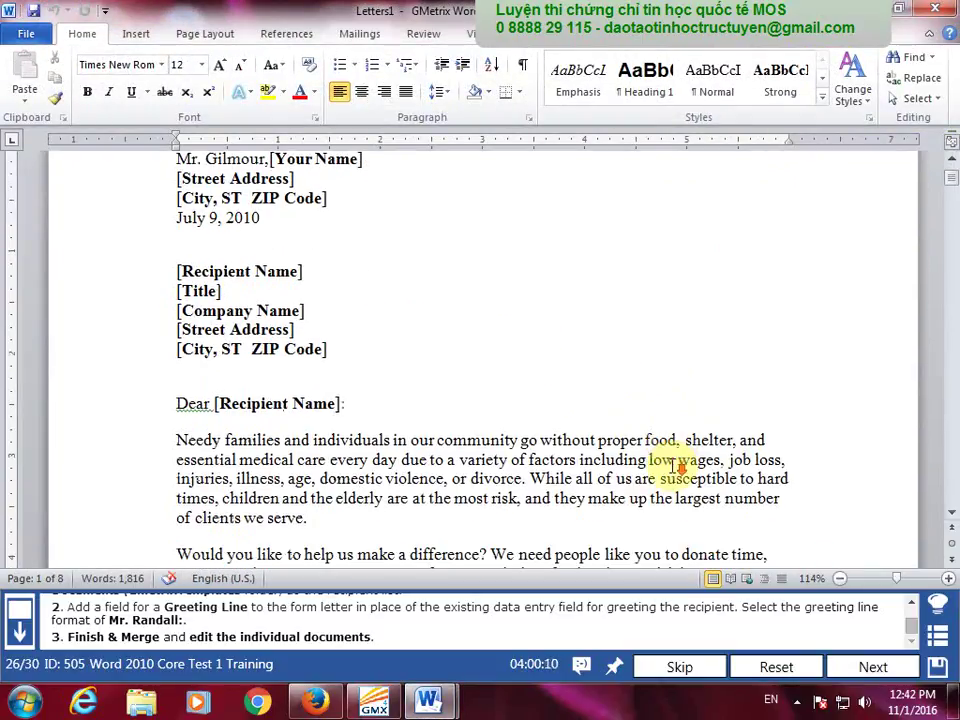
left_click(872, 668)
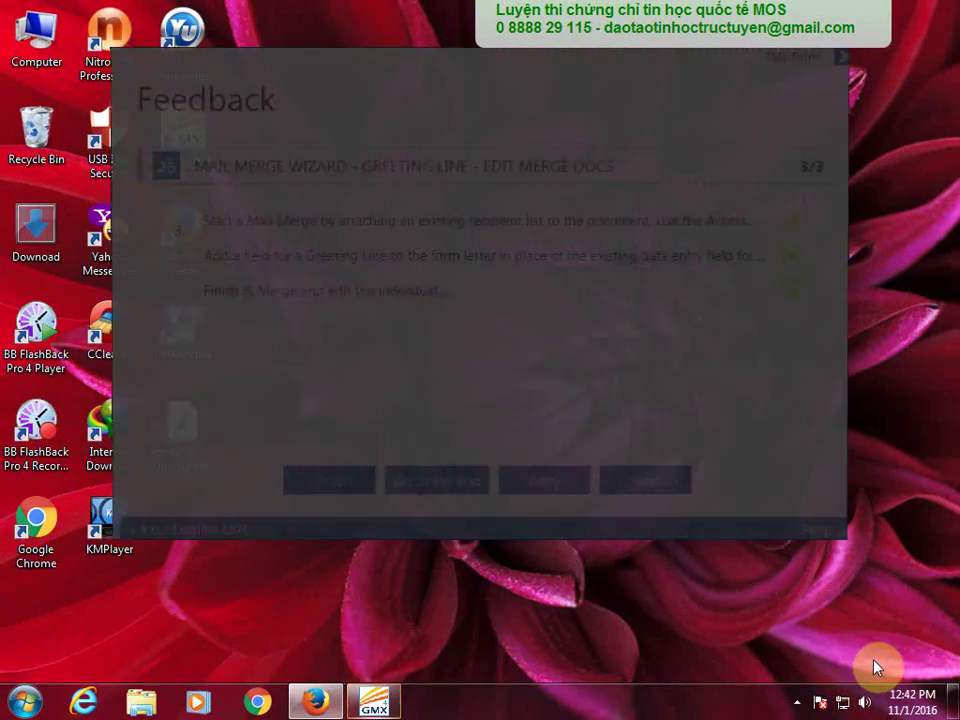
left_click(645, 488)
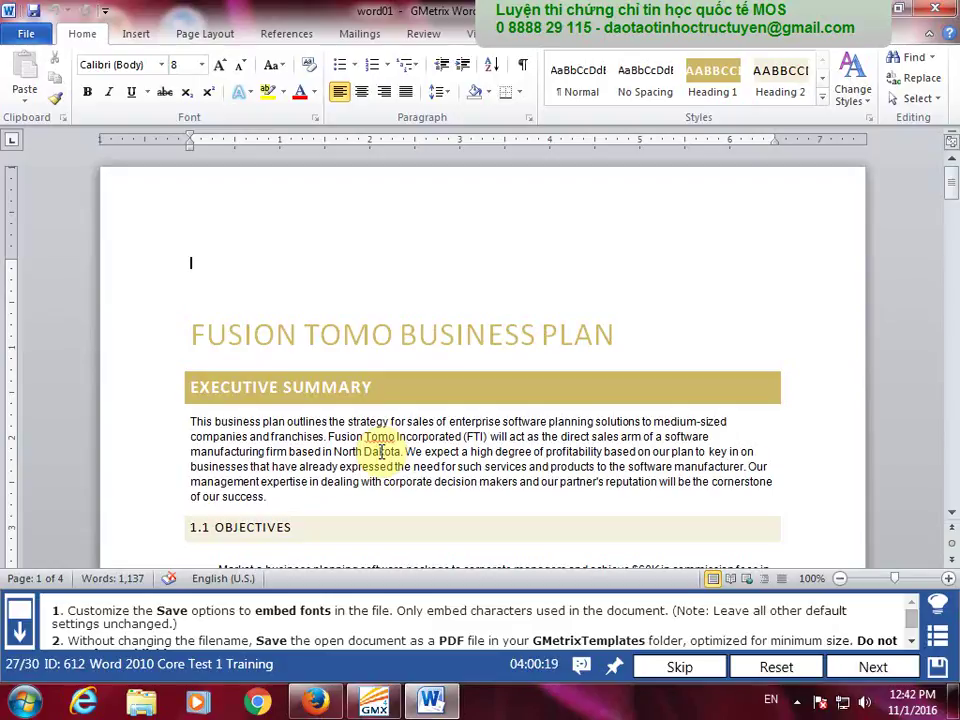
- Embed fonts in the file, only the characters used, including common system fonts
scroll(381, 452, "down", 1)
scroll(531, 519, "down", 1)
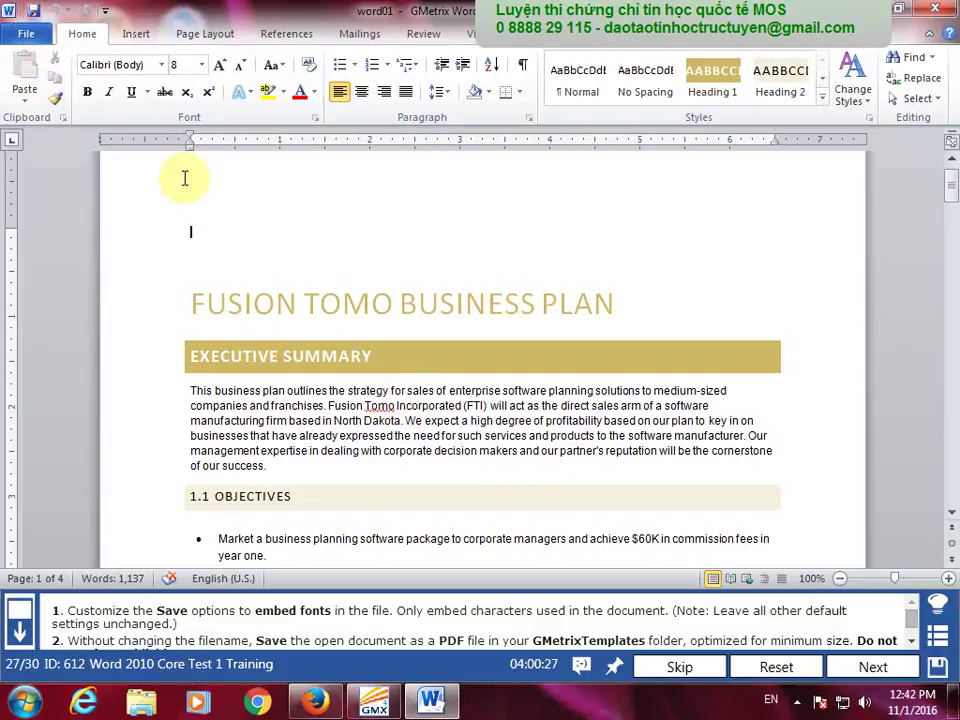
left_click(30, 34)
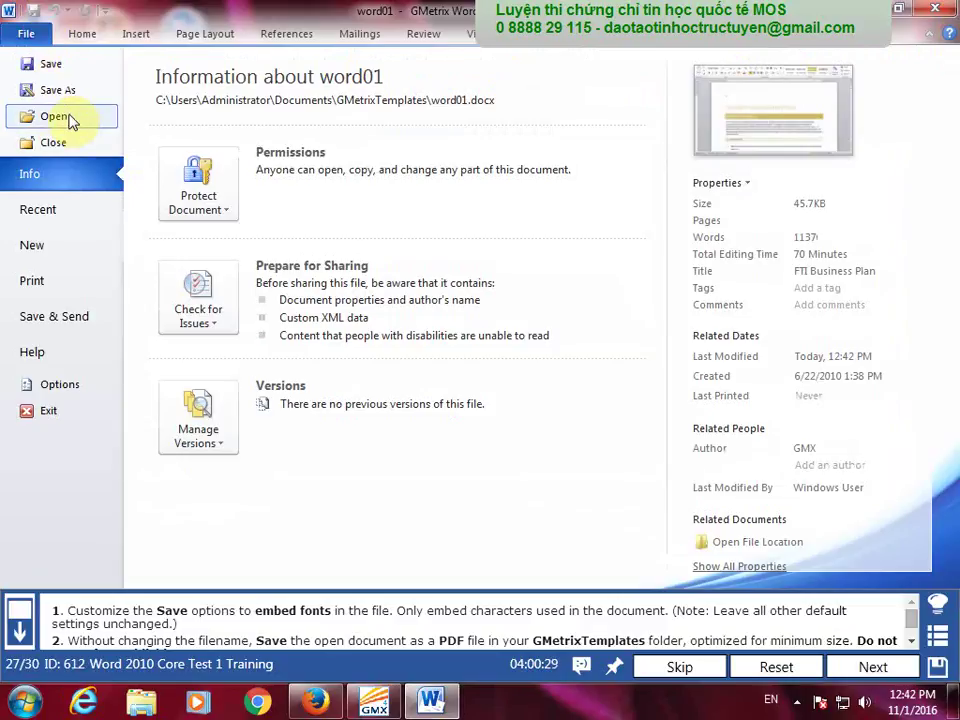
left_click(78, 383)
left_click(42, 126)
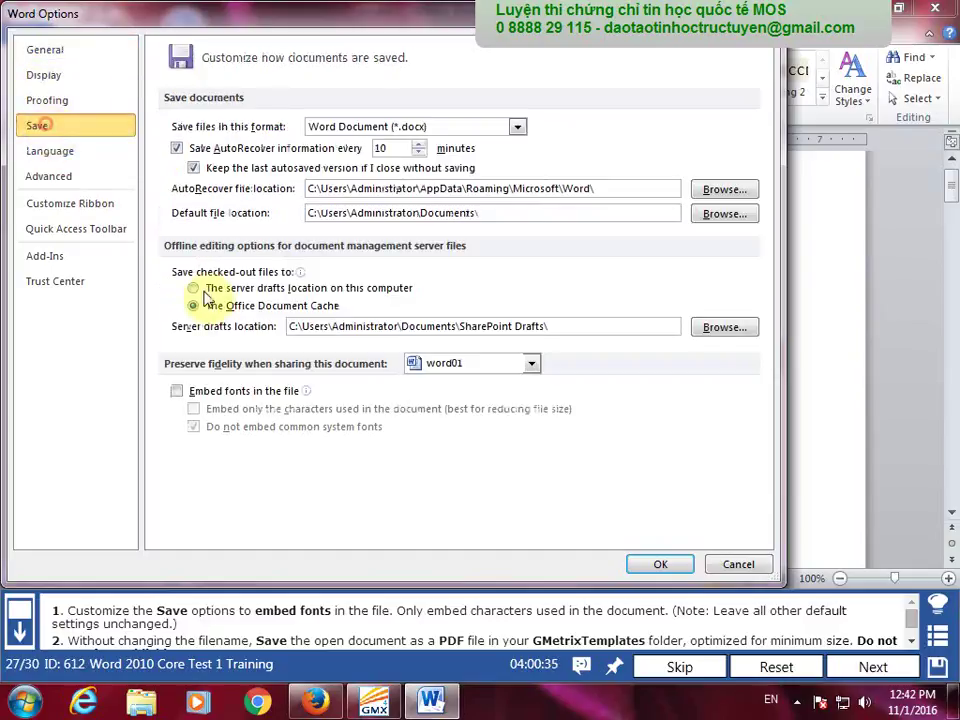
left_click(245, 391)
left_click(251, 408)
left_click(283, 427)
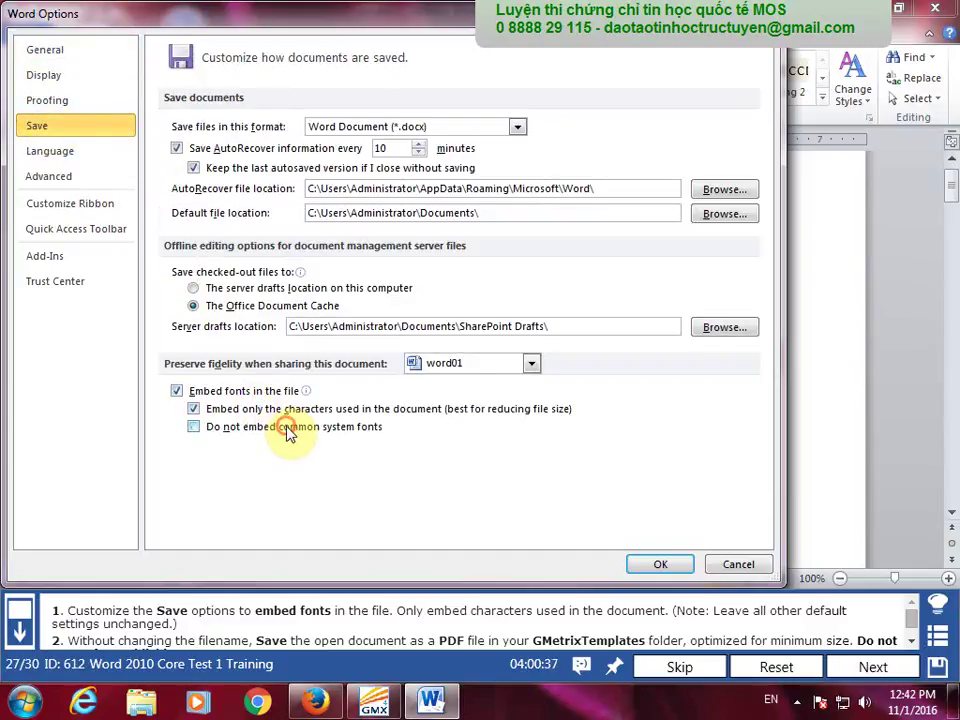
left_click(659, 566)
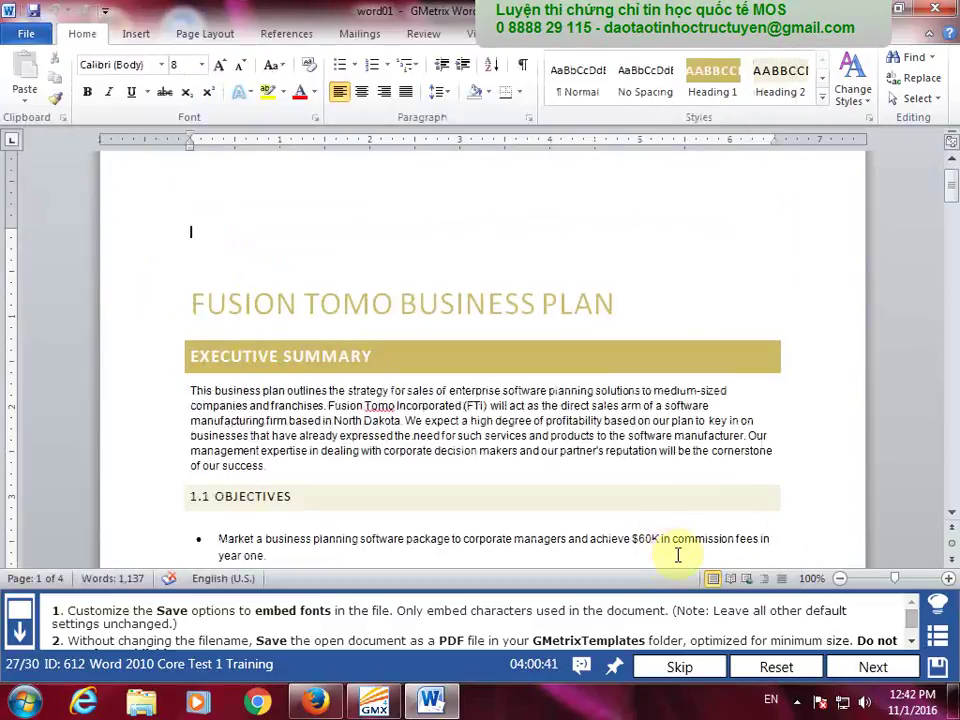
- Save word01 as a PDF in the GMetrixTemplates folder, close the PDF, and submit the task
left_click(911, 638)
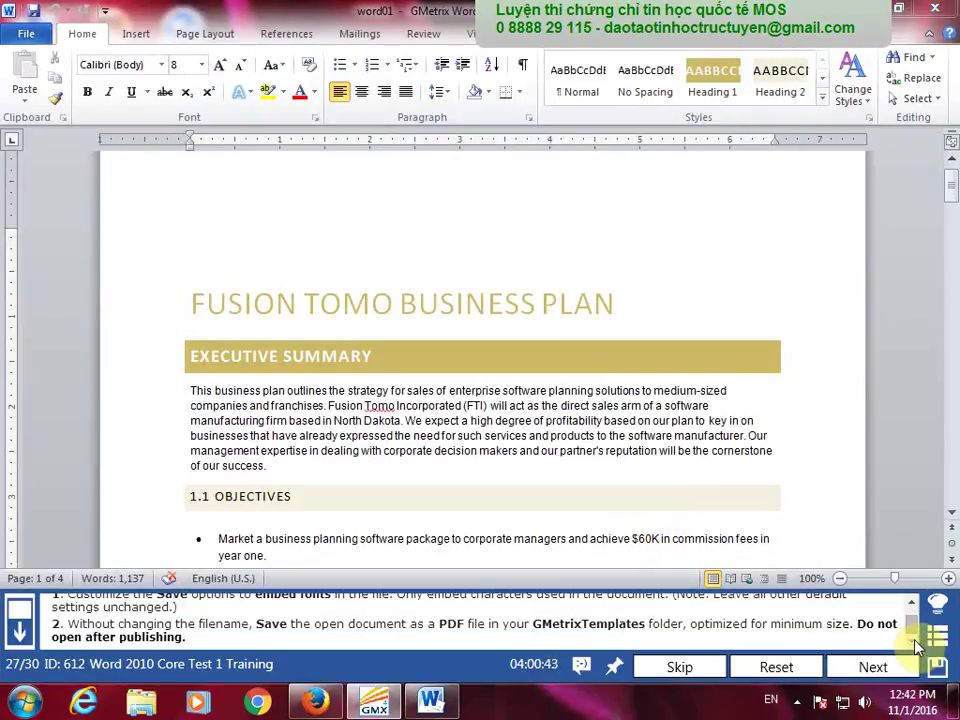
left_click(27, 38)
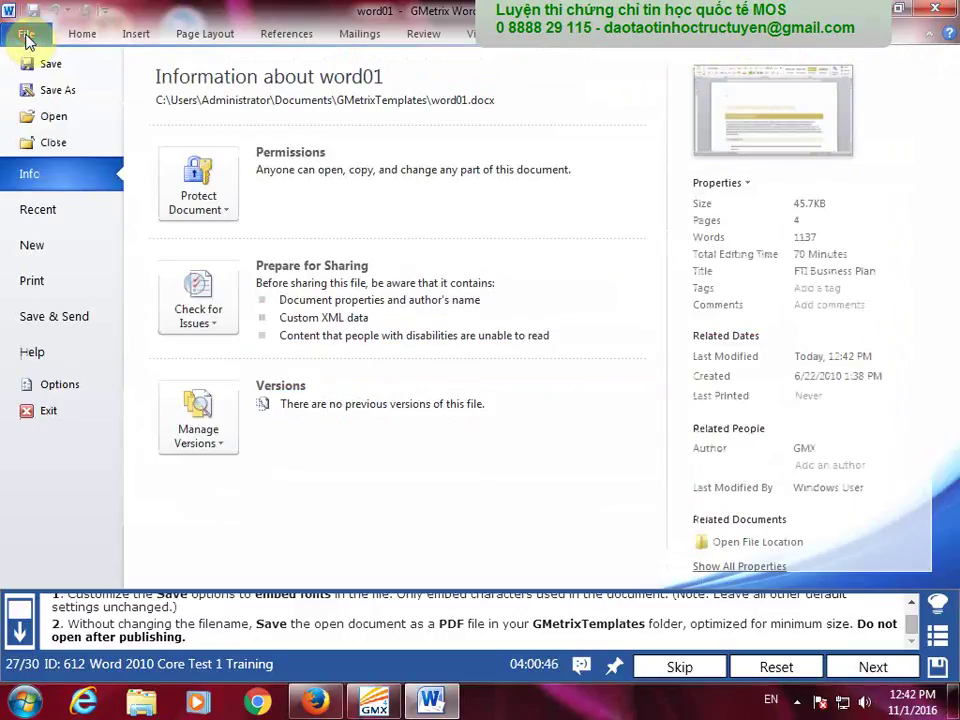
left_click(58, 90)
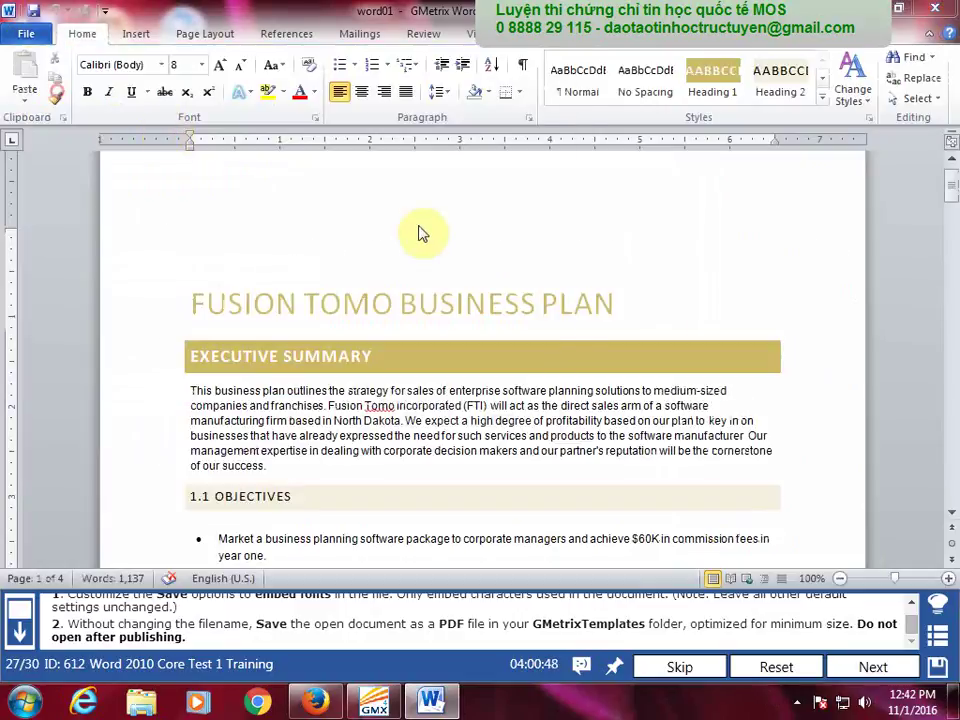
left_click(366, 346)
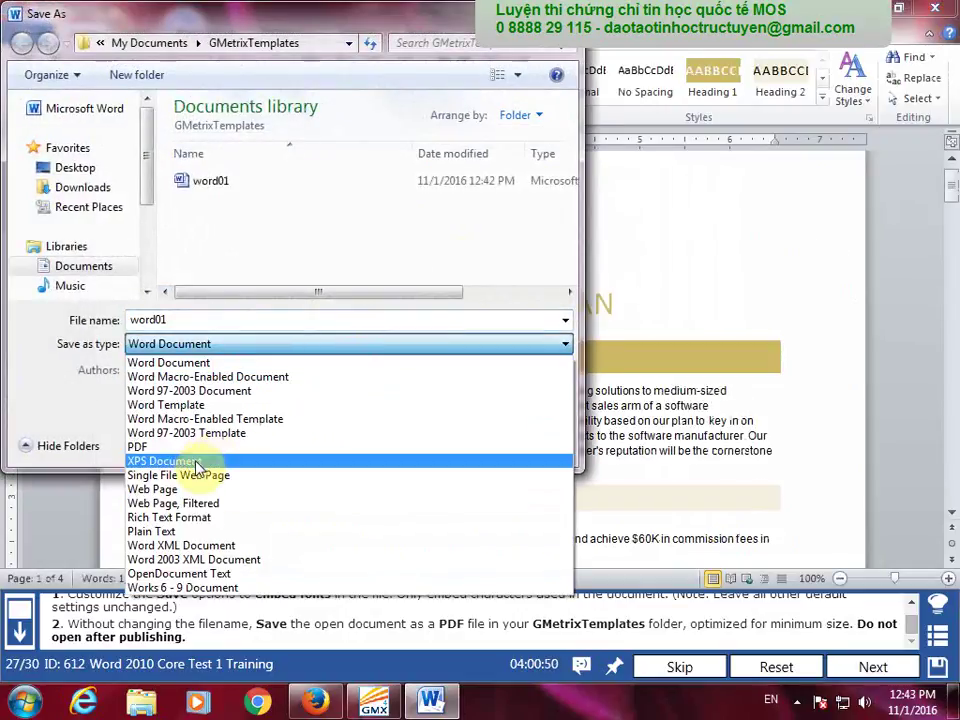
left_click(193, 448)
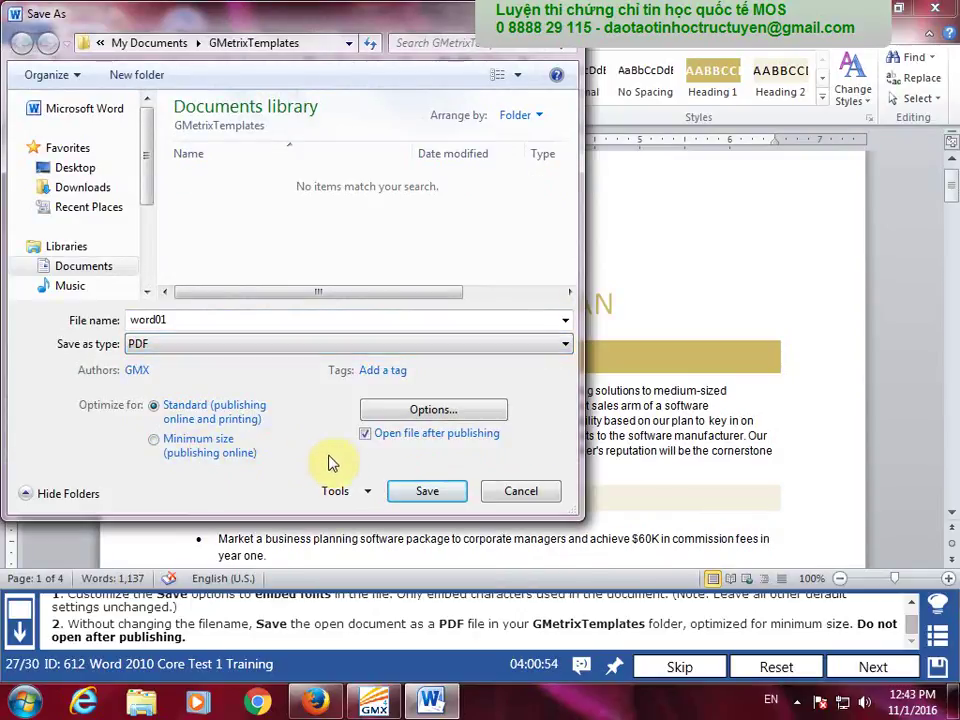
left_click(449, 493)
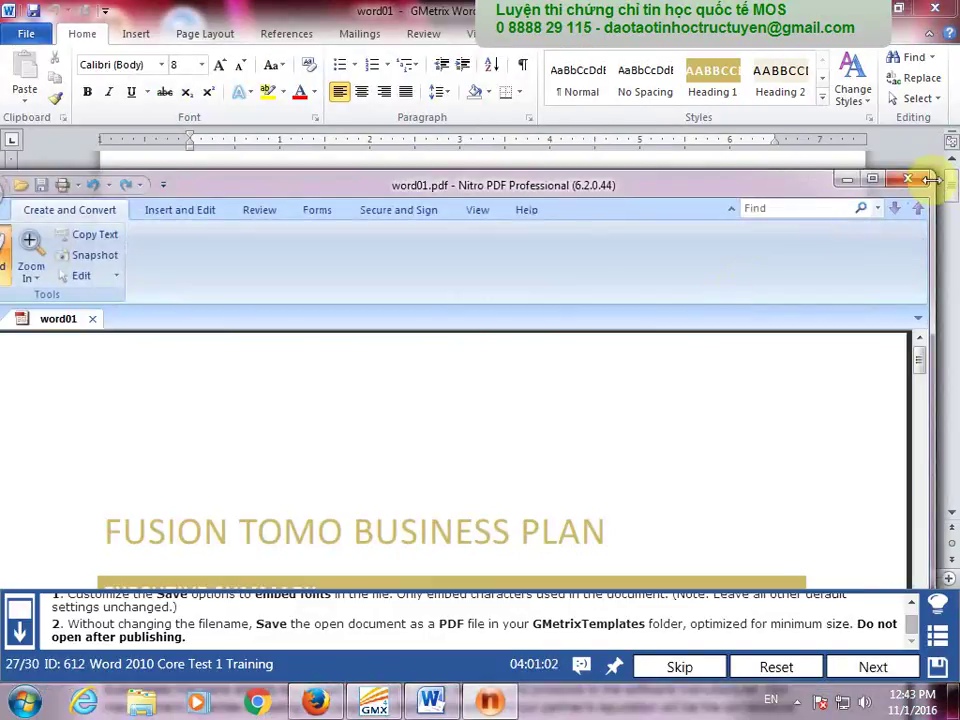
left_click(926, 179)
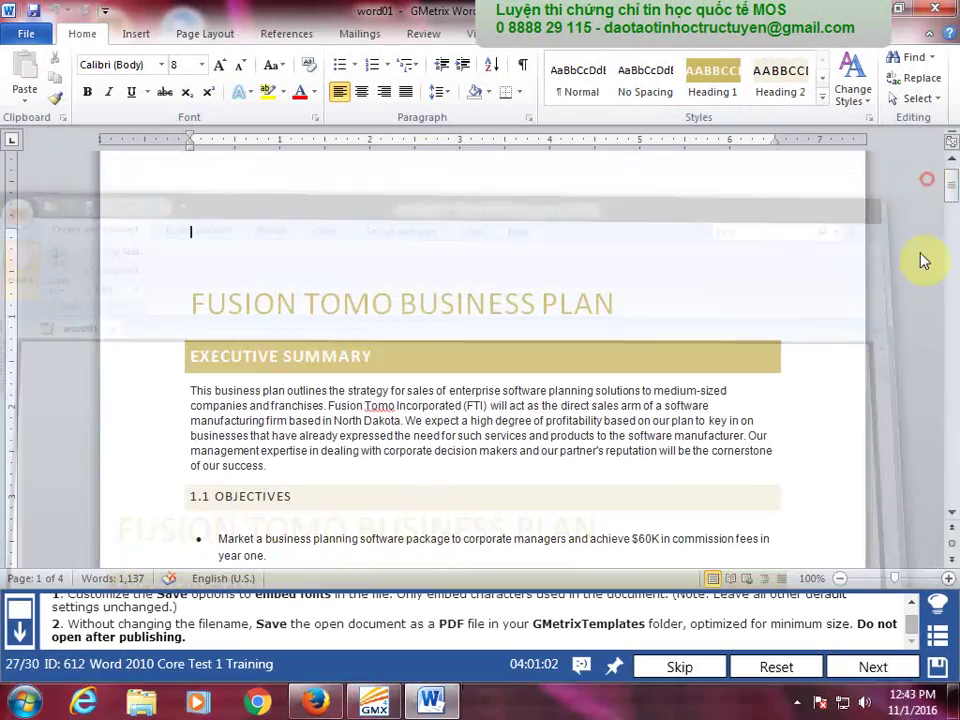
left_click(900, 667)
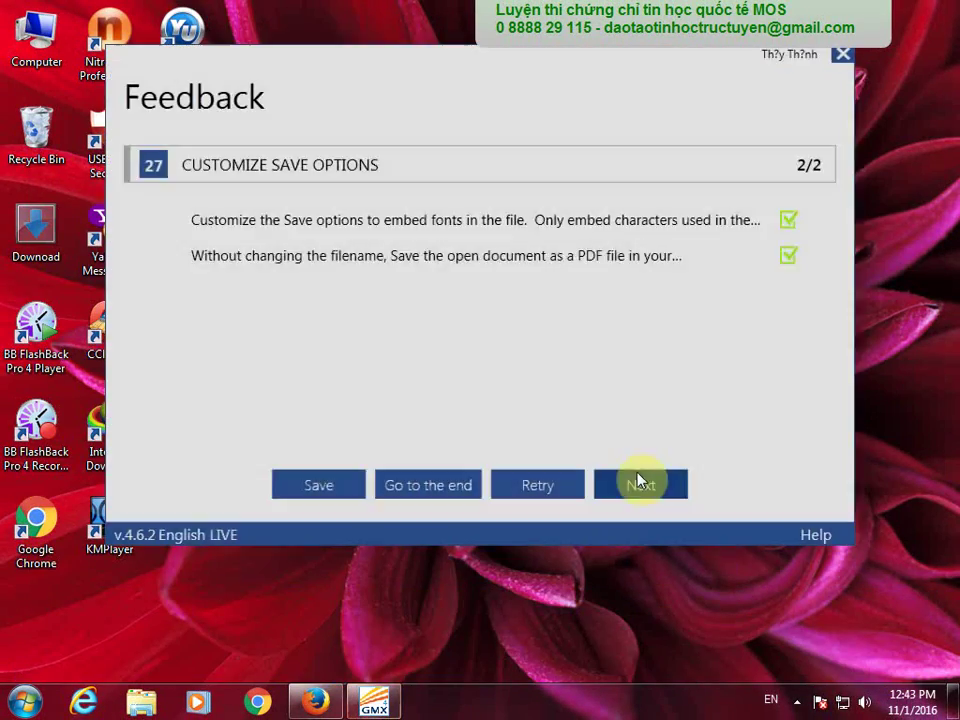
- Continue to task 28 and apply the Austin theme to the business plan
left_click(640, 482)
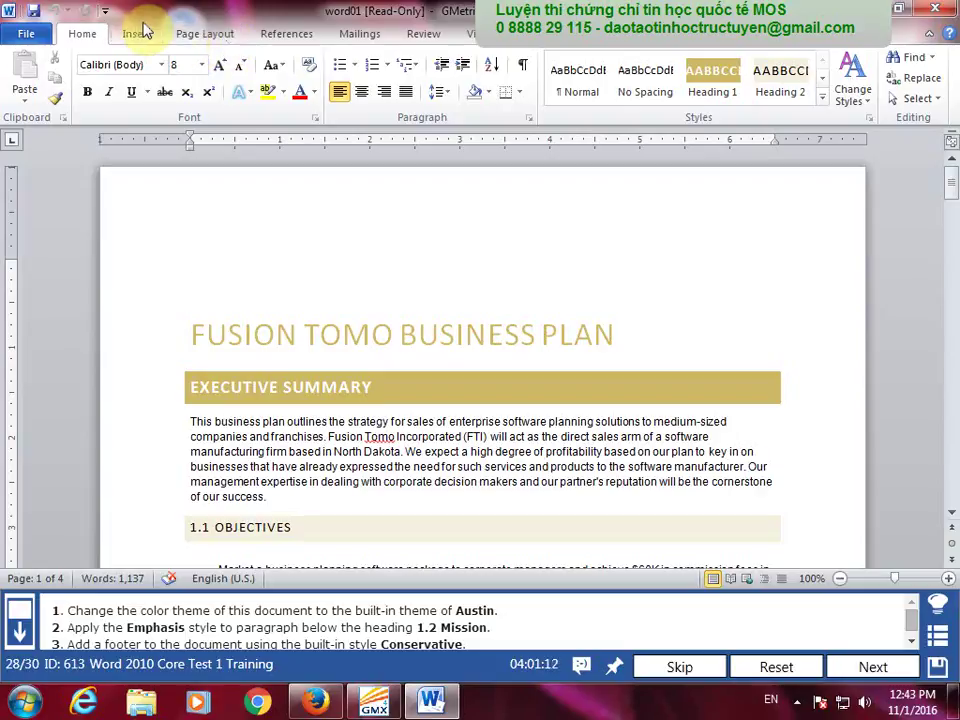
left_click(228, 35)
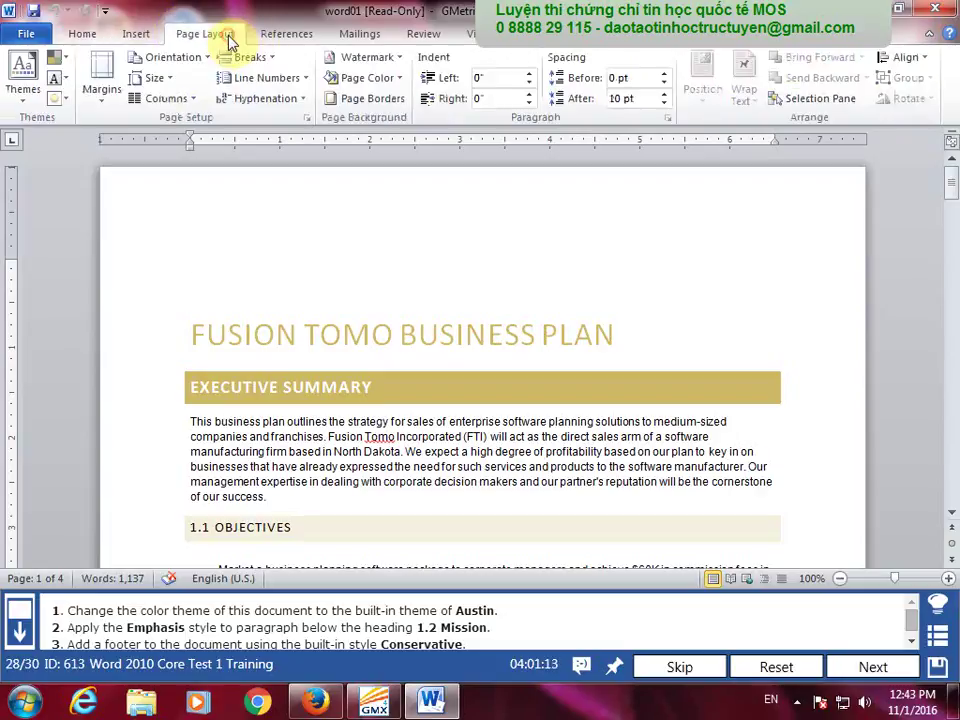
left_click(25, 88)
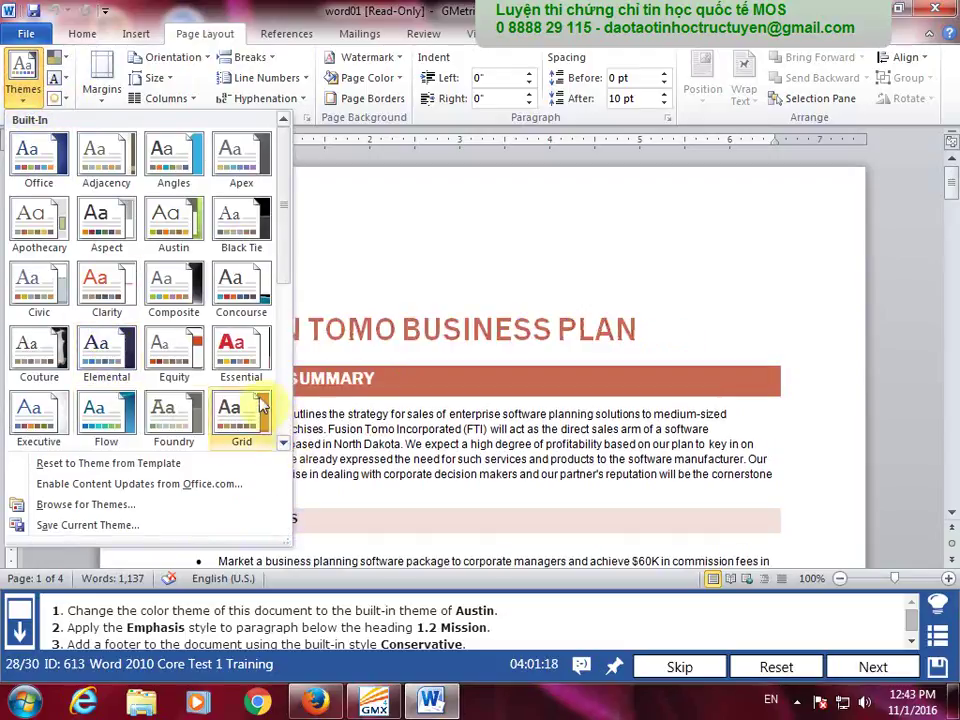
left_click(180, 233)
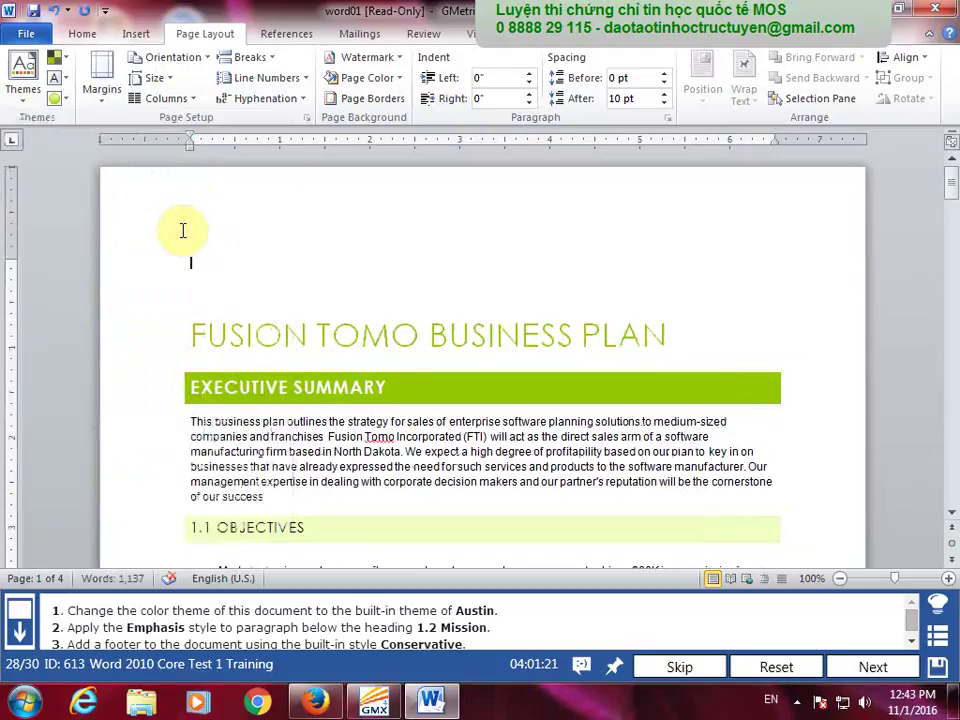
- Select the paragraph under the 1.2 Mission heading
left_click(480, 497)
scroll(470, 500, "down", 2)
scroll(468, 500, "down", 2)
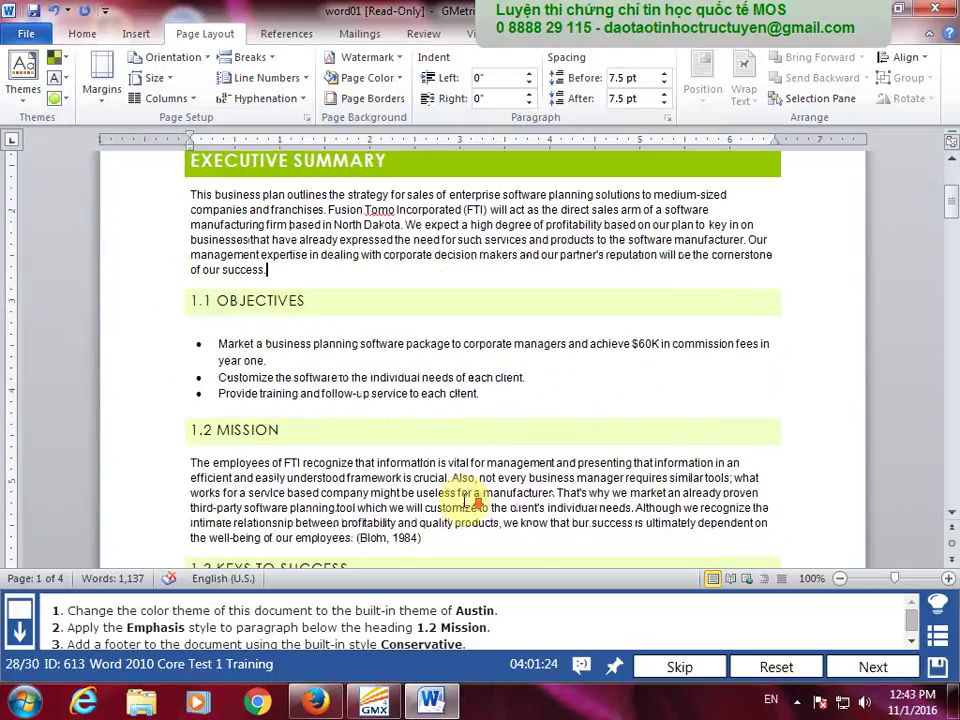
scroll(465, 500, "down", 1)
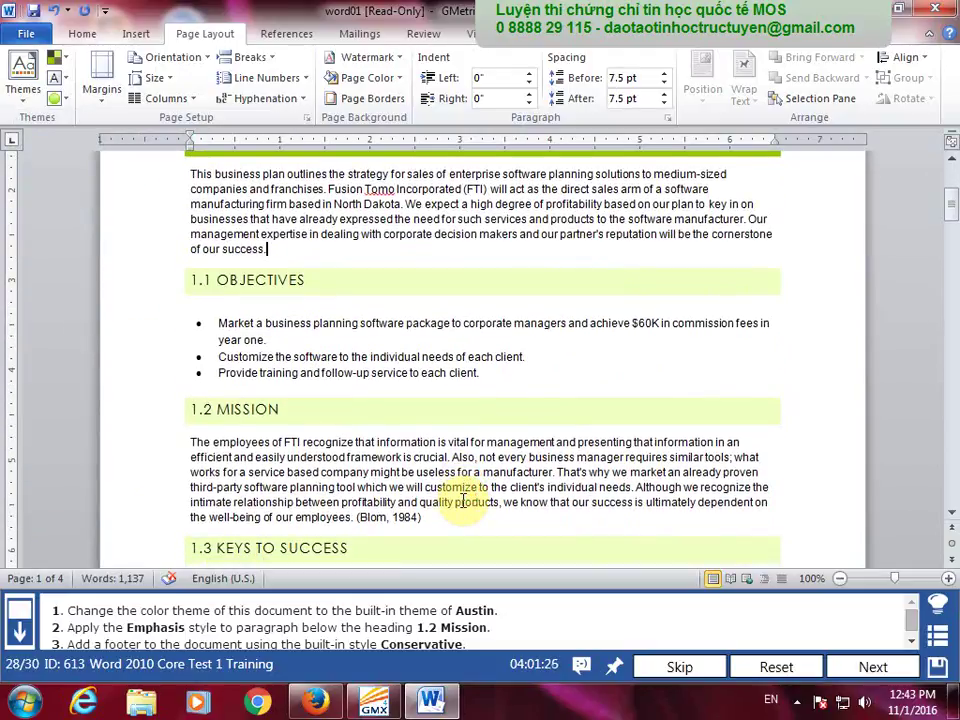
left_click(191, 441)
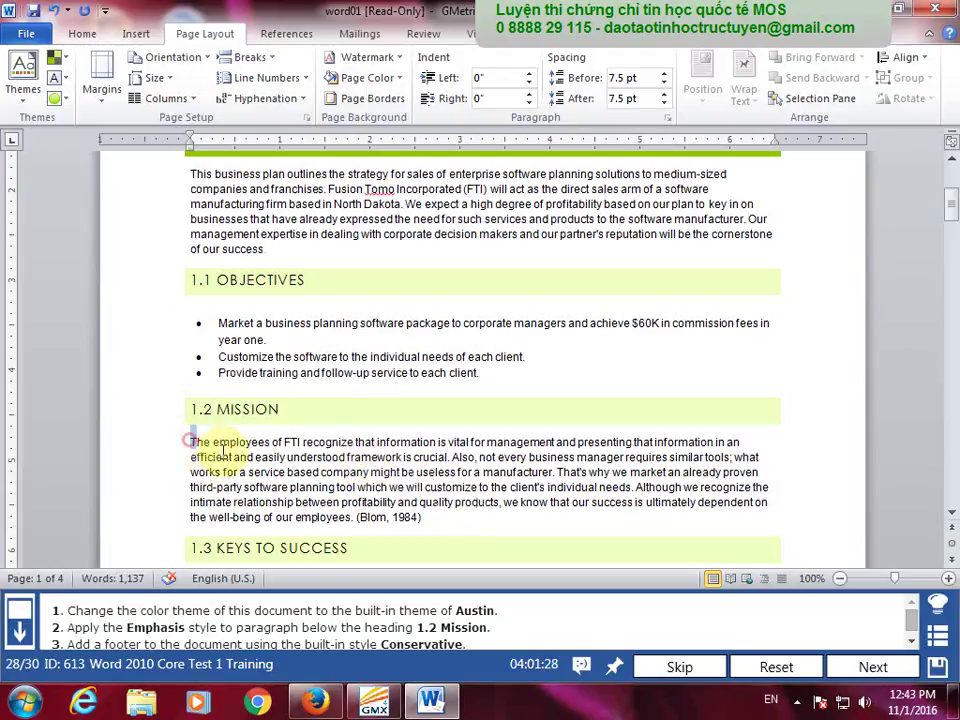
left_click_drag(222, 455, 424, 517)
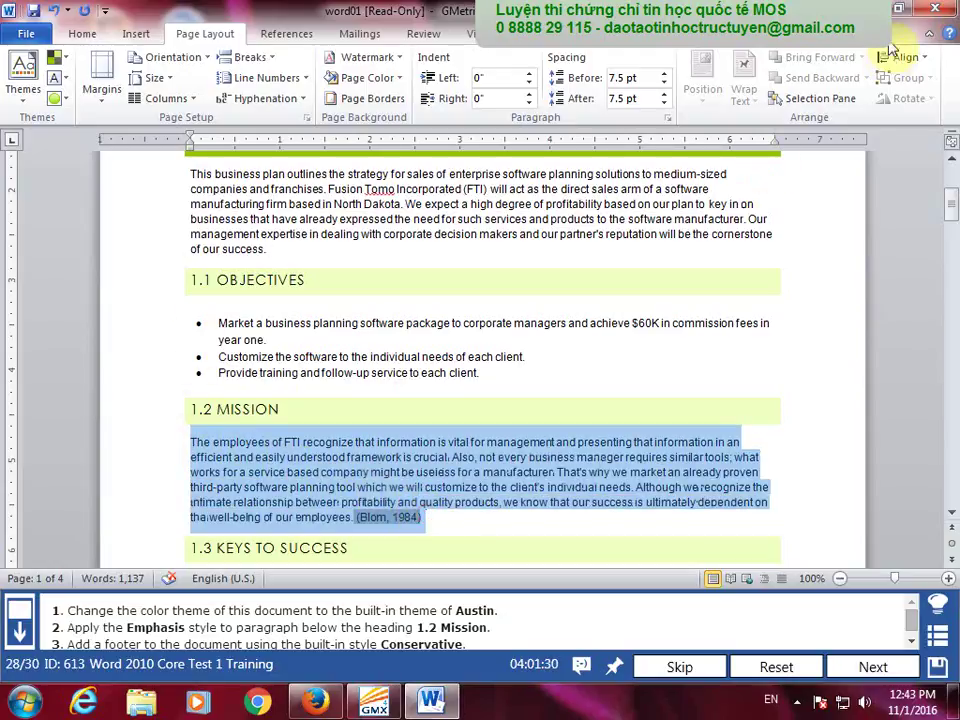
- Apply the Emphasis style to the 1.2 Mission paragraph and submit the task
left_click(82, 37)
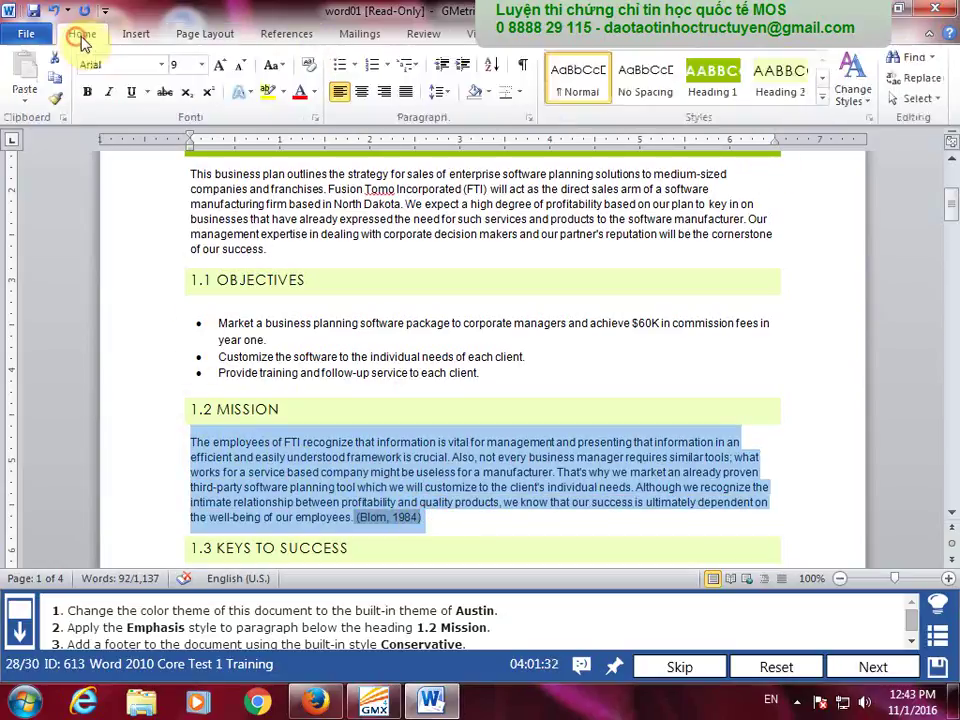
left_click(815, 100)
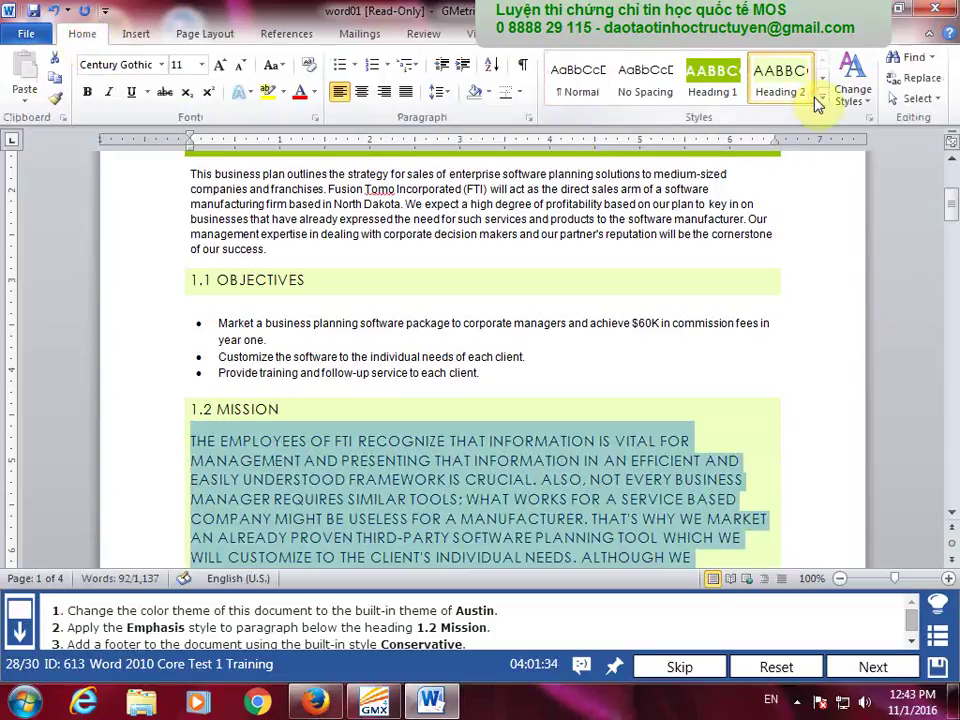
left_click(820, 102)
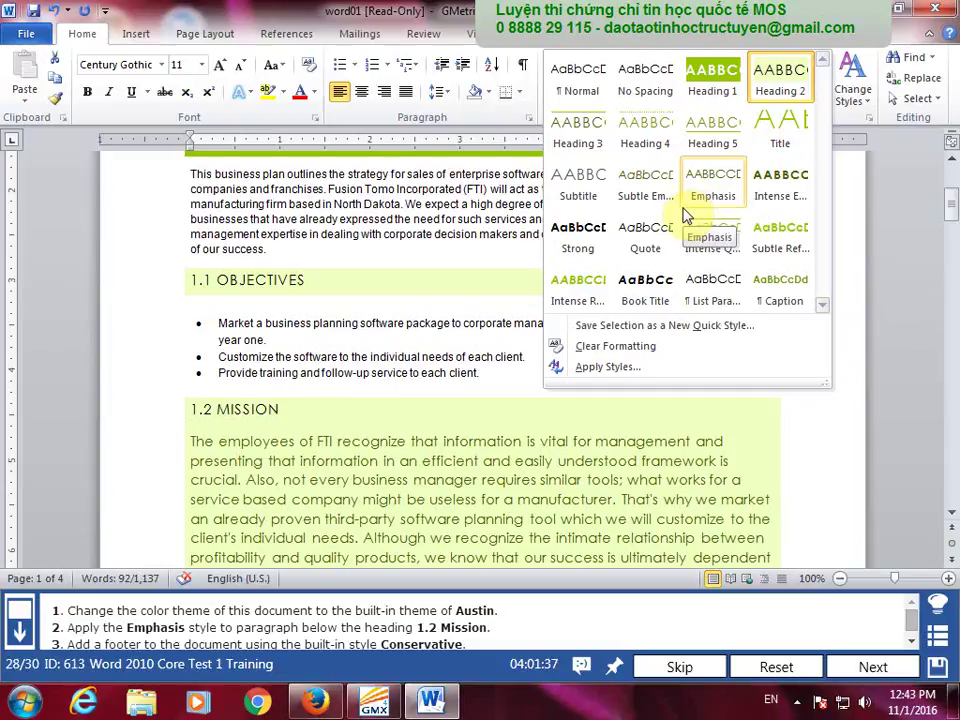
left_click(700, 203)
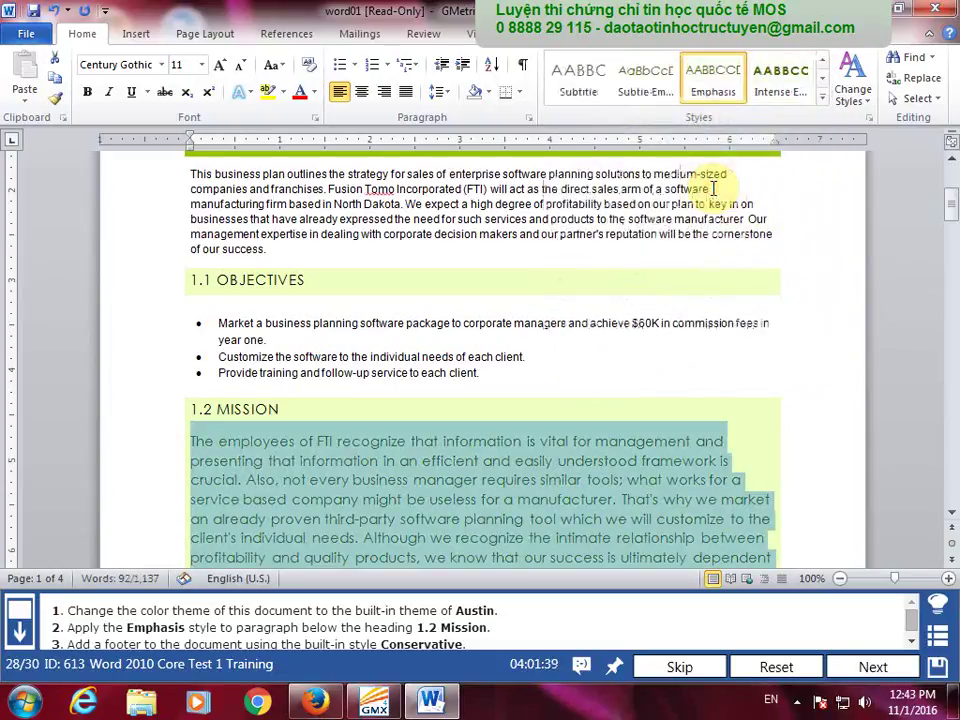
left_click(639, 518)
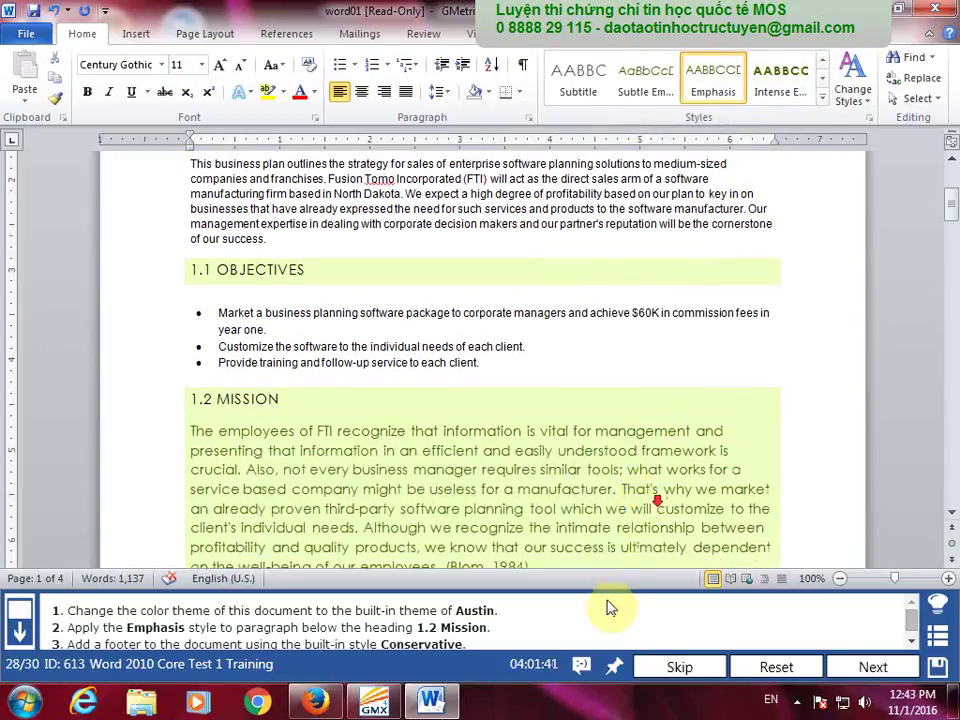
left_click(910, 646)
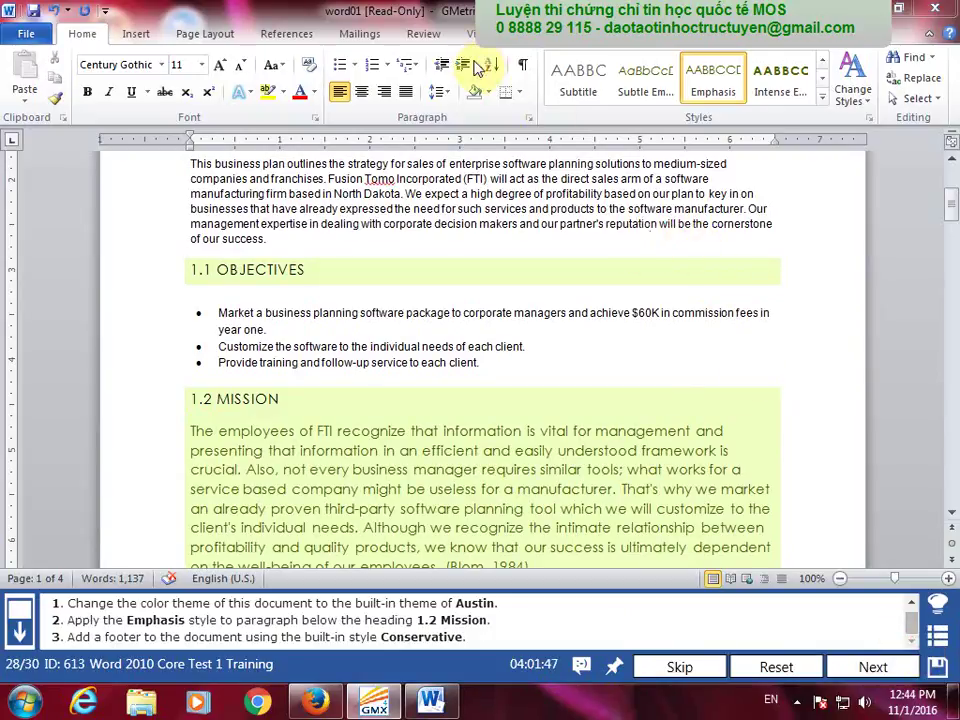
- Insert the built-in Conservative footer showing Page 1 and submit the task
left_click(139, 35)
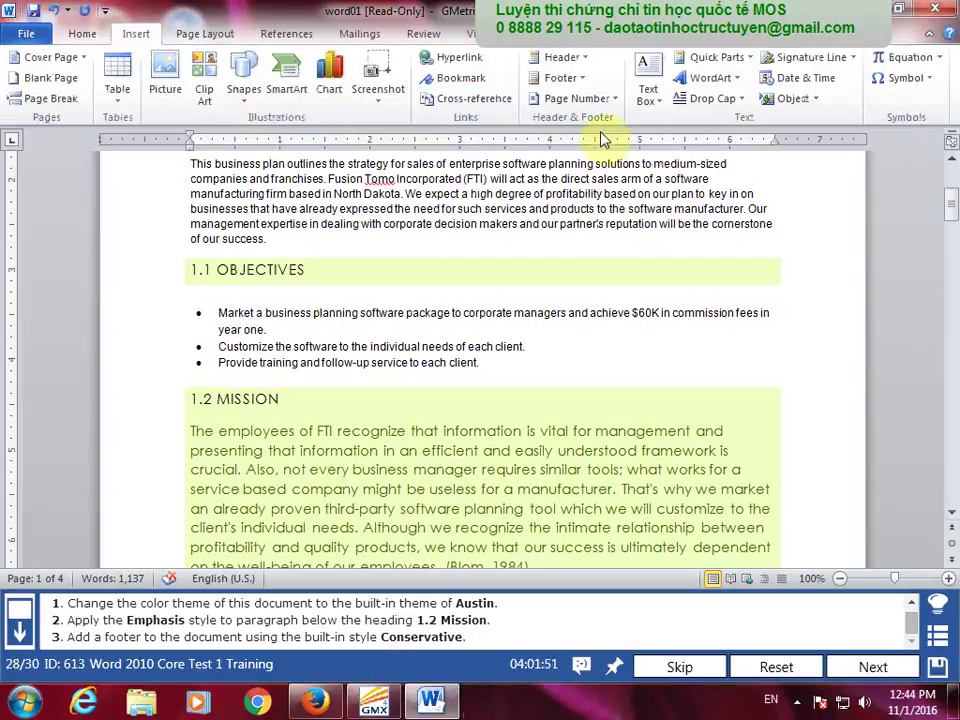
left_click(585, 80)
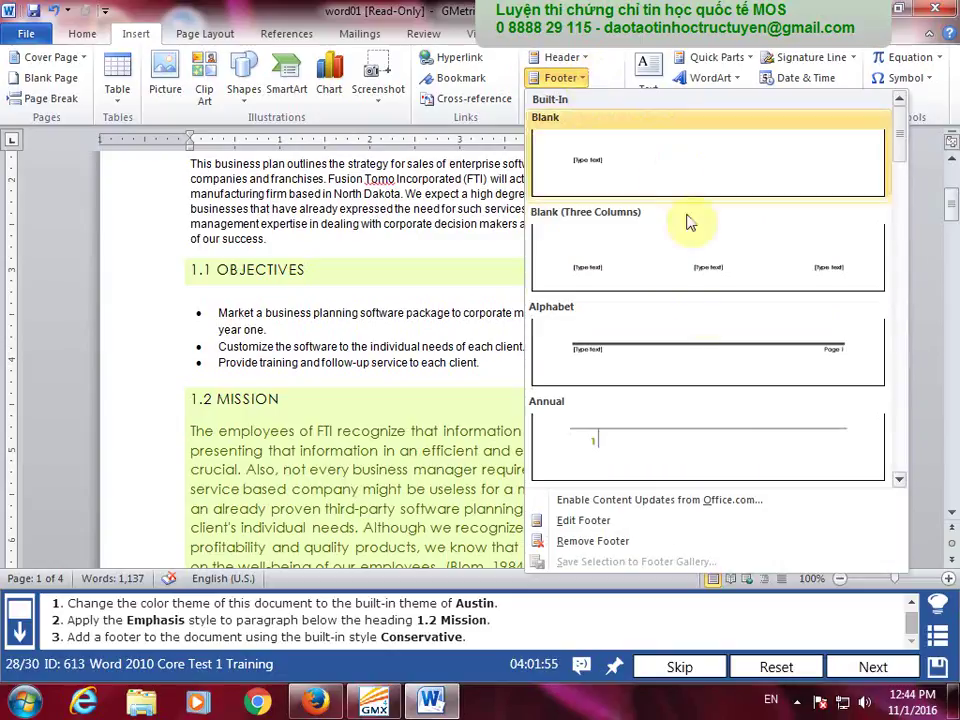
scroll(681, 403, "down", 3)
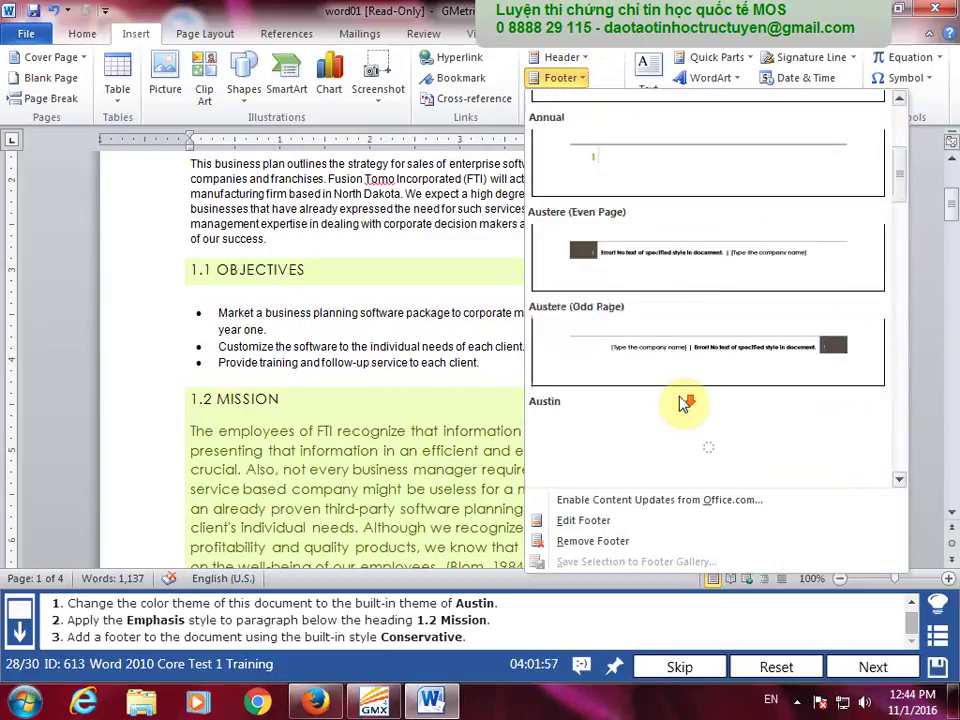
scroll(675, 403, "down", 6)
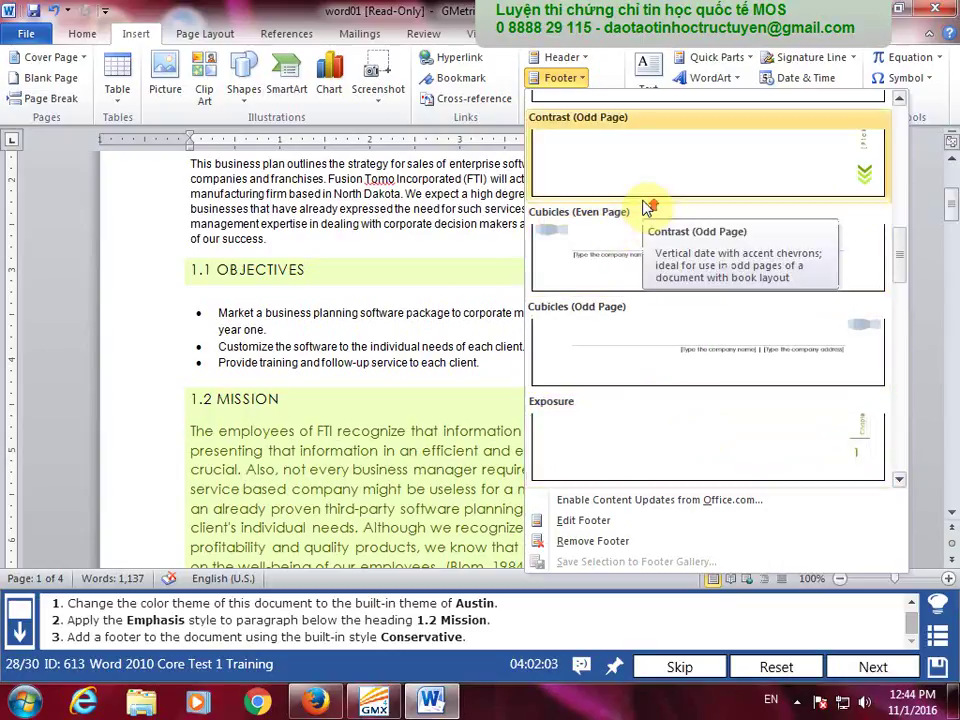
scroll(645, 208, "up", 3)
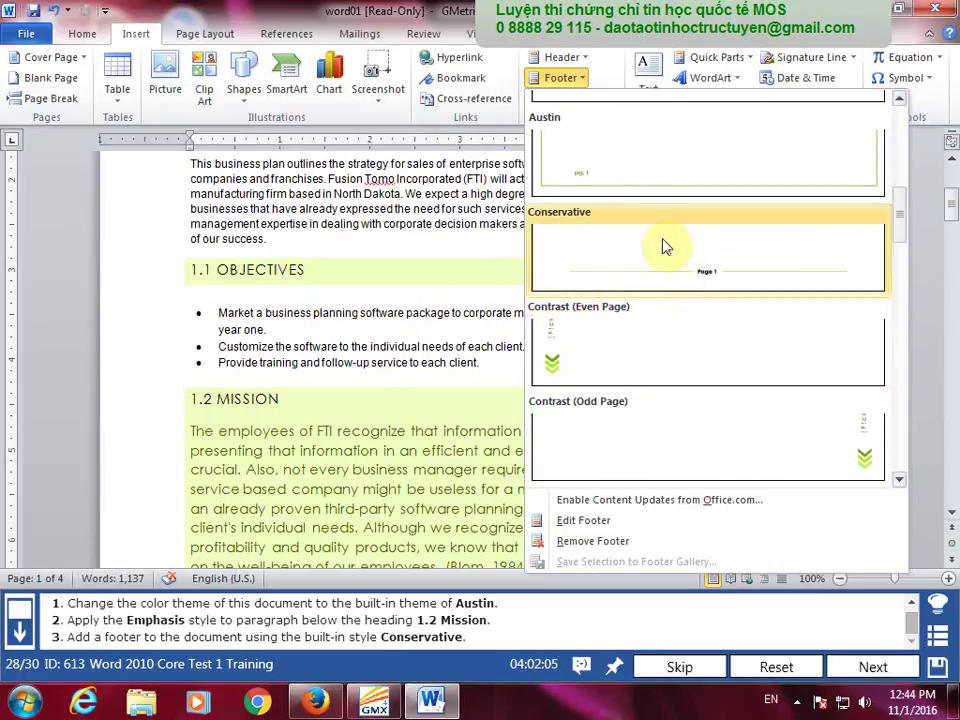
left_click(665, 244)
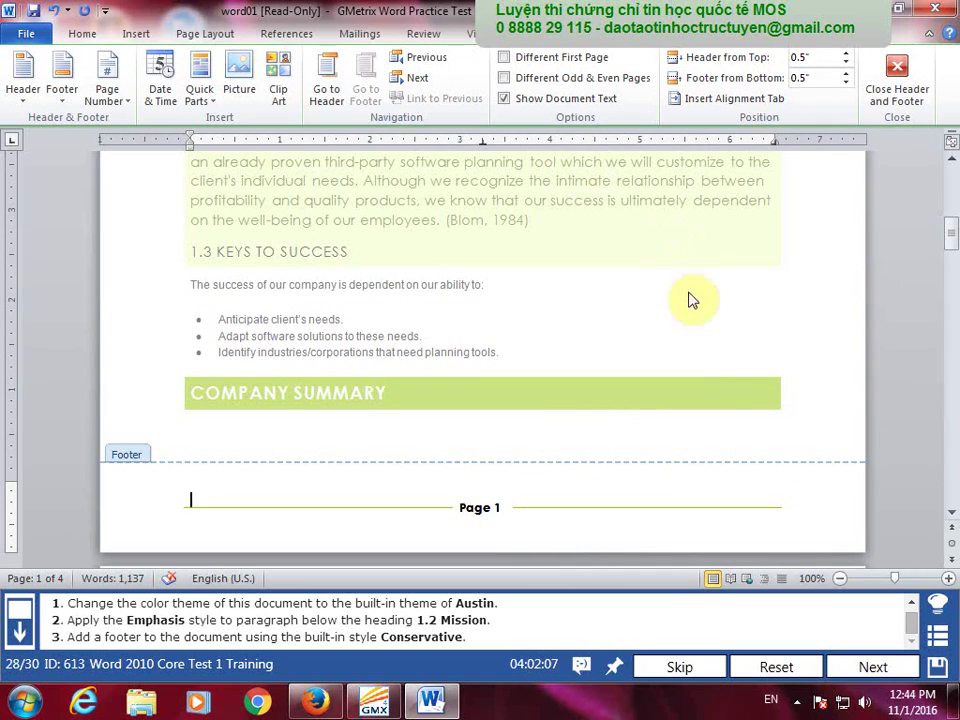
left_click(900, 668)
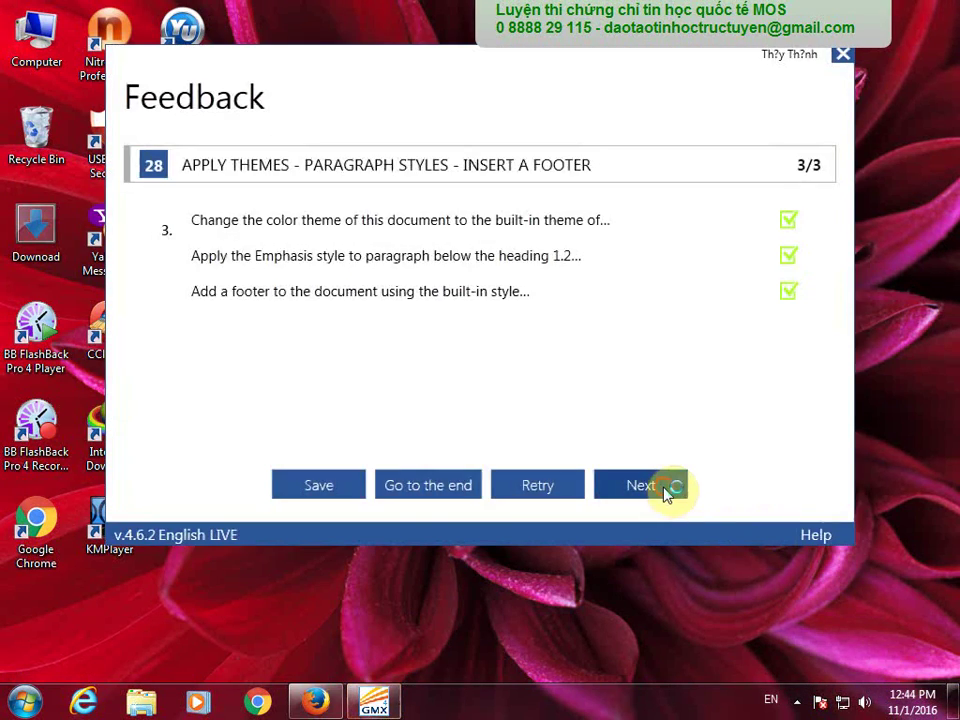
- Continue to the next task and browse Word's sample templates
left_click(666, 488)
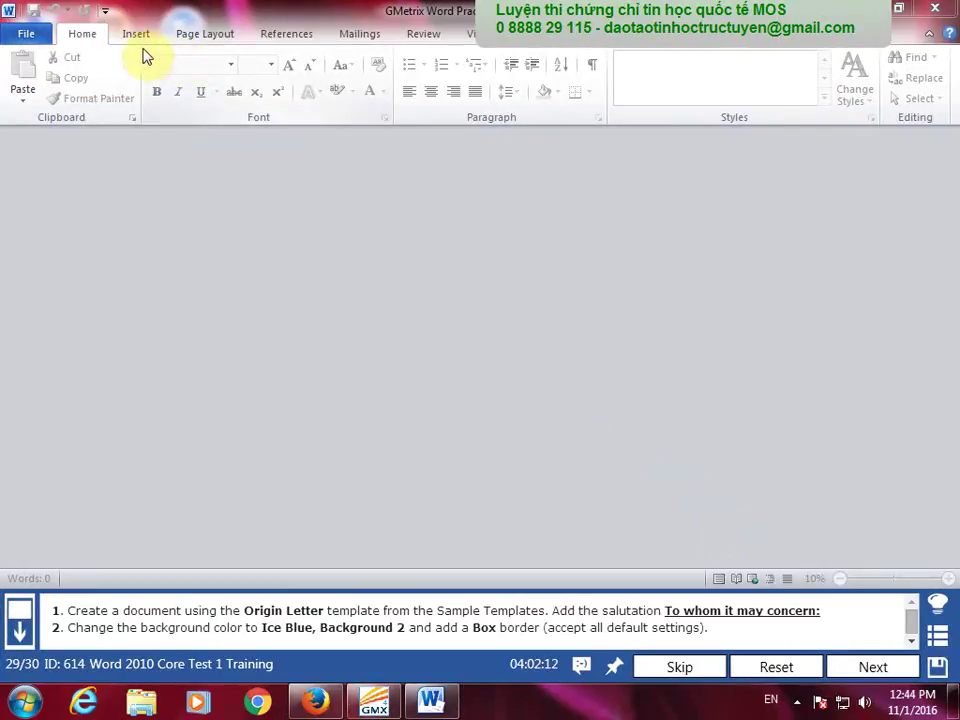
left_click(33, 37)
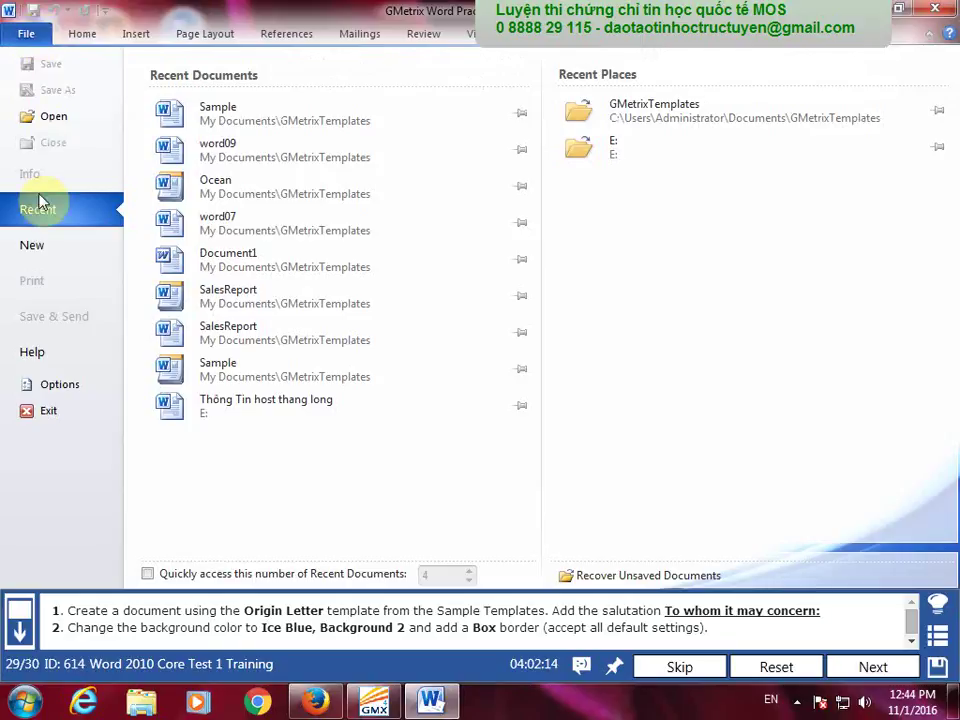
left_click(24, 250)
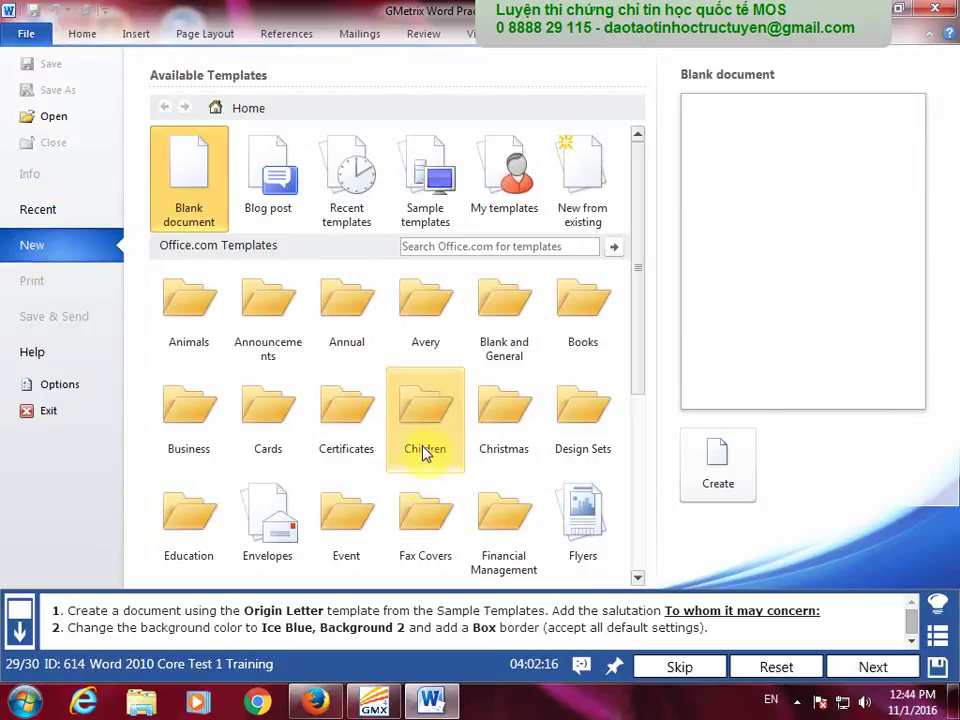
left_click(424, 200)
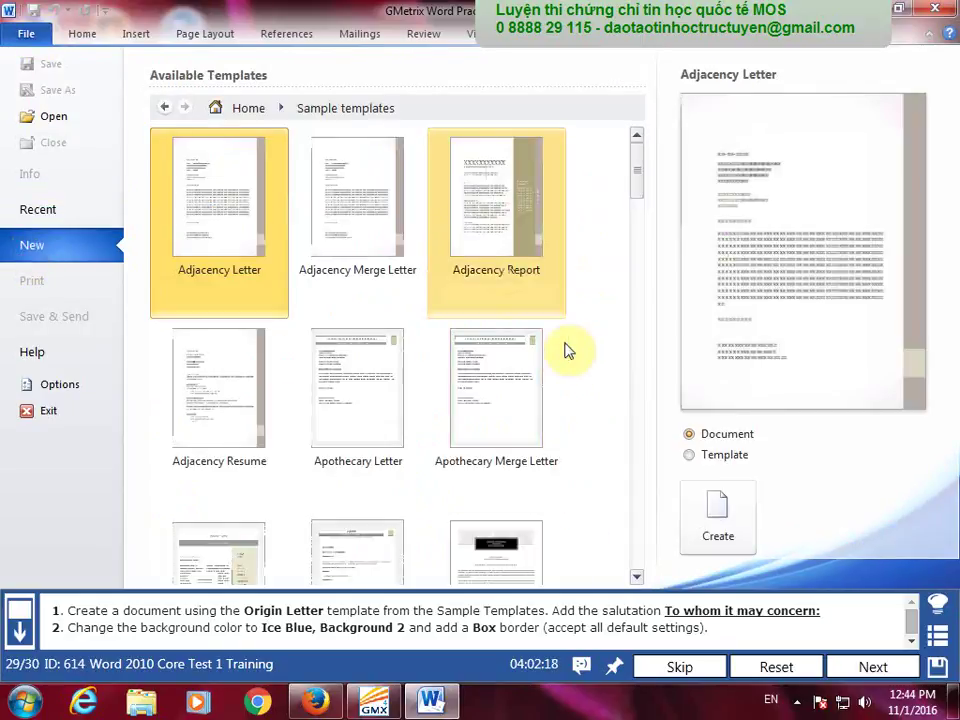
- Find Origin Letter among the sample templates and create Document1 from it
scroll(551, 388, "down", 5)
scroll(540, 388, "down", 2)
scroll(540, 388, "down", 4)
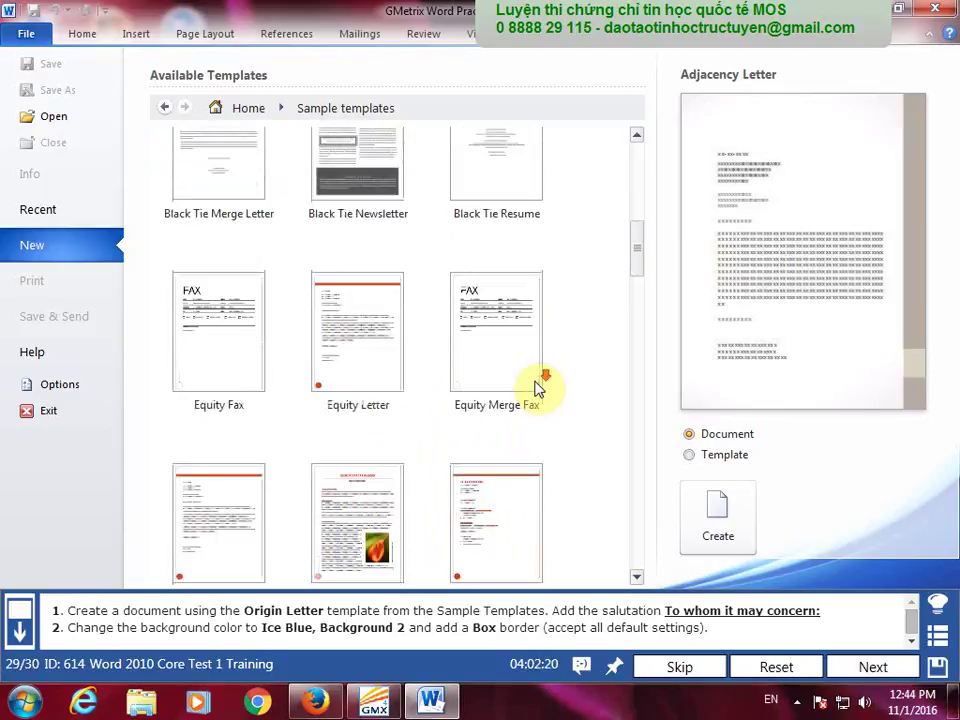
scroll(540, 388, "down", 1)
scroll(540, 388, "down", 3)
scroll(540, 388, "down", 4)
scroll(540, 388, "down", 4)
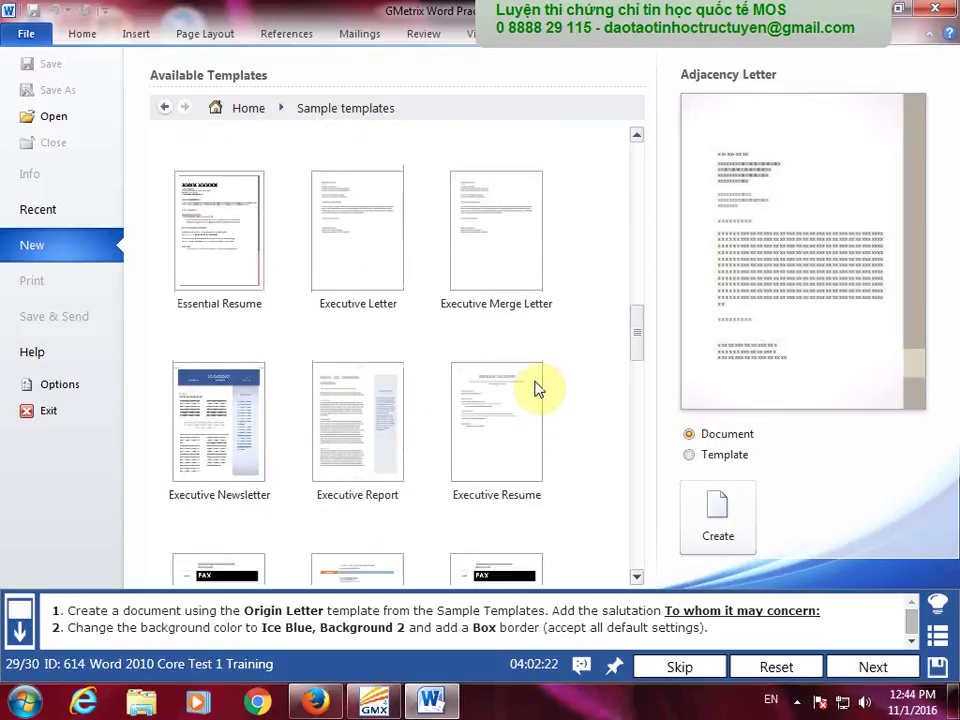
scroll(540, 388, "down", 2)
scroll(540, 388, "down", 6)
scroll(540, 388, "down", 4)
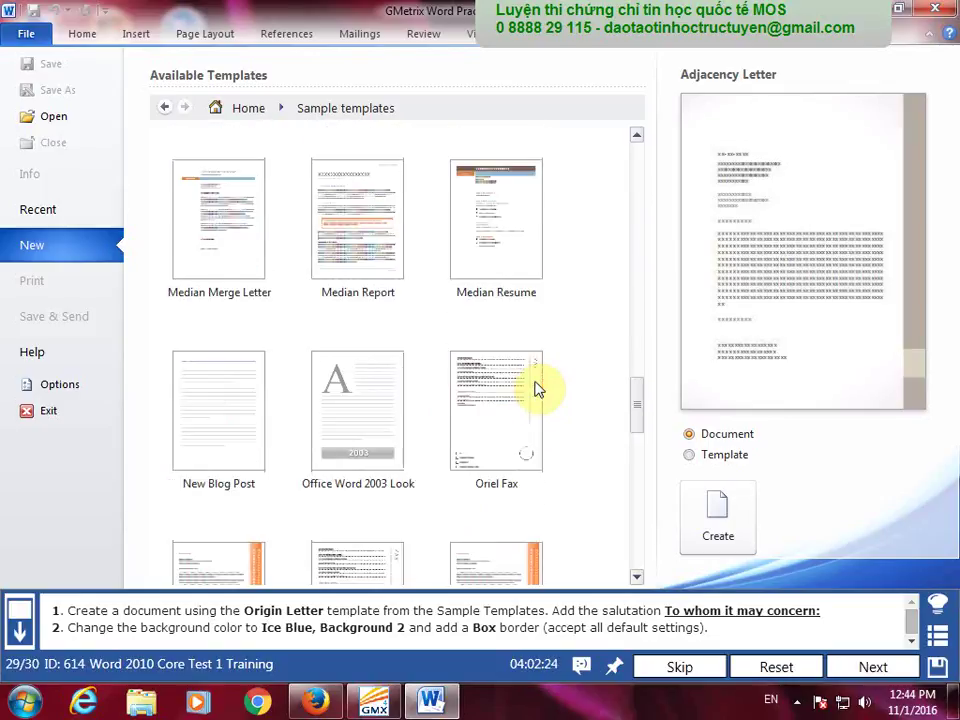
scroll(429, 435, "down", 3)
scroll(578, 456, "down", 1)
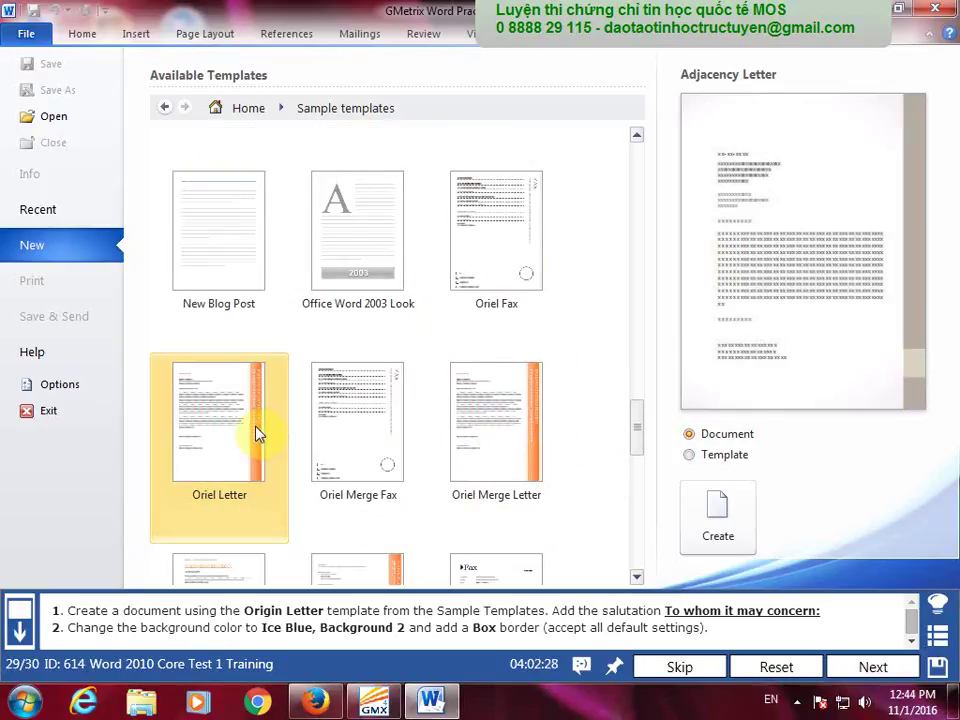
scroll(484, 456, "down", 3)
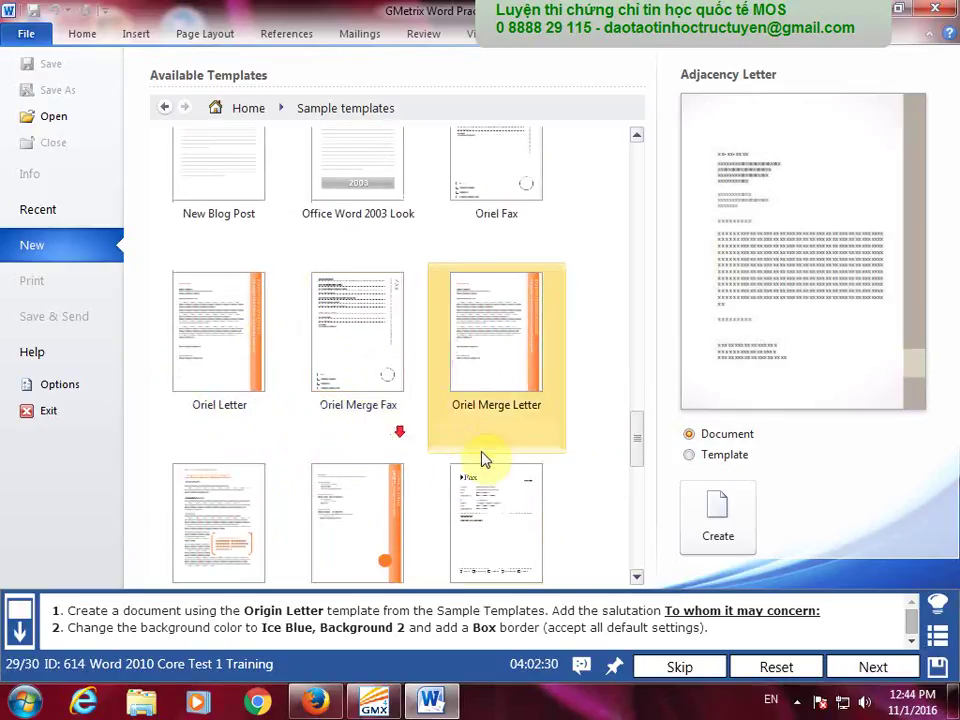
scroll(566, 460, "down", 3)
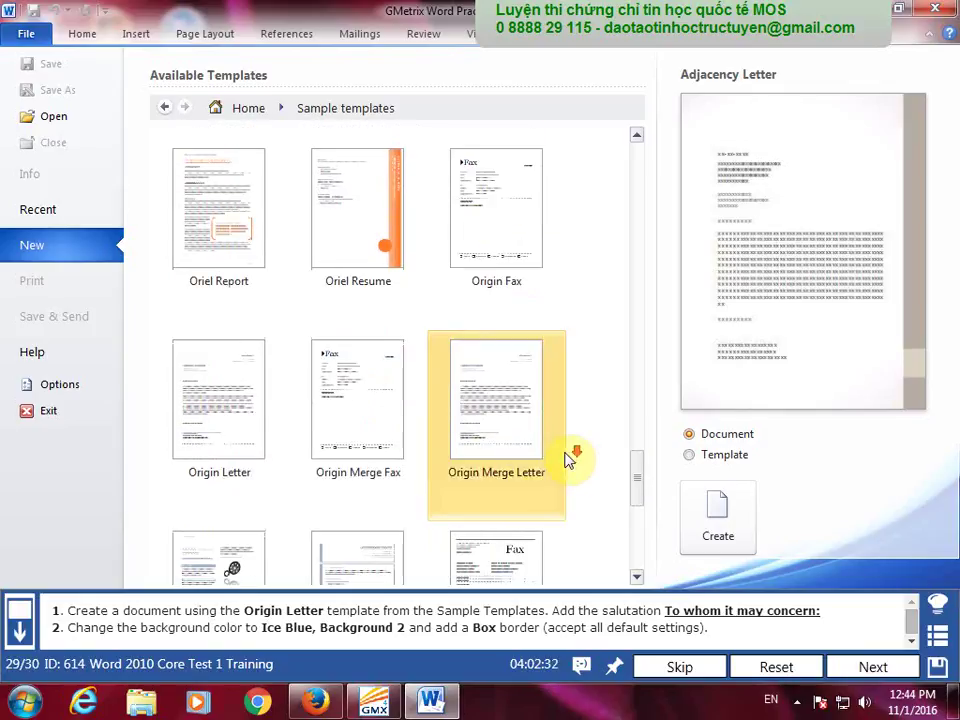
left_click(242, 400)
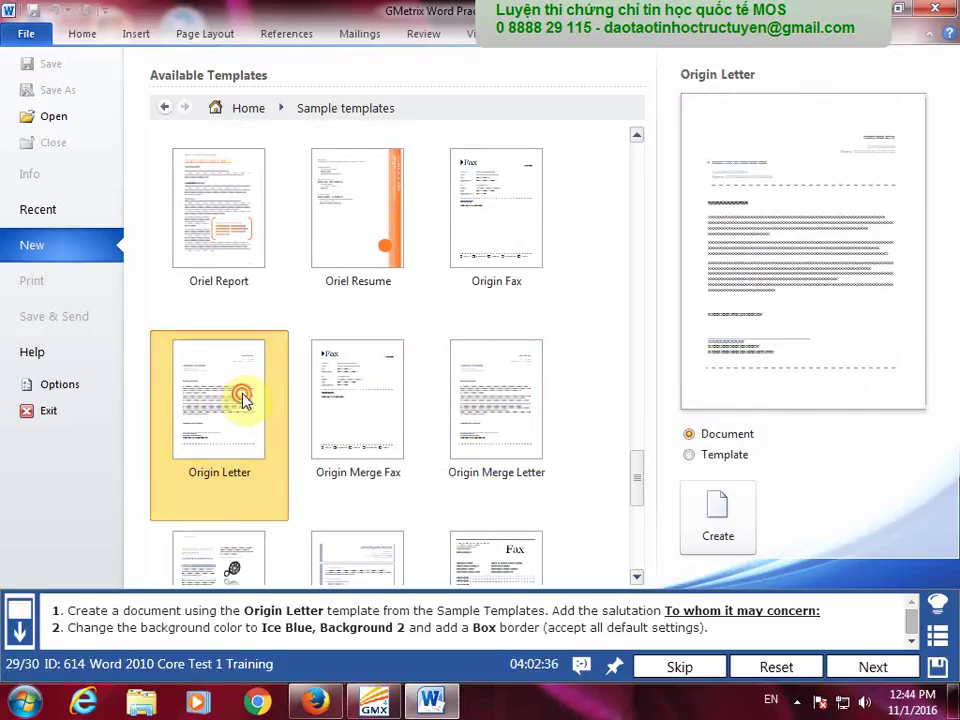
double_click(243, 398)
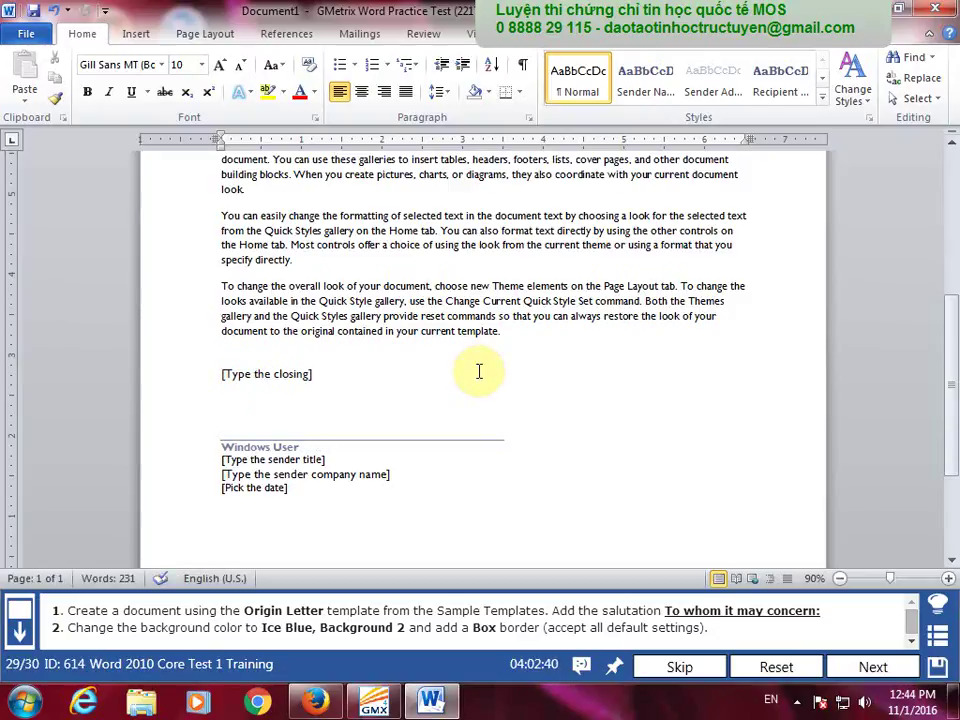
- Replace the salutation placeholder with 'To whom it may concern:'
scroll(479, 371, "up", 3)
scroll(479, 371, "up", 3)
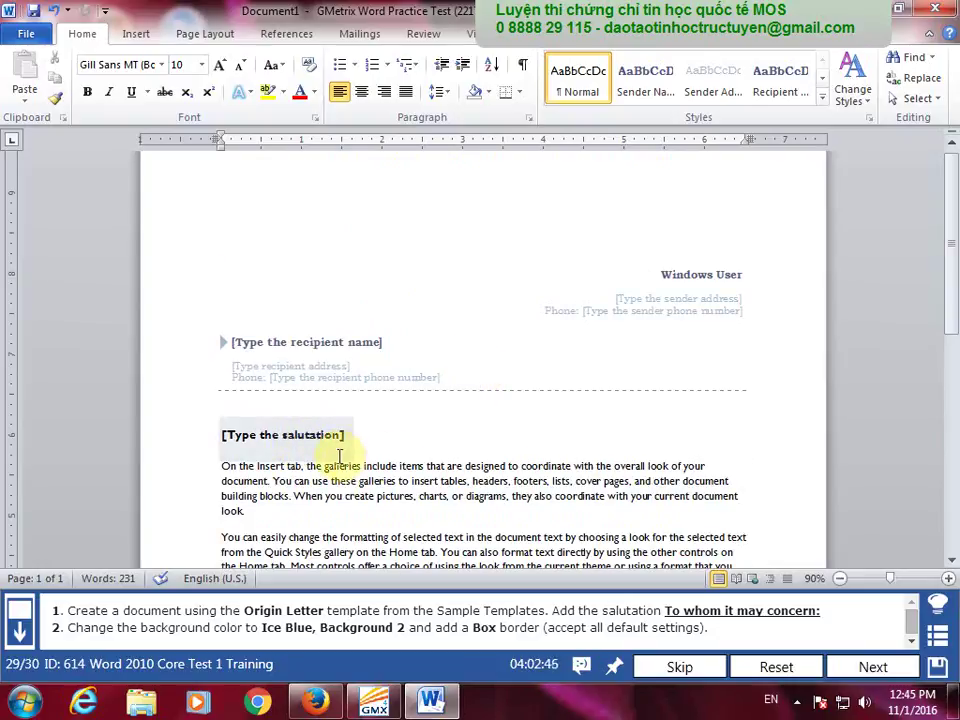
left_click(328, 438)
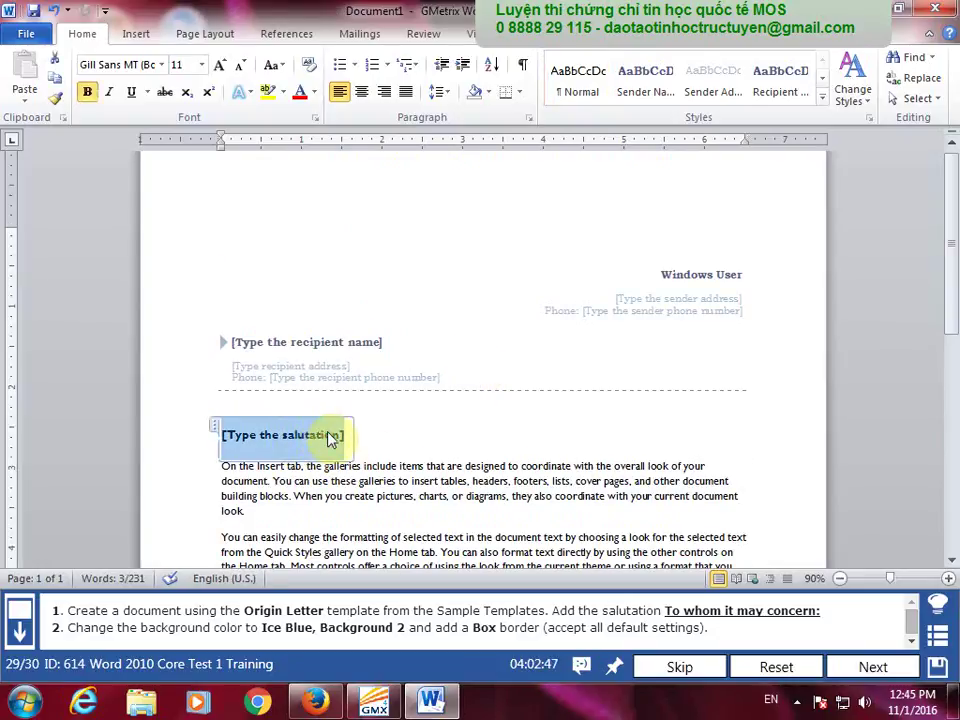
type("To whom it may concern")
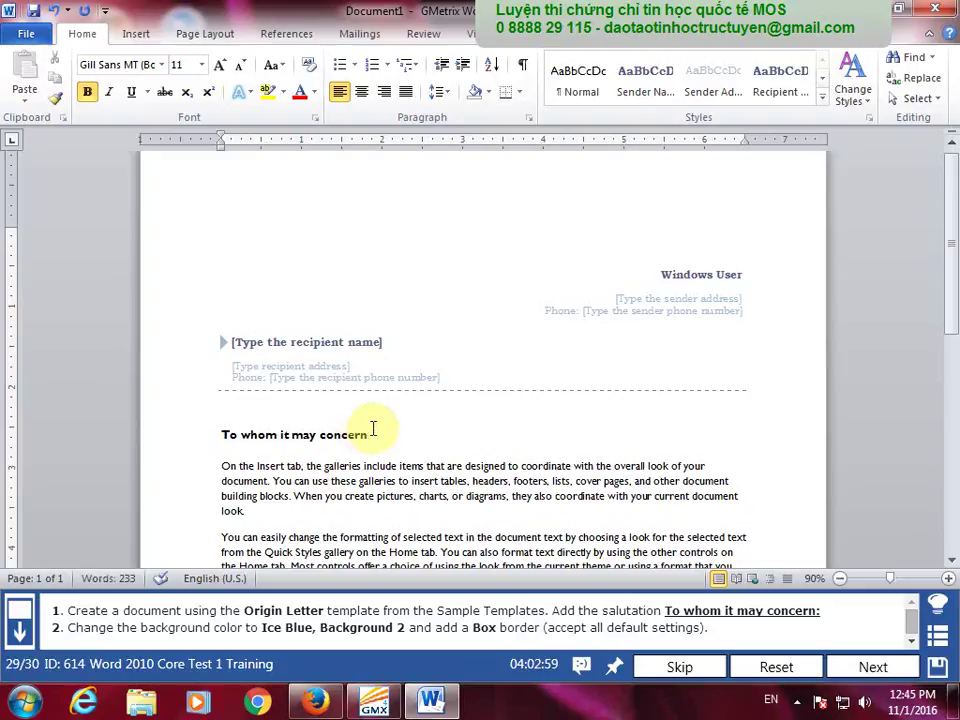
type(":")
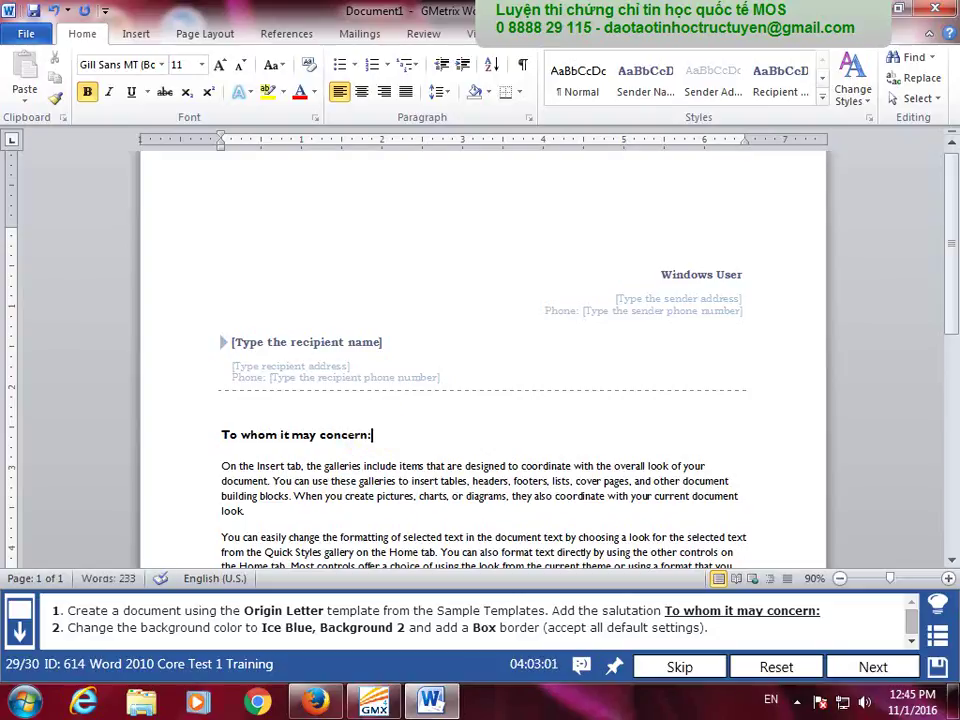
left_click(439, 532)
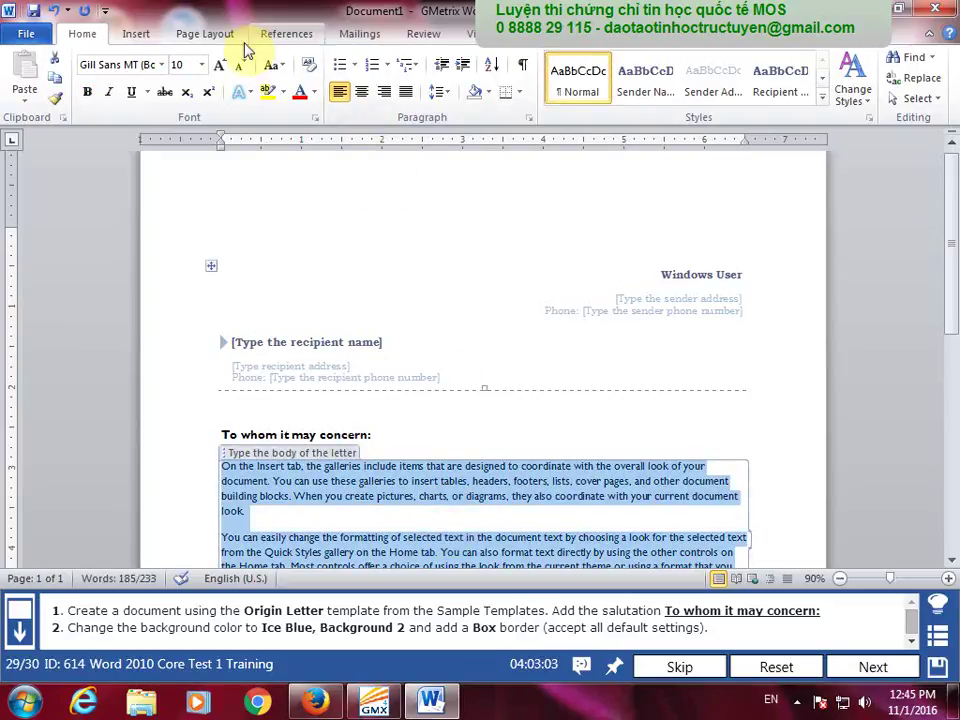
- Set the page colour to Ice Blue, Background 2
left_click(197, 36)
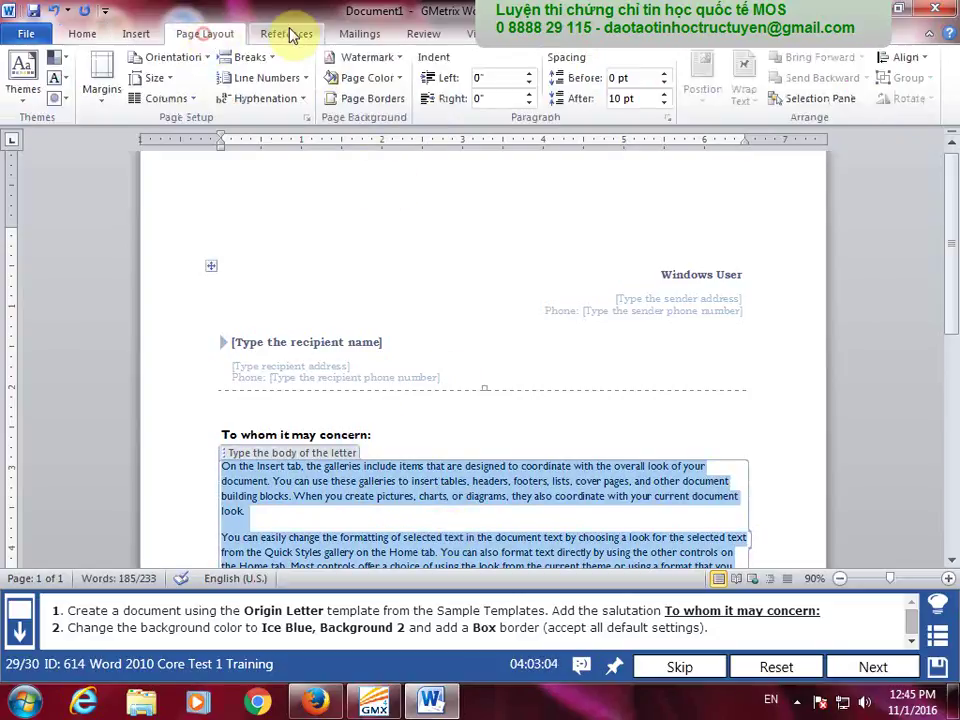
left_click(401, 80)
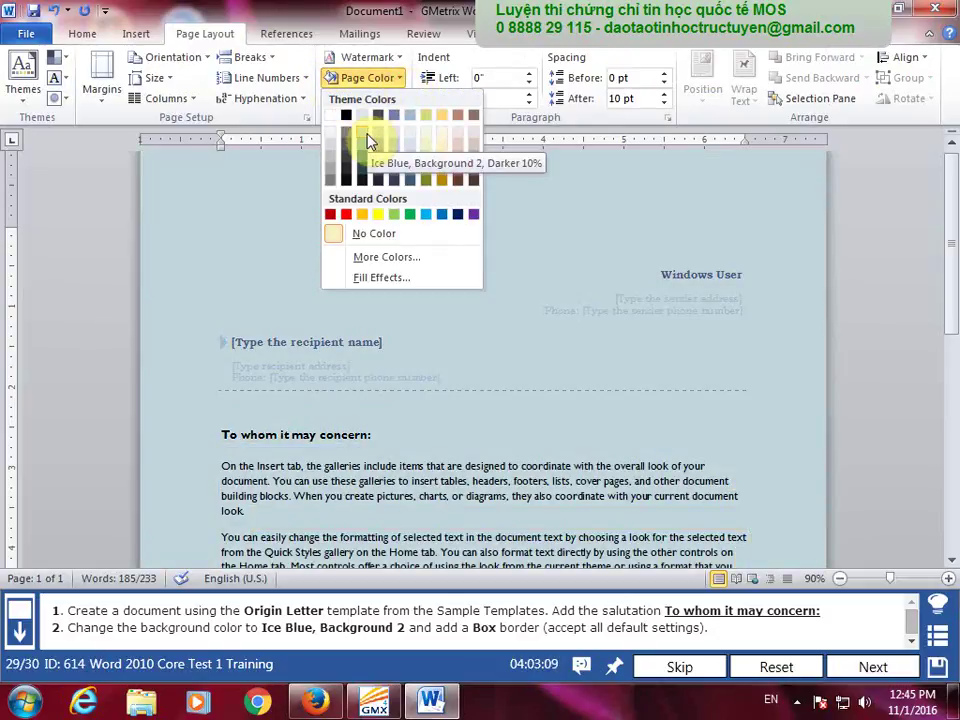
left_click(369, 141)
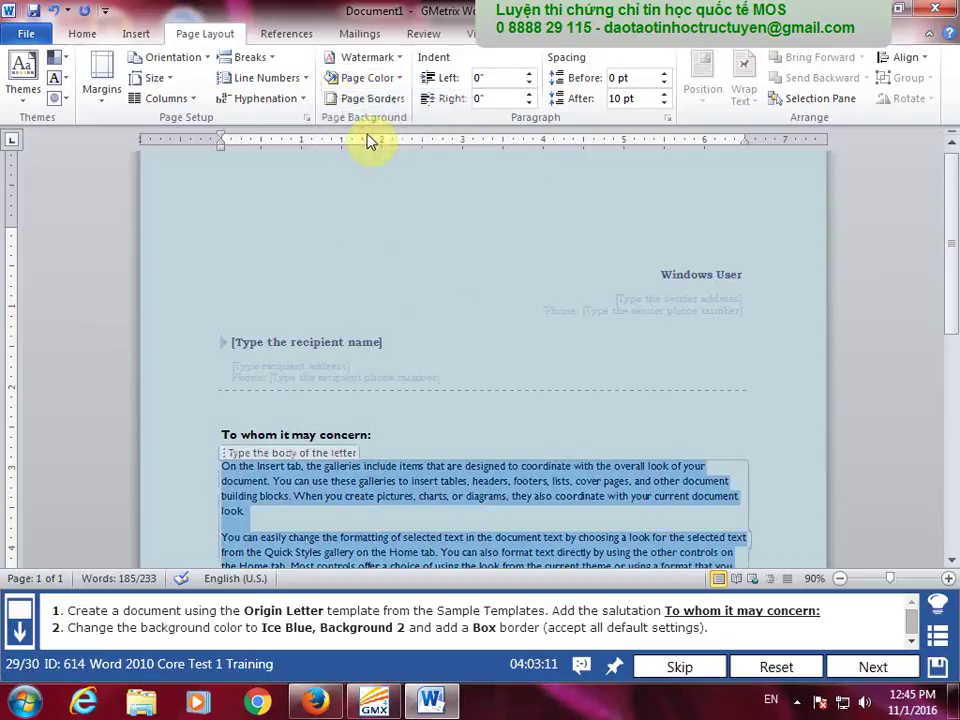
- Add a Box page border and submit the task
left_click(368, 98)
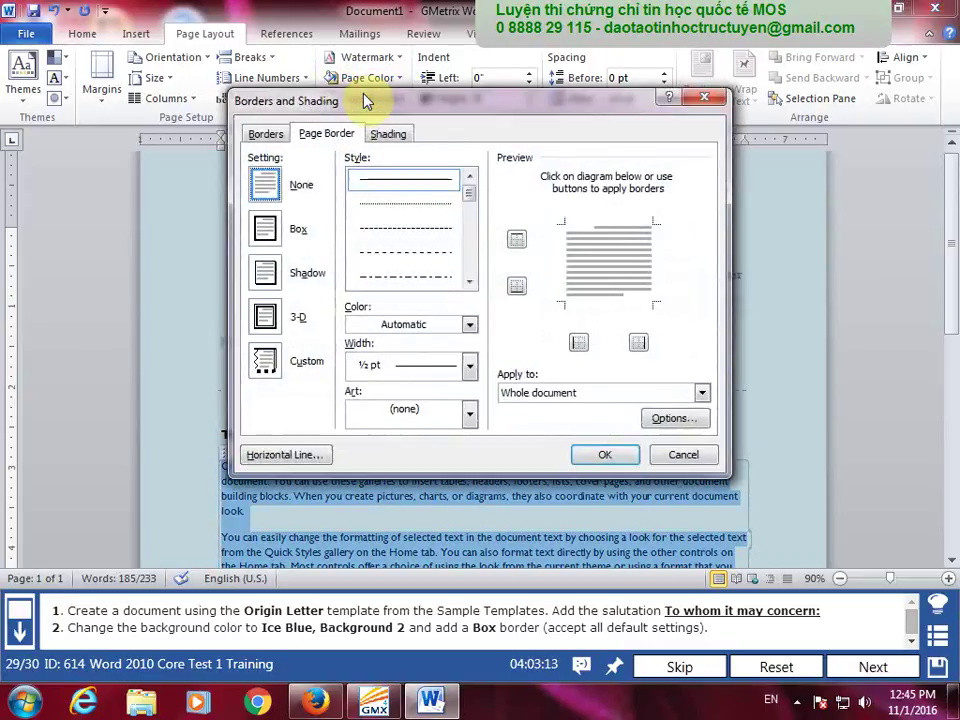
left_click(266, 230)
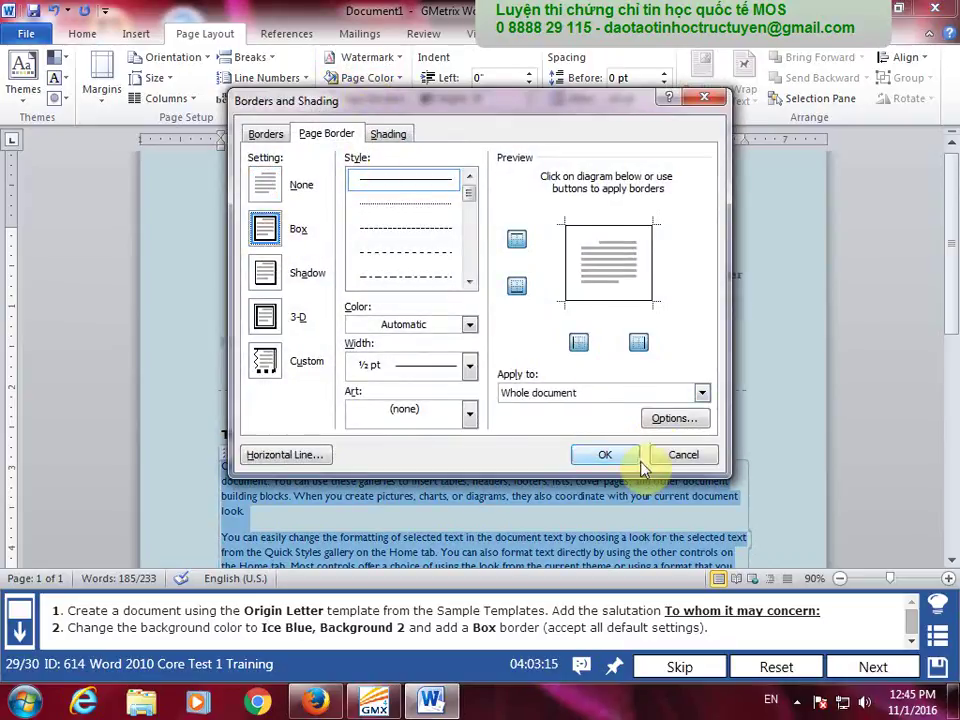
left_click(605, 454)
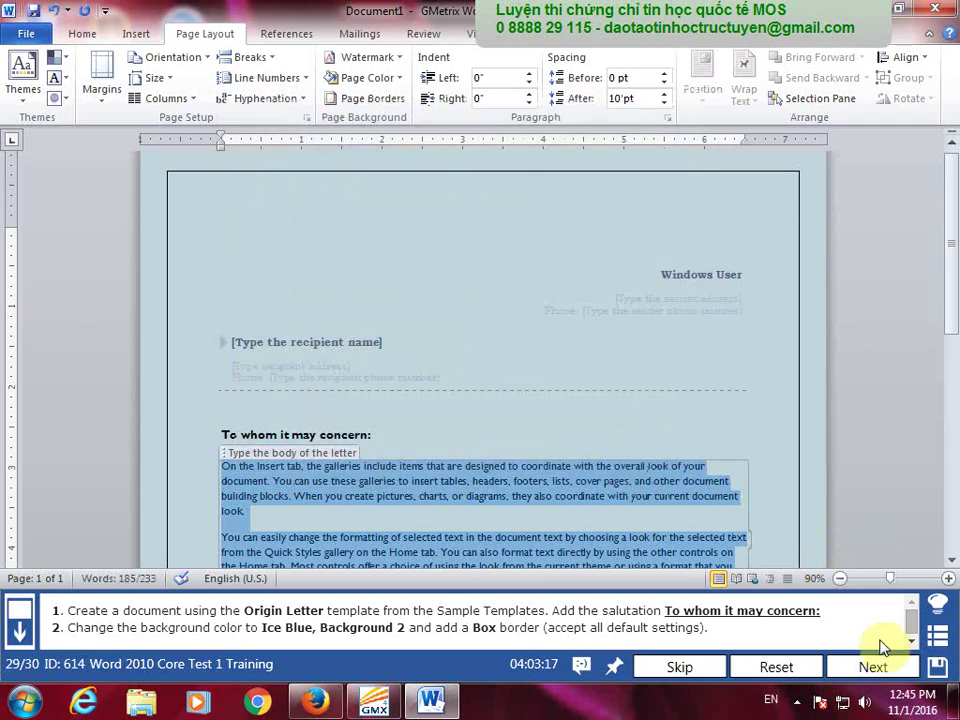
left_click(876, 667)
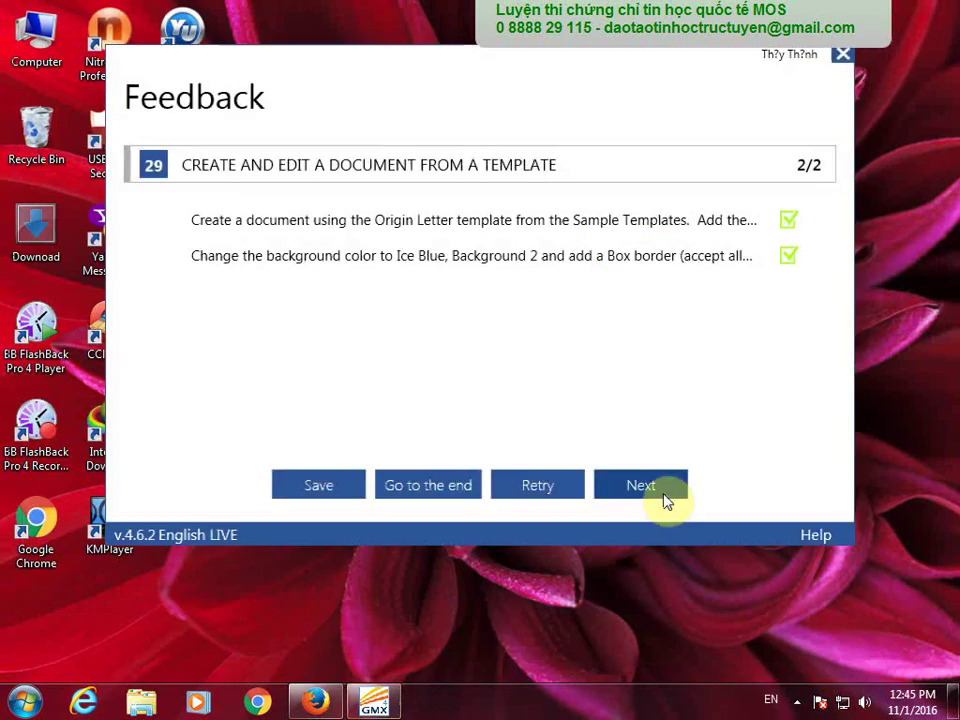
- Continue to the final question and switch the business plan to Print Layout view
left_click(665, 497)
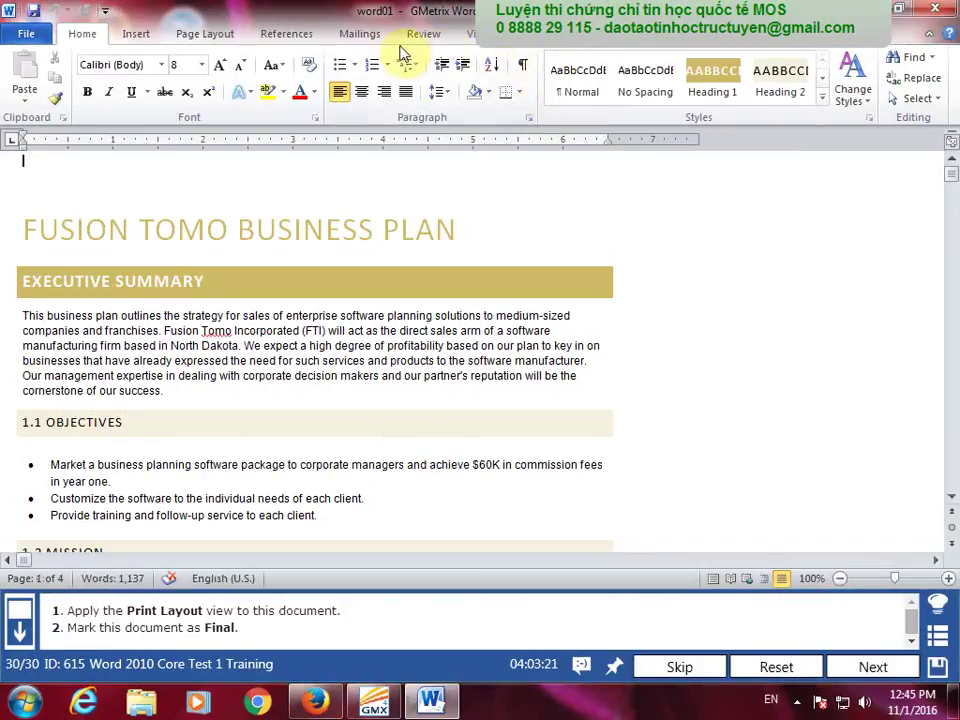
left_click(485, 44)
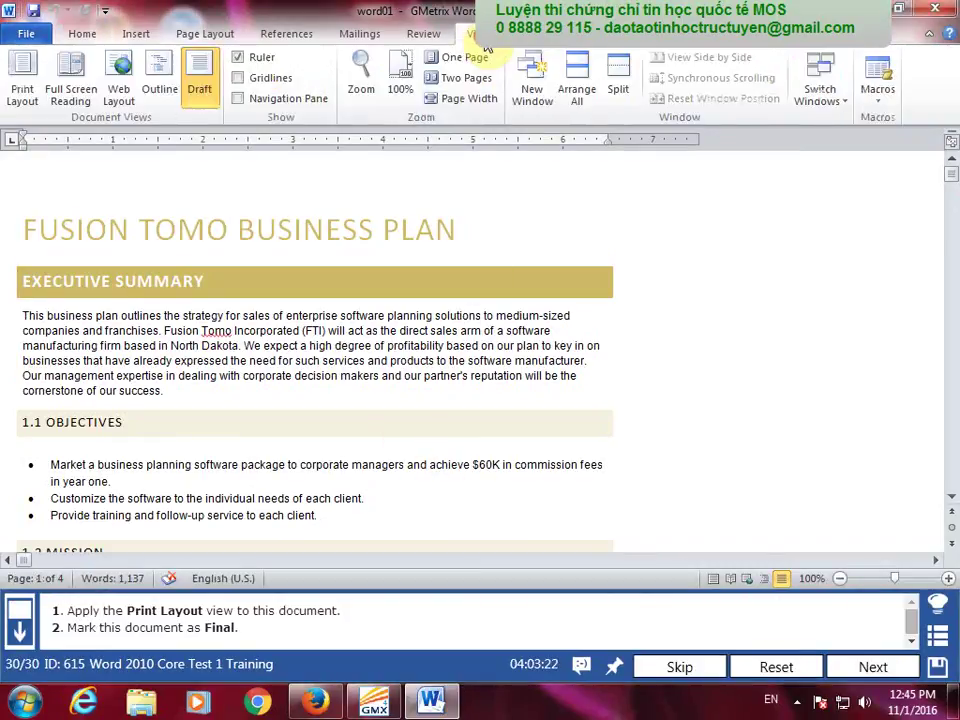
left_click(24, 86)
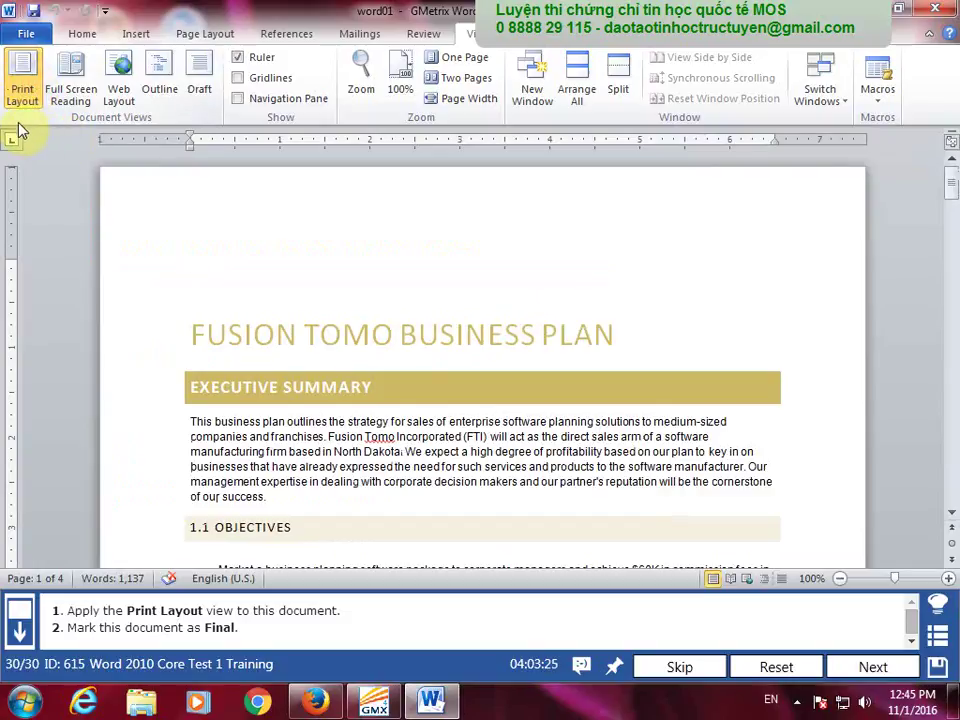
- Mark the document as final, confirming both prompts, and finish the last question
left_click(27, 31)
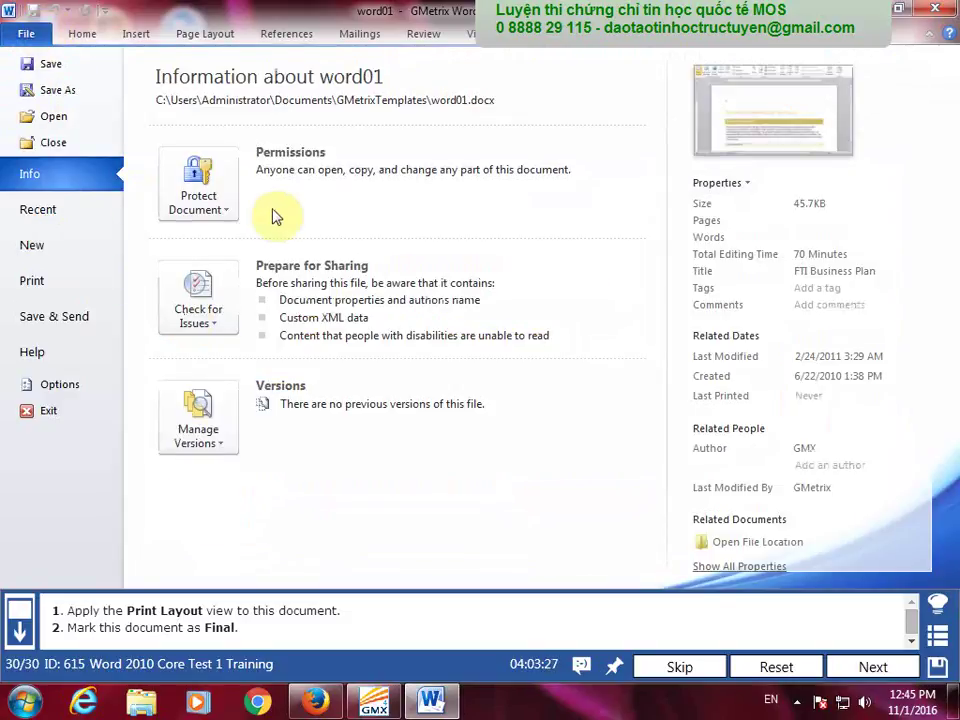
left_click(221, 205)
left_click(255, 251)
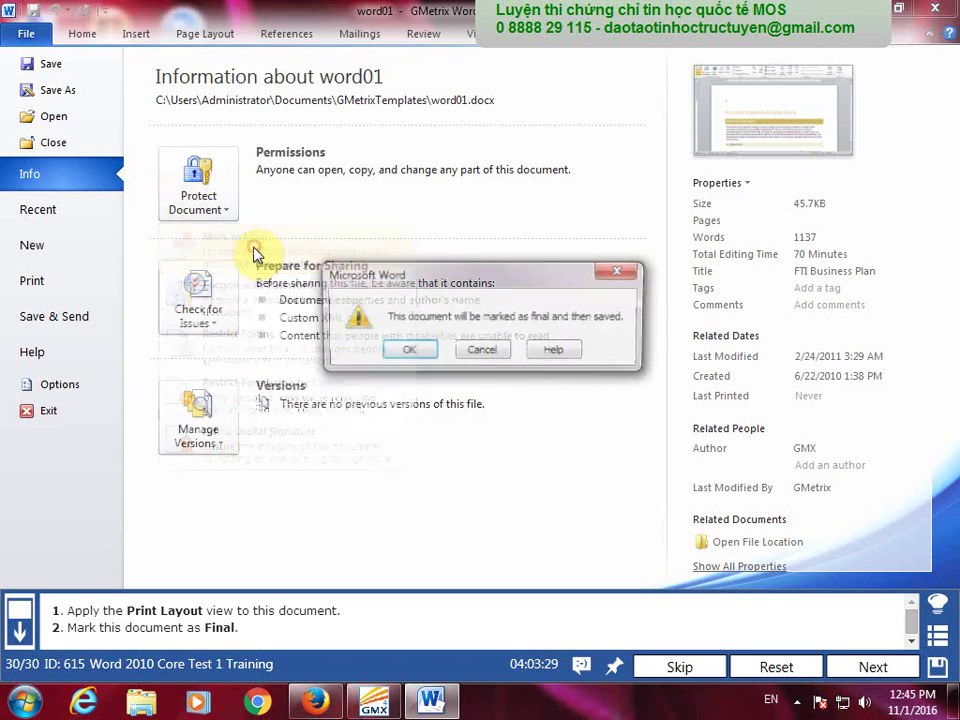
left_click(409, 349)
left_click(484, 388)
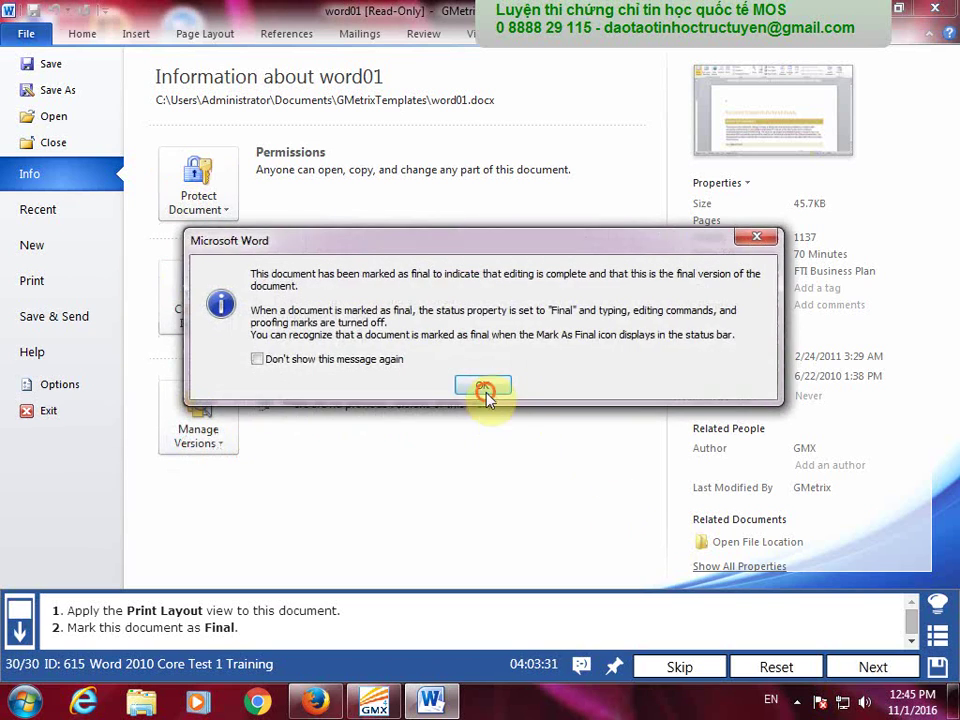
left_click(868, 665)
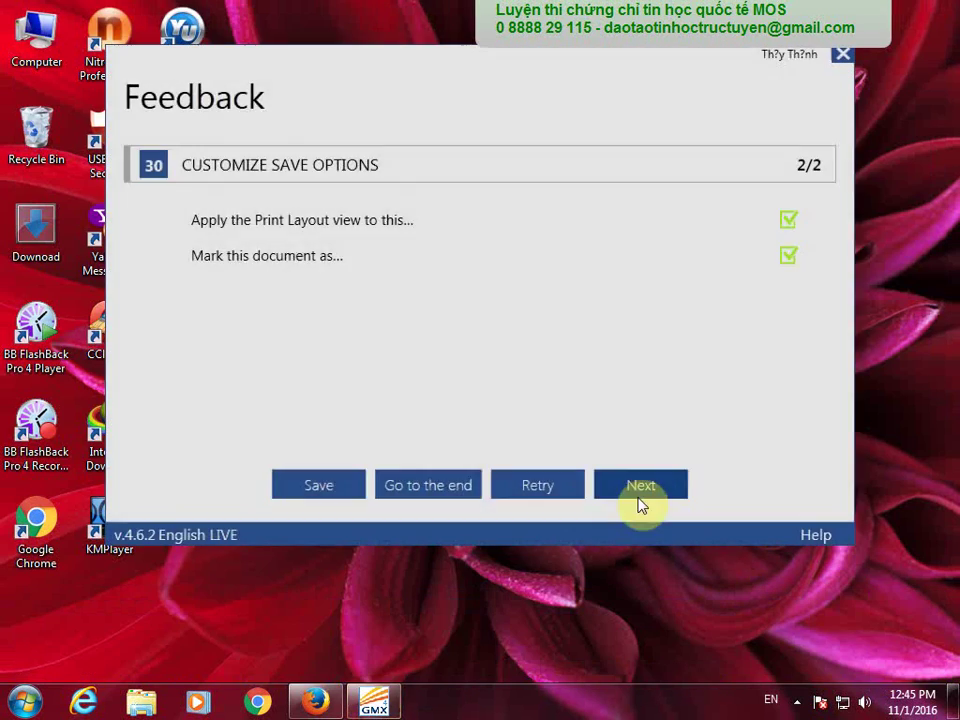
- Submit the completed GMetrix practice test and open its detailed results
left_click(643, 492)
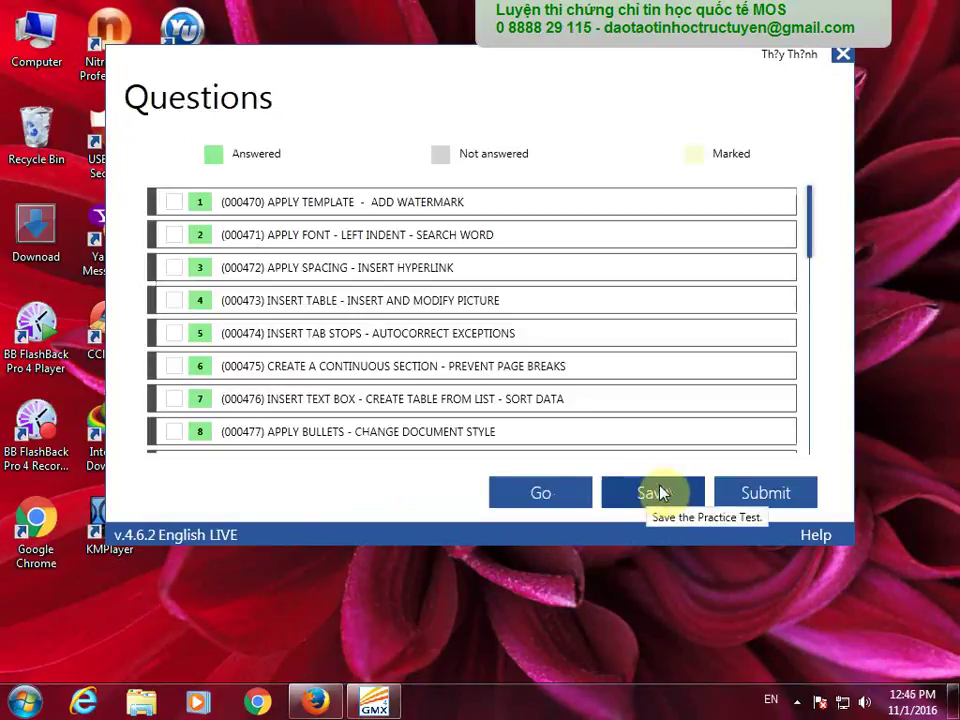
left_click(796, 490)
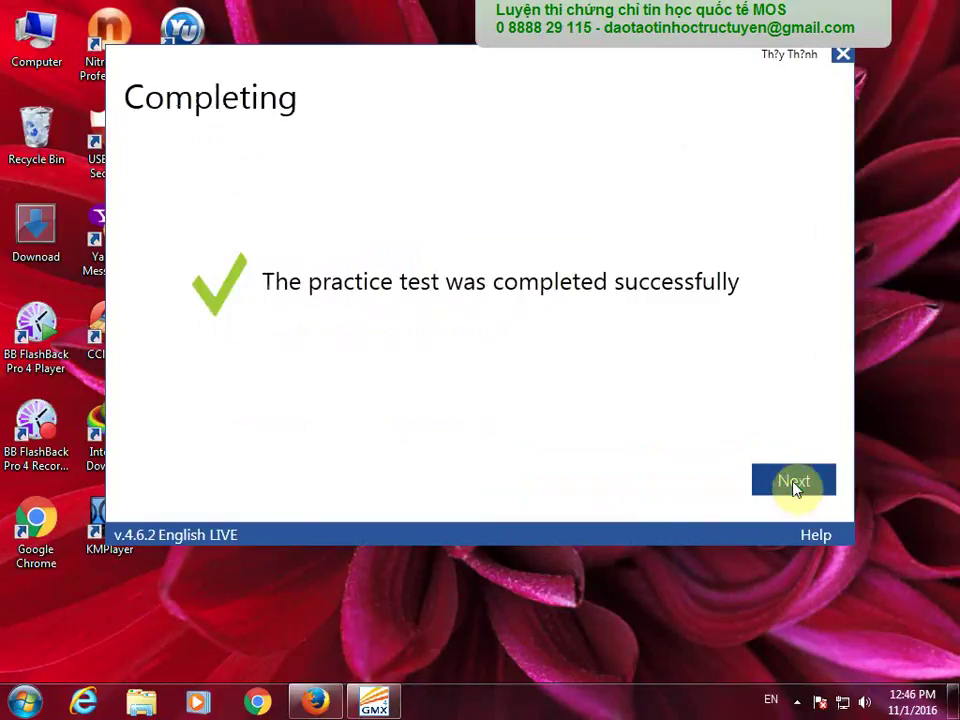
left_click(806, 483)
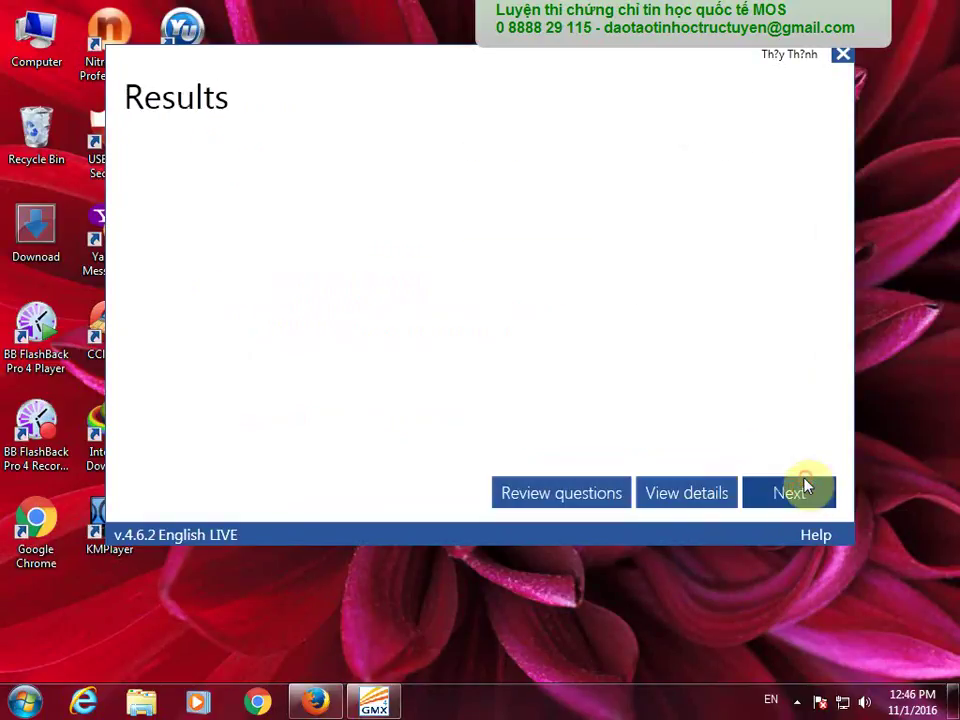
left_click(695, 499)
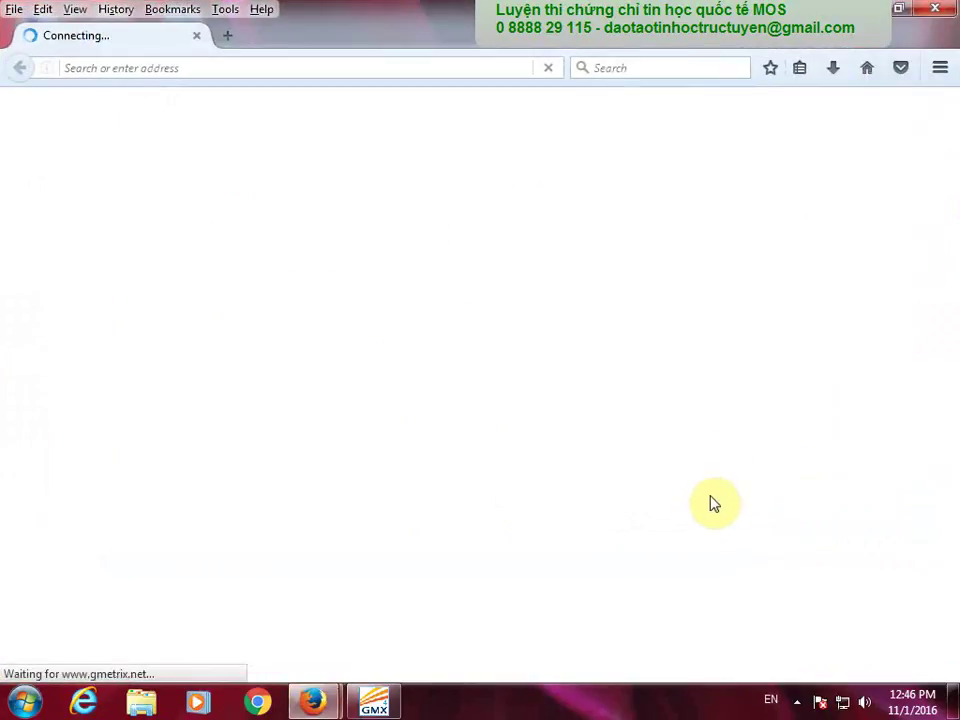